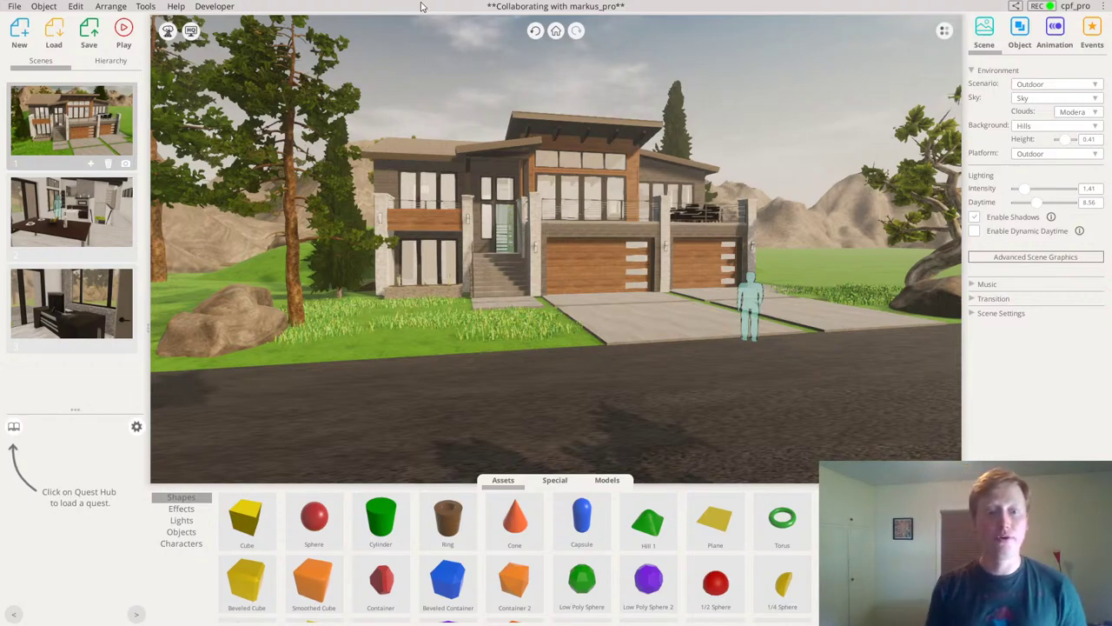
Start the desktop viewer preview of the house experience
{"action": "left_click_drag", "start_coordinate": [730, 187], "coordinate": [722, 210]}
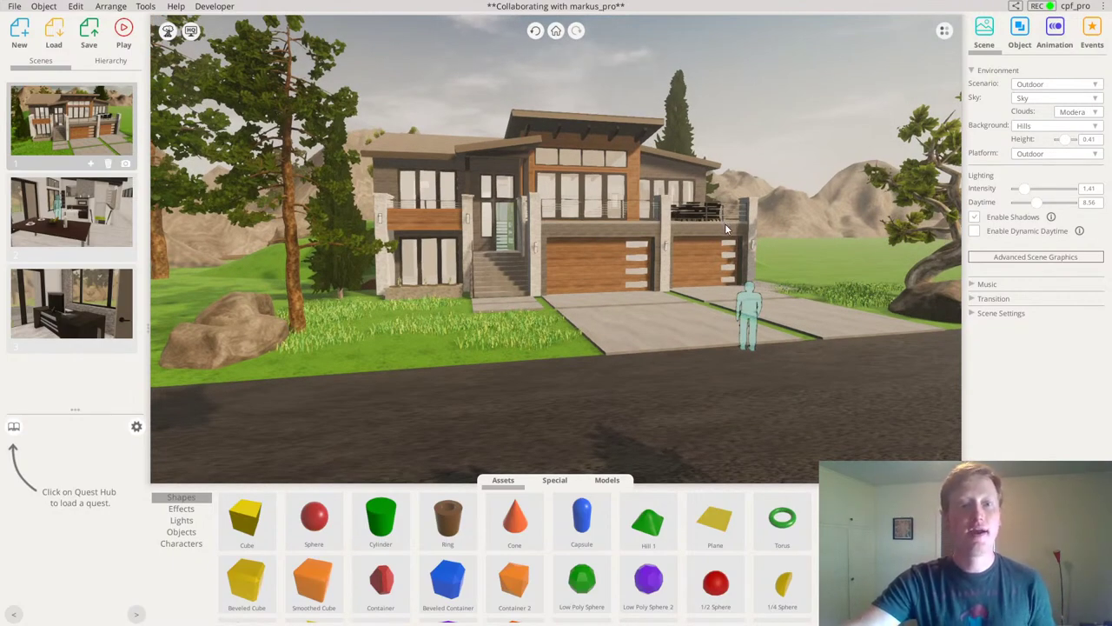
{"action": "left_click_drag", "start_coordinate": [589, 263], "coordinate": [623, 274]}
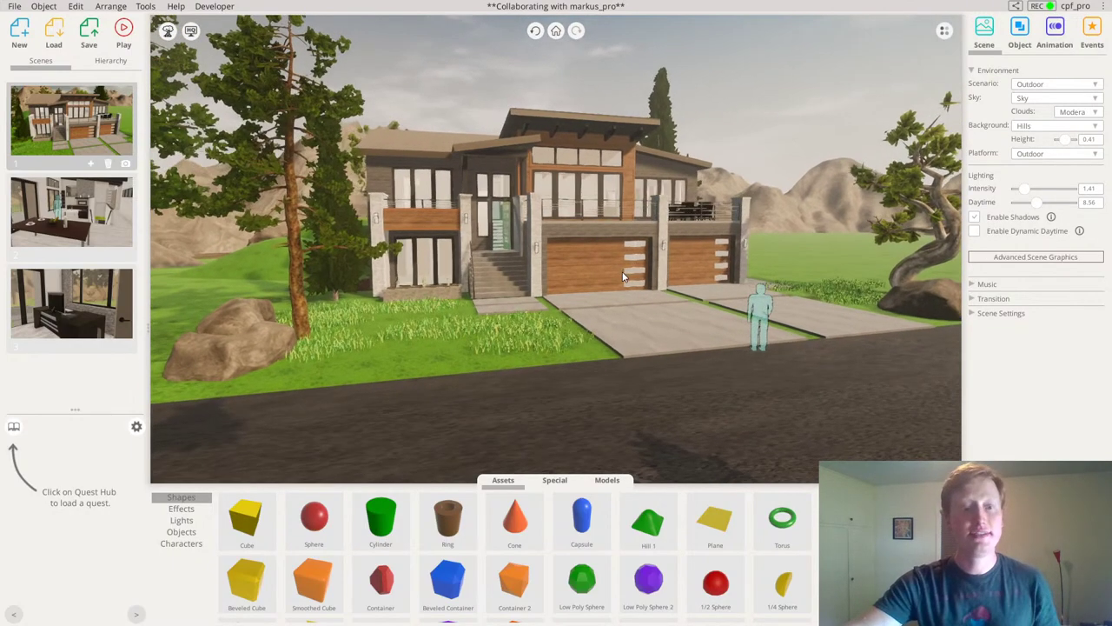
{"action": "left_click", "coordinate": [123, 33]}
{"action": "left_click", "coordinate": [152, 63]}
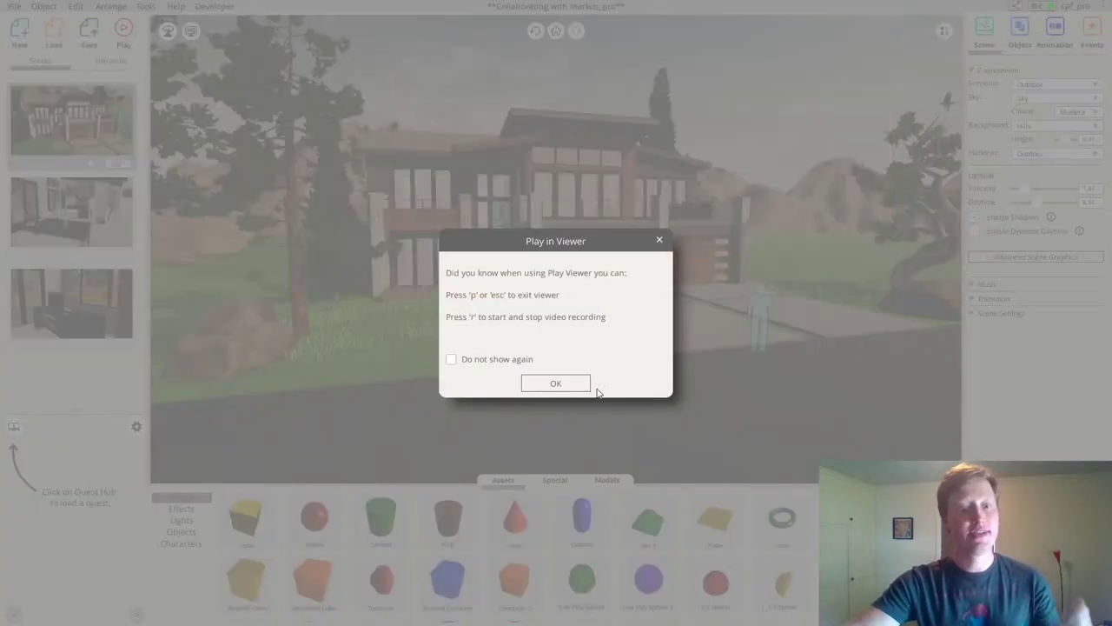
{"action": "left_click", "coordinate": [555, 386]}
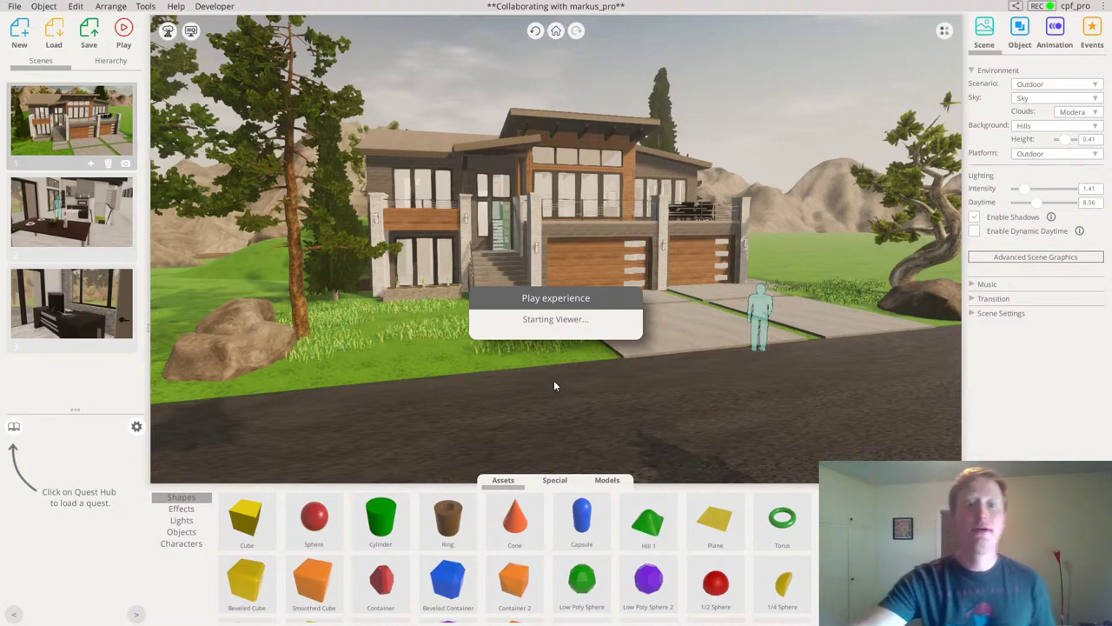
Walk from the driveway up the outside steps and enter the house through the front door
{"action": "key", "text": "w"}
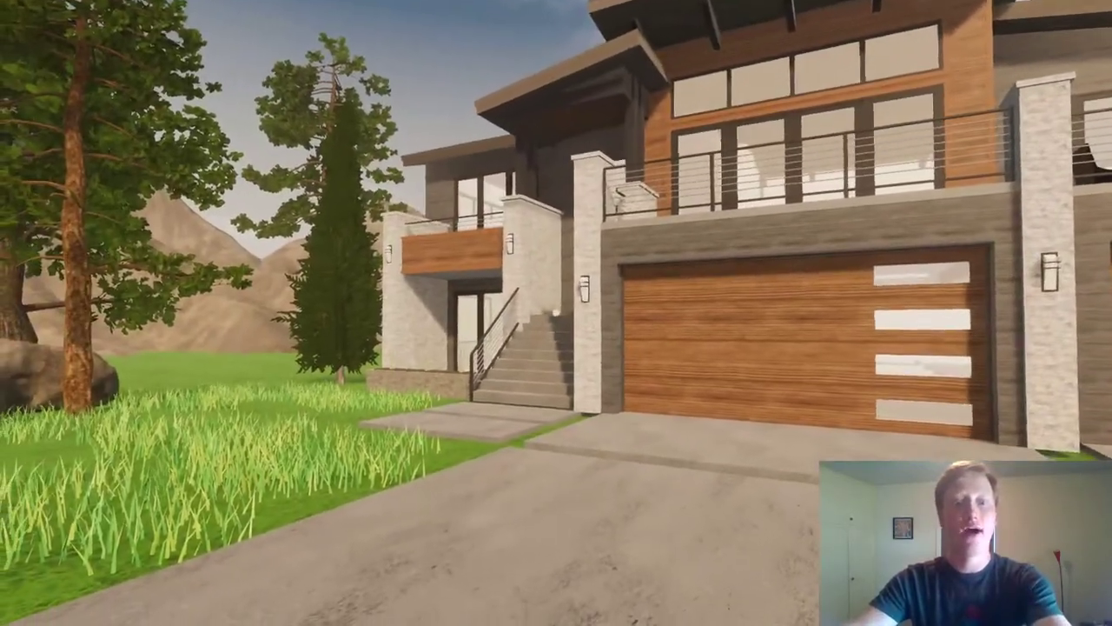
{"action": "key", "text": "s"}
{"action": "key", "text": "a"}
{"action": "key", "text": "w"}
{"action": "key", "text": "w"}
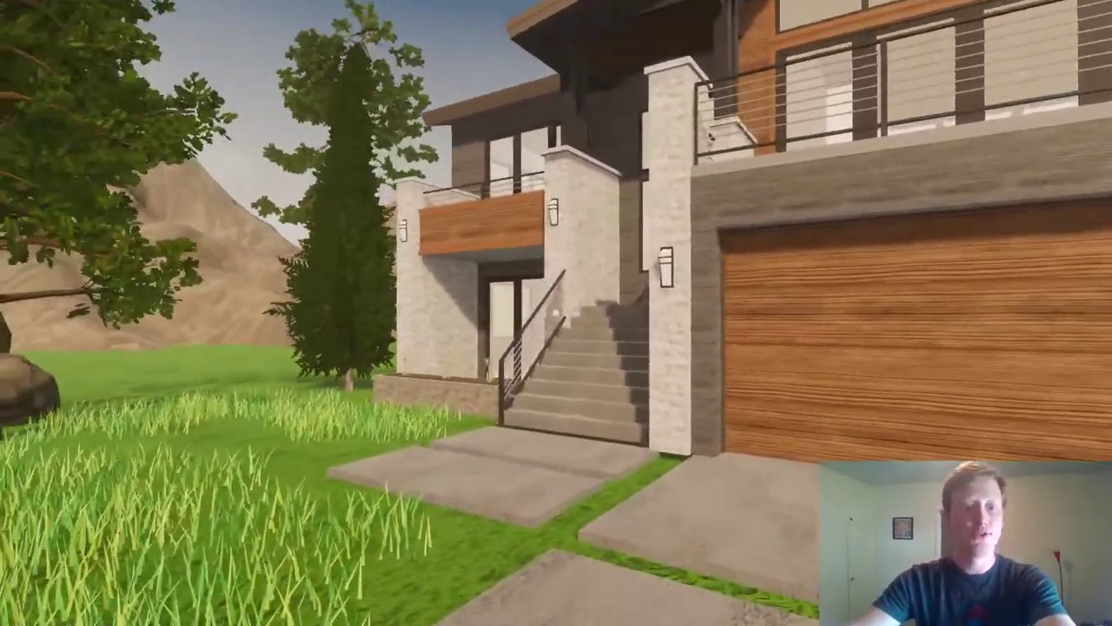
{"action": "key", "text": "Left"}
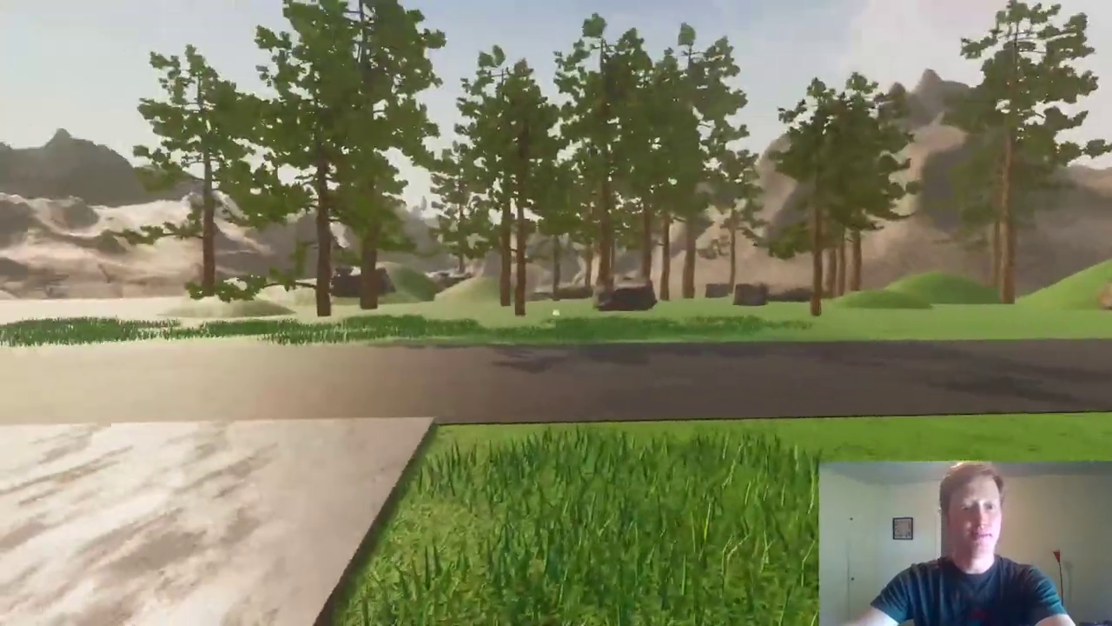
{"action": "key", "text": "Left"}
{"action": "key", "text": "w"}
{"action": "key", "text": "w"}
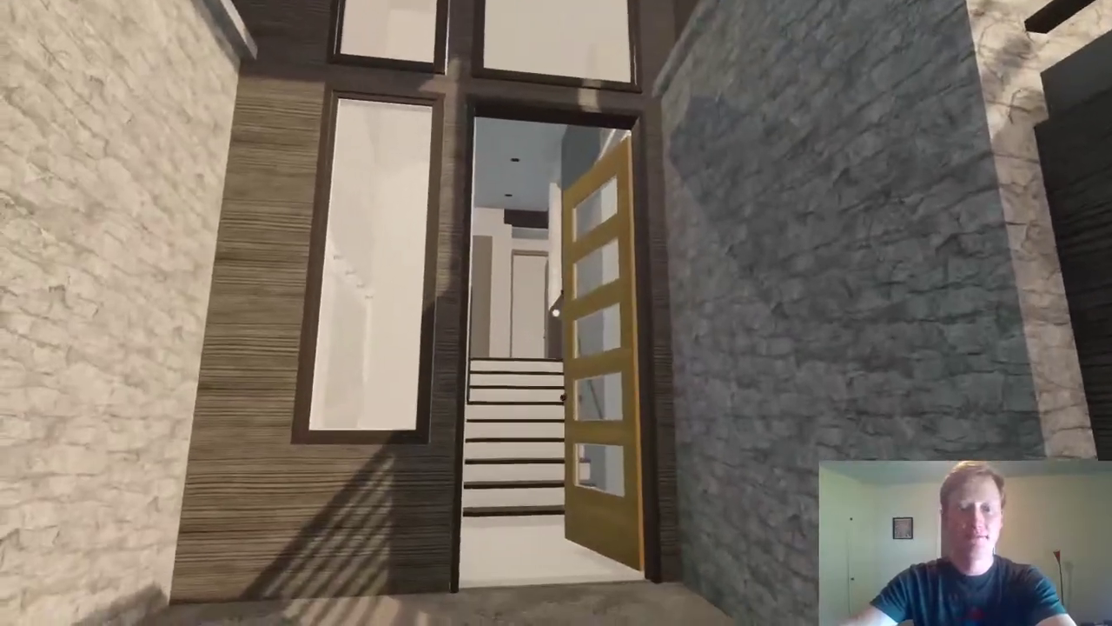
{"action": "key", "text": "w"}
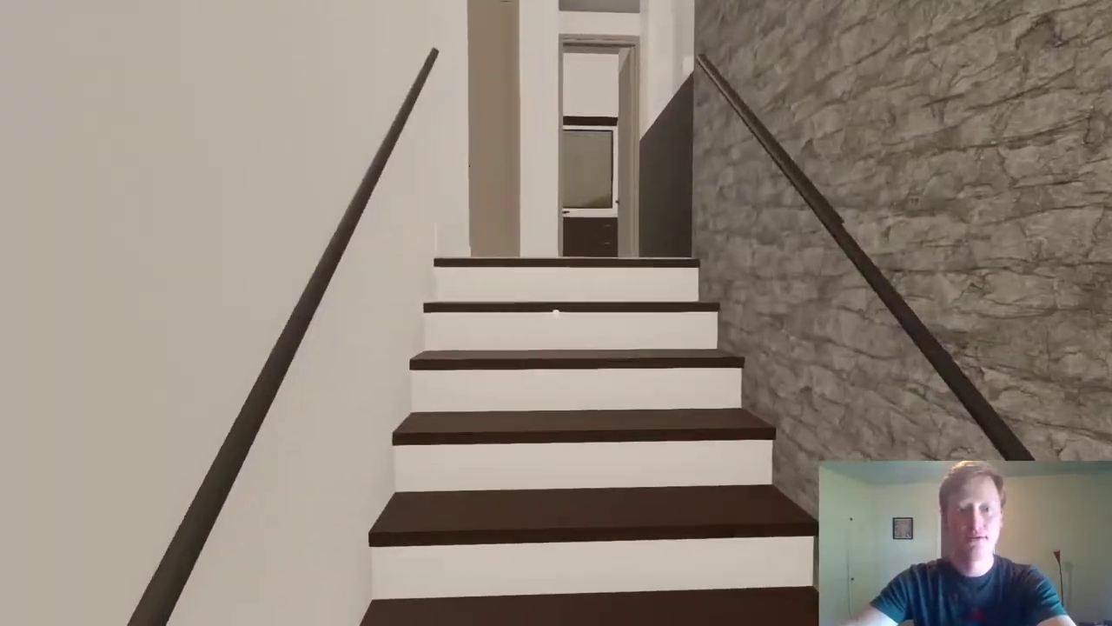
Go up the indoor staircase and look around the kitchen and dining area
{"action": "key", "text": "Left"}
{"action": "key", "text": "Right"}
{"action": "key", "text": "w"}
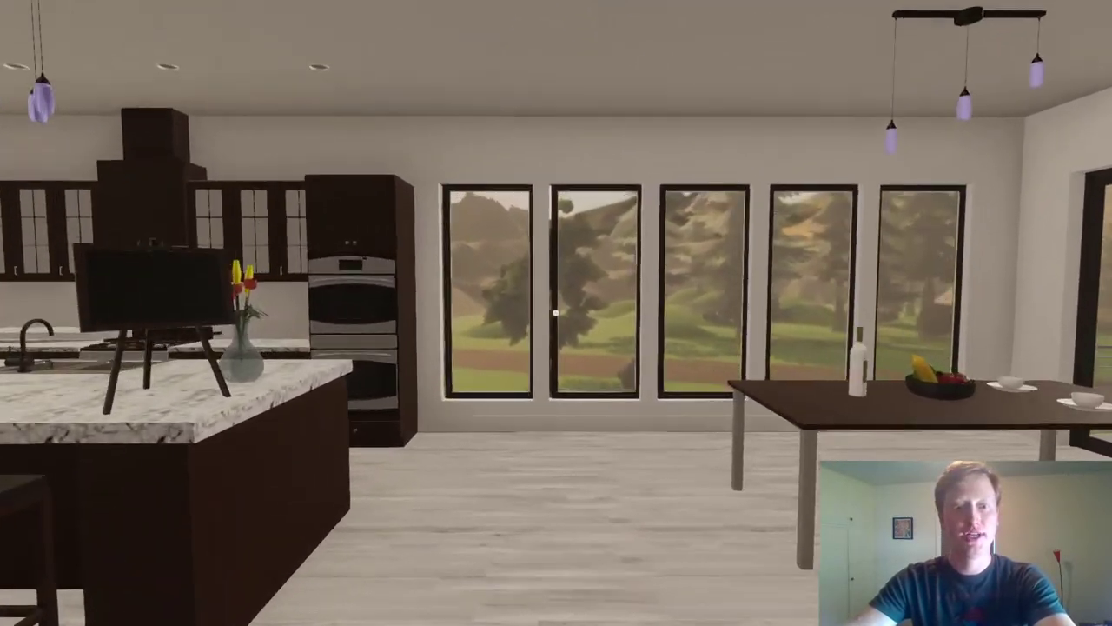
{"action": "key", "text": "s"}
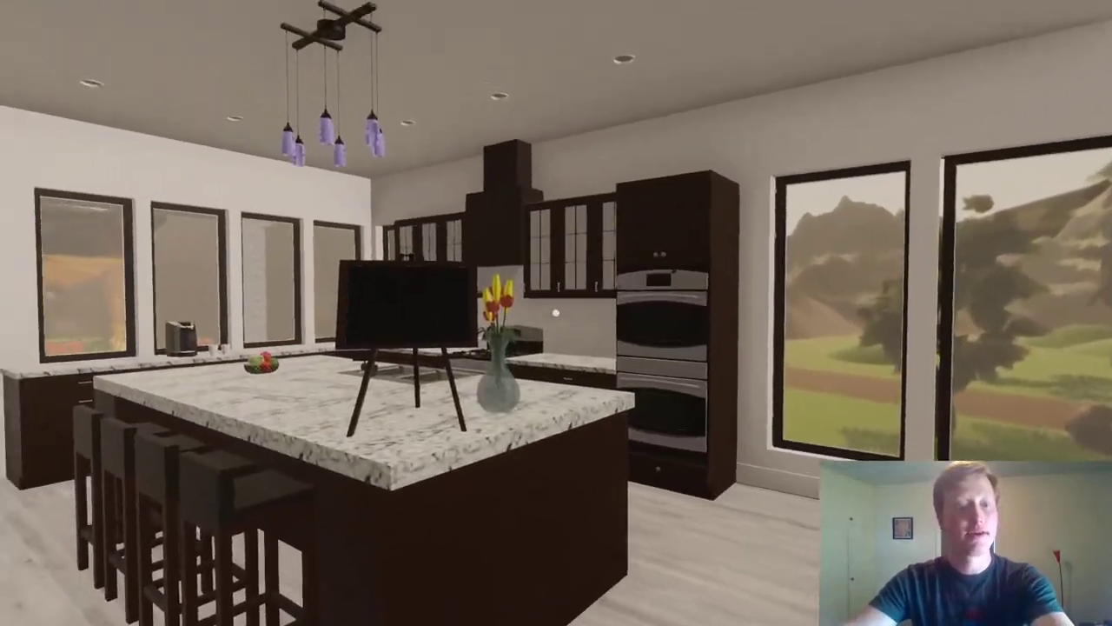
{"action": "key", "text": "w"}
{"action": "key", "text": "Right"}
{"action": "key", "text": "s"}
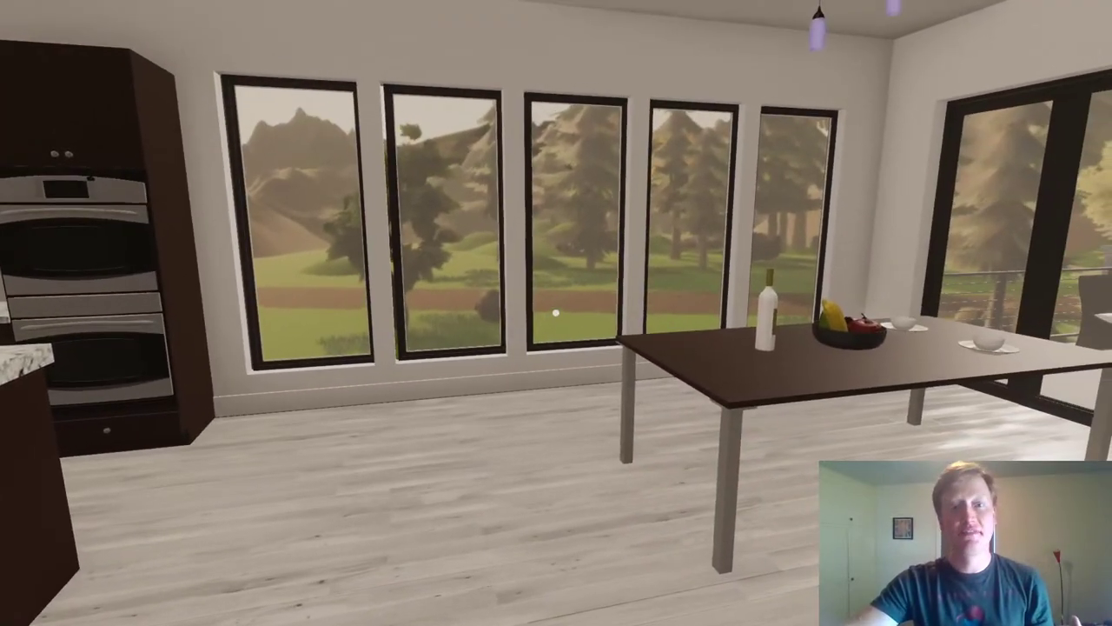
{"action": "key", "text": "Right"}
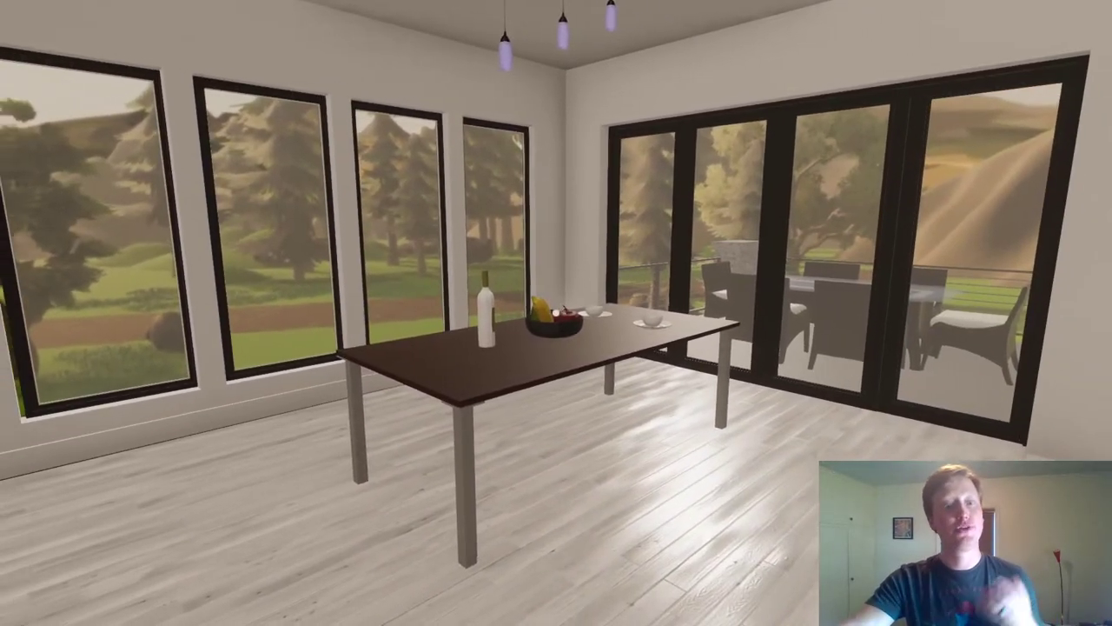
{"action": "key", "text": "Left"}
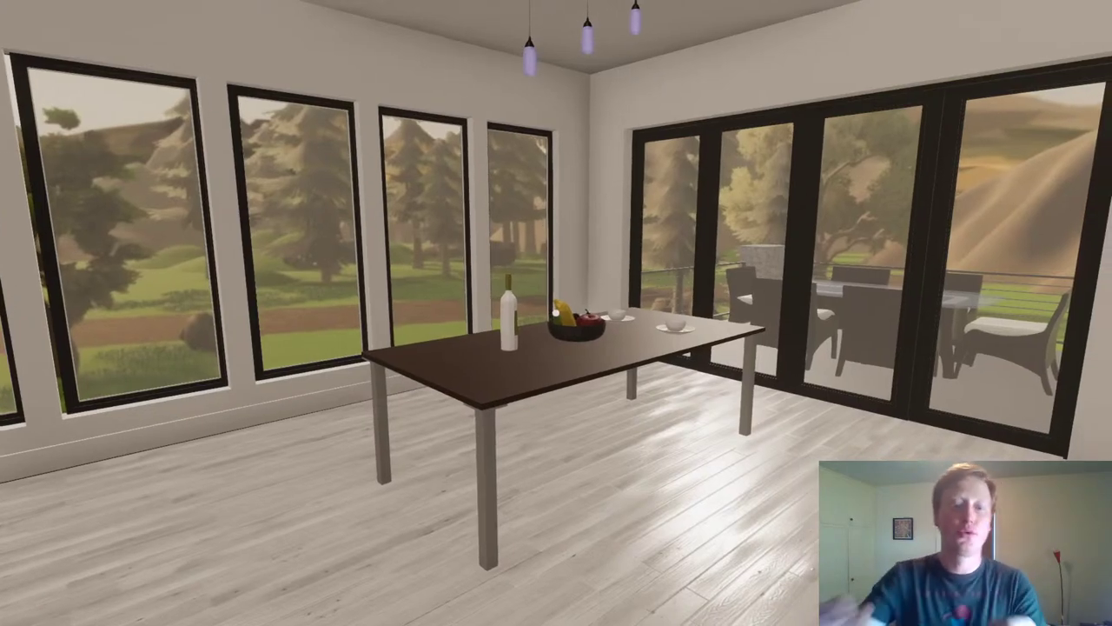
{"action": "key", "text": "Right"}
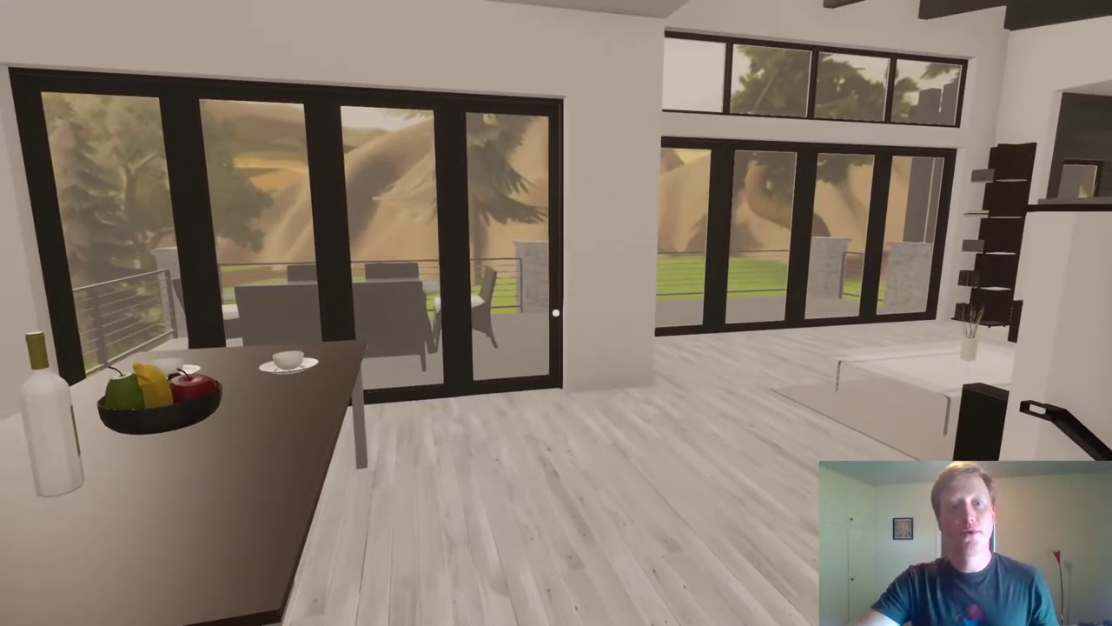
View the patio doors, living room and kitchen island, and exit the viewer preview
{"action": "key", "text": "Left"}
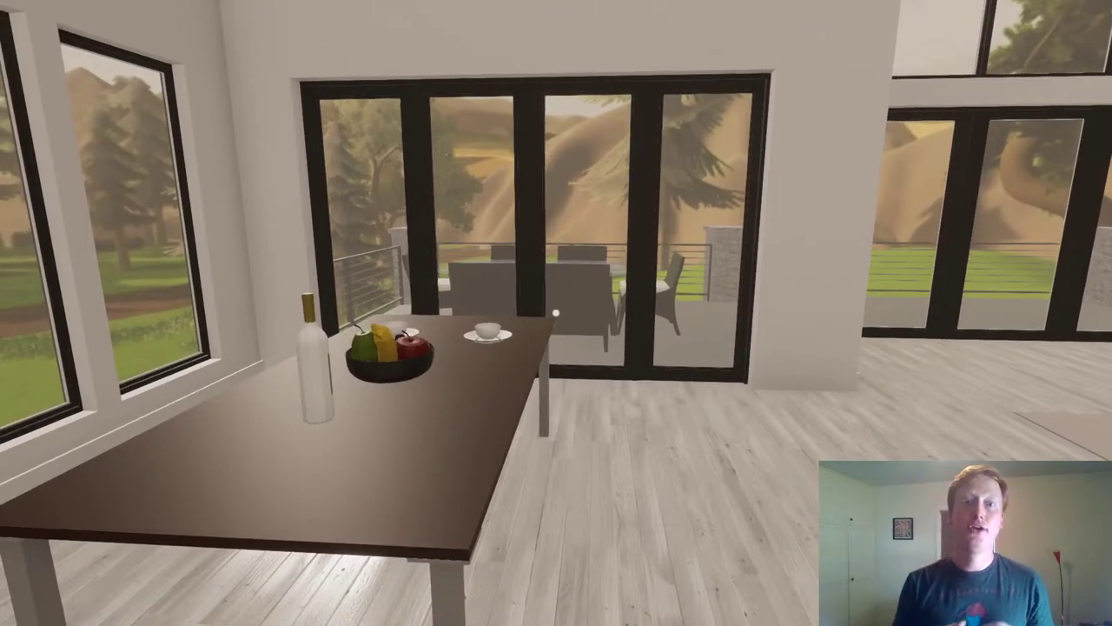
{"action": "key", "text": "Right"}
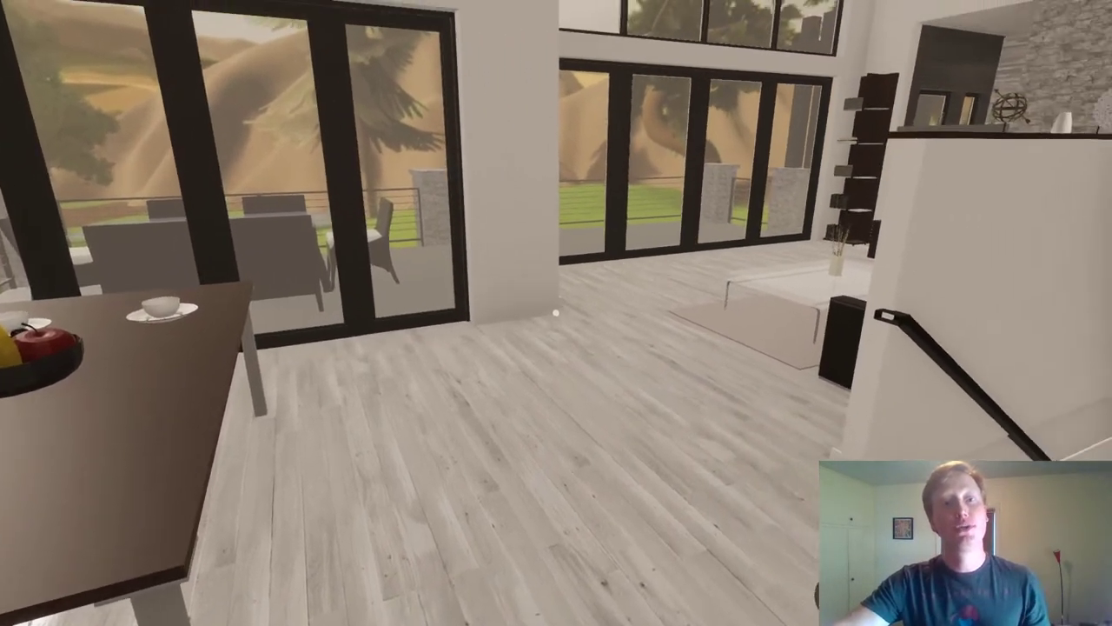
{"action": "key", "text": "Up"}
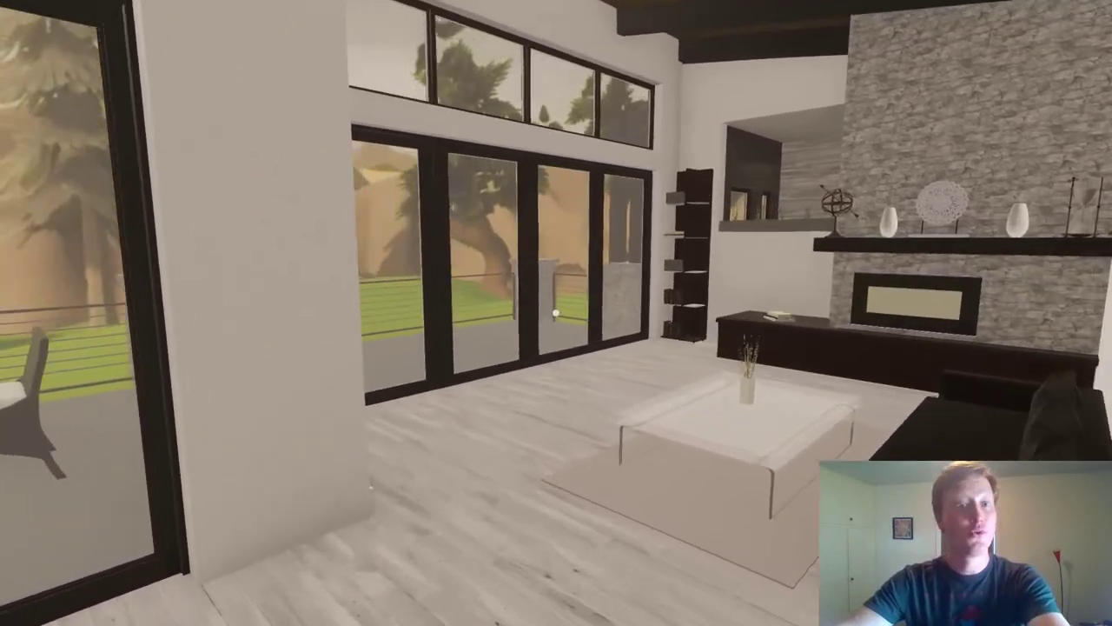
{"action": "key", "text": "Left"}
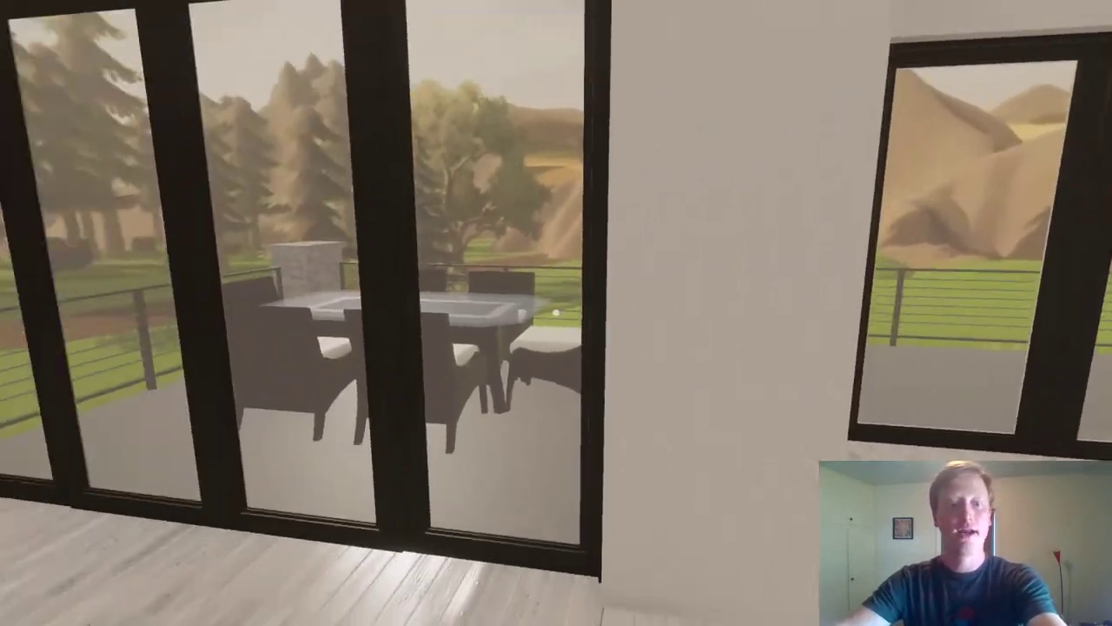
{"action": "key", "text": "Left"}
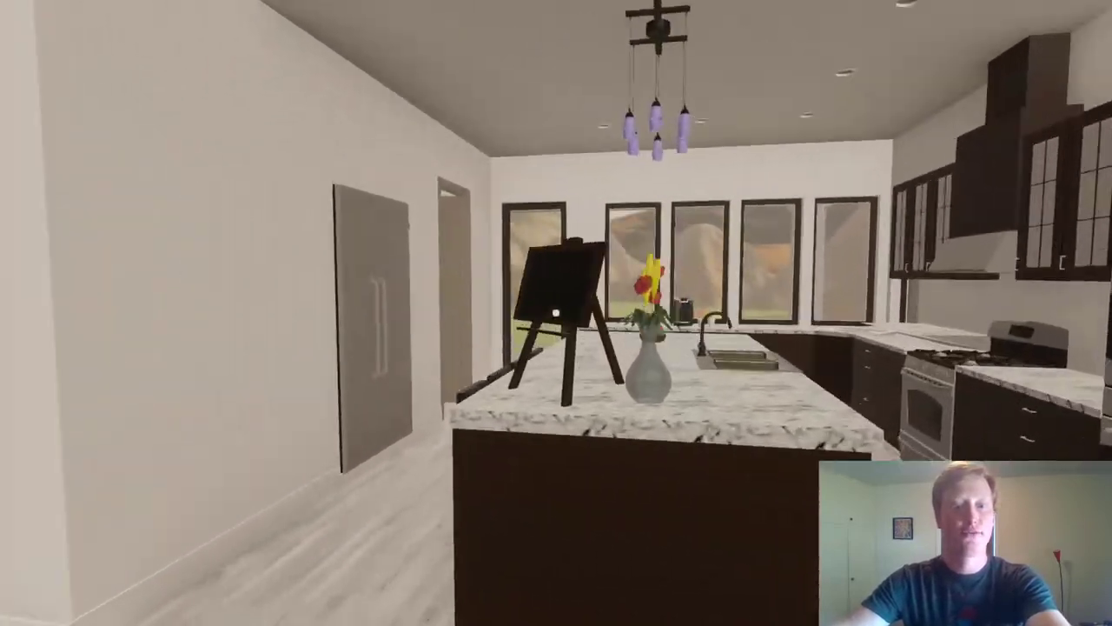
{"action": "key", "text": "w"}
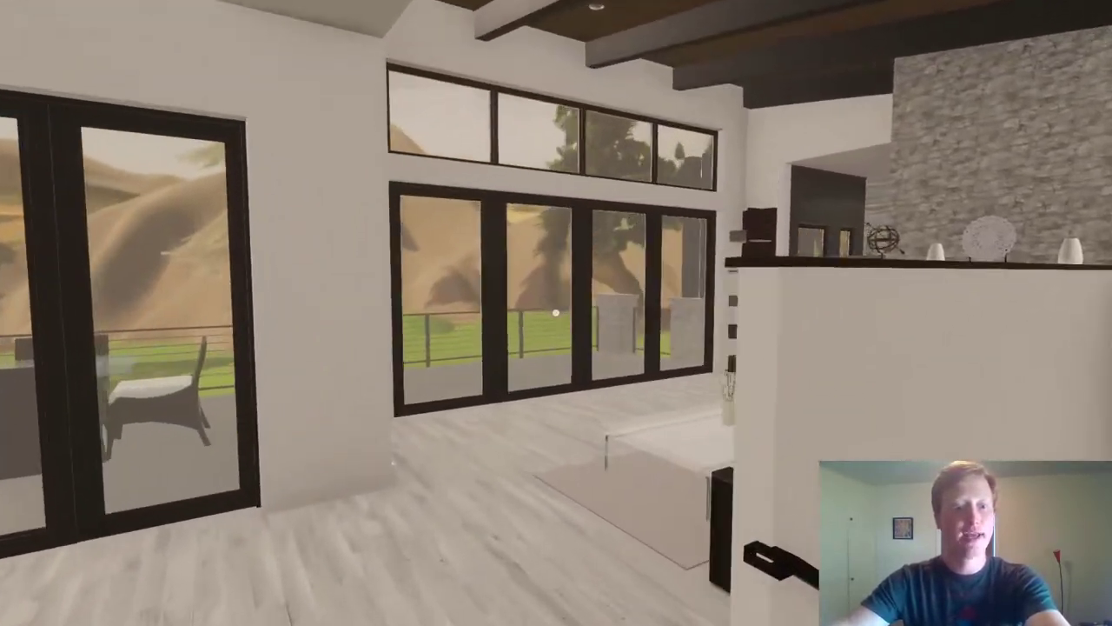
{"action": "key", "text": "Right"}
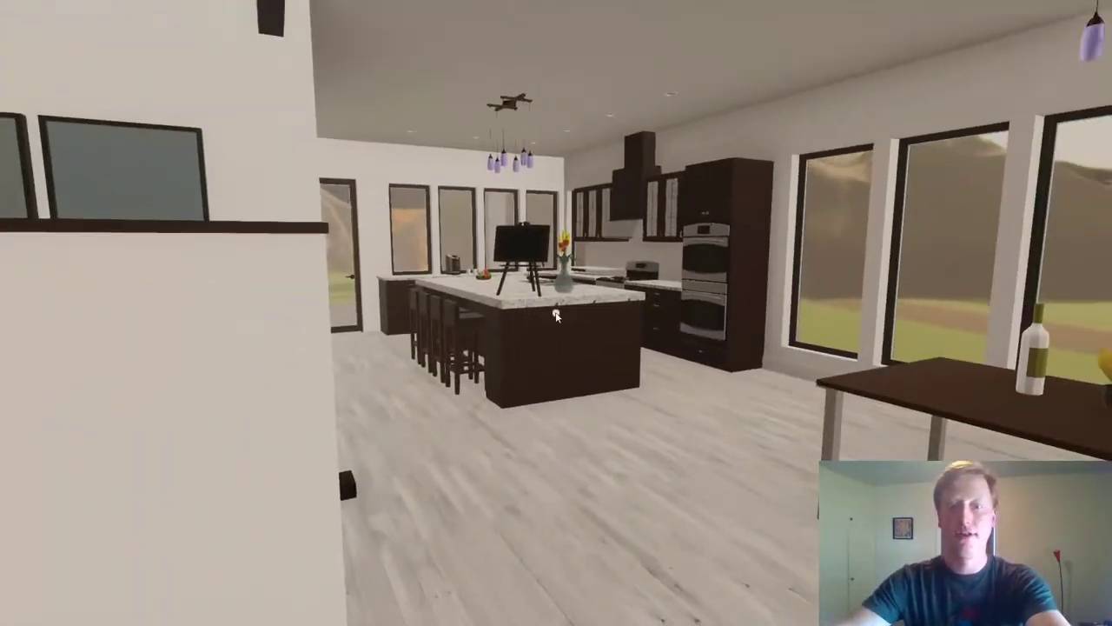
{"action": "key", "text": "Escape"}
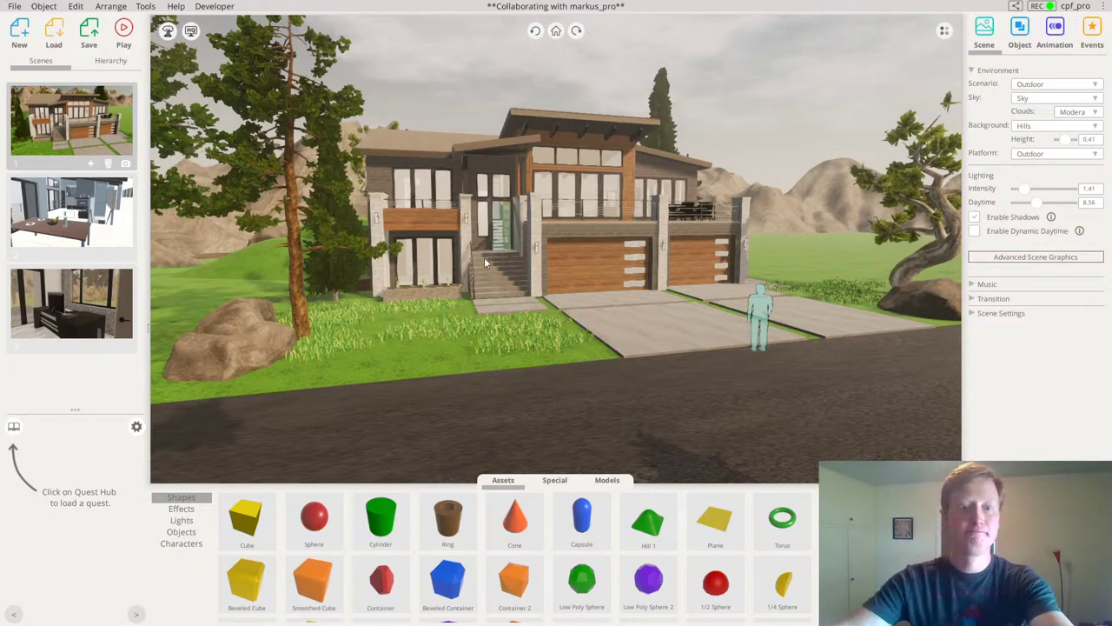
Create a new experience using the Architectural Wizard
{"action": "left_click", "coordinate": [20, 33]}
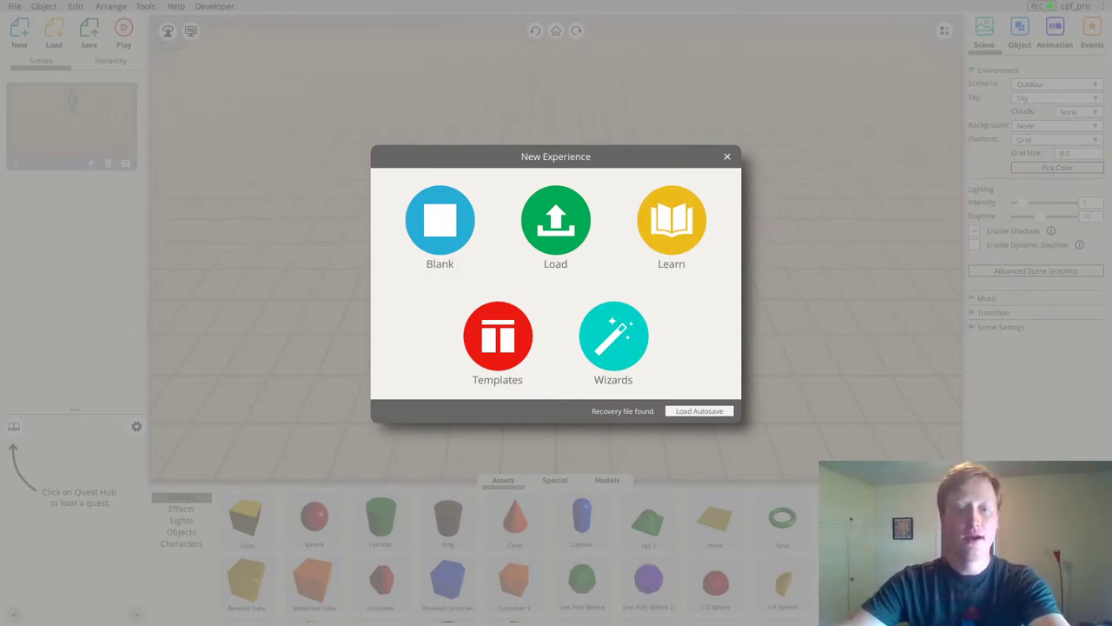
{"action": "left_click", "coordinate": [624, 337]}
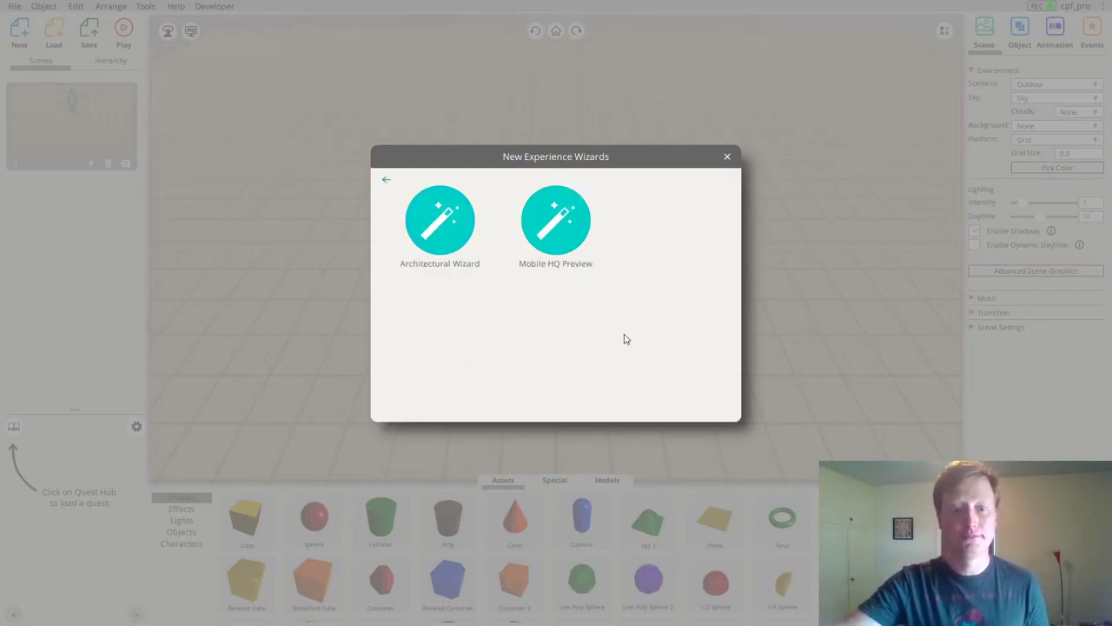
{"action": "left_click", "coordinate": [440, 227]}
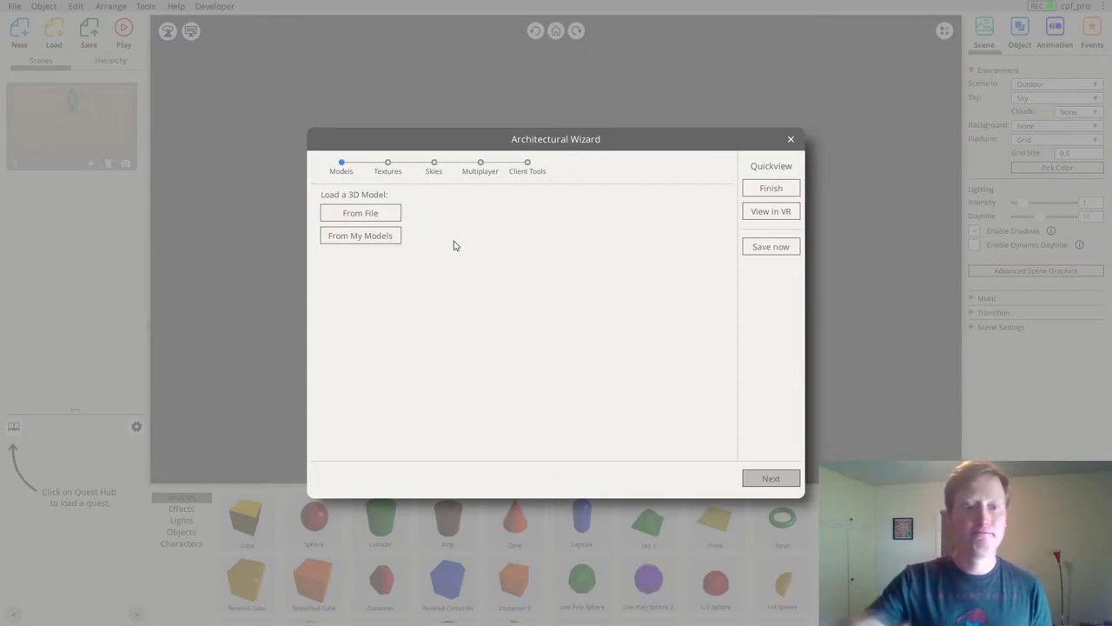
Load the exported shed 3D model from file and set its model scale units to inch
{"action": "left_click", "coordinate": [380, 218]}
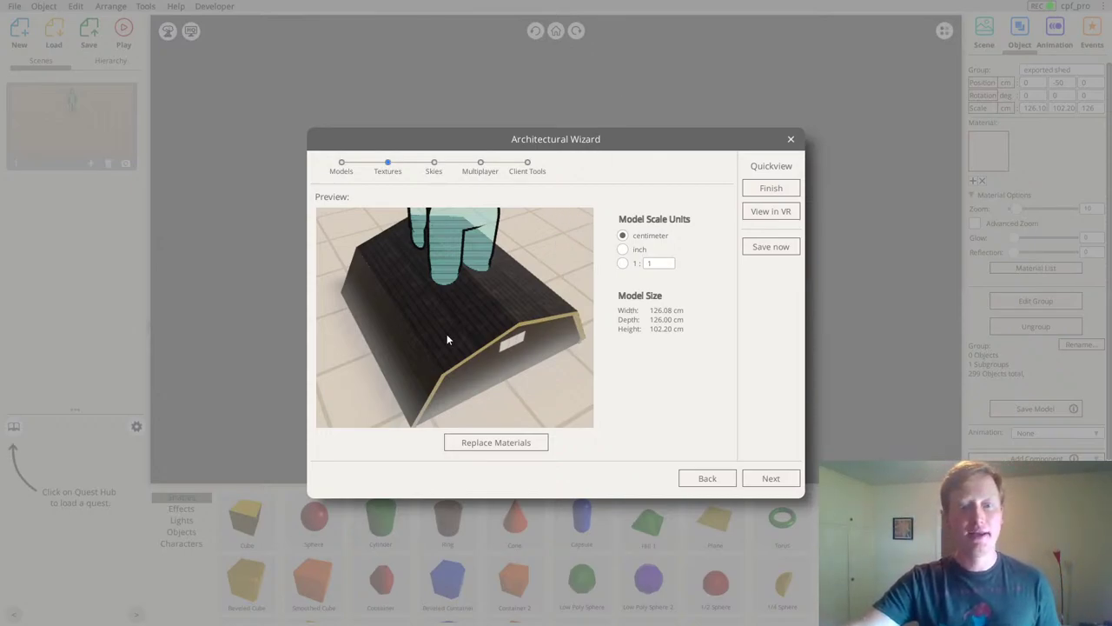
{"action": "left_click", "coordinate": [623, 250]}
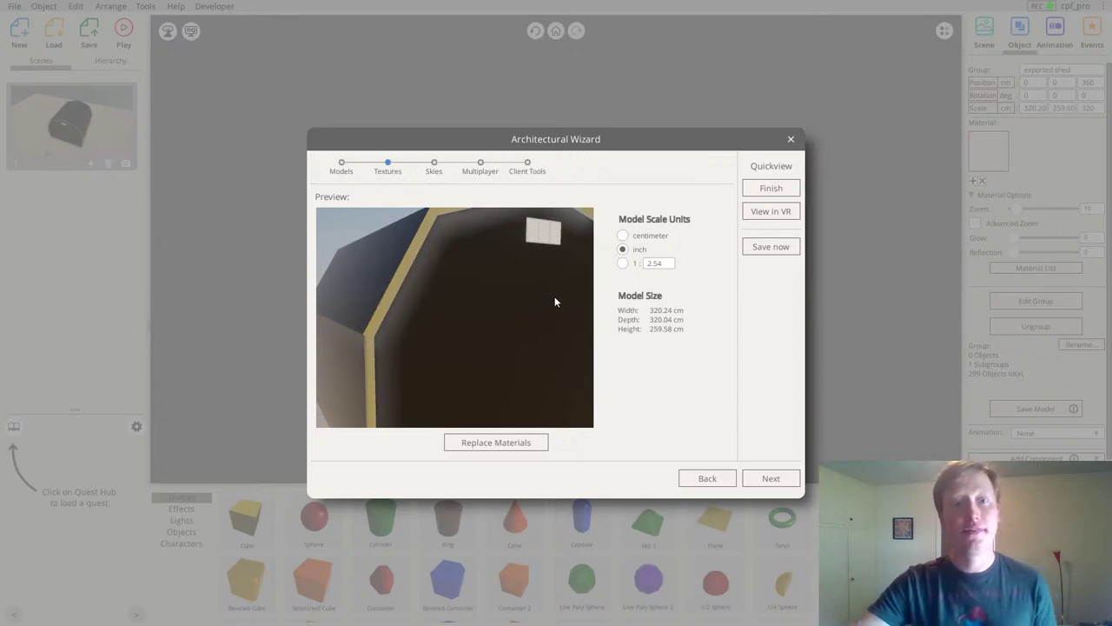
Open the material replacement list for the shed and look through its material layers
{"action": "left_click", "coordinate": [505, 448]}
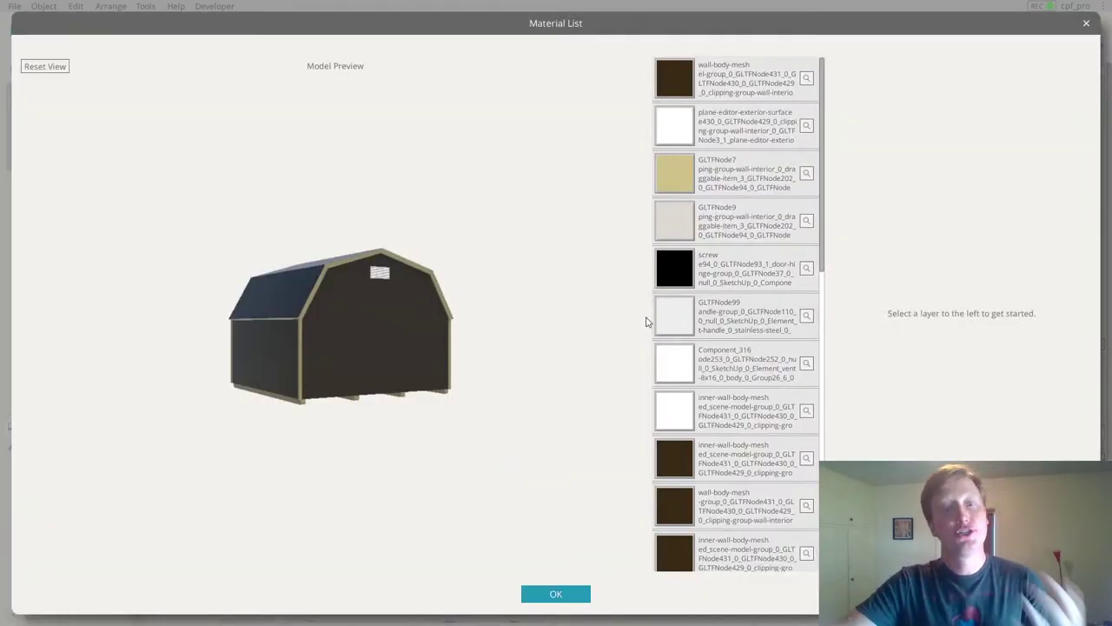
{"action": "scroll", "coordinate": [813, 313], "scroll_direction": "down", "scroll_amount": 3}
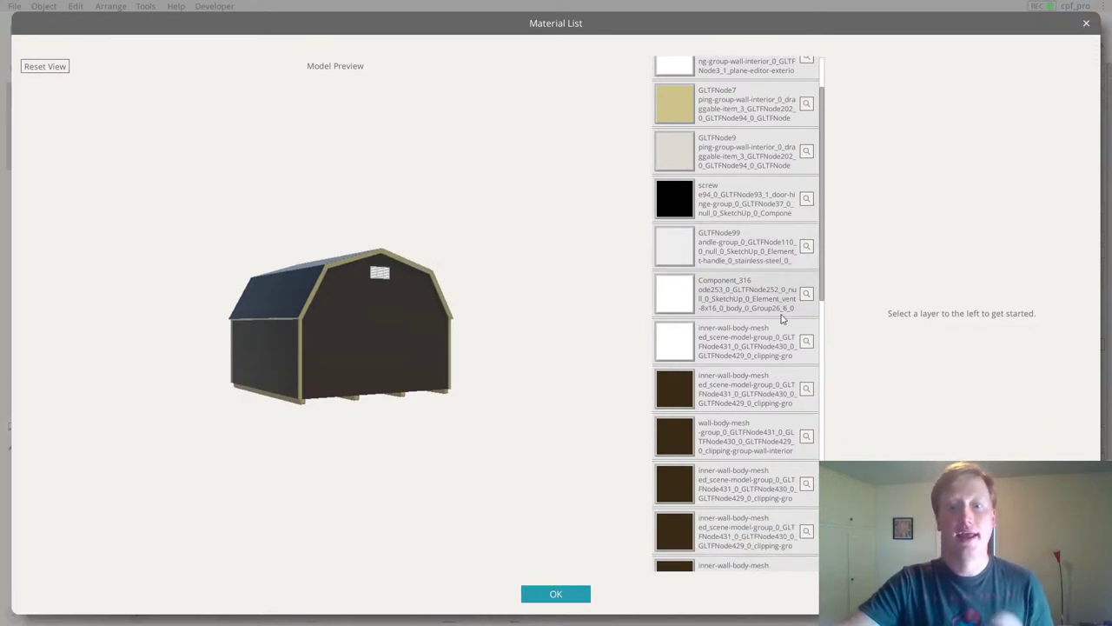
{"action": "scroll", "coordinate": [780, 322], "scroll_direction": "down", "scroll_amount": 1}
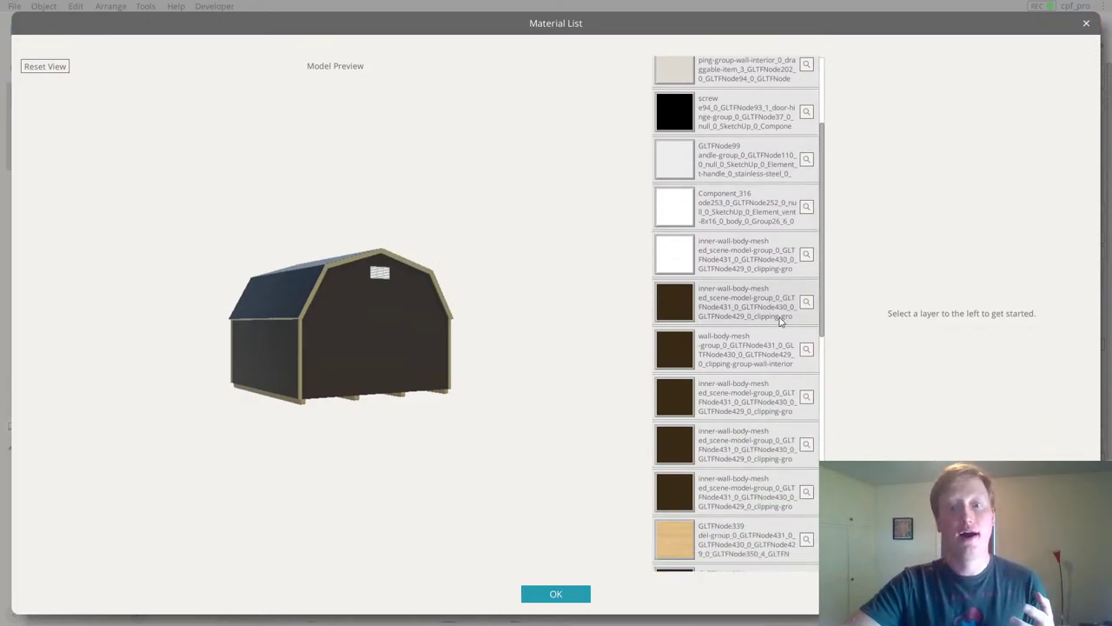
{"action": "scroll", "coordinate": [779, 321], "scroll_direction": "down", "scroll_amount": 3}
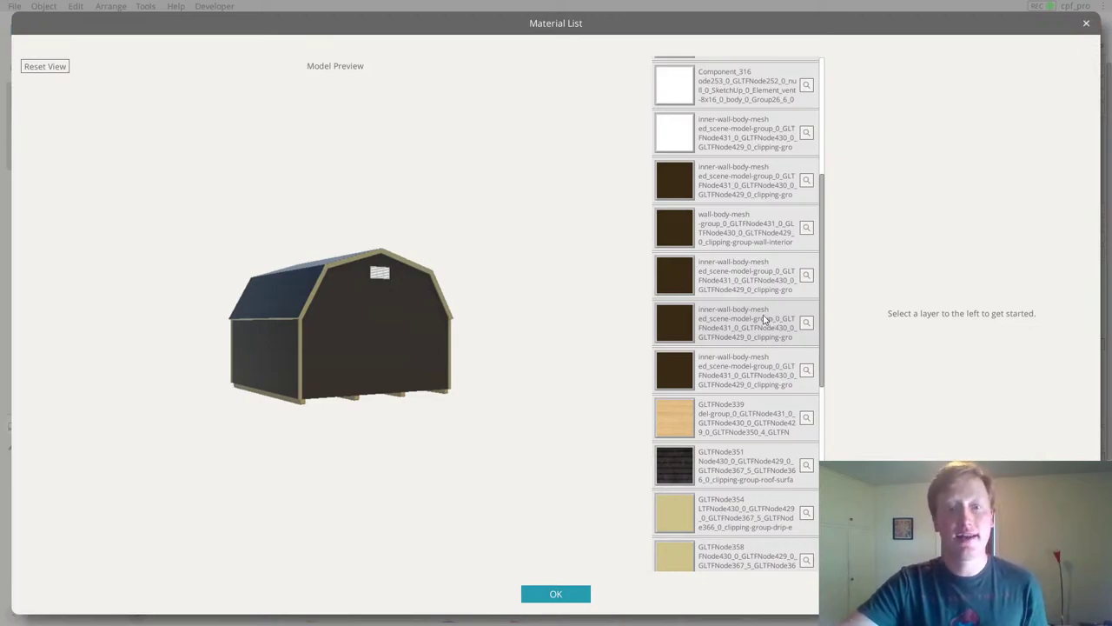
{"action": "scroll", "coordinate": [764, 319], "scroll_direction": "down", "scroll_amount": 1}
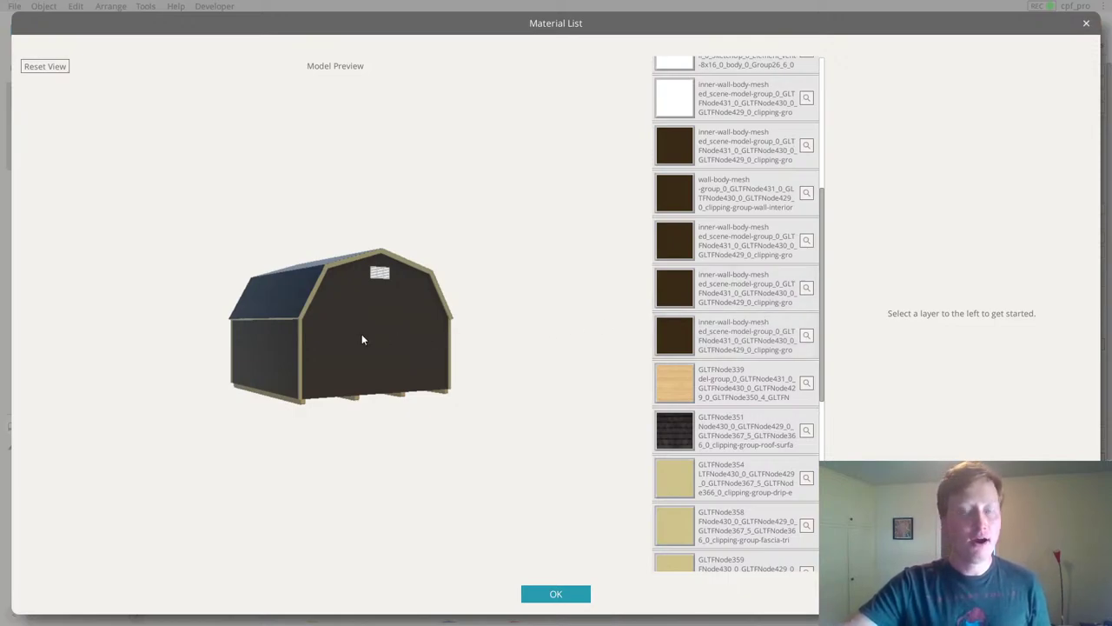
Inspect the shed's walls, roof and gable end from several angles in the model preview
{"action": "left_click_drag", "start_coordinate": [300, 337], "coordinate": [463, 327]}
{"action": "scroll", "coordinate": [400, 325], "scroll_direction": "up", "scroll_amount": 6}
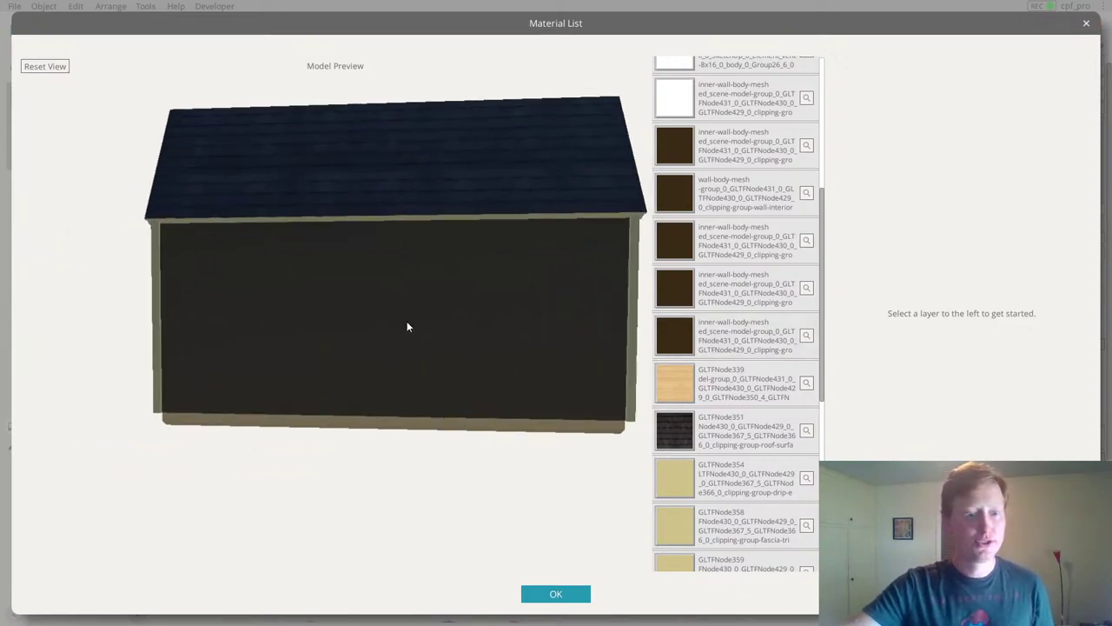
{"action": "left_click_drag", "start_coordinate": [337, 238], "coordinate": [307, 367]}
{"action": "scroll", "coordinate": [307, 362], "scroll_direction": "down", "scroll_amount": 5}
{"action": "left_click_drag", "start_coordinate": [571, 322], "coordinate": [3, 419]}
{"action": "right_click_drag", "start_coordinate": [599, 287], "coordinate": [502, 347]}
{"action": "left_click_drag", "start_coordinate": [558, 323], "coordinate": [447, 249]}
{"action": "left_click_drag", "start_coordinate": [448, 382], "coordinate": [489, 214]}
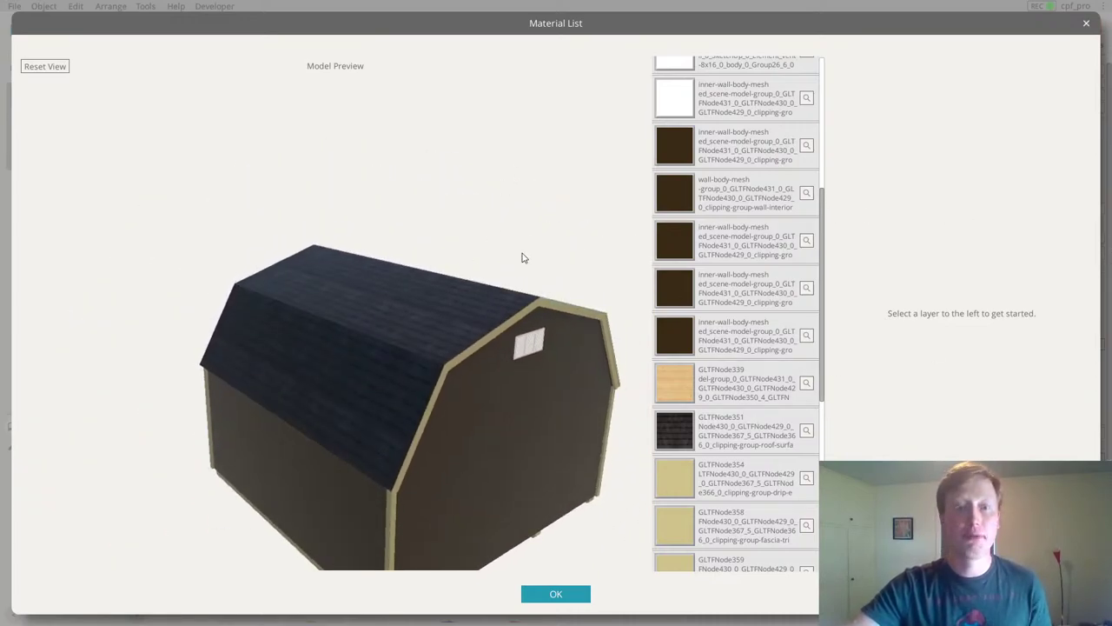
Replace the material of the first brown inner-wall-body-mesh layer with Wood Siding from the External materials
{"action": "left_click_drag", "start_coordinate": [576, 230], "coordinate": [348, 246]}
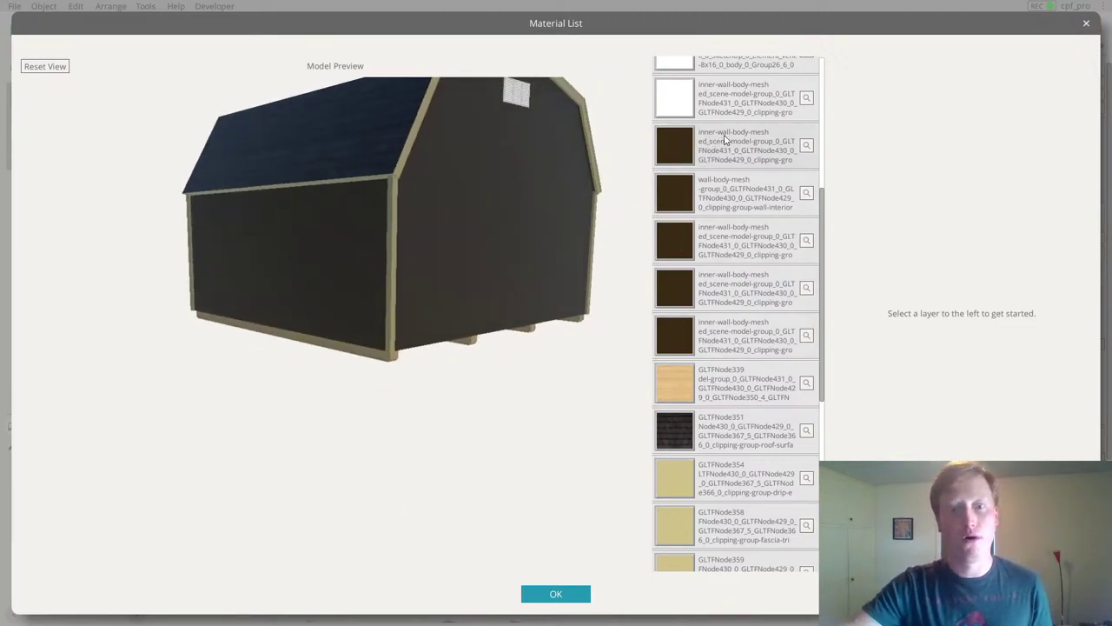
{"action": "left_click_drag", "start_coordinate": [355, 301], "coordinate": [323, 318]}
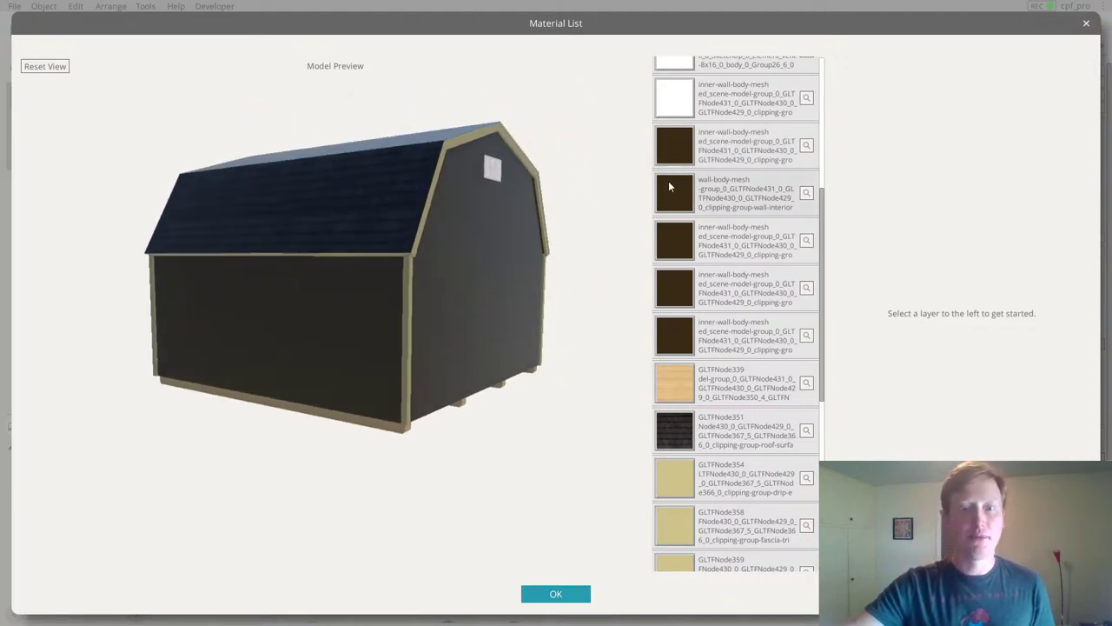
{"action": "left_click", "coordinate": [679, 144]}
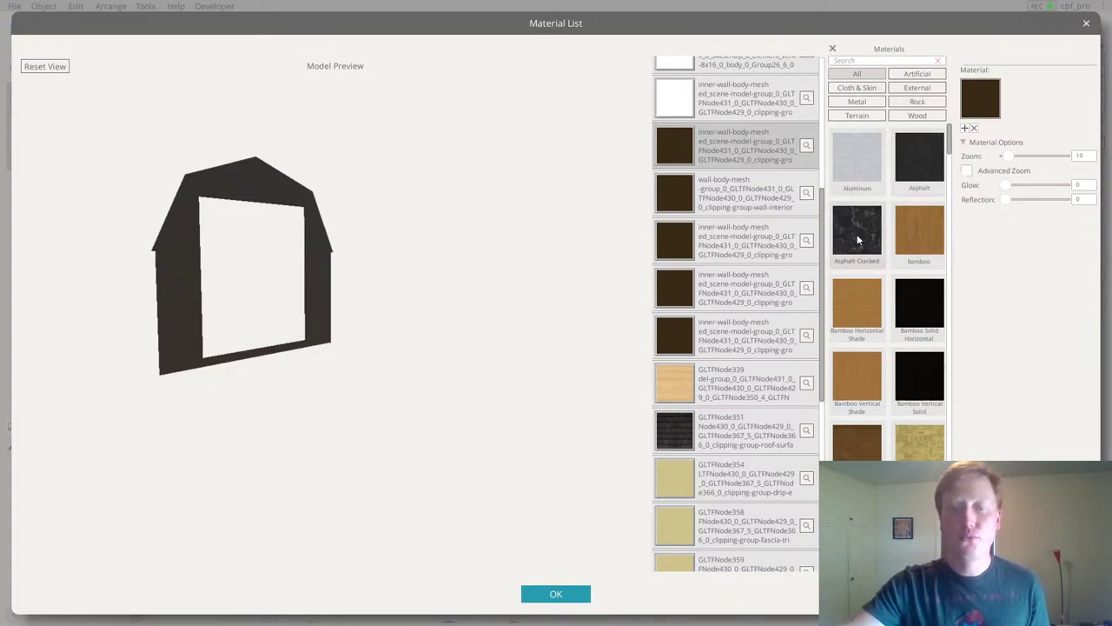
{"action": "scroll", "coordinate": [857, 242], "scroll_direction": "down", "scroll_amount": 1}
{"action": "left_click_drag", "start_coordinate": [951, 136], "coordinate": [951, 487]}
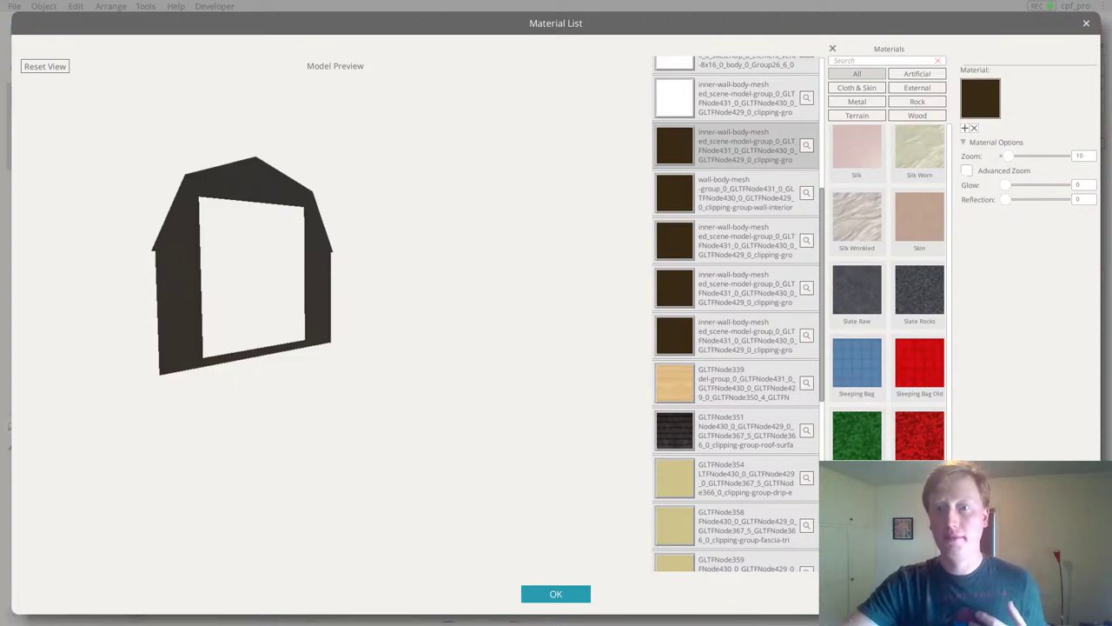
{"action": "left_click_drag", "start_coordinate": [950, 483], "coordinate": [951, 427]}
{"action": "left_click", "coordinate": [919, 88]}
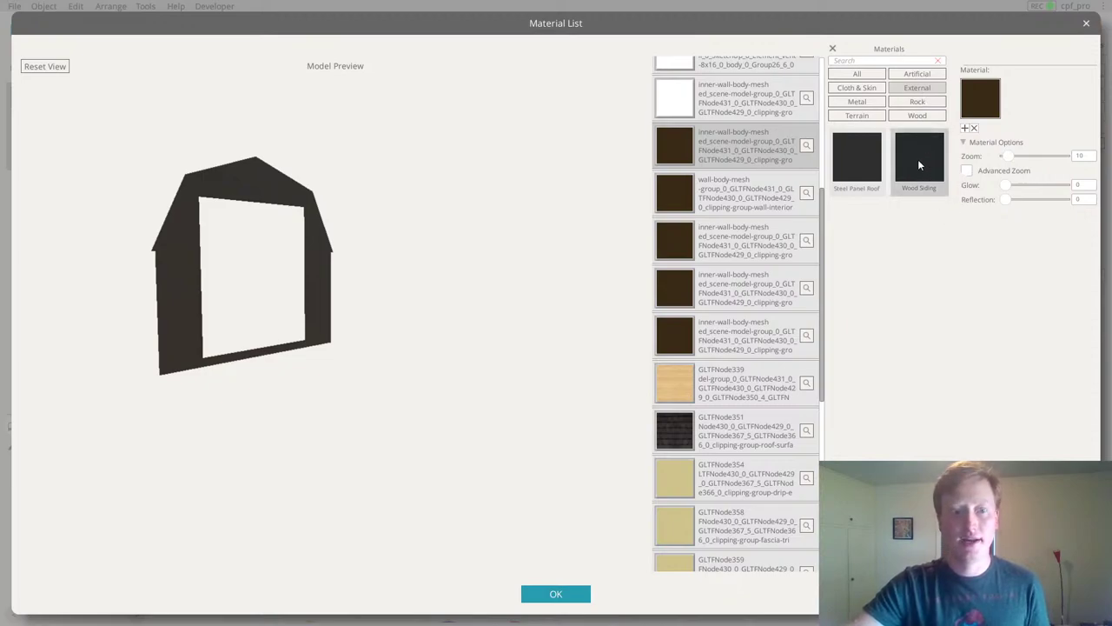
{"action": "left_click", "coordinate": [919, 166]}
Recolour the wall's Wood Siding to a grey-blue with RGB 116, 137, 140 and save that colour as a swatch
{"action": "scroll", "coordinate": [221, 243], "scroll_direction": "up", "scroll_amount": 6}
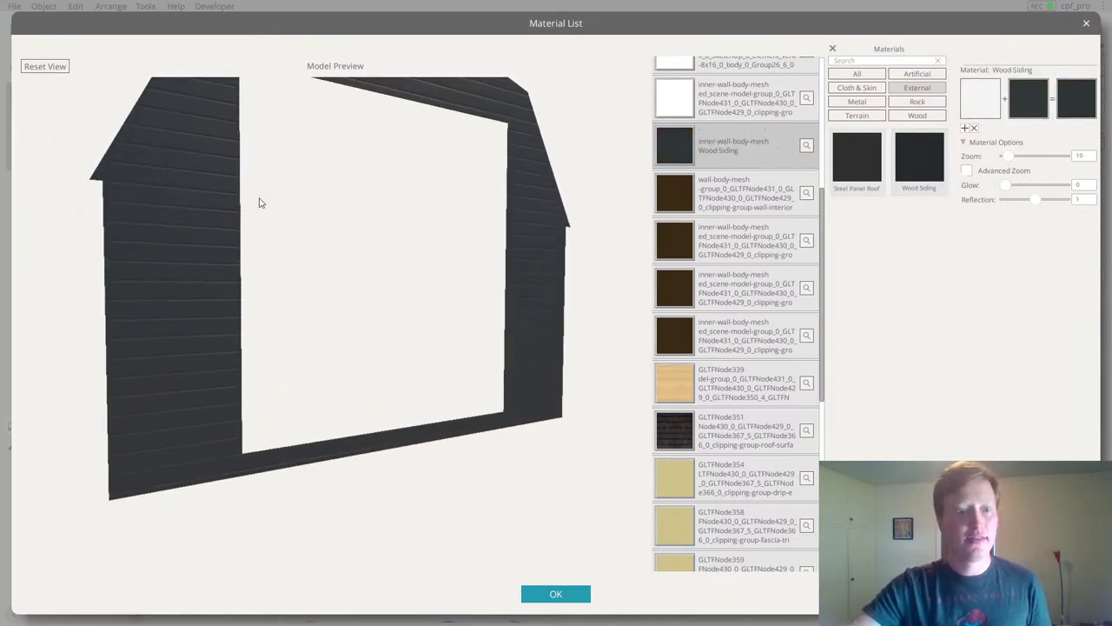
{"action": "scroll", "coordinate": [234, 222], "scroll_direction": "up", "scroll_amount": 3}
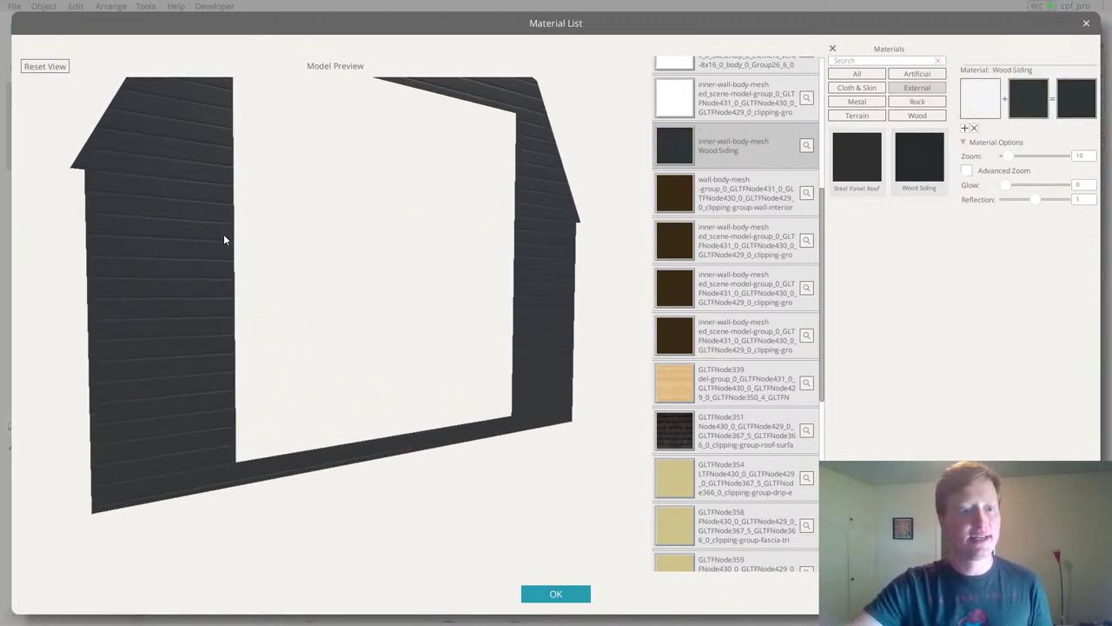
{"action": "left_click", "coordinate": [1030, 101]}
{"action": "mouse_move", "coordinate": [1003, 200]}
{"action": "left_mouse_down"}
{"action": "mouse_move", "coordinate": [993, 213]}
{"action": "mouse_move", "coordinate": [989, 197]}
{"action": "left_mouse_up"}
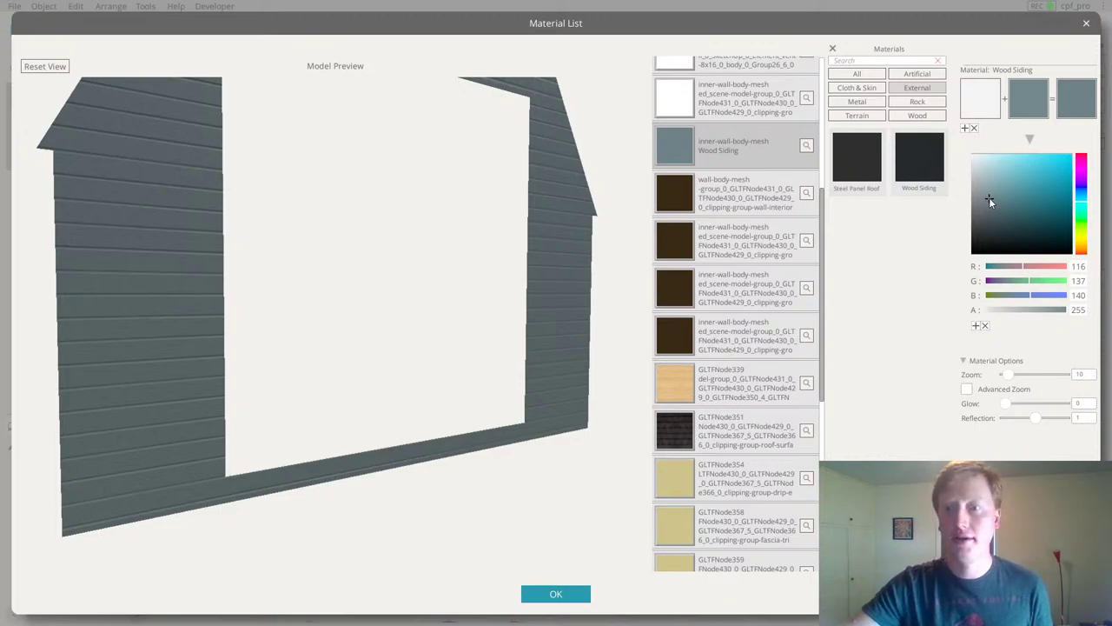
{"action": "left_click", "coordinate": [976, 323]}
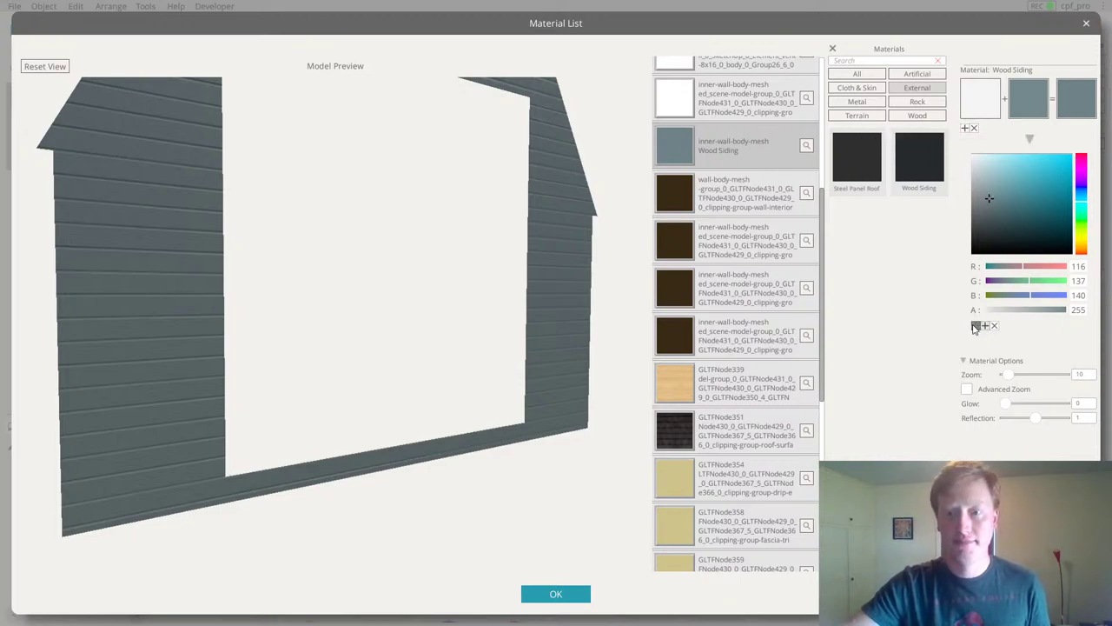
Apply Wood Siding in the saved grey-blue colour to the wall-body-mesh layer and the three remaining brown inner-wall-body-mesh layers
{"action": "left_click", "coordinate": [679, 195]}
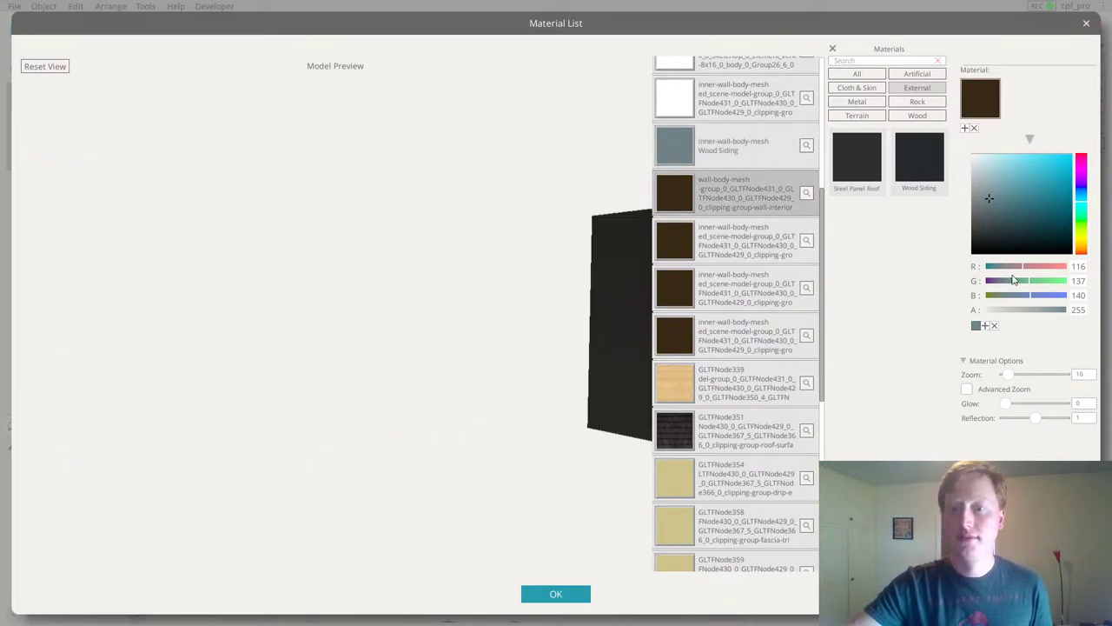
{"action": "left_click", "coordinate": [909, 163]}
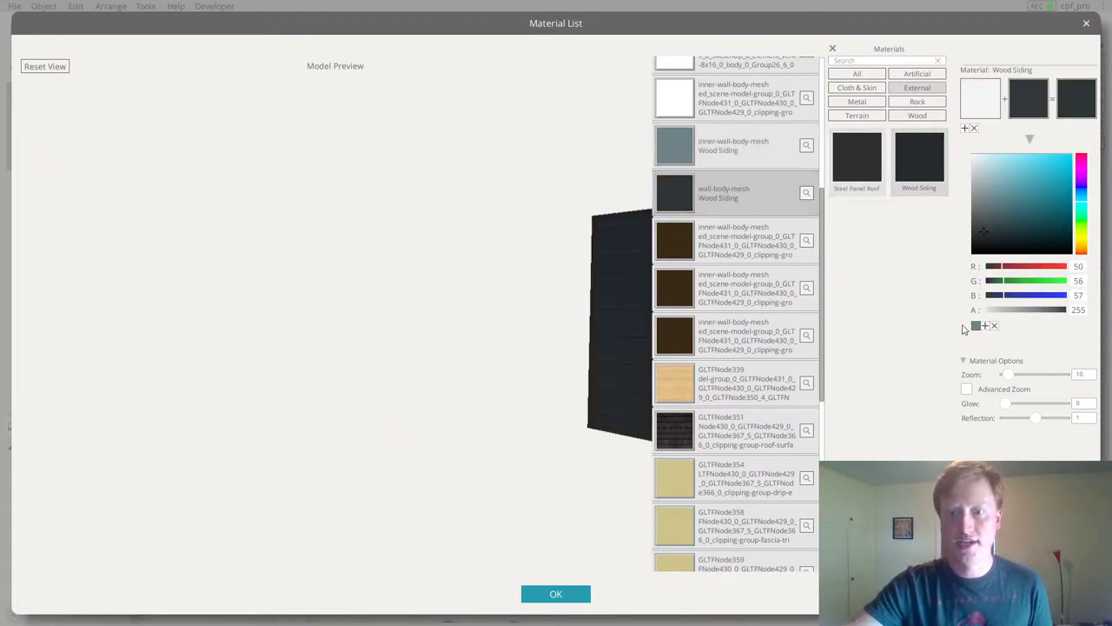
{"action": "left_click", "coordinate": [976, 325]}
{"action": "left_click", "coordinate": [719, 239]}
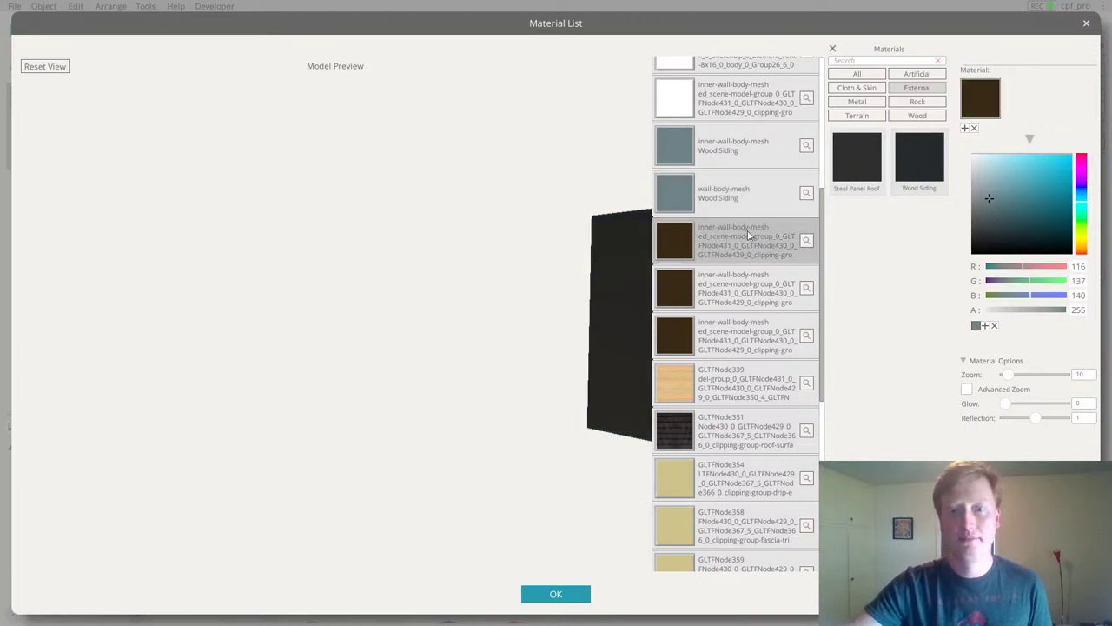
{"action": "left_click", "coordinate": [919, 156]}
{"action": "left_click", "coordinate": [976, 325]}
{"action": "left_click", "coordinate": [713, 276]}
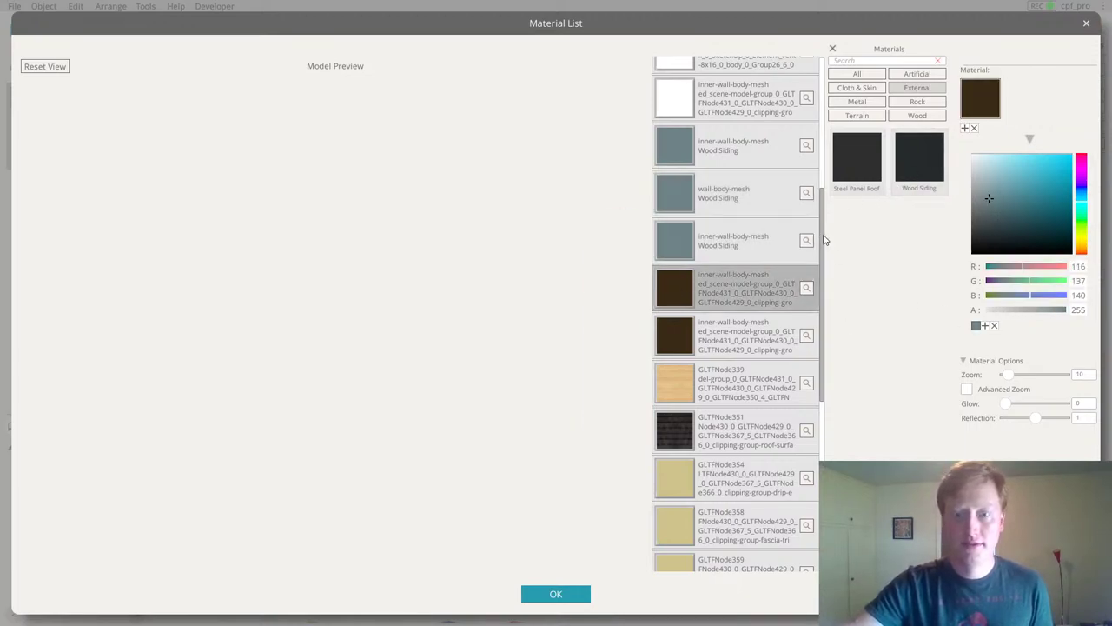
{"action": "left_click", "coordinate": [919, 156]}
{"action": "left_click", "coordinate": [976, 324]}
{"action": "left_click", "coordinate": [675, 335]}
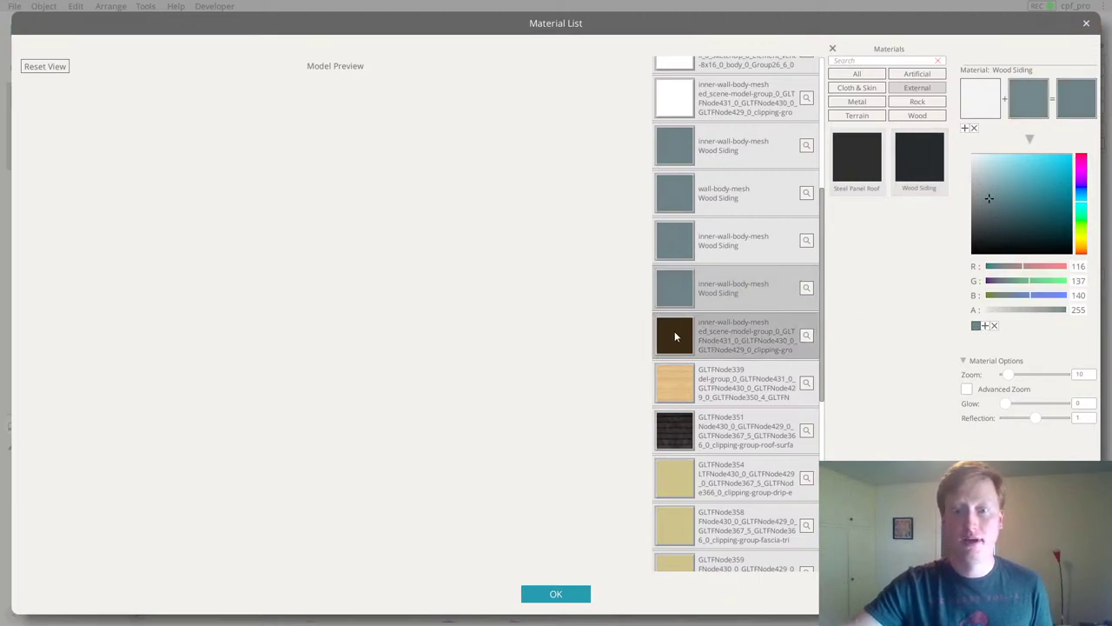
{"action": "left_click", "coordinate": [918, 157]}
{"action": "left_click", "coordinate": [976, 325]}
Search all materials for "shingle" and apply Shingles Staggered Grey to the roof surface layer GLTFNode351
{"action": "left_click_drag", "start_coordinate": [437, 308], "coordinate": [565, 355]}
{"action": "left_click", "coordinate": [678, 435]}
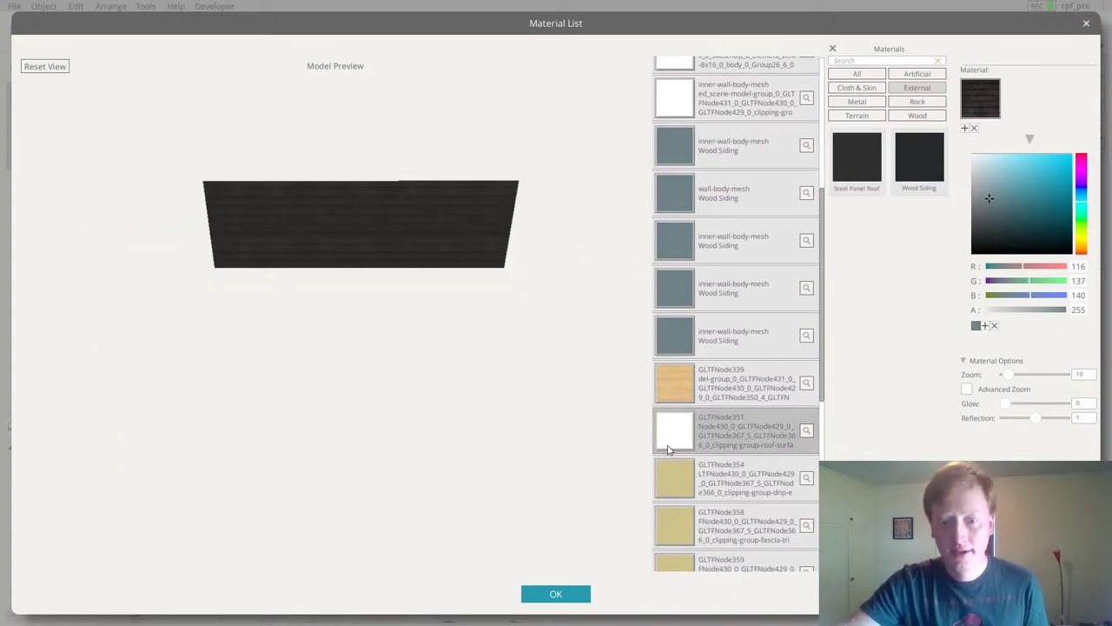
{"action": "left_click_drag", "start_coordinate": [405, 273], "coordinate": [172, 363]}
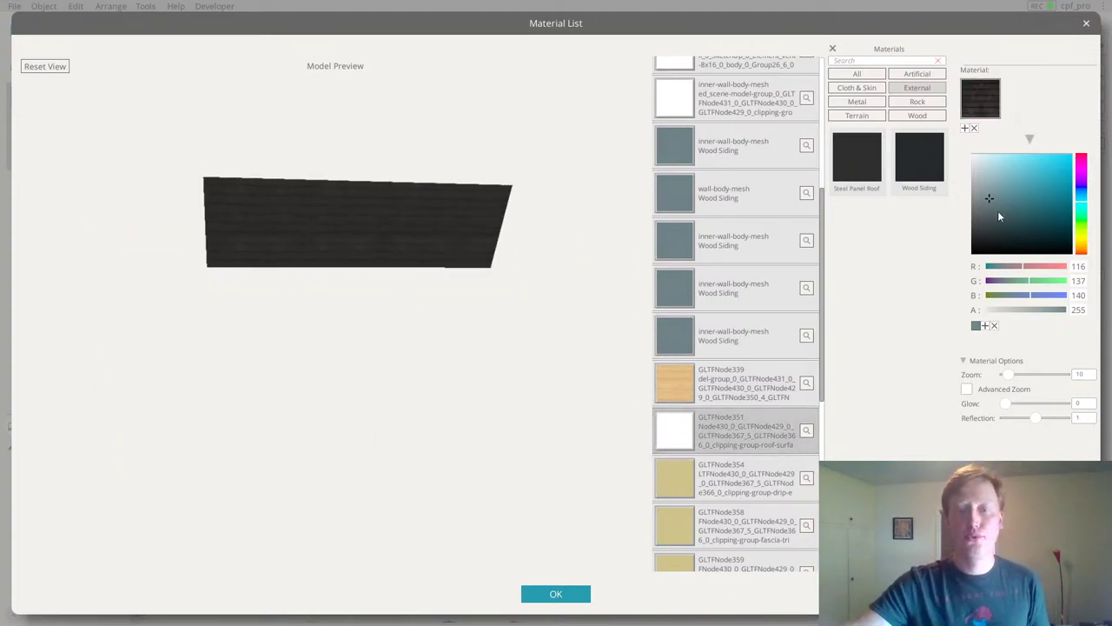
{"action": "left_click", "coordinate": [859, 73]}
{"action": "left_click", "coordinate": [868, 62]}
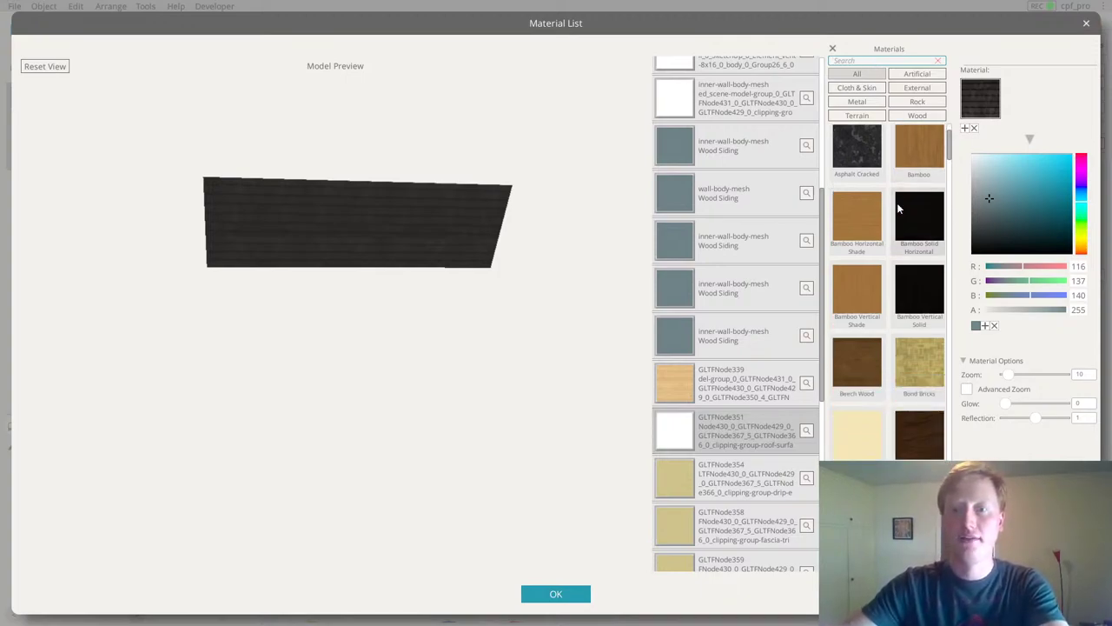
{"action": "type", "text": "shingle"}
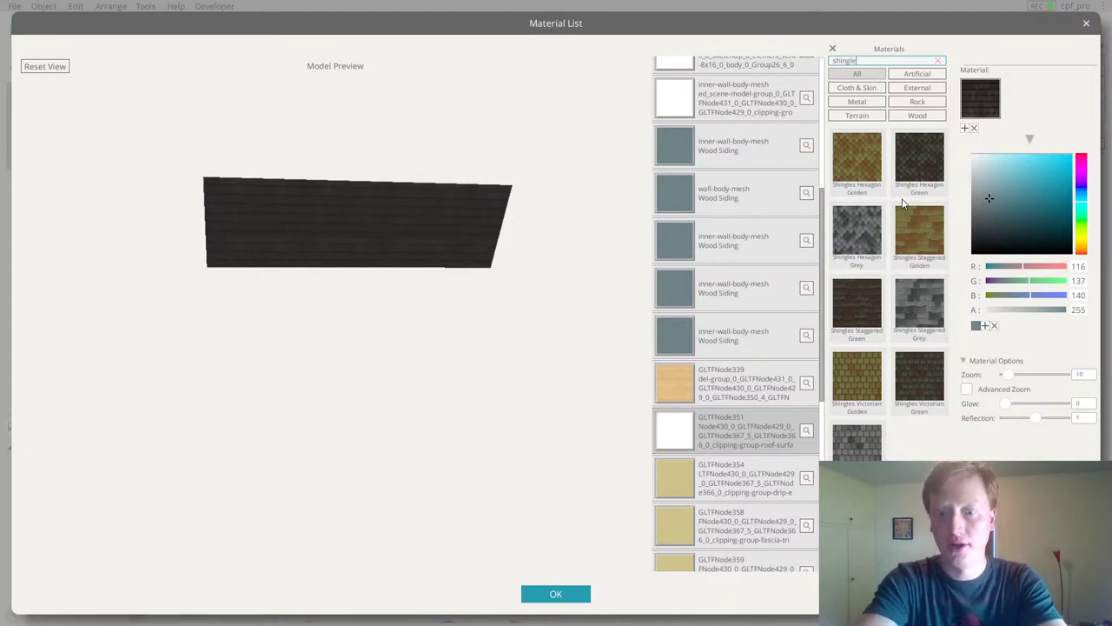
{"action": "left_click", "coordinate": [917, 310]}
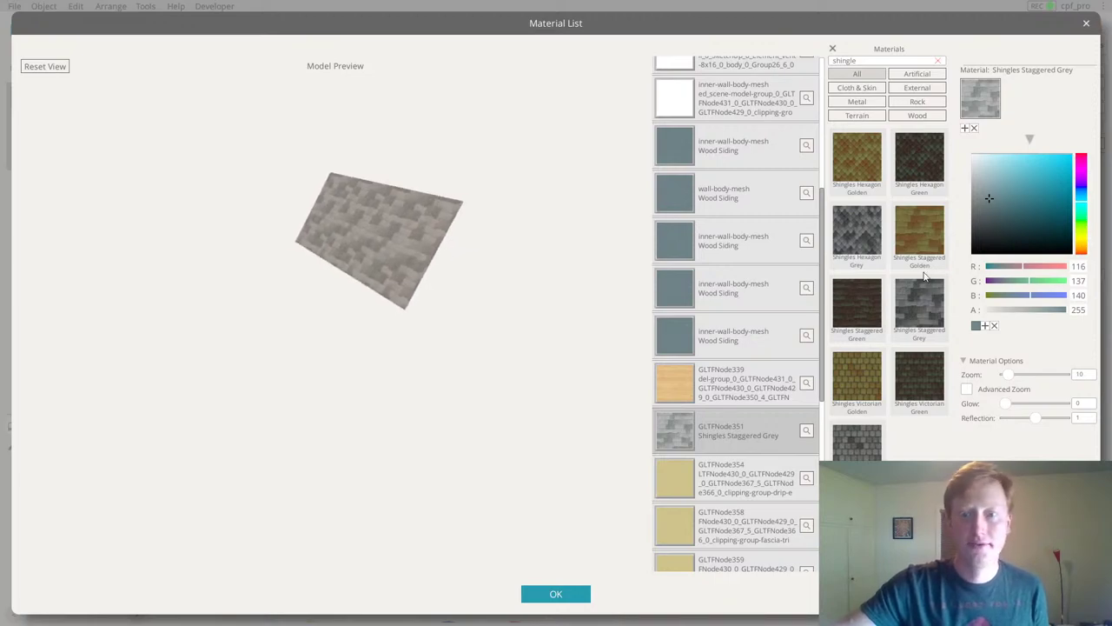
Try Shingles Hexagon Grey and Shingles Hexagon Green on the roof, and return it to Shingles Staggered Grey
{"action": "left_click", "coordinate": [857, 222]}
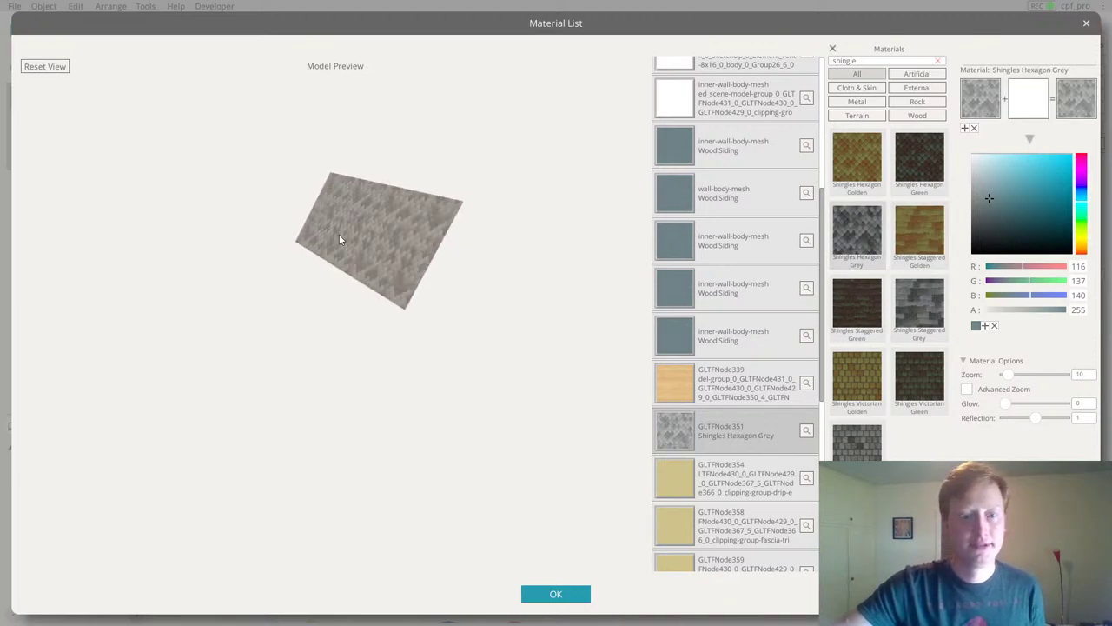
{"action": "left_click", "coordinate": [916, 143]}
{"action": "left_click", "coordinate": [919, 304]}
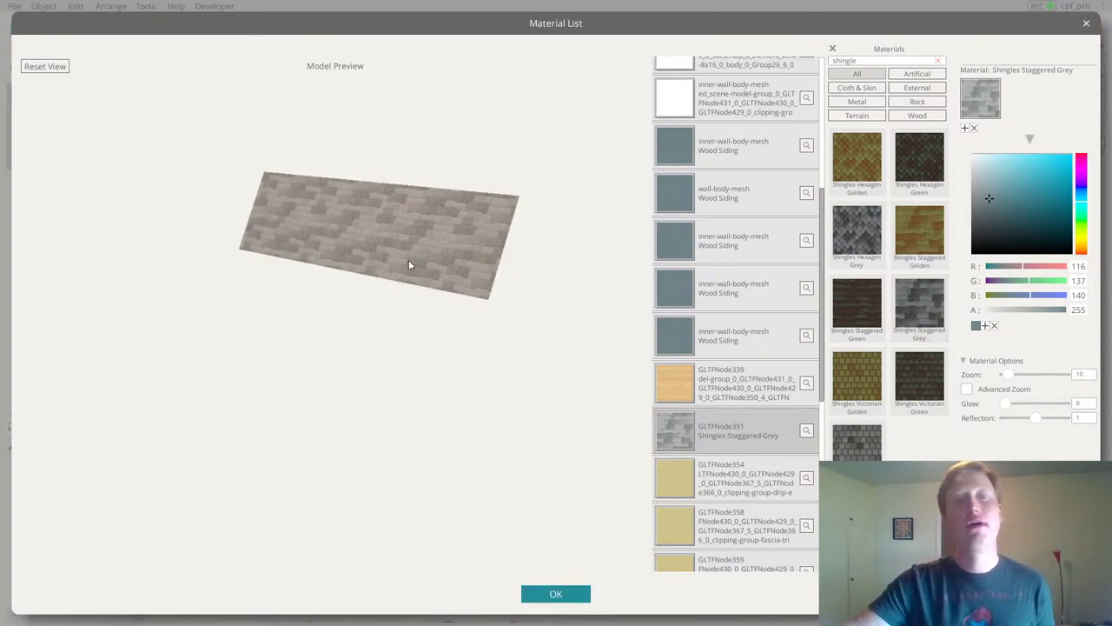
{"action": "left_click_drag", "start_coordinate": [410, 265], "coordinate": [390, 223]}
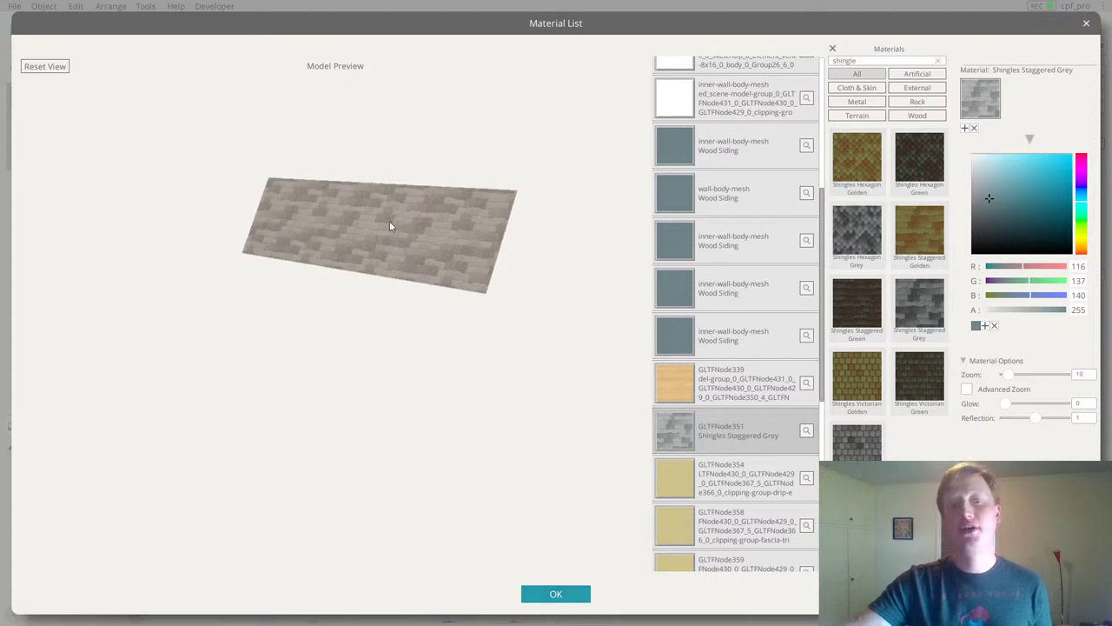
Check the whole shed with its new wall and roof materials from several angles, and accept the material list
{"action": "left_click", "coordinate": [48, 72]}
{"action": "left_click_drag", "start_coordinate": [363, 325], "coordinate": [302, 355]}
{"action": "right_click_drag", "start_coordinate": [302, 355], "coordinate": [415, 362]}
{"action": "left_click_drag", "start_coordinate": [415, 362], "coordinate": [345, 285]}
{"action": "scroll", "coordinate": [356, 287], "scroll_direction": "up", "scroll_amount": 5}
{"action": "right_click_drag", "start_coordinate": [371, 291], "coordinate": [348, 308]}
{"action": "left_click_drag", "start_coordinate": [347, 310], "coordinate": [452, 261]}
{"action": "left_click_drag", "start_coordinate": [1012, 458], "coordinate": [5, 260]}
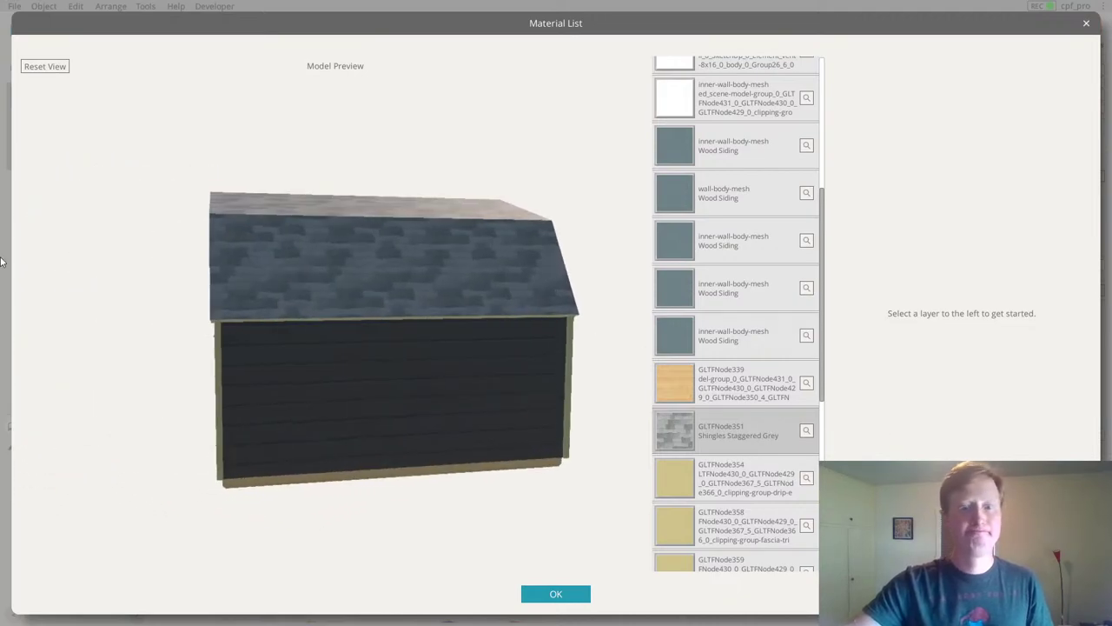
{"action": "left_click", "coordinate": [565, 594]}
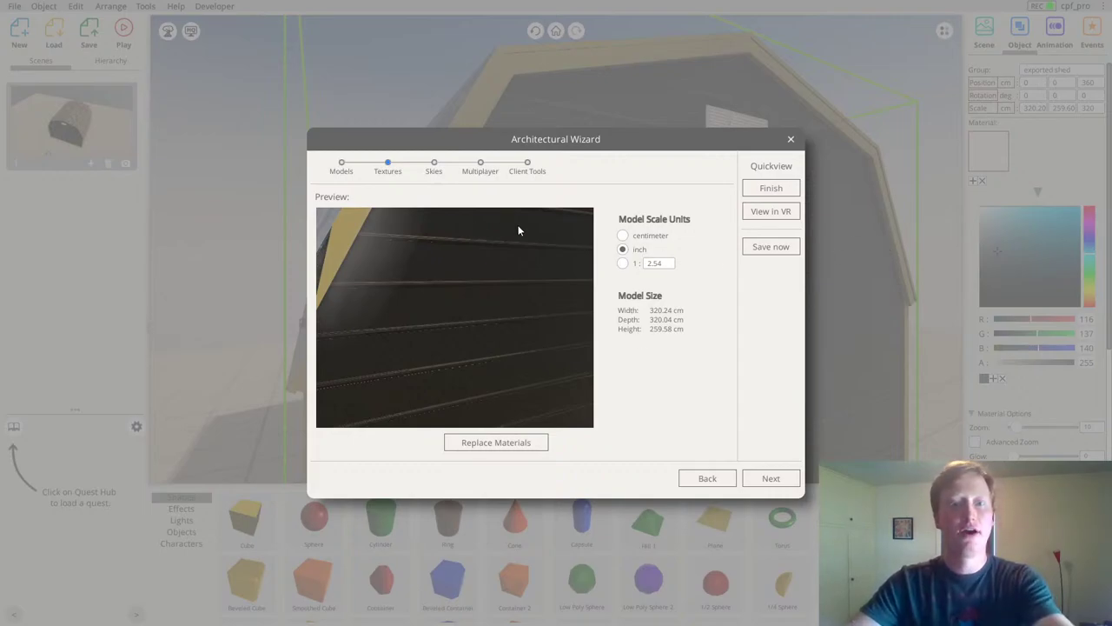
Continue to the Skies settings and set the clouds to Moderate and the background to Hills
{"action": "left_click", "coordinate": [771, 478]}
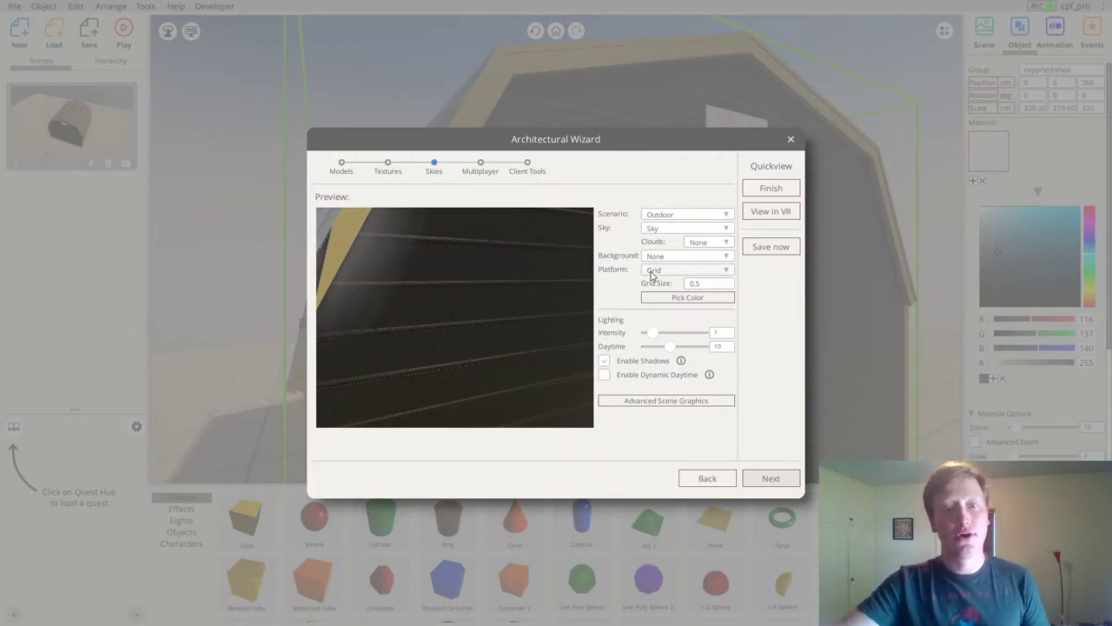
{"action": "left_click", "coordinate": [708, 243]}
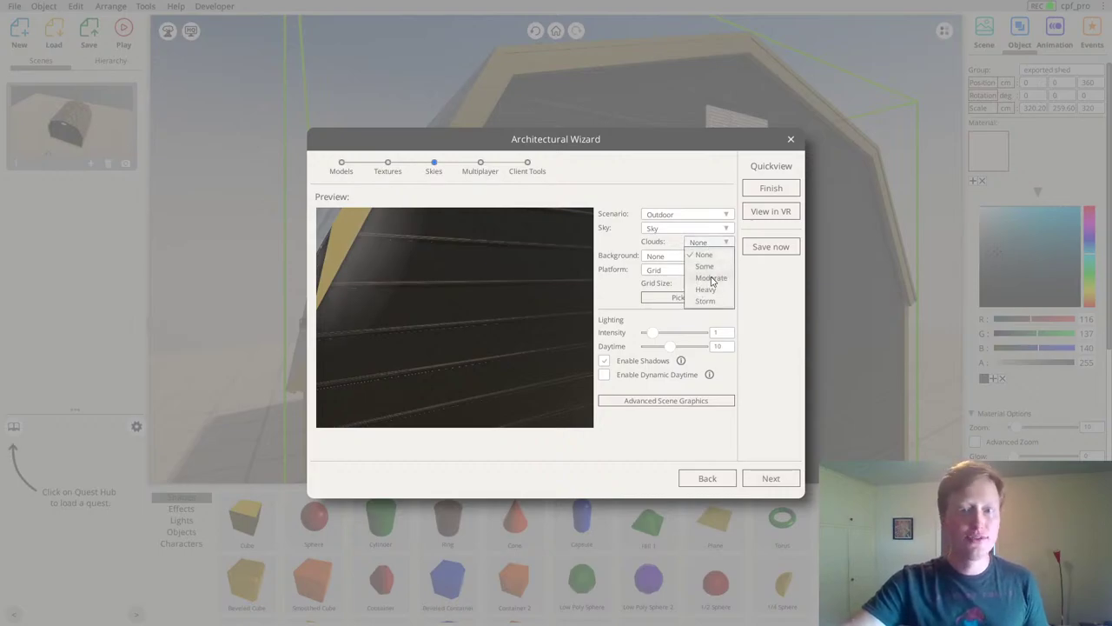
{"action": "left_click", "coordinate": [711, 277]}
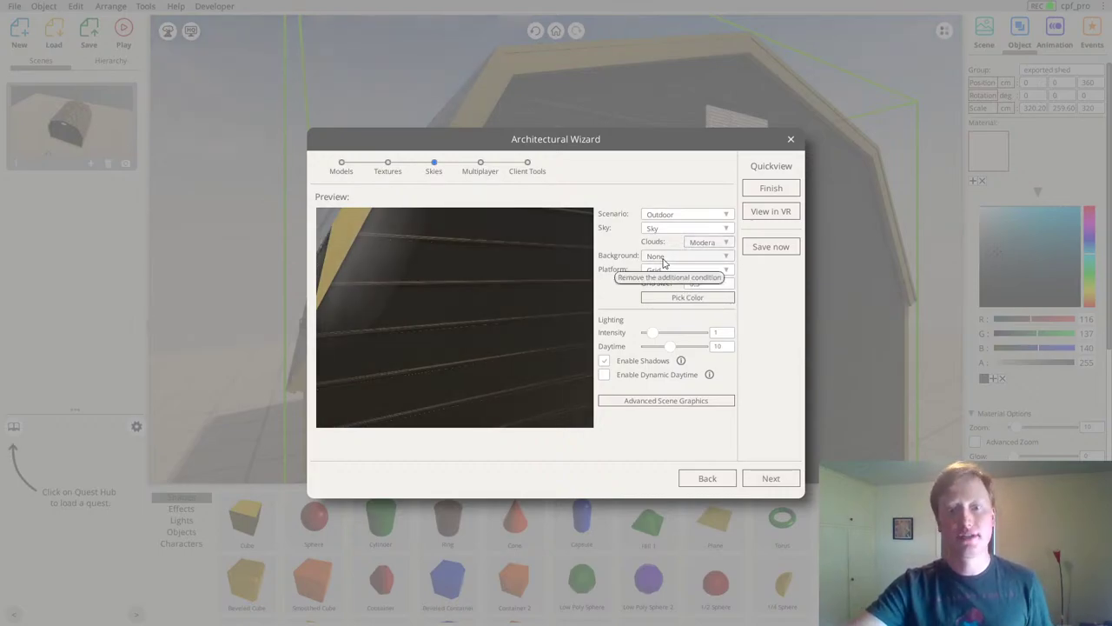
{"action": "left_click", "coordinate": [662, 257]}
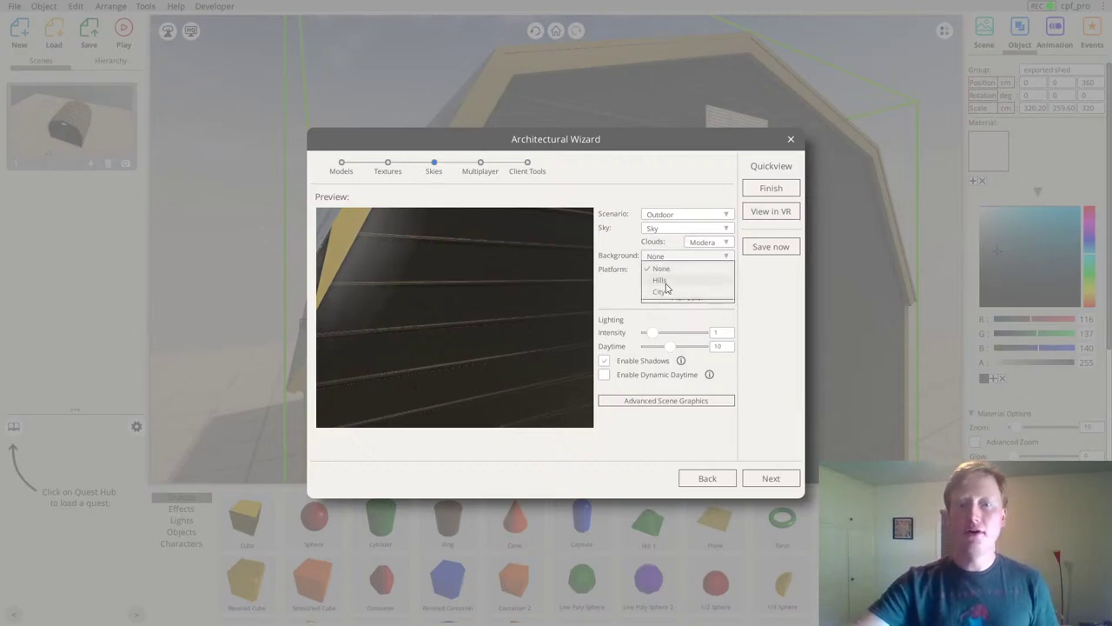
{"action": "left_click", "coordinate": [659, 280]}
Set the scene's platform to Outdoor
{"action": "left_click", "coordinate": [660, 272]}
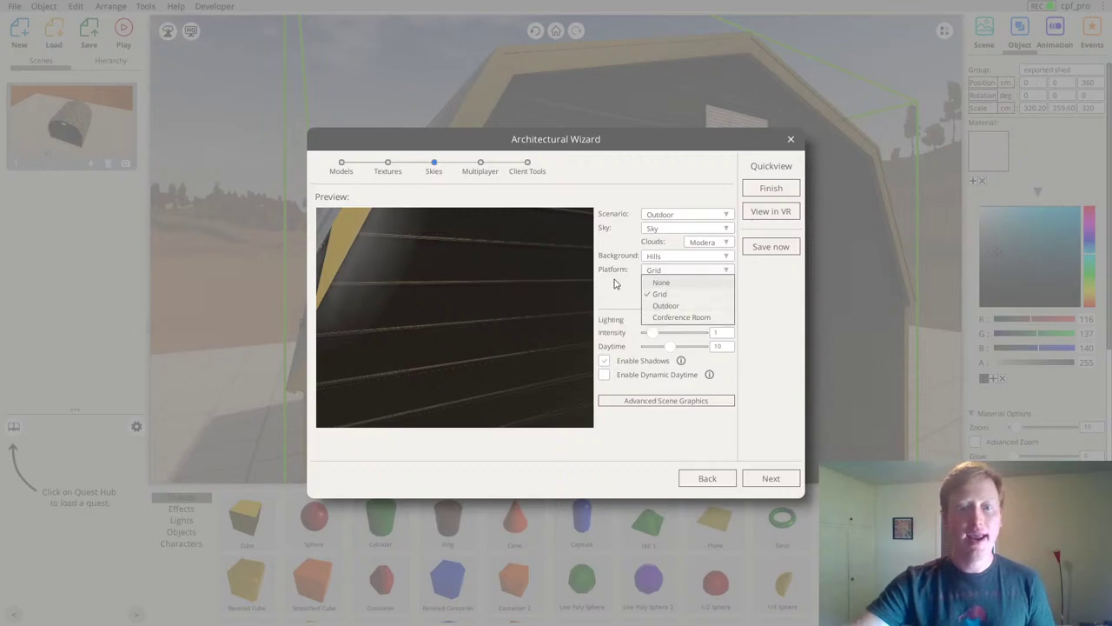
{"action": "left_click", "coordinate": [174, 414]}
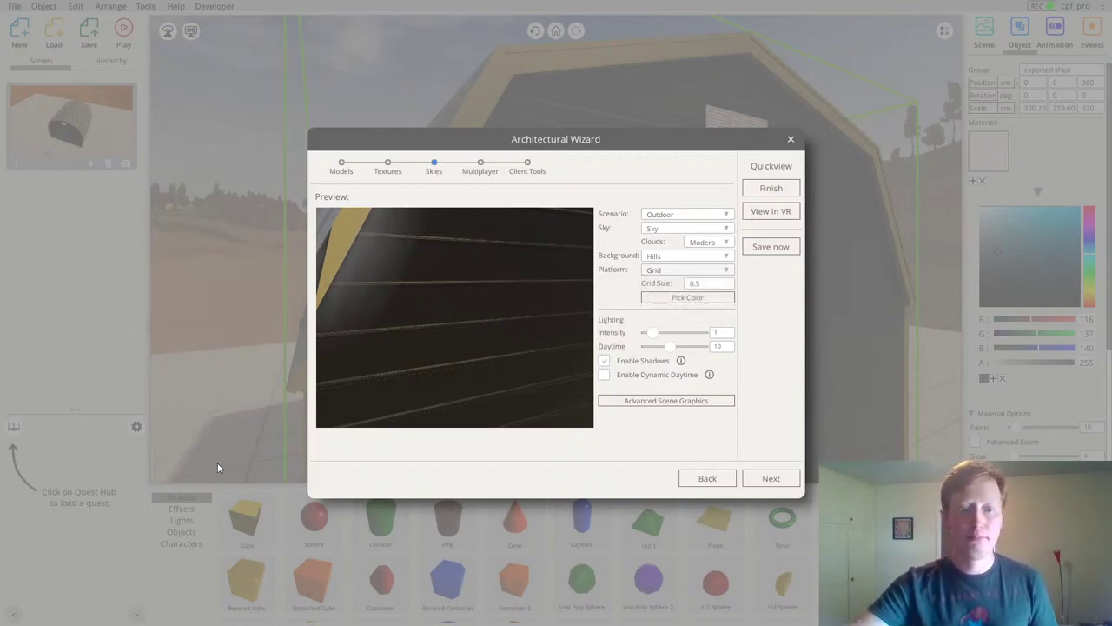
{"action": "left_click", "coordinate": [682, 270]}
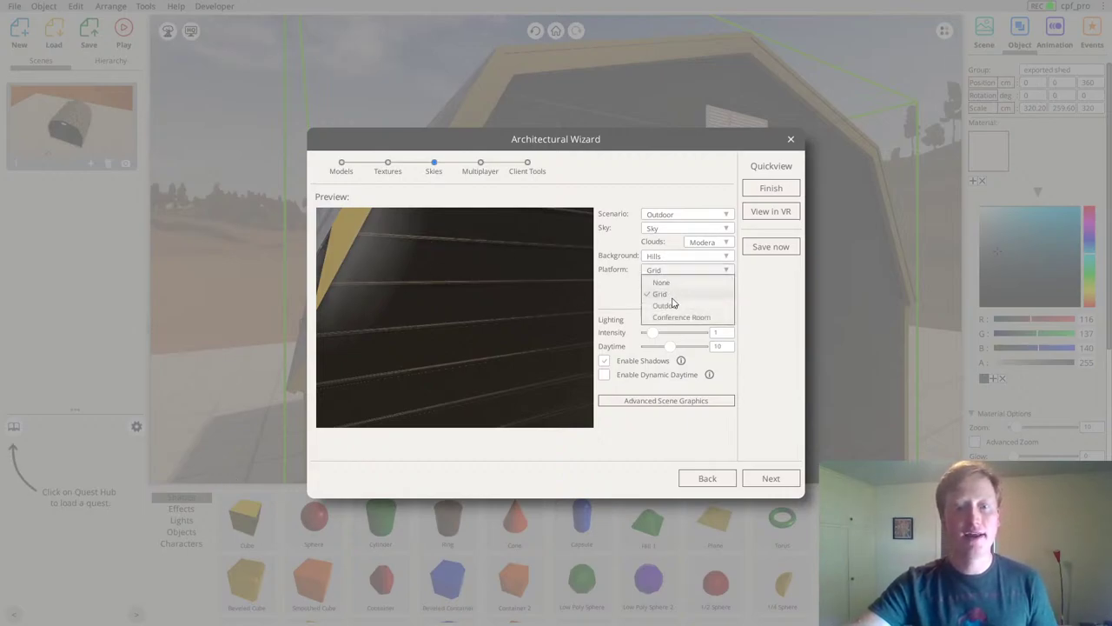
{"action": "left_click", "coordinate": [672, 304]}
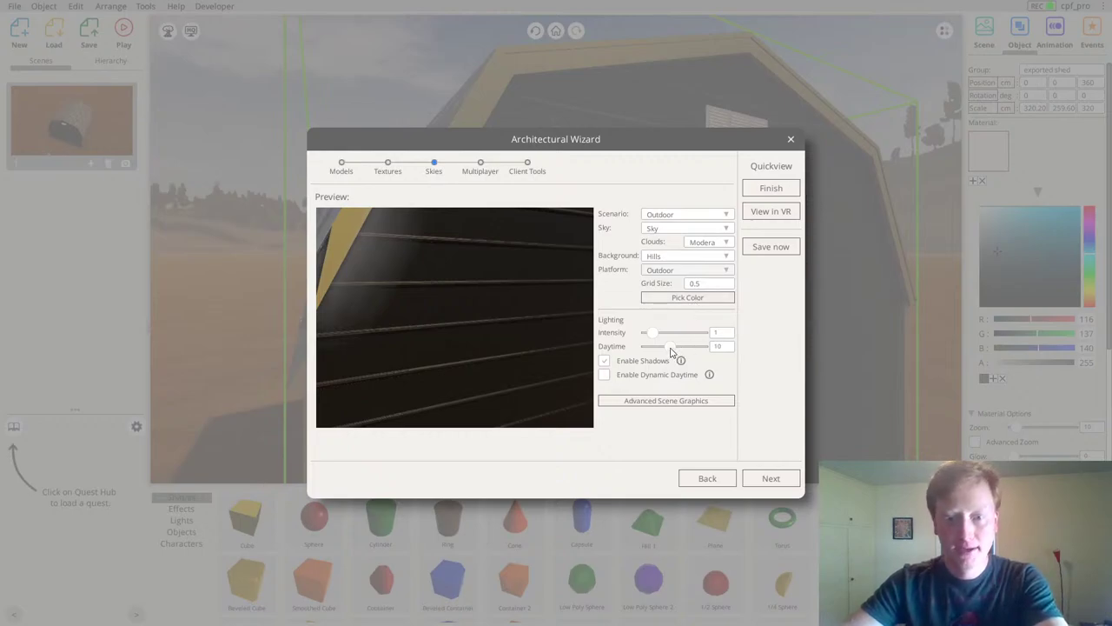
Set the lighting daytime to 12.47 and continue to the Multiplayer settings
{"action": "mouse_move", "coordinate": [656, 338]}
{"action": "left_mouse_down"}
{"action": "mouse_move", "coordinate": [696, 351]}
{"action": "mouse_move", "coordinate": [669, 353]}
{"action": "left_mouse_up"}
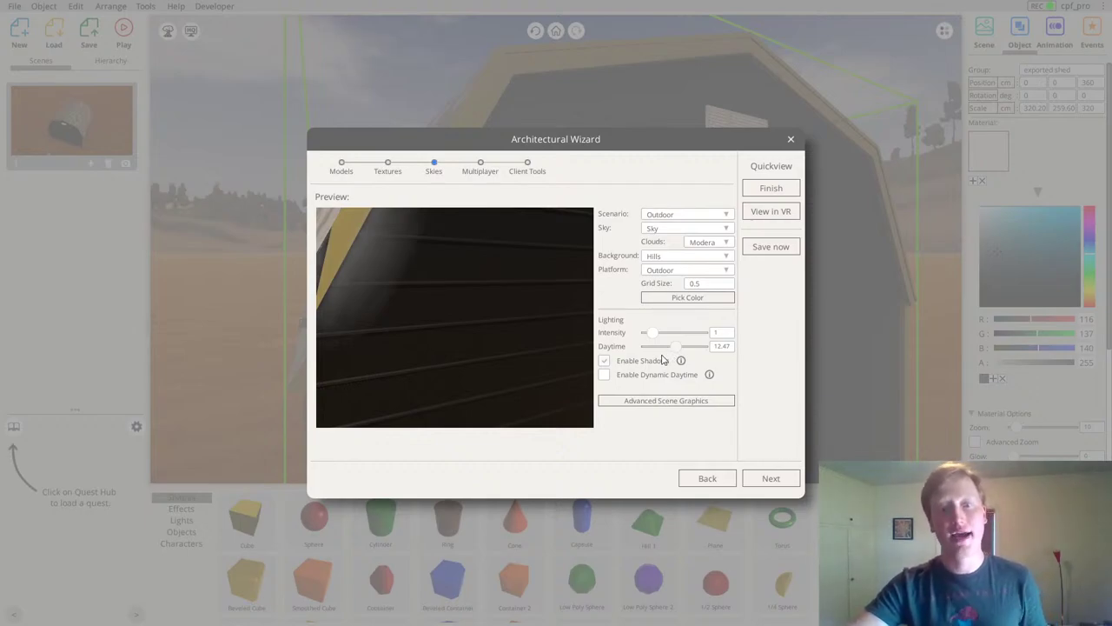
{"action": "mouse_move", "coordinate": [661, 360]}
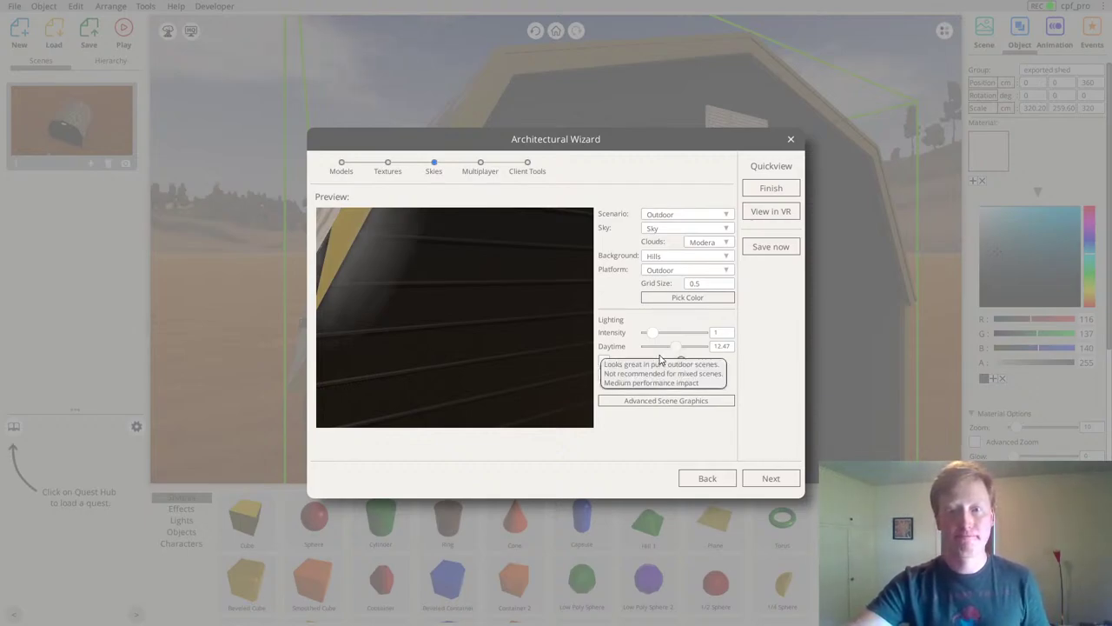
{"action": "left_click", "coordinate": [767, 487]}
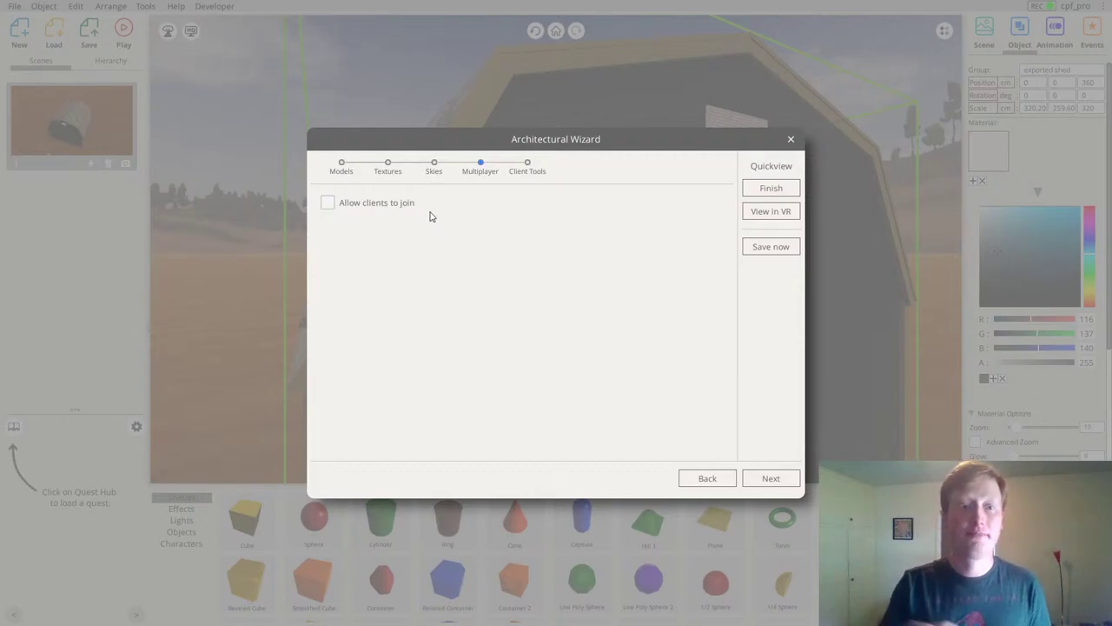
Allow clients to join on Desktop VR and Desktop, and continue to the Client Tools settings
{"action": "left_click", "coordinate": [328, 201]}
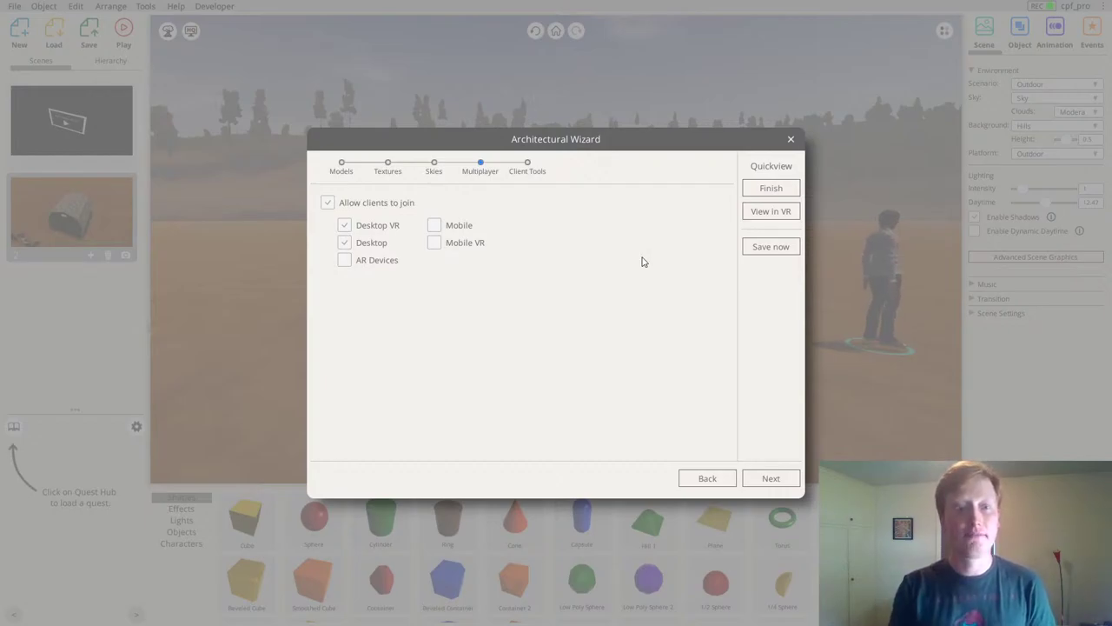
{"action": "left_click", "coordinate": [770, 480]}
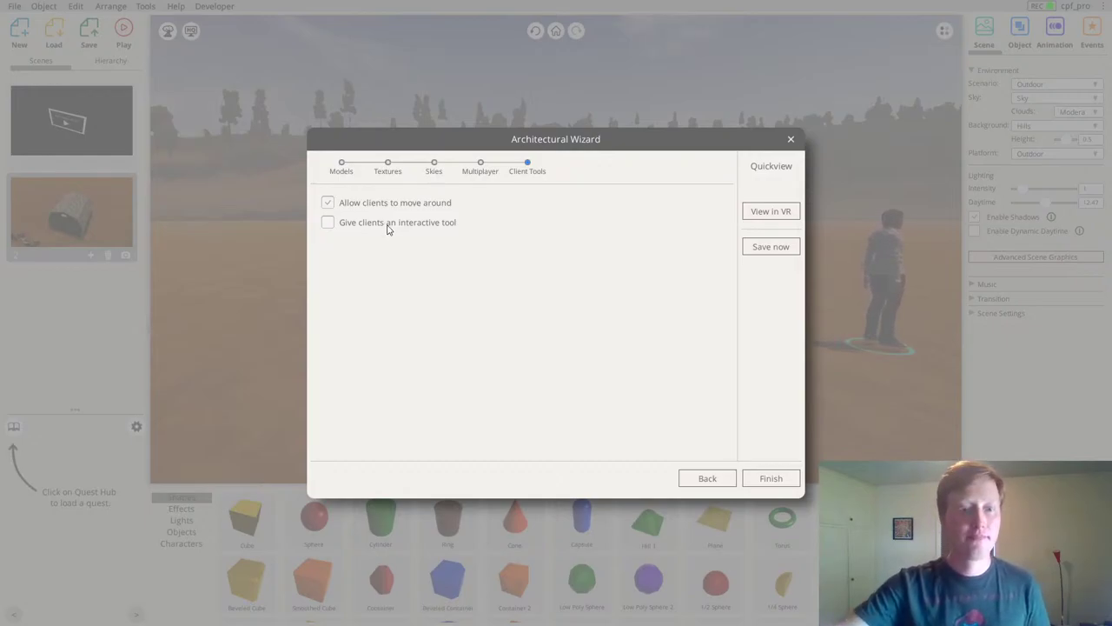
Give clients the Laser Pointer as their interactive tool and finish the wizard
{"action": "left_click", "coordinate": [388, 227]}
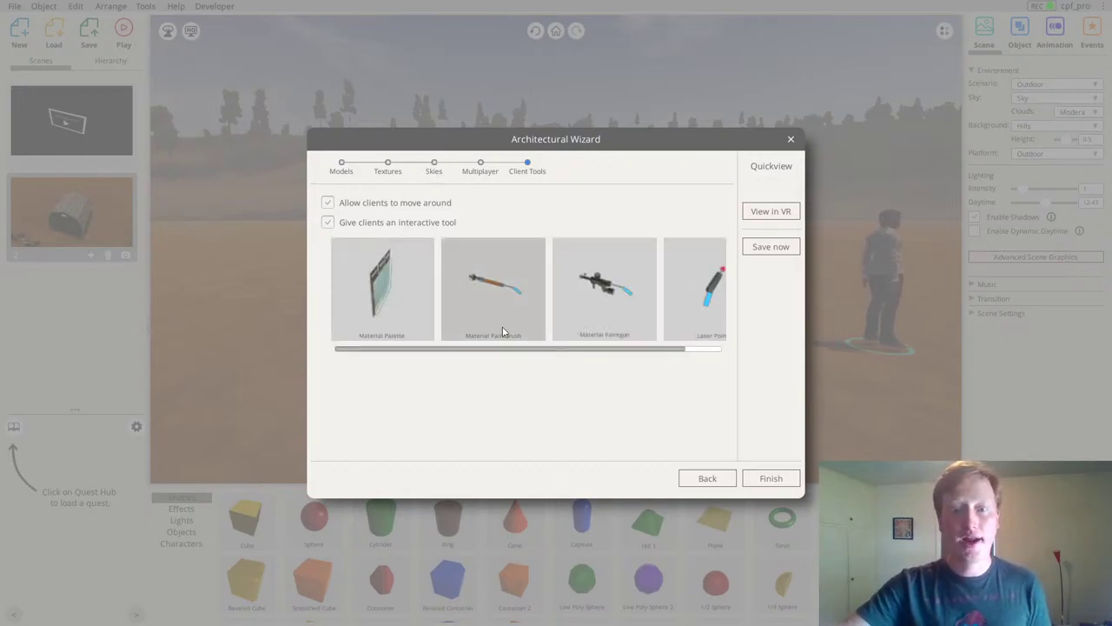
{"action": "left_click_drag", "start_coordinate": [474, 352], "coordinate": [509, 353]}
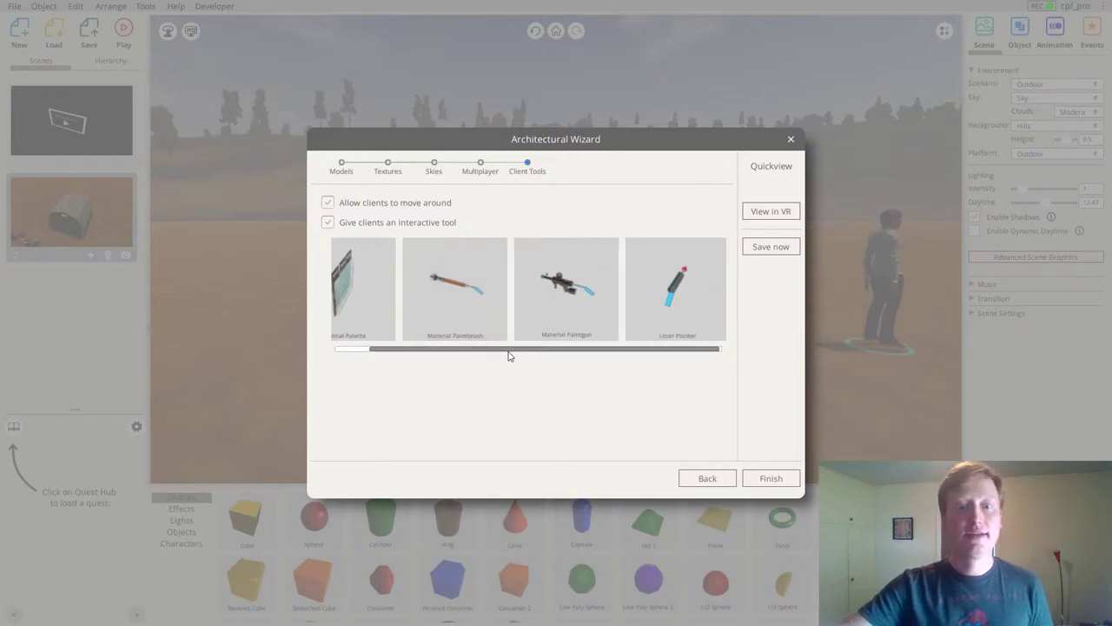
{"action": "left_click", "coordinate": [687, 304]}
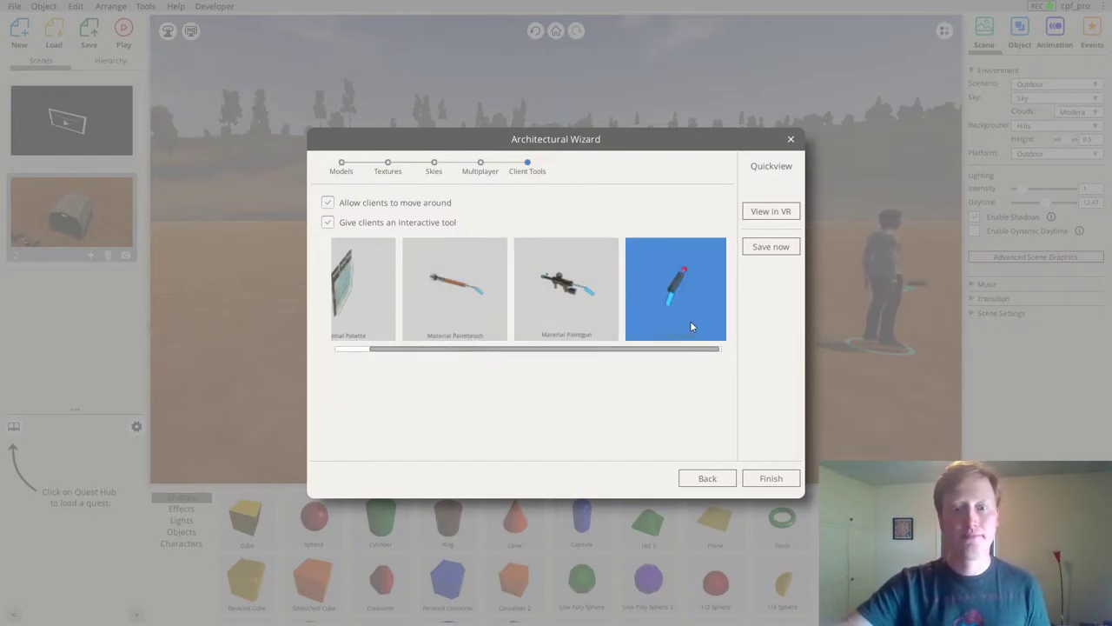
{"action": "left_click", "coordinate": [771, 479]}
Examine the finished scene from several angles, checking the shed and the settings of a Desktop Player character
{"action": "scroll", "coordinate": [673, 227], "scroll_direction": "down", "scroll_amount": 3}
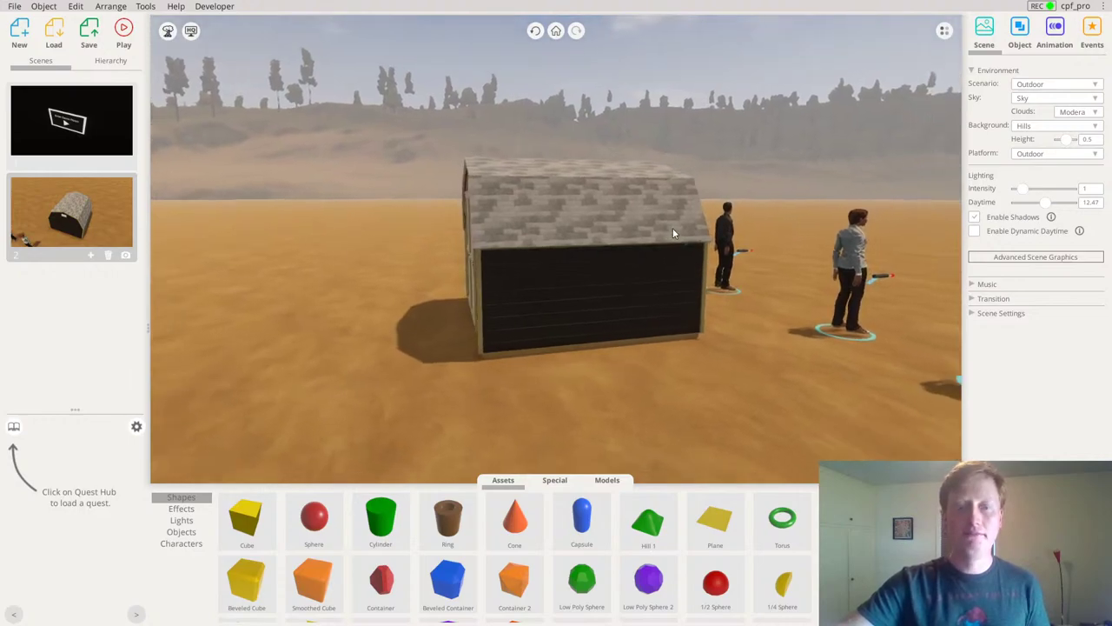
{"action": "right_click_drag", "start_coordinate": [665, 231], "coordinate": [1111, 279]}
{"action": "left_click_drag", "start_coordinate": [1110, 278], "coordinate": [561, 243]}
{"action": "left_click", "coordinate": [539, 258]}
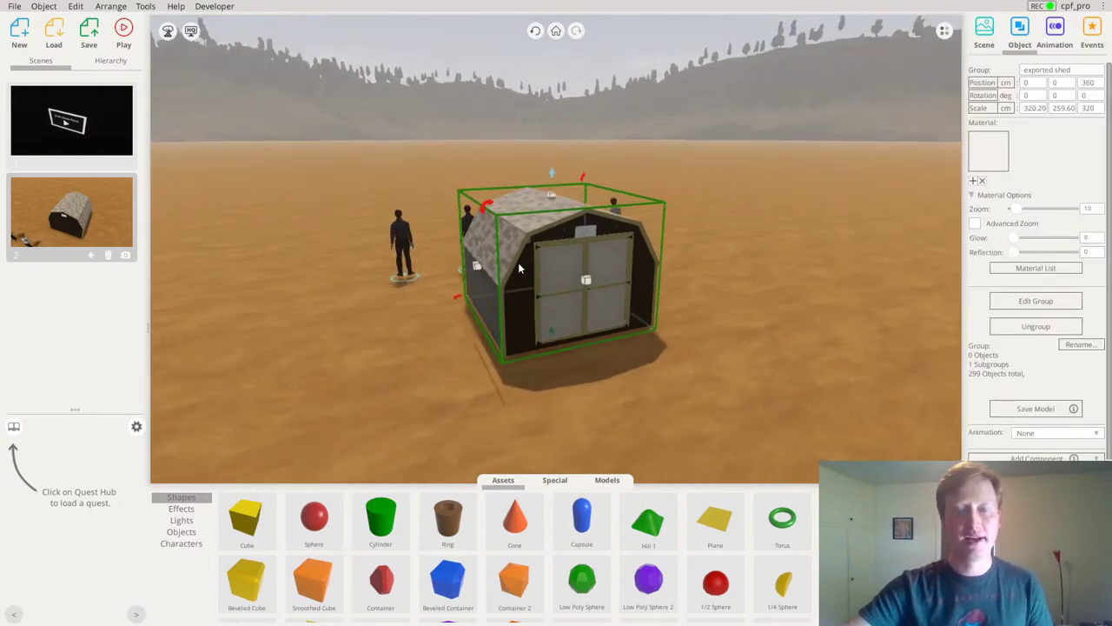
{"action": "right_click_drag", "start_coordinate": [519, 264], "coordinate": [687, 273]}
{"action": "left_click_drag", "start_coordinate": [666, 286], "coordinate": [585, 315]}
{"action": "left_click", "coordinate": [529, 298]}
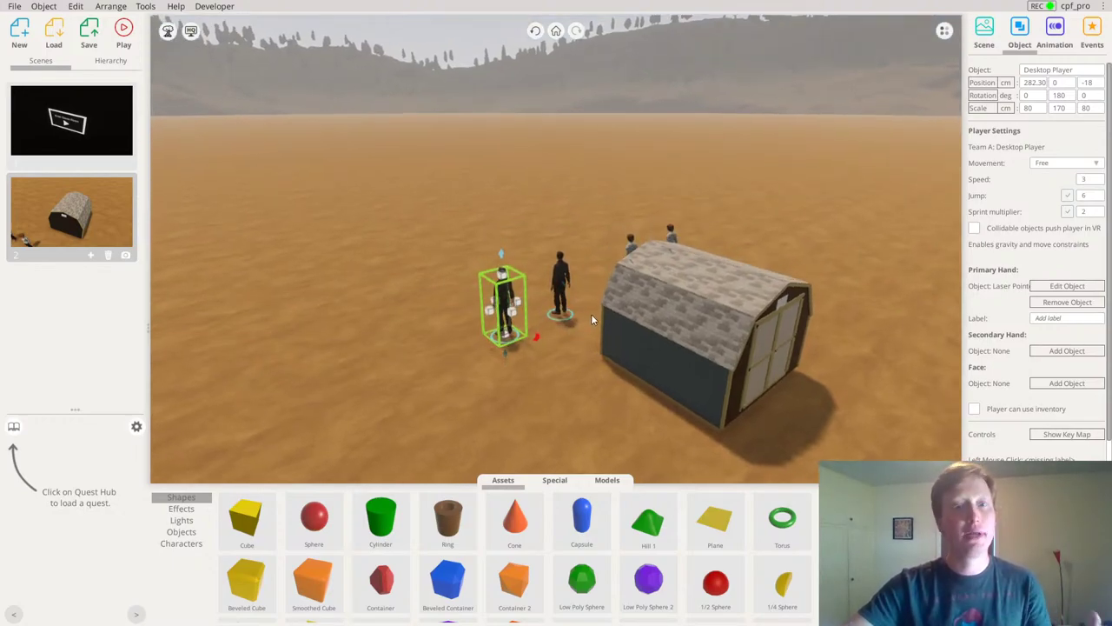
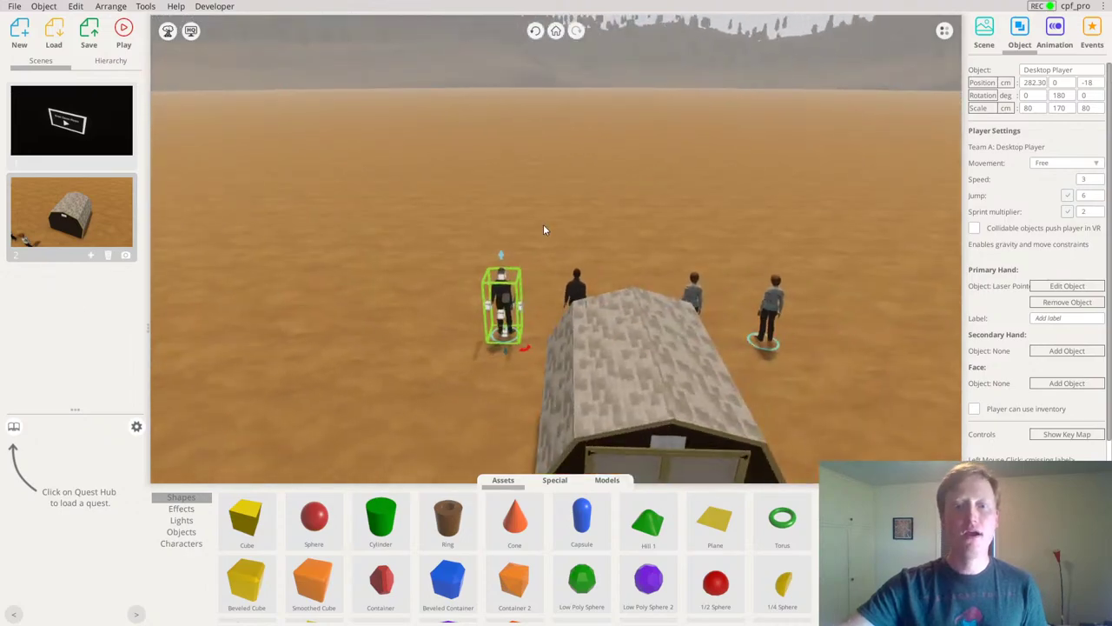
Move the shed onto the open ground in front of the four player characters, with its doors facing them
{"action": "left_click", "coordinate": [548, 224]}
{"action": "scroll", "coordinate": [607, 236], "scroll_direction": "down", "scroll_amount": 3}
{"action": "right_click_drag", "start_coordinate": [648, 287], "coordinate": [643, 373]}
{"action": "left_click_drag", "start_coordinate": [631, 416], "coordinate": [599, 228]}
{"action": "left_click", "coordinate": [744, 230]}
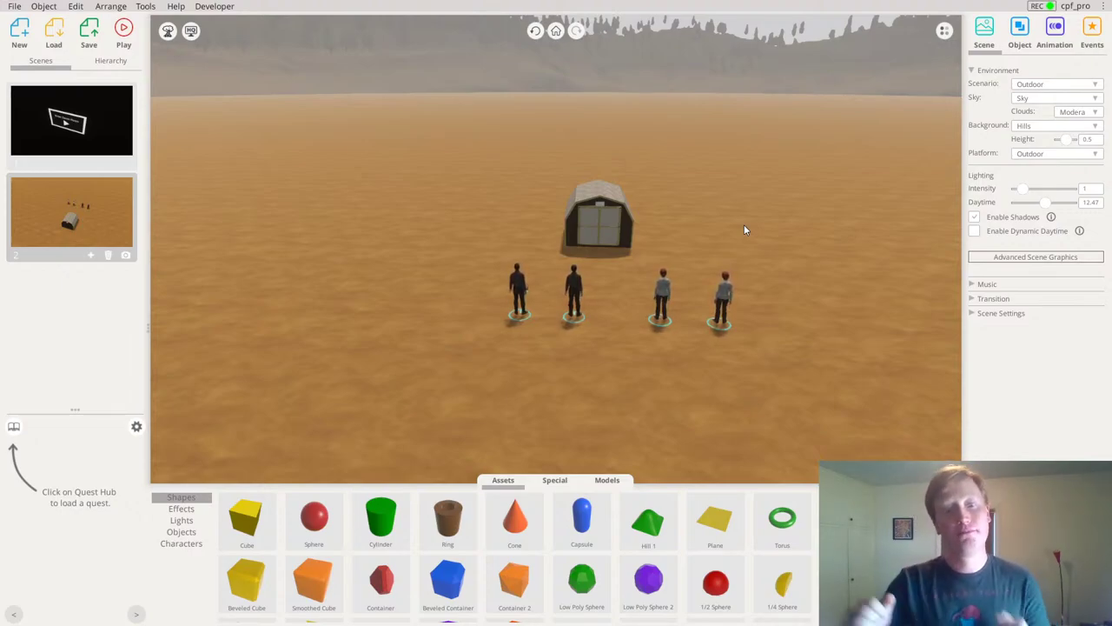
{"action": "right_click_drag", "start_coordinate": [657, 285], "coordinate": [643, 254]}
{"action": "scroll", "coordinate": [628, 263], "scroll_direction": "up", "scroll_amount": 3}
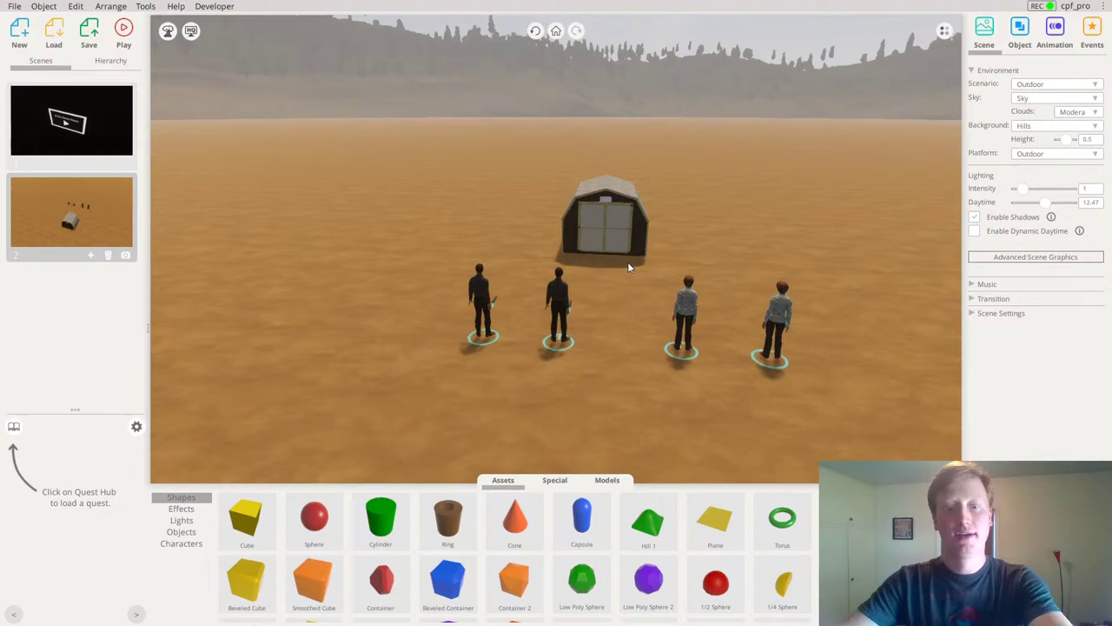
Add the 3-sided Fence model so that it encloses the open ground around the shed
{"action": "left_click", "coordinate": [607, 479]}
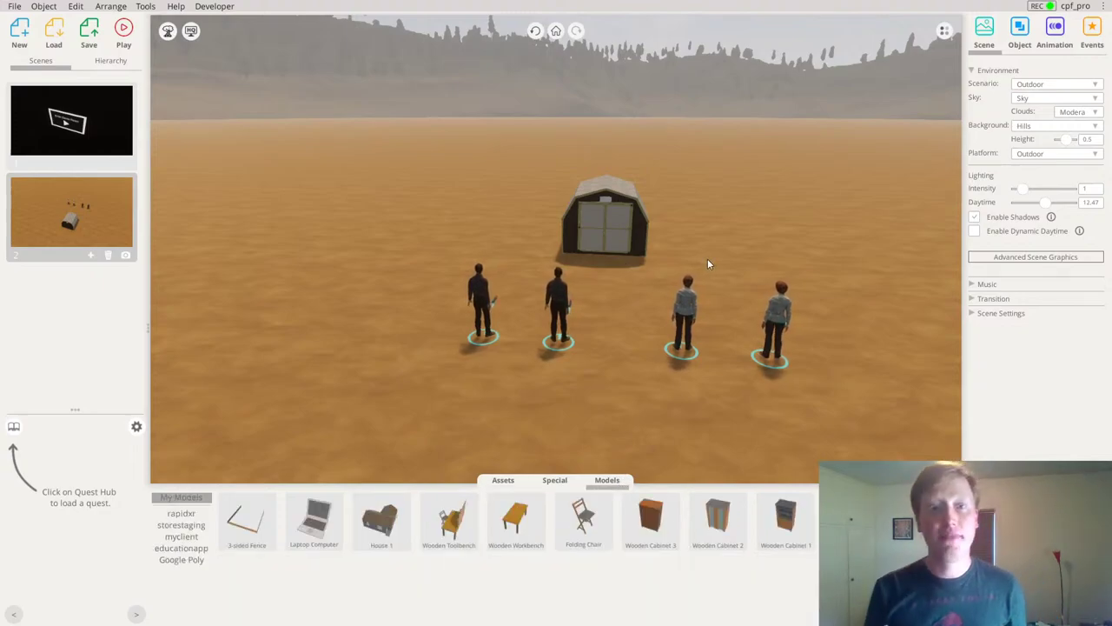
{"action": "left_click_drag", "start_coordinate": [767, 254], "coordinate": [779, 224]}
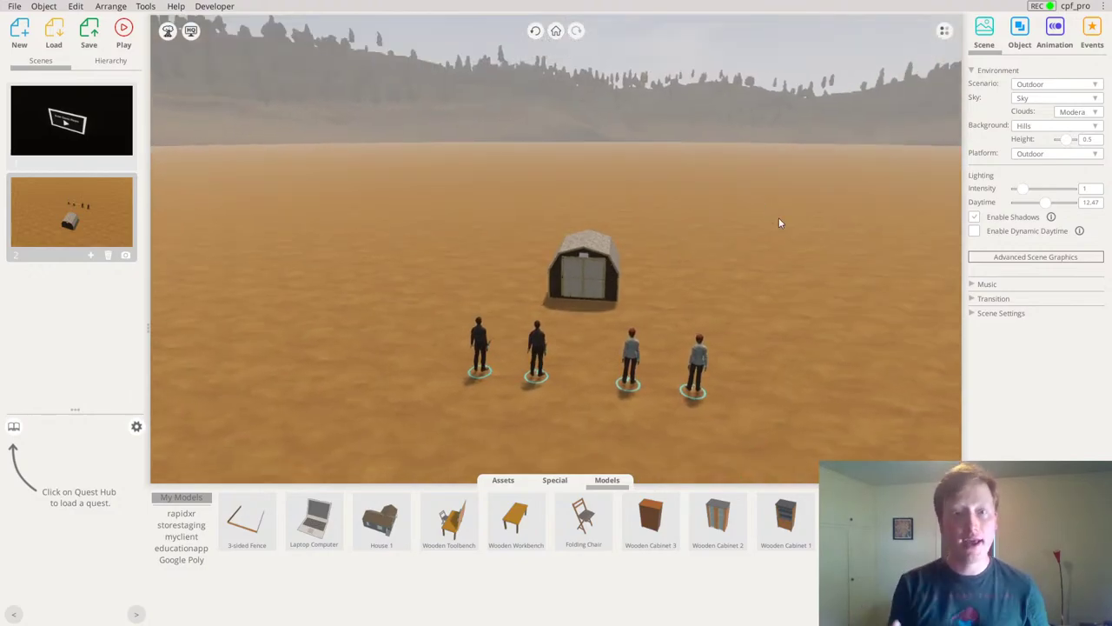
{"action": "left_click_drag", "start_coordinate": [657, 182], "coordinate": [600, 313]}
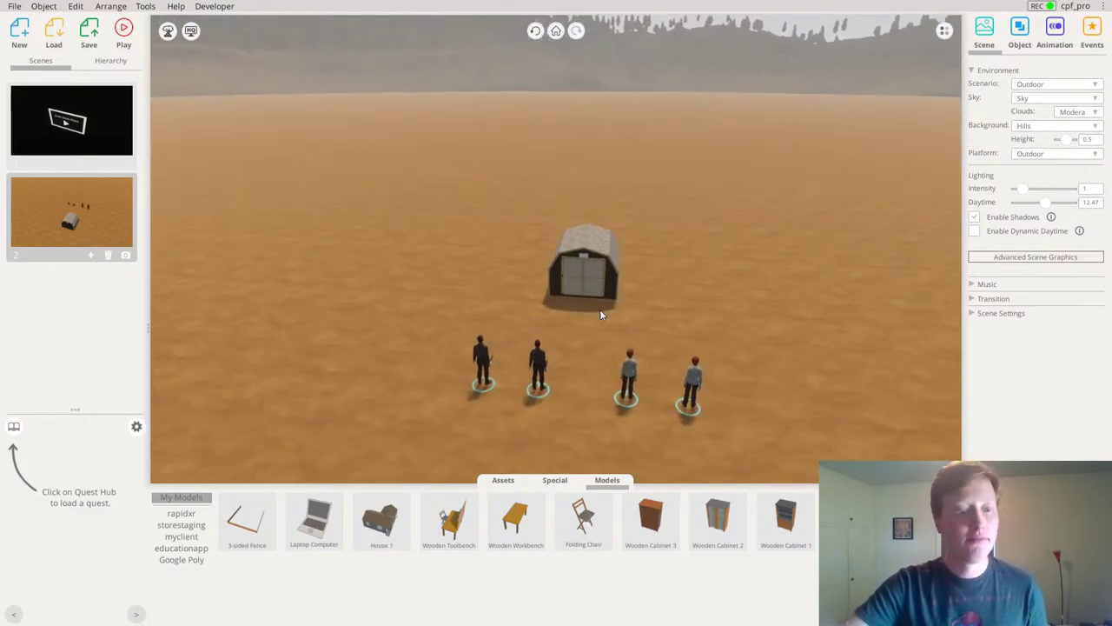
{"action": "left_click_drag", "start_coordinate": [243, 523], "coordinate": [531, 202]}
{"action": "left_click", "coordinate": [340, 169]}
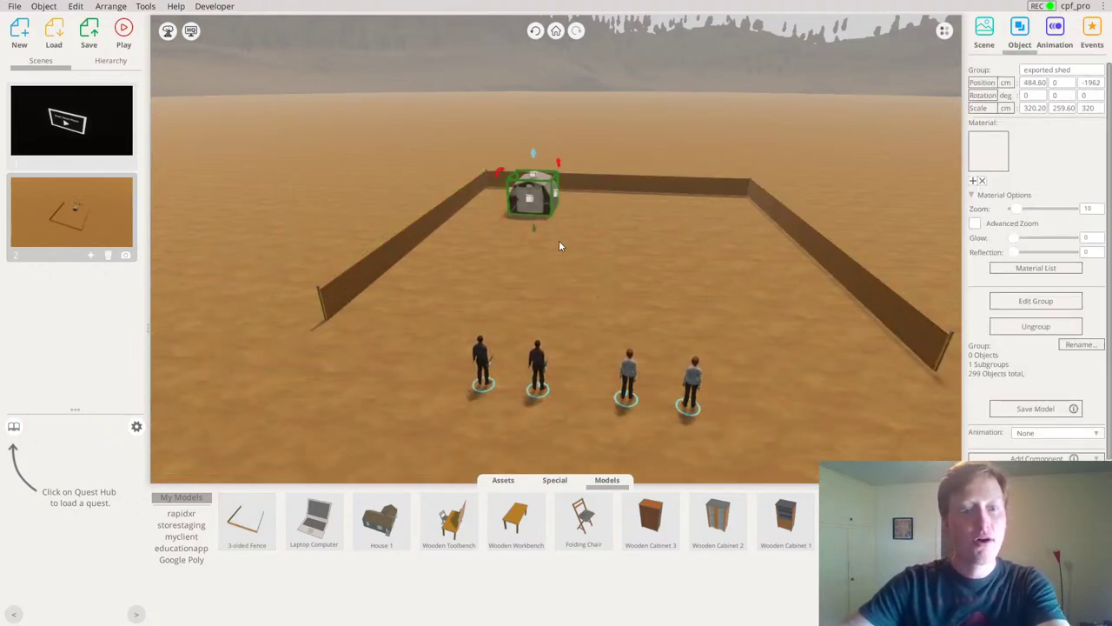
Reposition the shed inside the fenced yard, slightly out from the far left corner
{"action": "left_click_drag", "start_coordinate": [559, 241], "coordinate": [550, 277]}
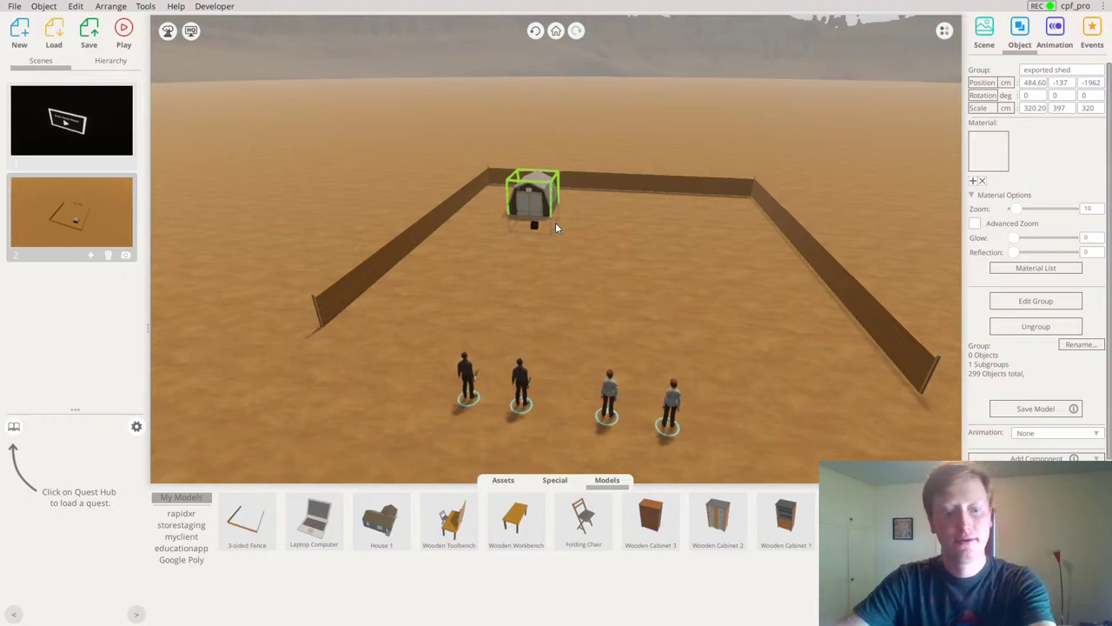
{"action": "left_click", "coordinate": [549, 128]}
{"action": "scroll", "coordinate": [549, 131], "scroll_direction": "up", "scroll_amount": 3}
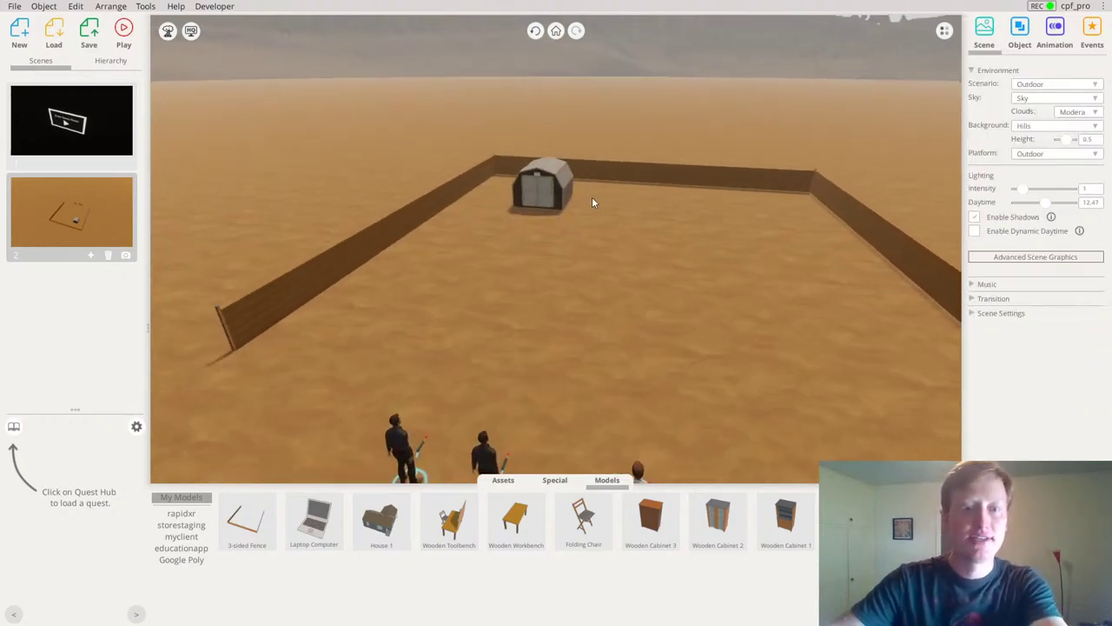
{"action": "left_click_drag", "start_coordinate": [564, 199], "coordinate": [583, 215]}
{"action": "left_click", "coordinate": [431, 195]}
{"action": "right_click_drag", "start_coordinate": [432, 196], "coordinate": [461, 208]}
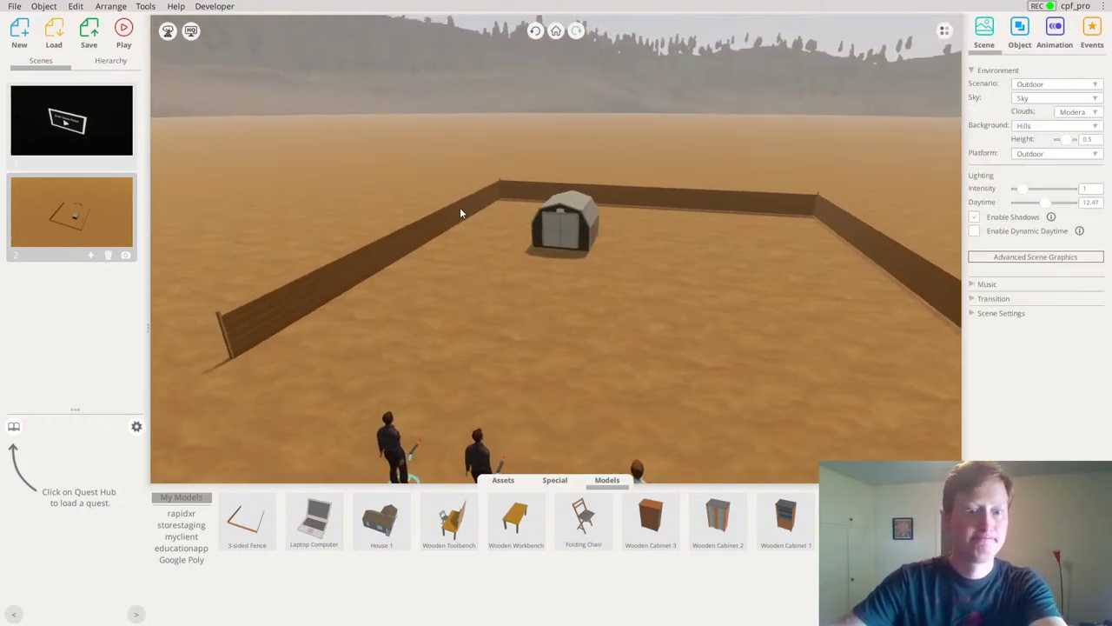
Add a Cube flattened to about 18.8 cm high at the near end of the left fence
{"action": "left_click", "coordinate": [502, 480]}
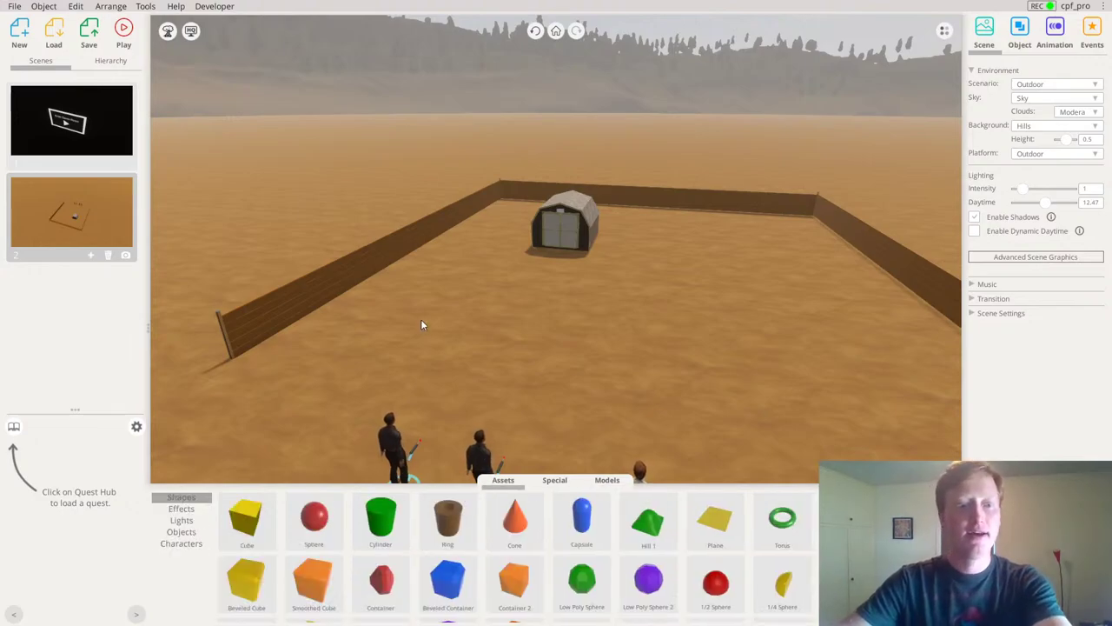
{"action": "left_click_drag", "start_coordinate": [248, 519], "coordinate": [297, 328]}
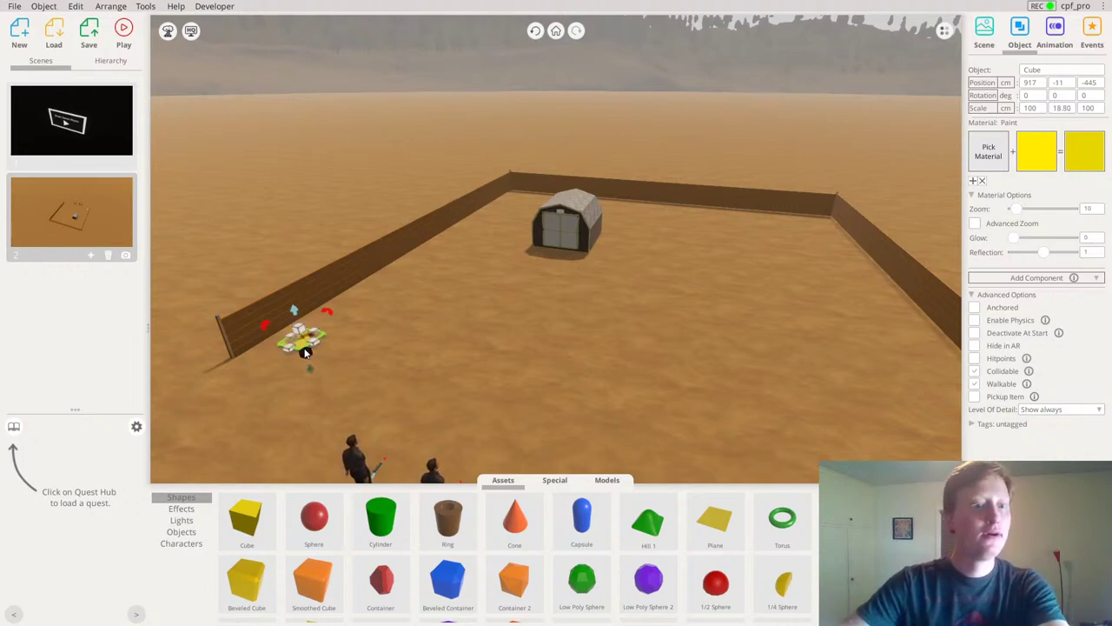
{"action": "left_click_drag", "start_coordinate": [304, 351], "coordinate": [269, 356]}
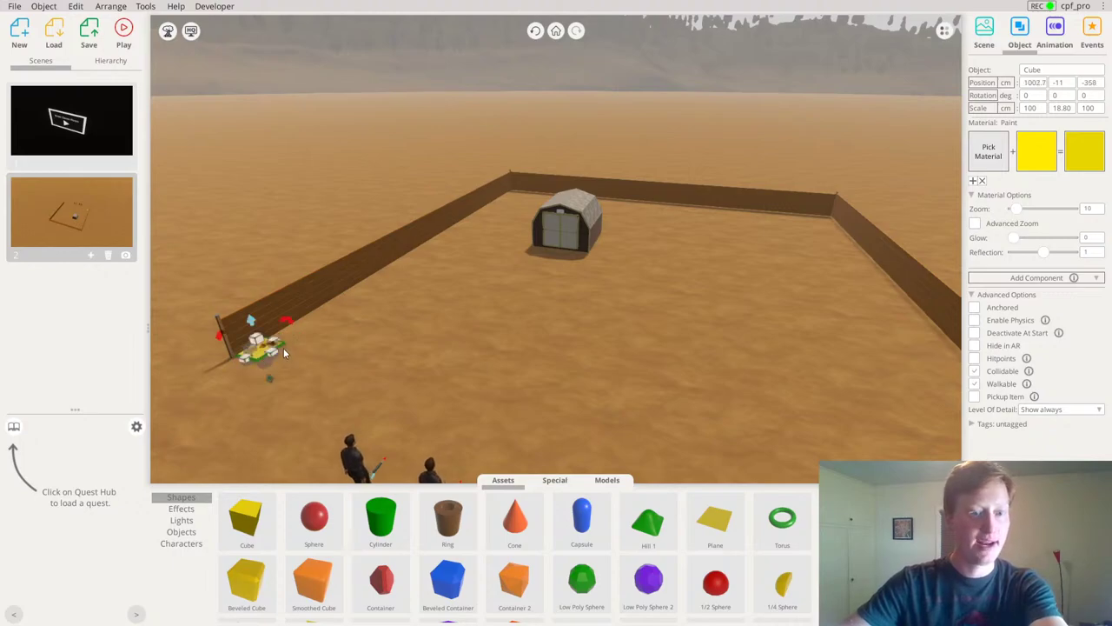
Stretch the flat cube to about 2286 by 2256 cm so it covers the whole fenced yard
{"action": "left_click_drag", "start_coordinate": [275, 351], "coordinate": [721, 418]}
{"action": "middle_click_drag", "start_coordinate": [722, 418], "coordinate": [671, 407]}
{"action": "scroll", "coordinate": [660, 412], "scroll_direction": "down", "scroll_amount": 3}
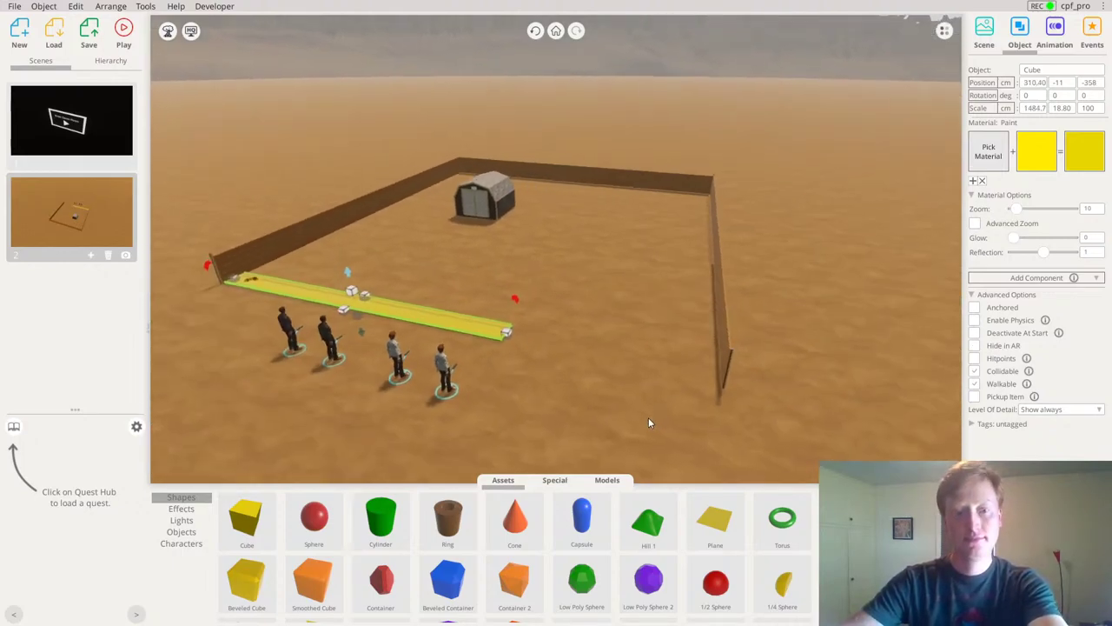
{"action": "left_click_drag", "start_coordinate": [508, 333], "coordinate": [719, 400]}
{"action": "right_click_drag", "start_coordinate": [636, 383], "coordinate": [23, 402]}
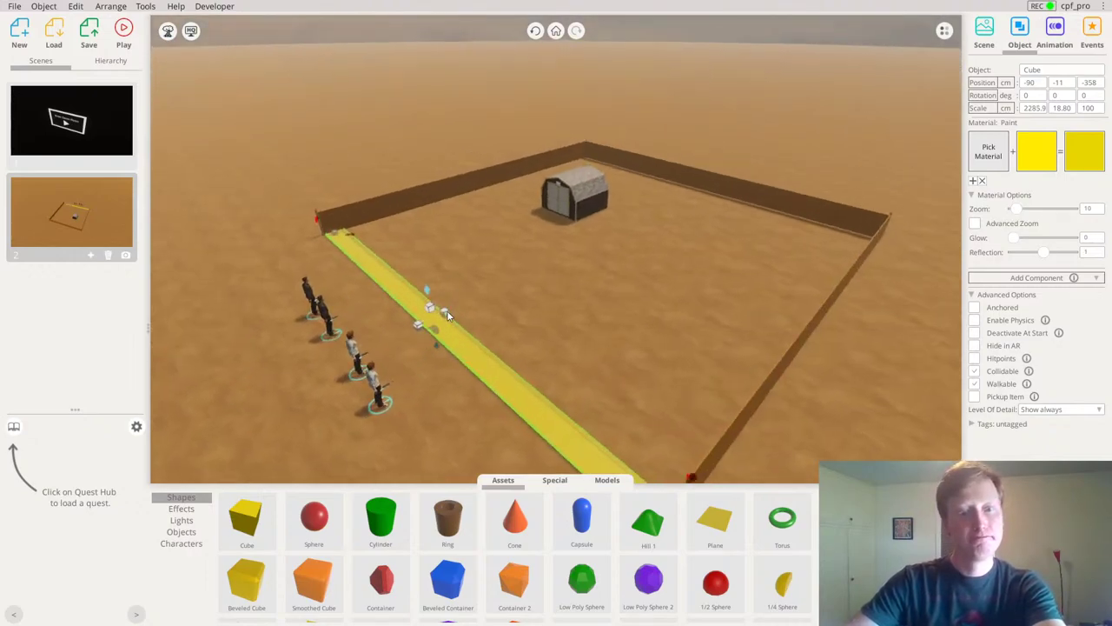
{"action": "left_click_drag", "start_coordinate": [448, 317], "coordinate": [721, 199]}
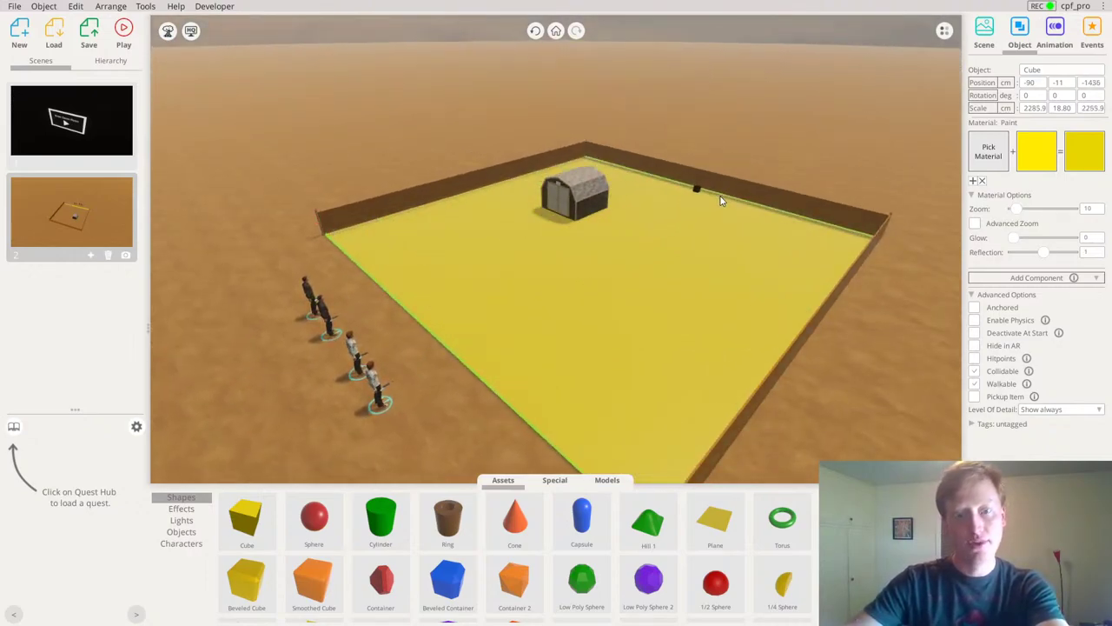
Try several grass materials from the Terrain category on the yard slab and apply Grass Rocky
{"action": "left_click", "coordinate": [991, 152]}
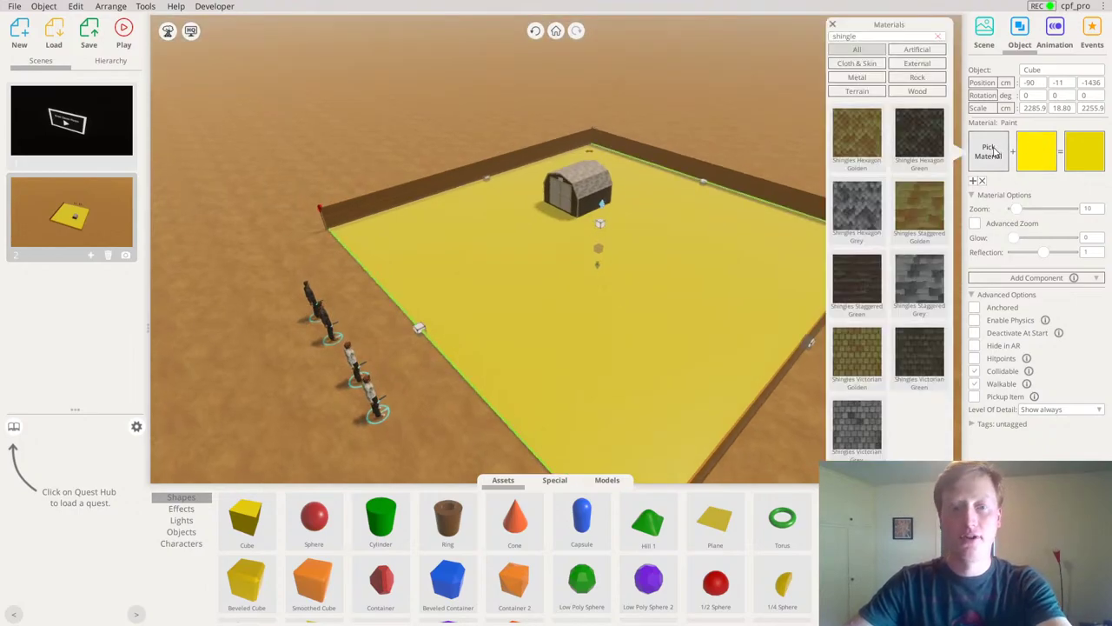
{"action": "left_click", "coordinate": [938, 38]}
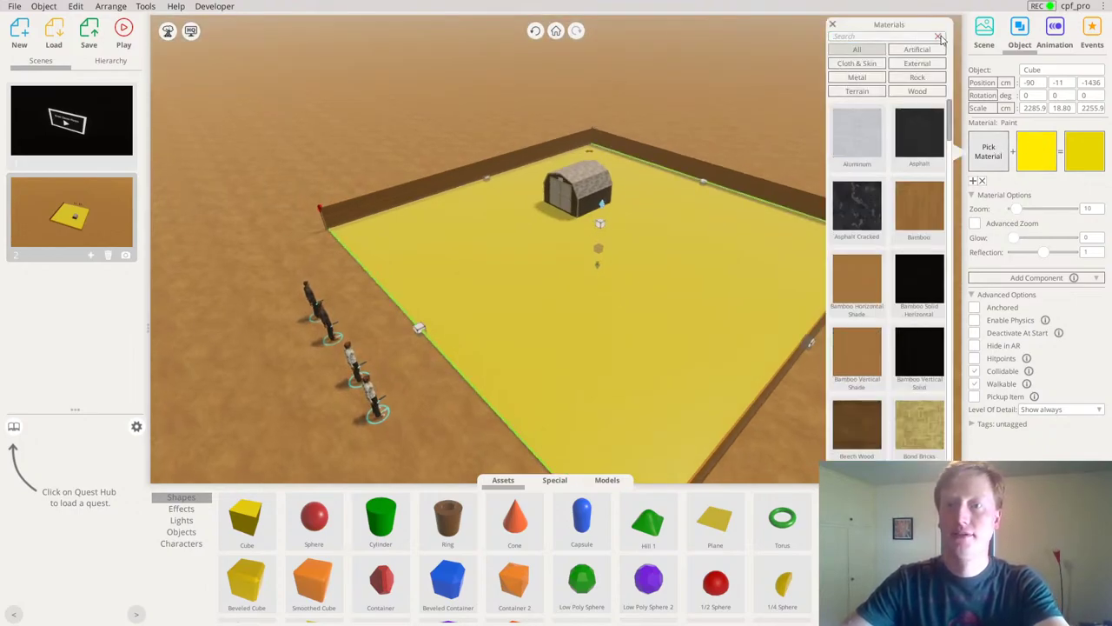
{"action": "left_click", "coordinate": [858, 92]}
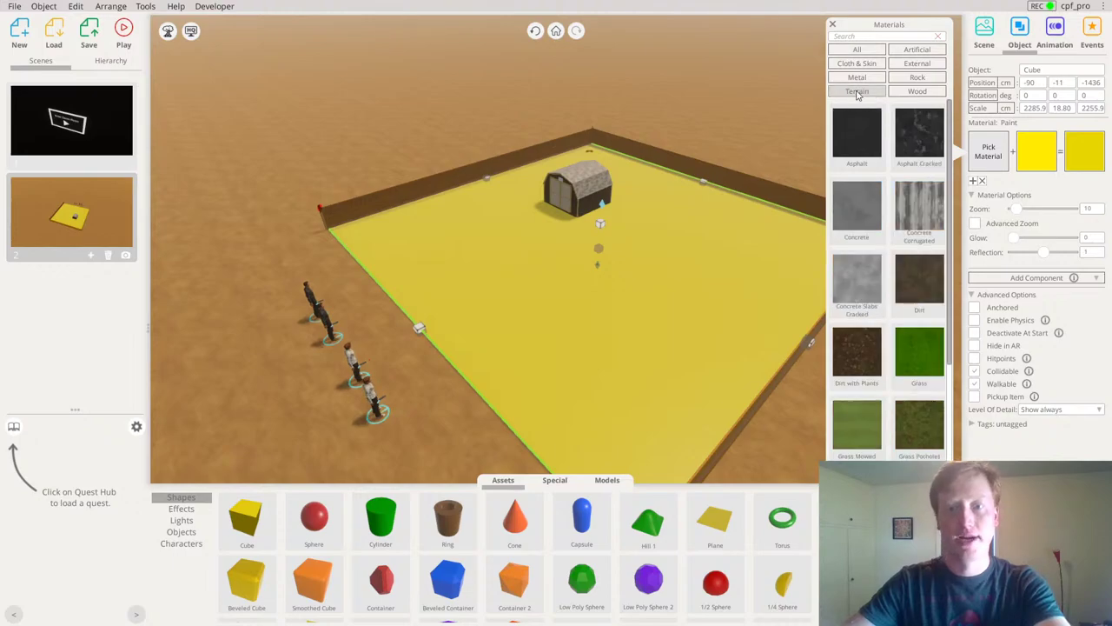
{"action": "scroll", "coordinate": [921, 391], "scroll_direction": "down", "scroll_amount": 1}
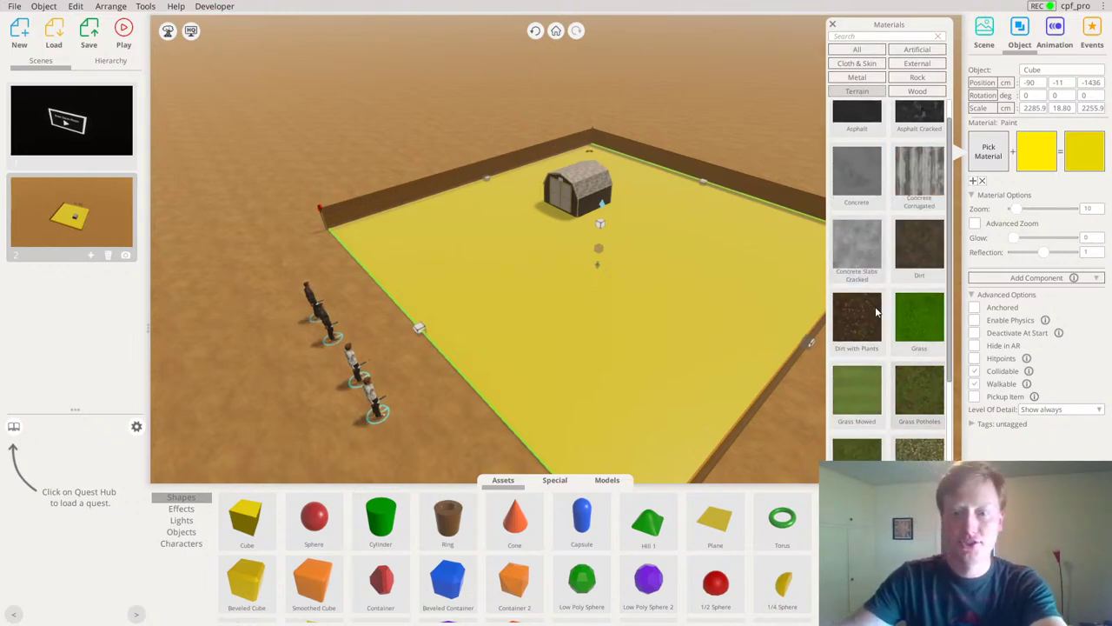
{"action": "scroll", "coordinate": [911, 445], "scroll_direction": "down", "scroll_amount": 2}
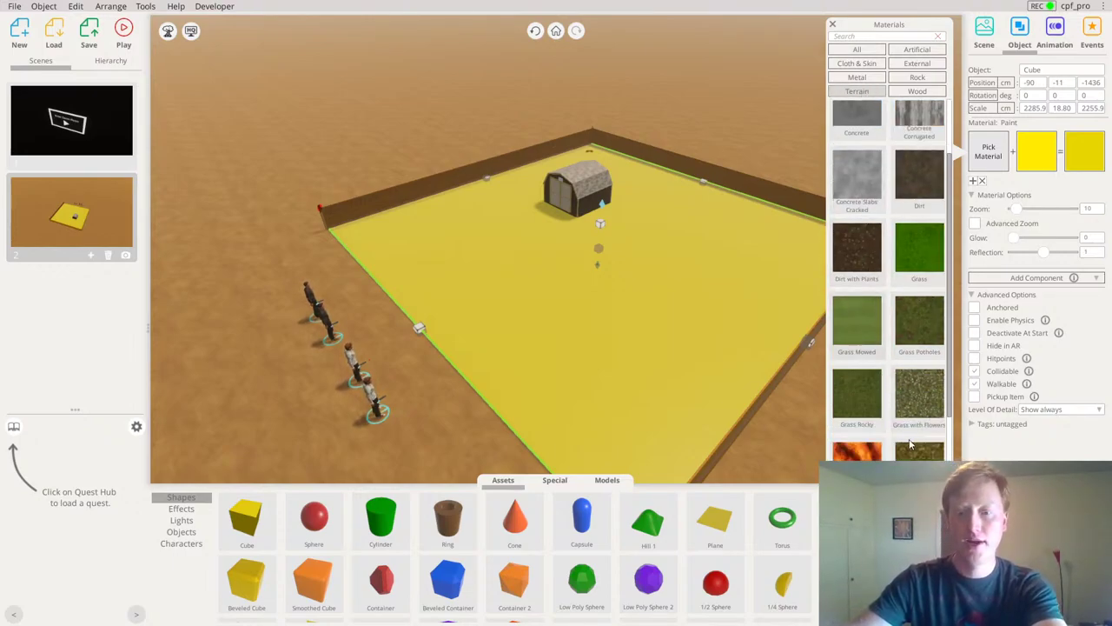
{"action": "left_click", "coordinate": [920, 250]}
{"action": "left_click", "coordinate": [866, 323]}
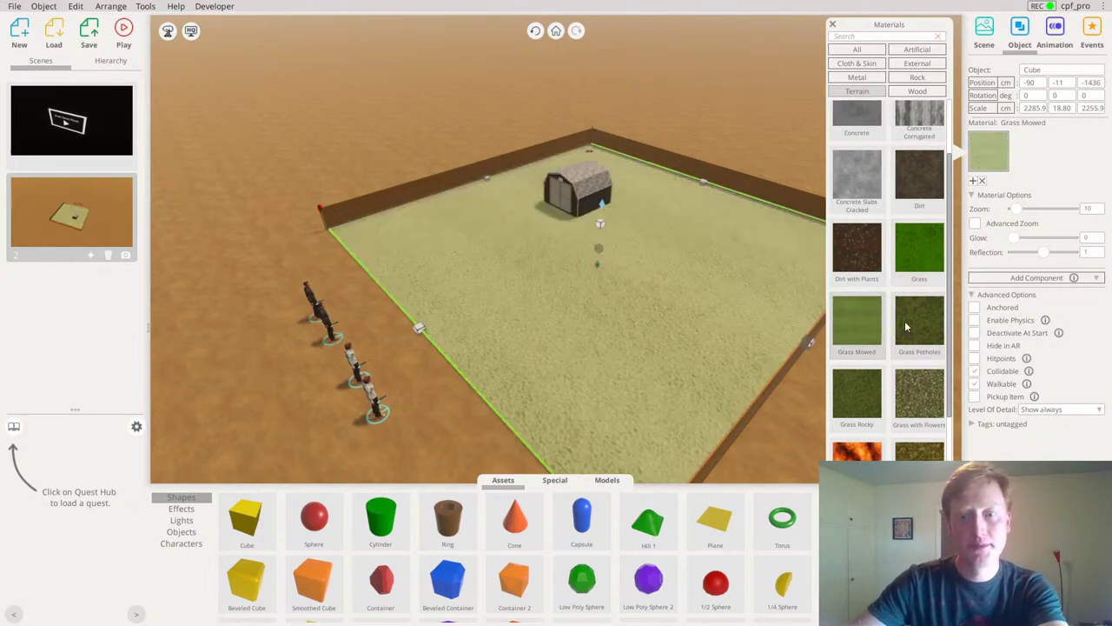
{"action": "left_click", "coordinate": [911, 321]}
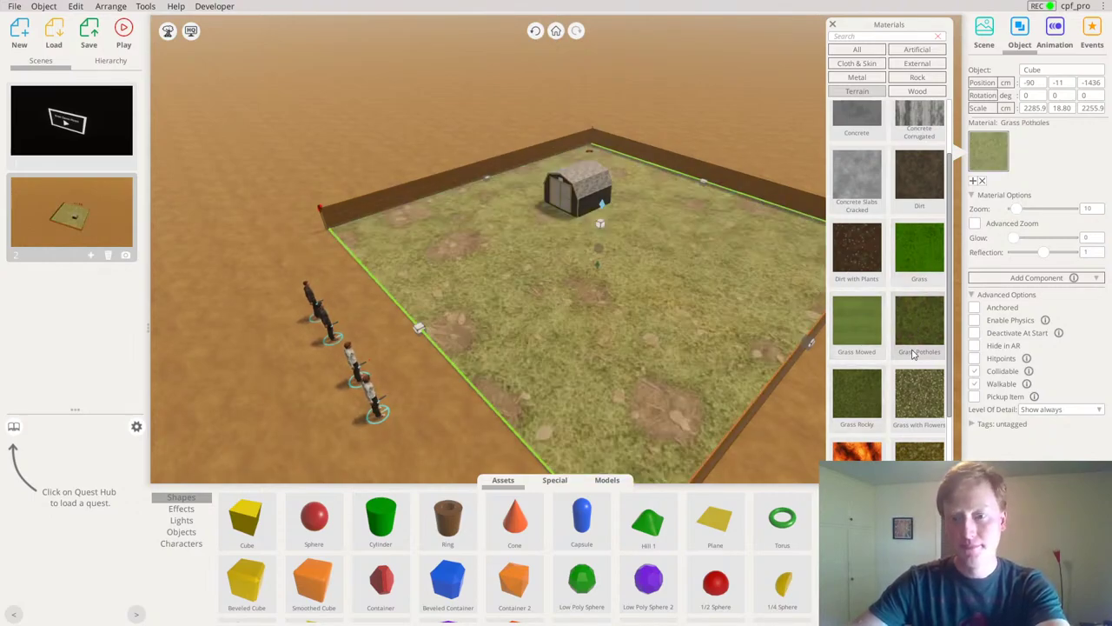
{"action": "left_click", "coordinate": [852, 409]}
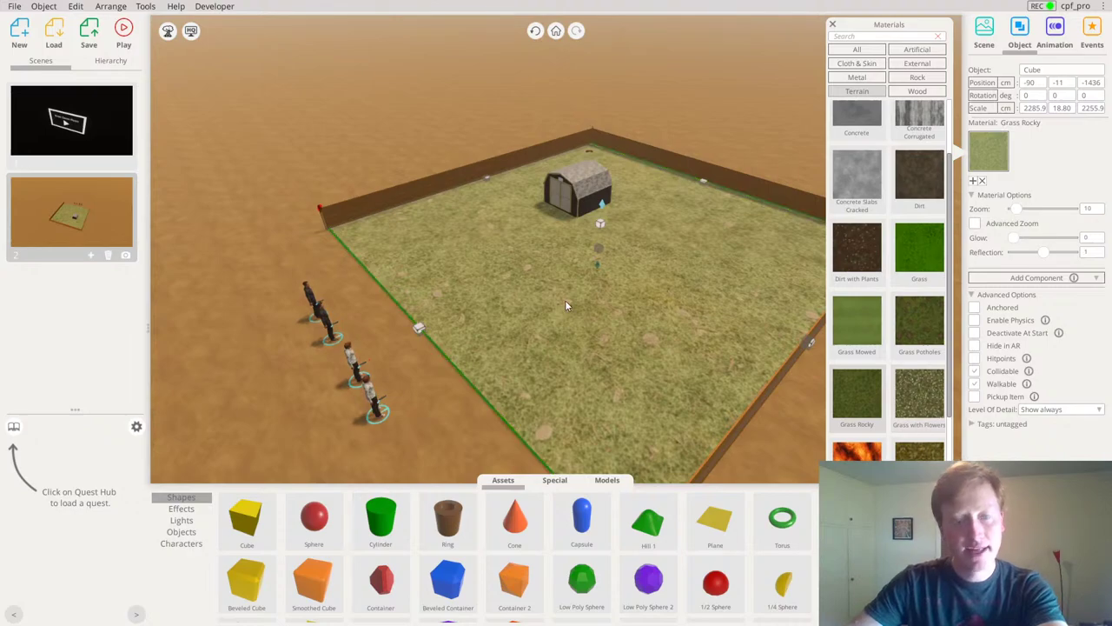
Set the material zoom of the yard's grass to 81 and check it at close range
{"action": "right_click_drag", "start_coordinate": [565, 299], "coordinate": [600, 227]}
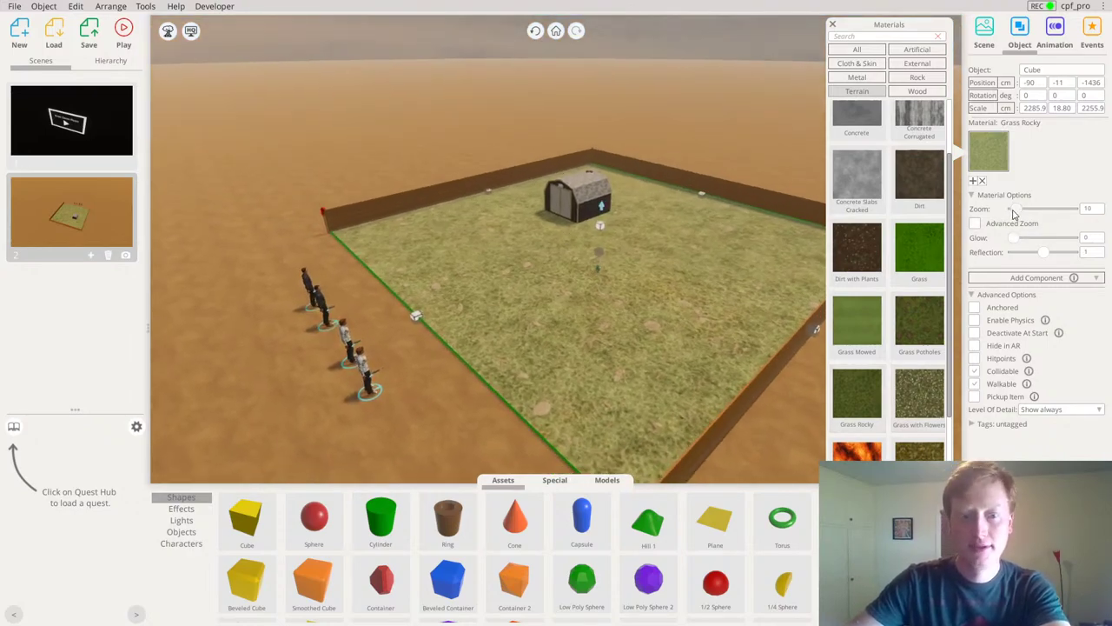
{"action": "scroll", "coordinate": [523, 299], "scroll_direction": "up", "scroll_amount": 5}
{"action": "right_click_drag", "start_coordinate": [546, 346], "coordinate": [566, 105]}
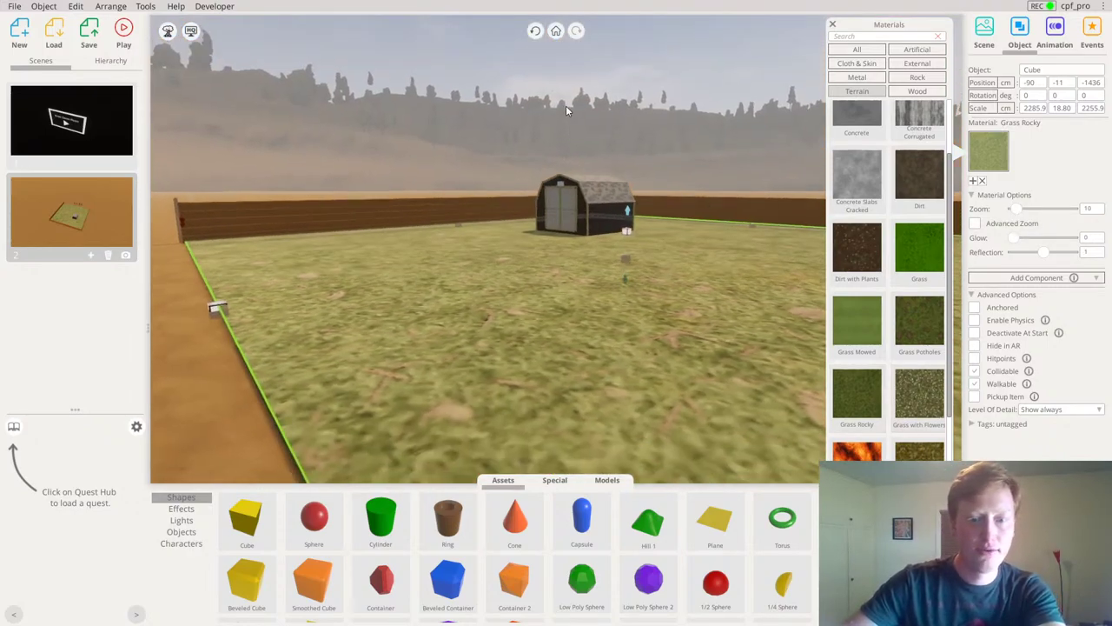
{"action": "left_click_drag", "start_coordinate": [1014, 210], "coordinate": [1038, 210]}
{"action": "right_click_drag", "start_coordinate": [613, 416], "coordinate": [57, 193]}
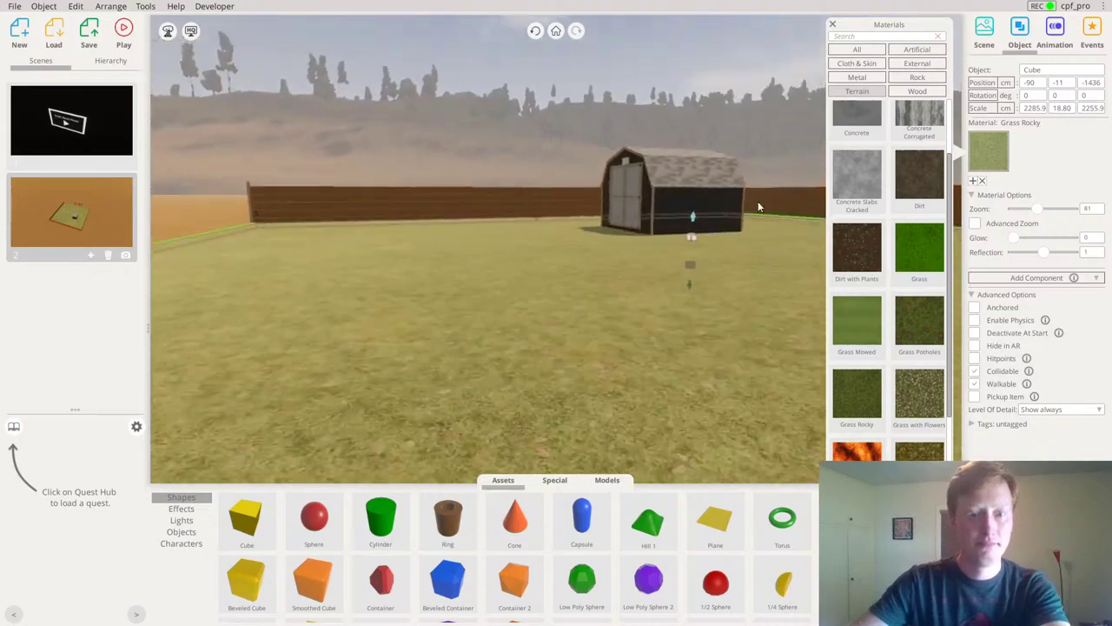
Set the material zoom of the yard's rocky grass to about 95
{"action": "left_click_drag", "start_coordinate": [1035, 211], "coordinate": [1046, 214]}
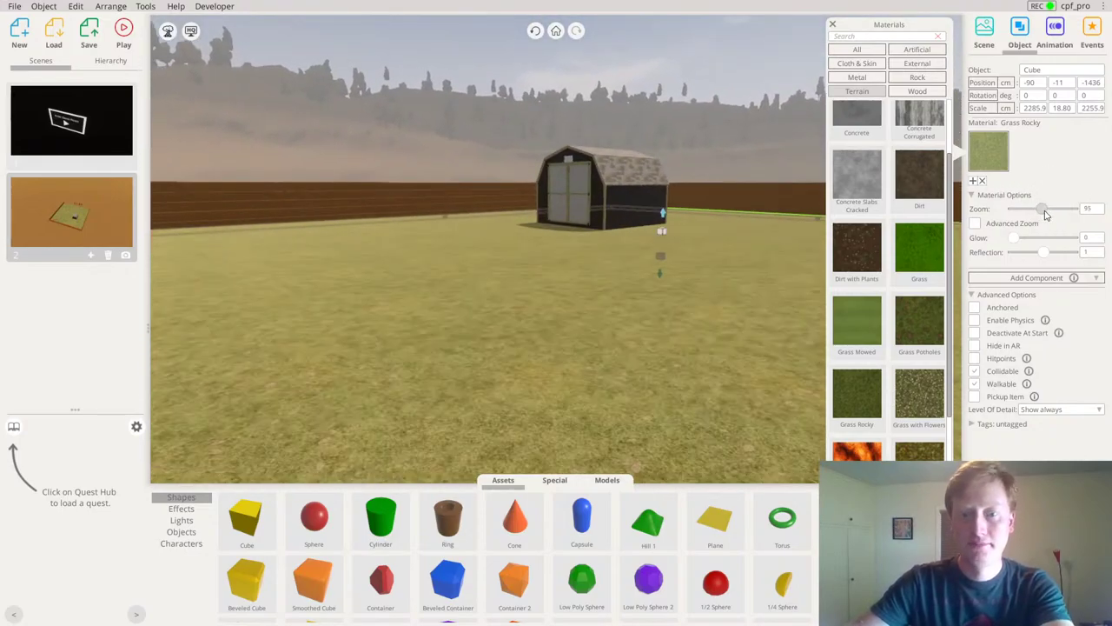
{"action": "left_click", "coordinate": [445, 92]}
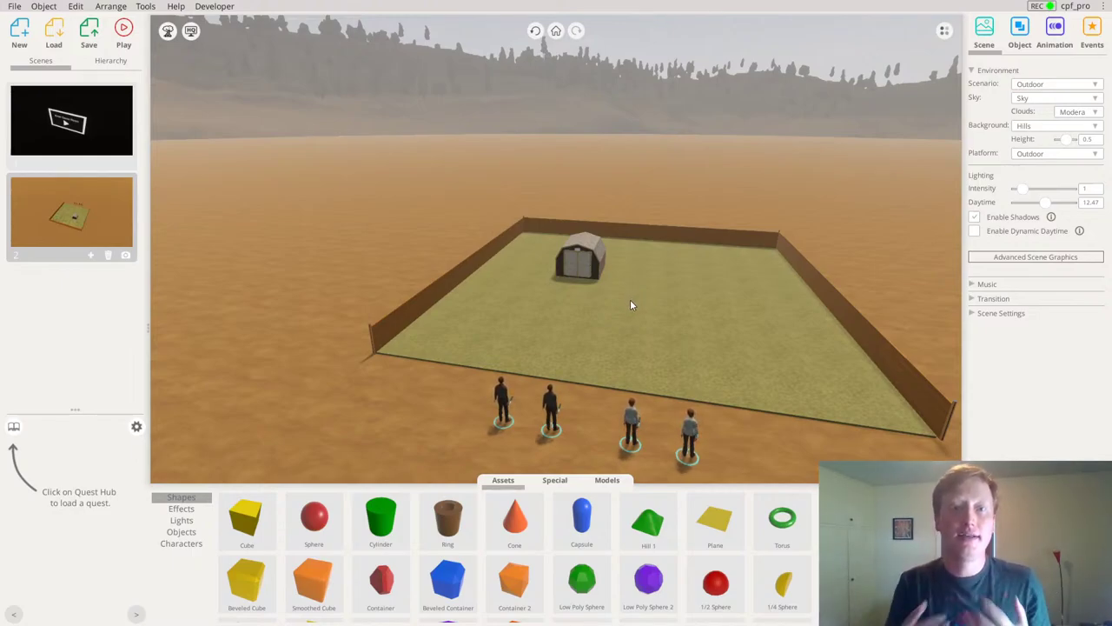
Move the shed into the yard's far left corner, close to the fences
{"action": "left_click_drag", "start_coordinate": [609, 247], "coordinate": [649, 311]}
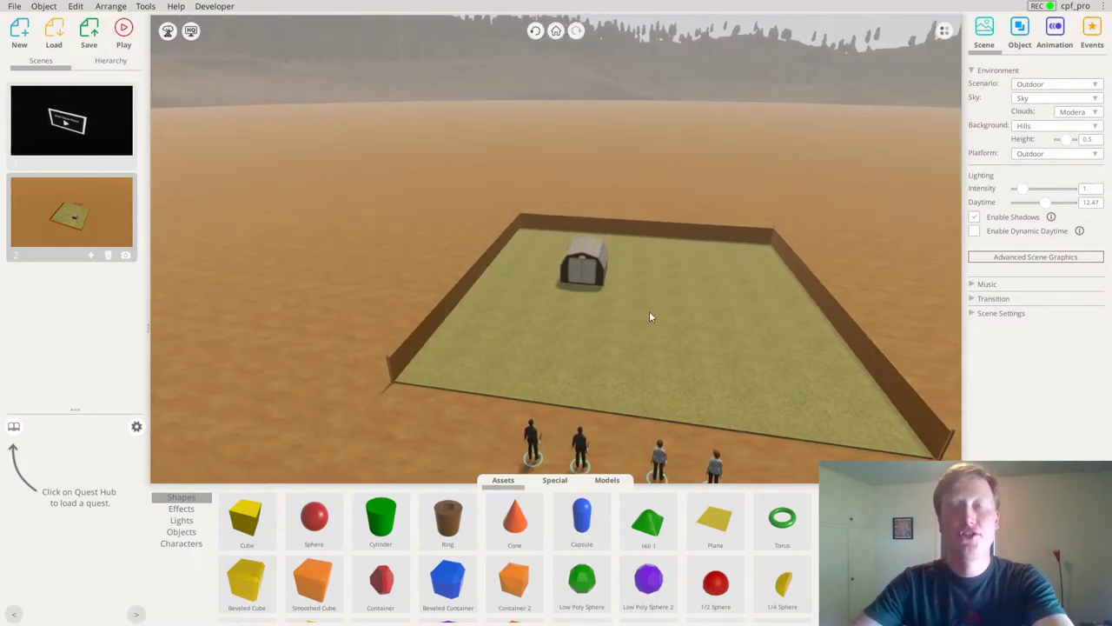
{"action": "left_click_drag", "start_coordinate": [586, 265], "coordinate": [555, 250]}
{"action": "left_click", "coordinate": [374, 272]}
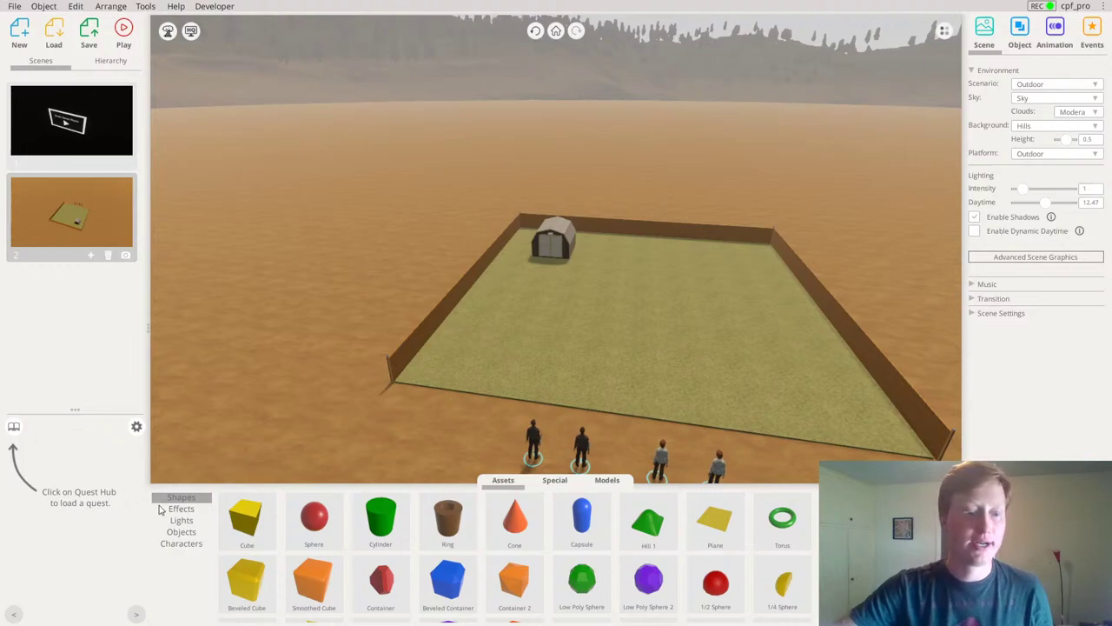
Add an Oak from the Objects assets near the yard's far right corner, about 1196 cm high
{"action": "left_click", "coordinate": [184, 531]}
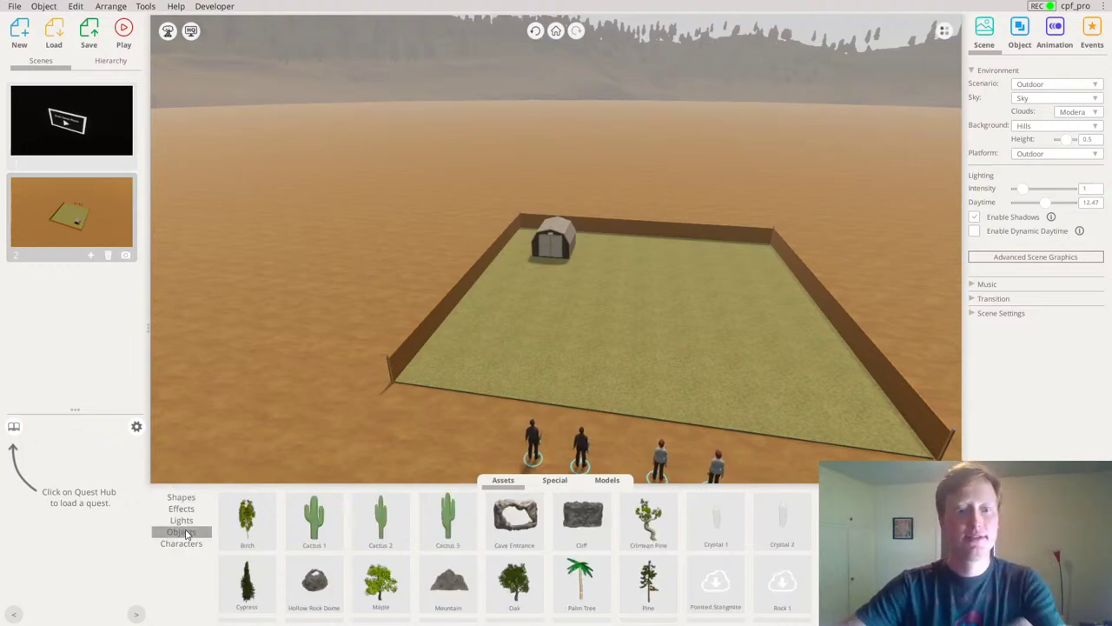
{"action": "mouse_move", "coordinate": [526, 296]}
{"action": "right_mouse_down"}
{"action": "mouse_move", "coordinate": [526, 233]}
{"action": "mouse_move", "coordinate": [531, 316]}
{"action": "right_mouse_up"}
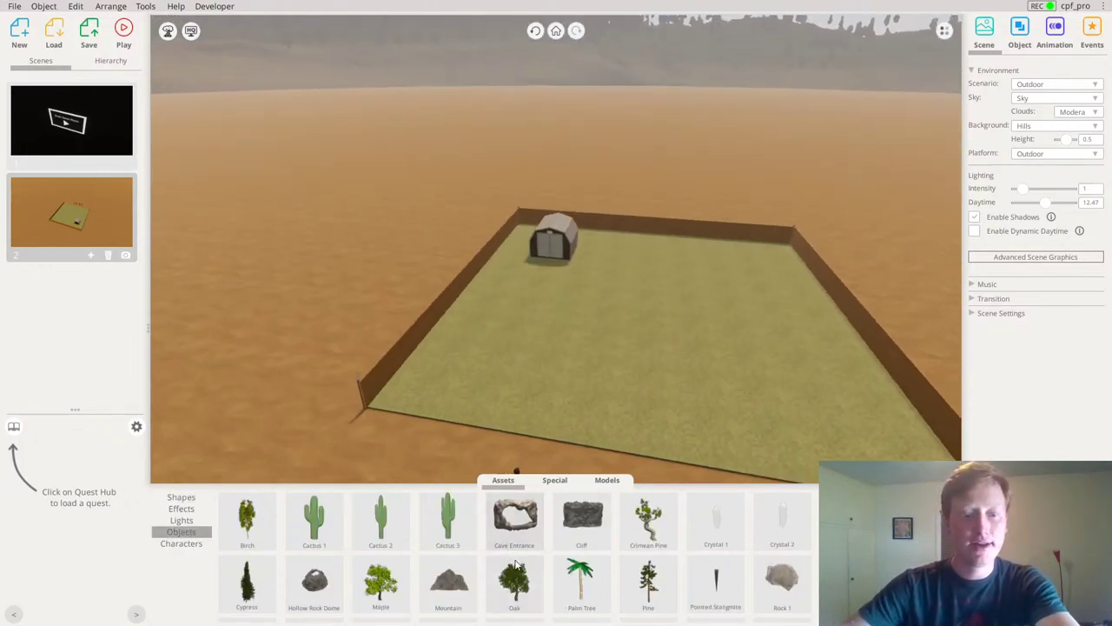
{"action": "left_click_drag", "start_coordinate": [516, 581], "coordinate": [761, 262]}
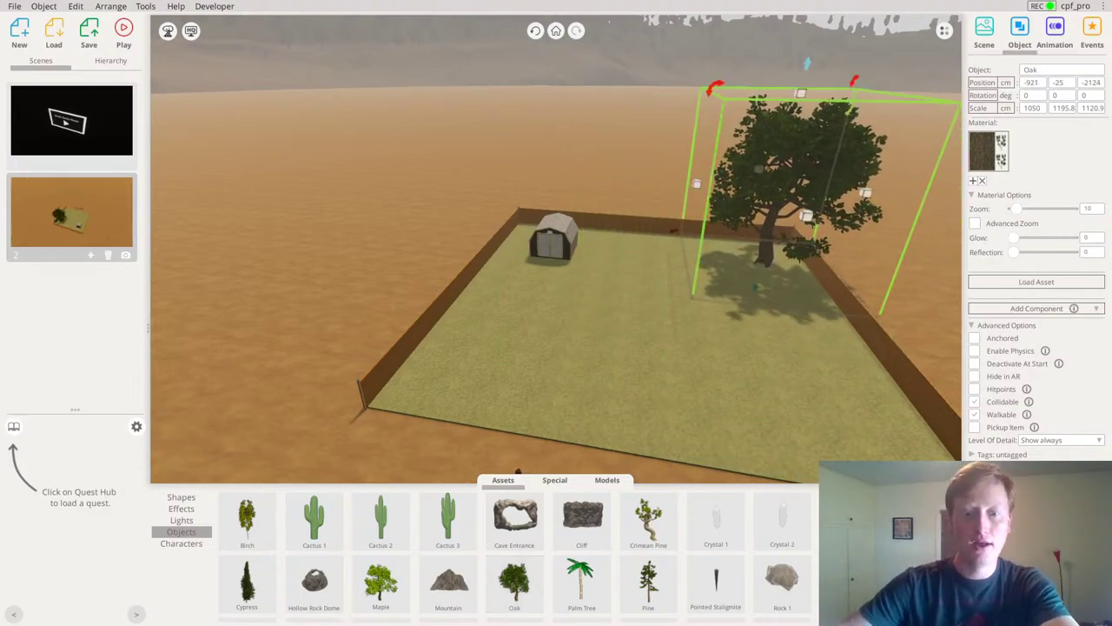
Add Rock 2 outside the left fence near the shed, stretch it to about 438 by 726 by 1174 cm and sink it partly into the ground
{"action": "left_click_drag", "start_coordinate": [782, 577], "coordinate": [441, 261]}
{"action": "left_click_drag", "start_coordinate": [383, 200], "coordinate": [362, 290]}
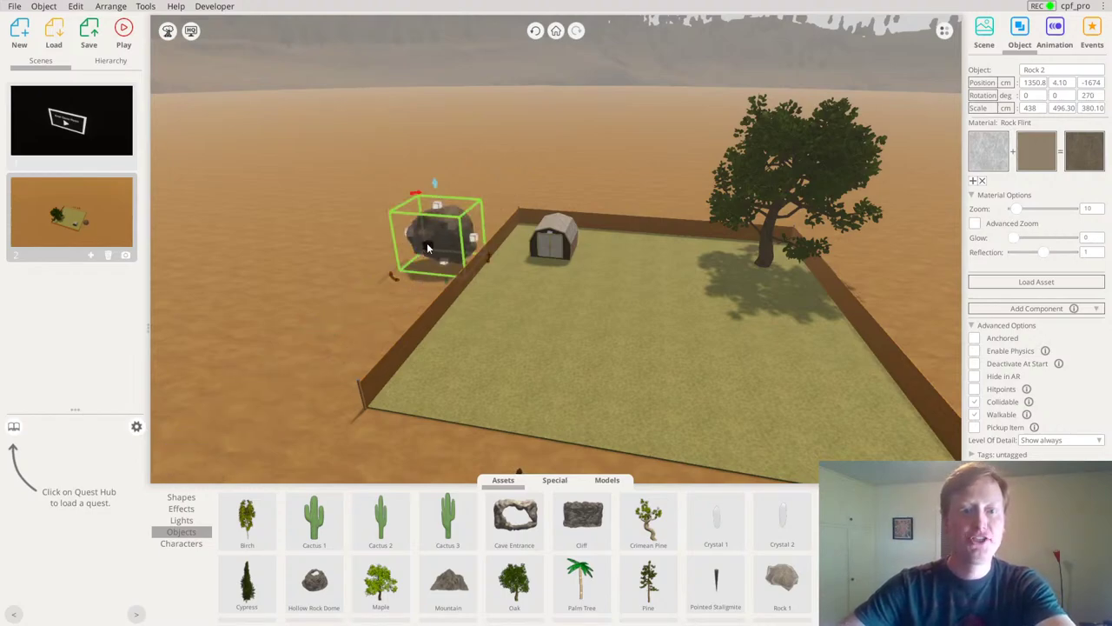
{"action": "left_click_drag", "start_coordinate": [427, 246], "coordinate": [361, 321]}
{"action": "mouse_move", "coordinate": [447, 251]}
{"action": "left_mouse_down"}
{"action": "mouse_move", "coordinate": [416, 228]}
{"action": "mouse_move", "coordinate": [444, 232]}
{"action": "left_mouse_up"}
{"action": "left_click_drag", "start_coordinate": [412, 189], "coordinate": [421, 222]}
Paste a copy of the large rock into the yard in front of the oak and reduce its second dimension to about 484 cm
{"action": "key", "text": "ctrl+v"}
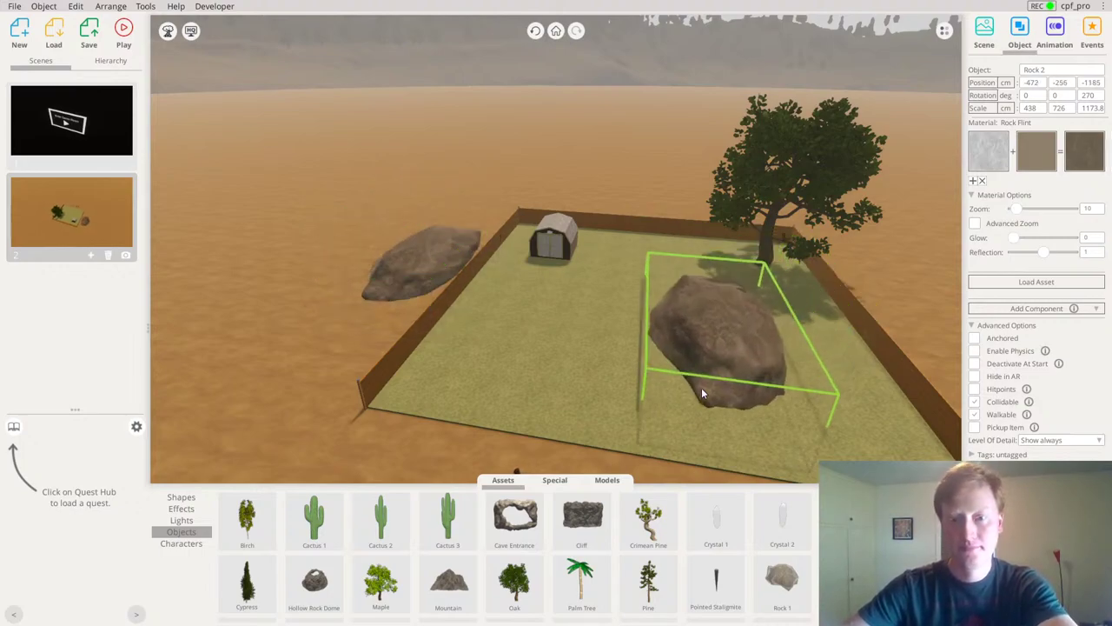
{"action": "left_click", "coordinate": [701, 388]}
{"action": "left_click_drag", "start_coordinate": [782, 348], "coordinate": [743, 352]}
Recolour the rock copy to a light grey-beige (RGB 194, 188, 180) and shorten its third dimension to about 702 cm
{"action": "left_click", "coordinate": [1037, 151]}
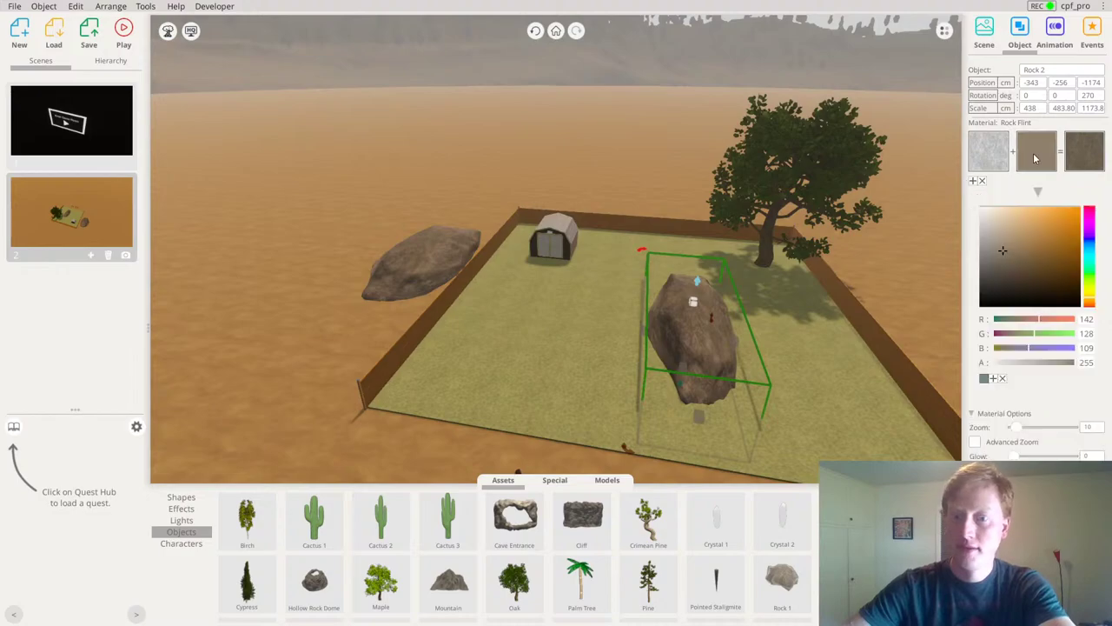
{"action": "left_click", "coordinate": [991, 224]}
{"action": "right_click_drag", "start_coordinate": [698, 350], "coordinate": [693, 324]}
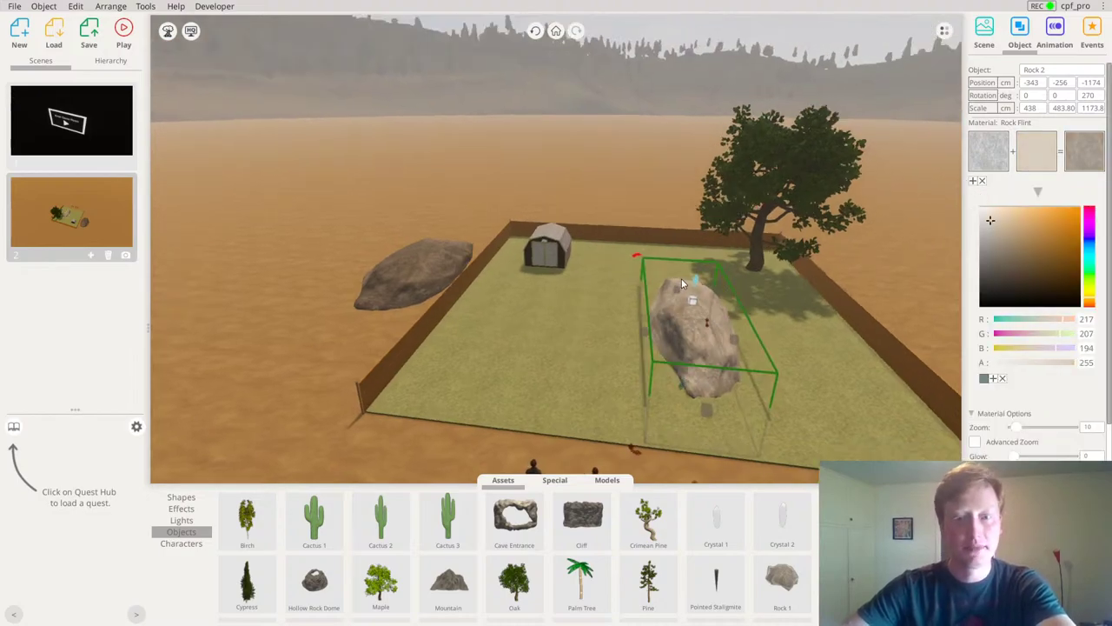
{"action": "left_click_drag", "start_coordinate": [682, 287], "coordinate": [697, 325]}
{"action": "left_click", "coordinate": [987, 229]}
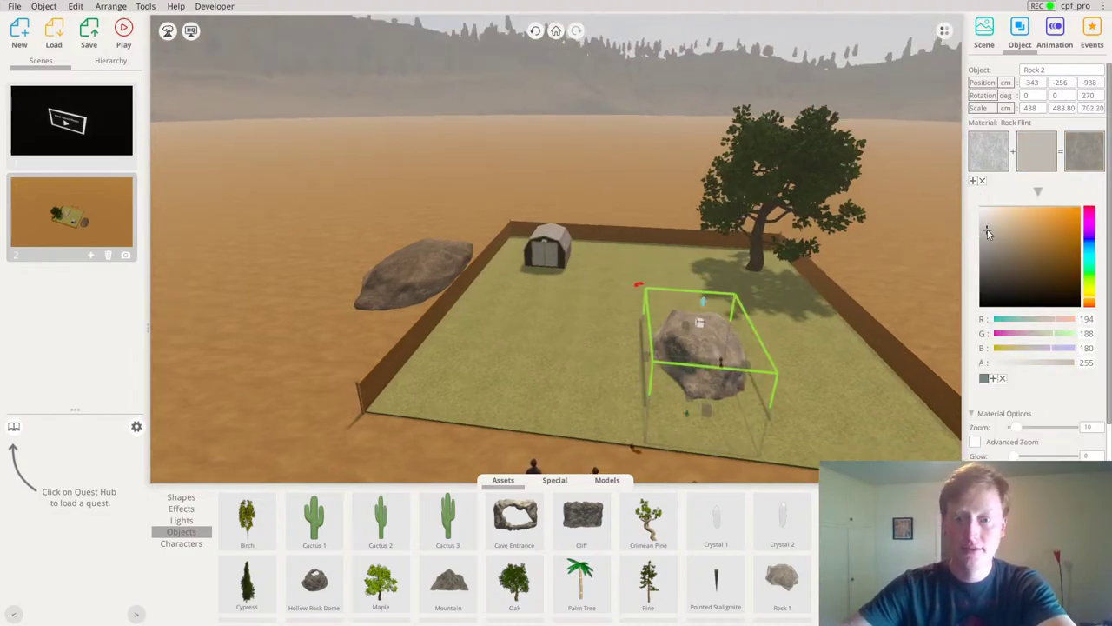
Move the light rock in front of the oak by the right fence and paste another copy at the yard's near right corner
{"action": "right_click_drag", "start_coordinate": [824, 366], "coordinate": [803, 357]}
{"action": "left_click_drag", "start_coordinate": [737, 363], "coordinate": [832, 339]}
{"action": "right_click_drag", "start_coordinate": [833, 339], "coordinate": [569, 375]}
{"action": "scroll", "coordinate": [775, 299], "scroll_direction": "up", "scroll_amount": 3}
{"action": "key", "text": "ctrl+v"}
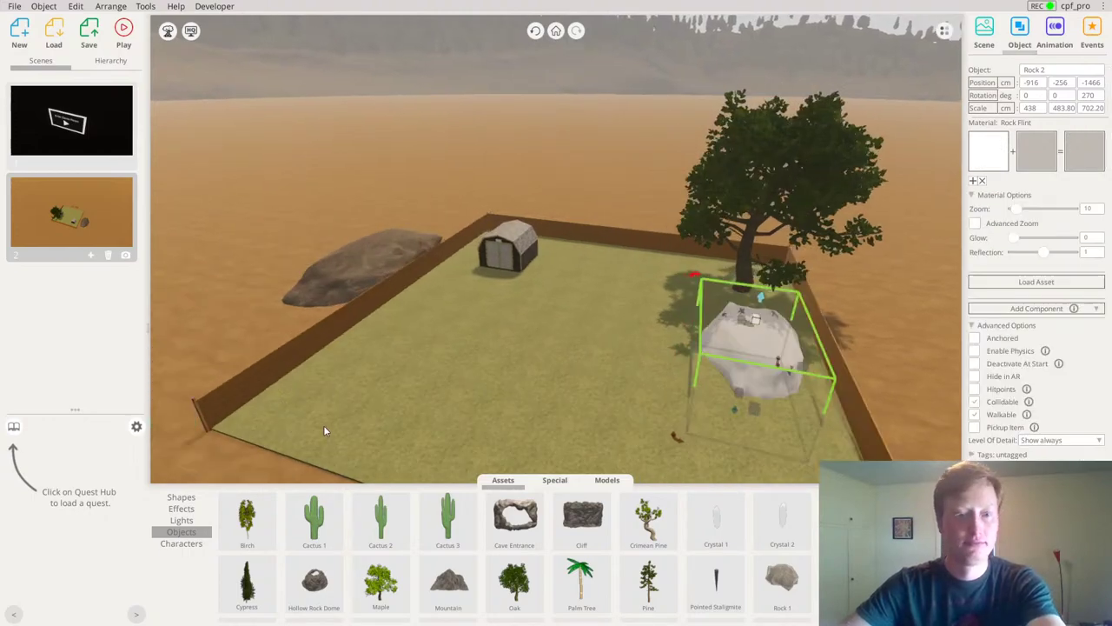
{"action": "left_click_drag", "start_coordinate": [349, 369], "coordinate": [854, 377]}
{"action": "left_click", "coordinate": [372, 183]}
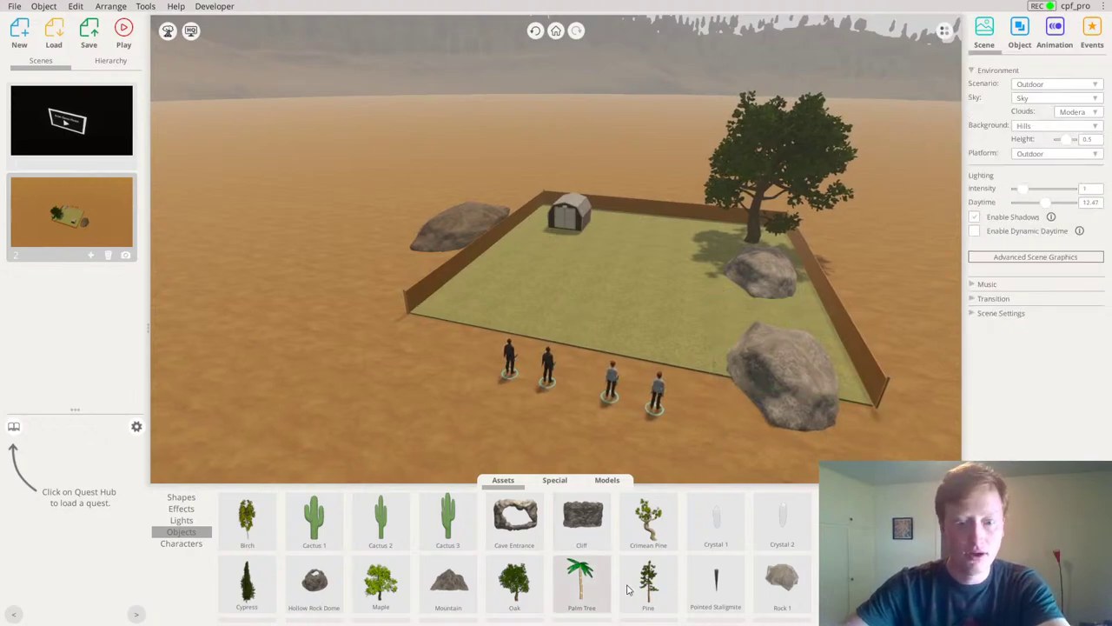
Add a Pine outside the right fence and scale it down to about 1450 cm high
{"action": "left_click_drag", "start_coordinate": [649, 582], "coordinate": [856, 259]}
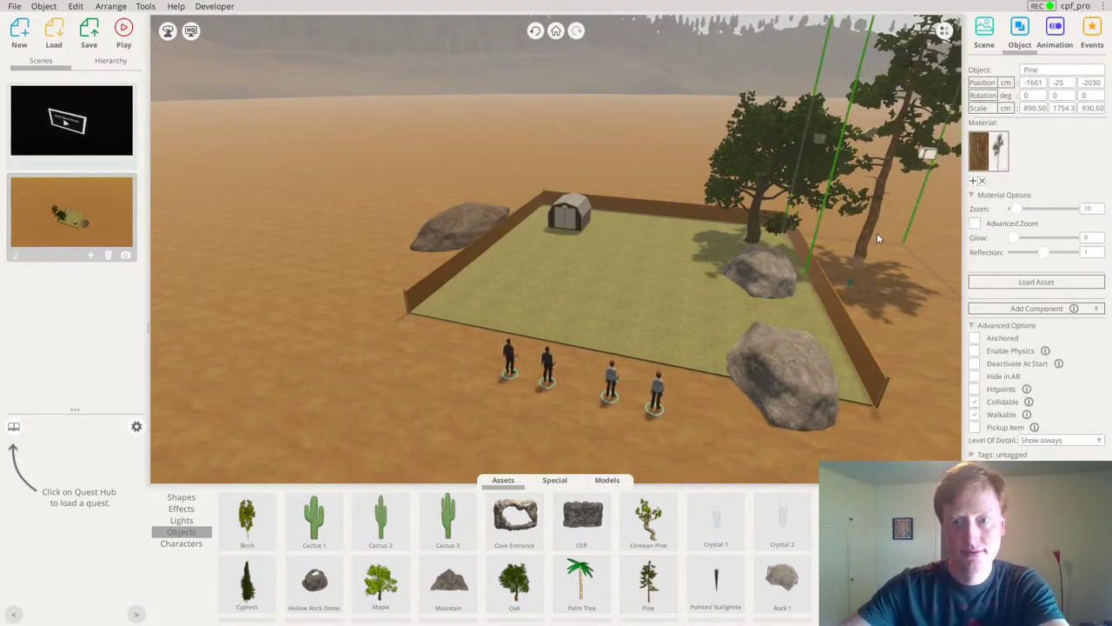
{"action": "scroll", "coordinate": [872, 242], "scroll_direction": "down", "scroll_amount": 3}
{"action": "left_click_drag", "start_coordinate": [821, 72], "coordinate": [824, 119]}
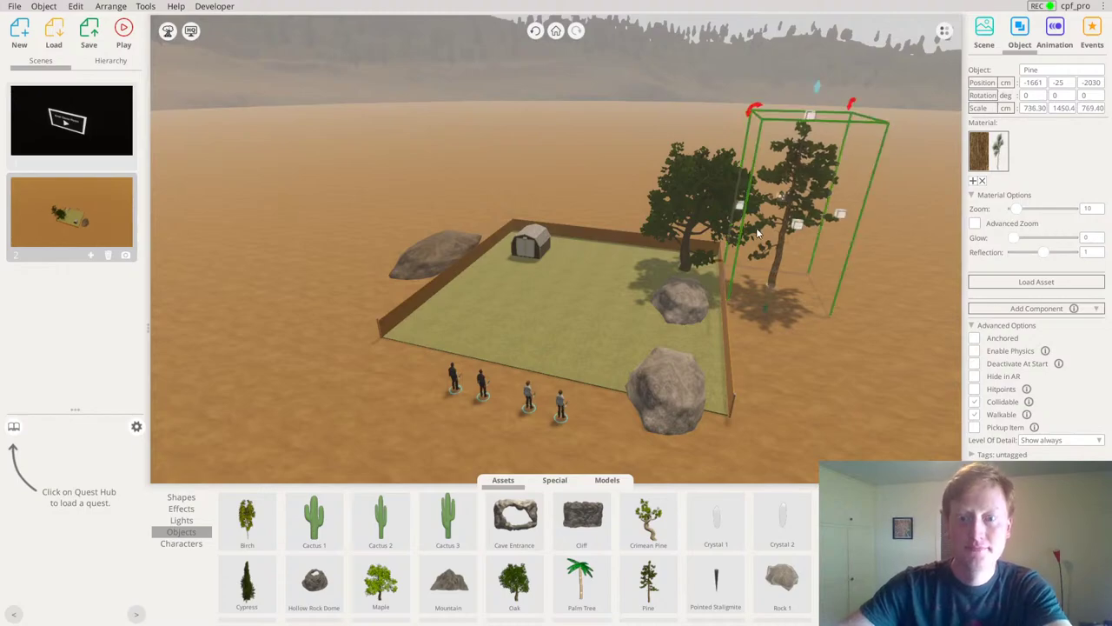
Duplicate the pine twice behind the yard's far right corner, enlarging the copies to about 1650 cm high
{"action": "left_click_drag", "start_coordinate": [780, 252], "coordinate": [755, 223], "text": "alt"}
{"action": "left_click_drag", "start_coordinate": [779, 114], "coordinate": [784, 92]}
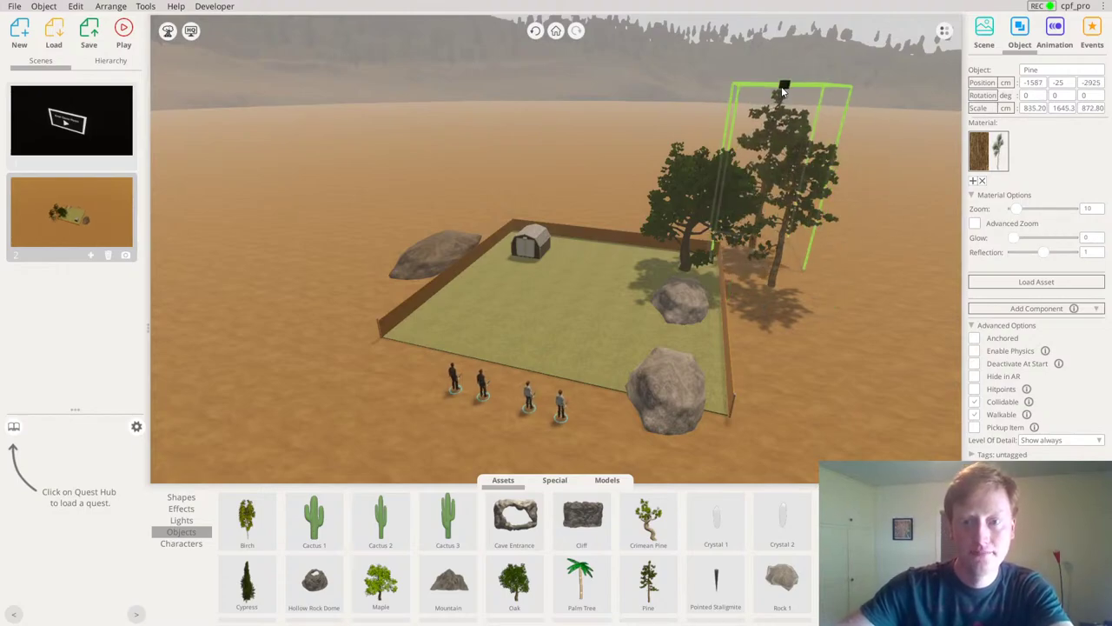
{"action": "left_click_drag", "start_coordinate": [766, 178], "coordinate": [678, 167], "text": "alt"}
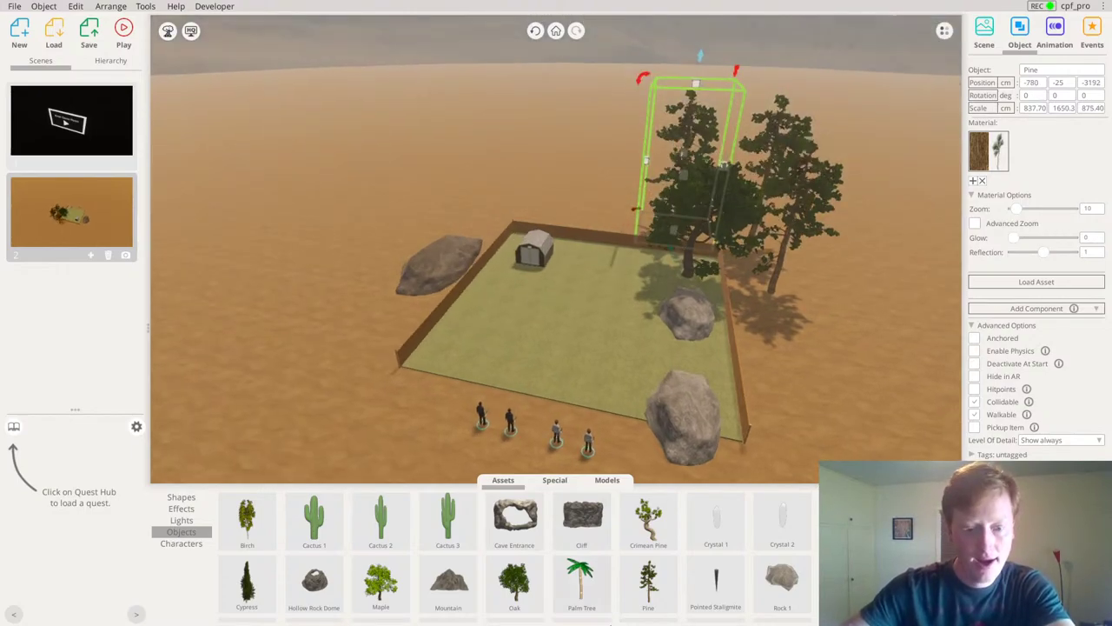
Add a Cypress behind the far left fence corner and scale it down to about 1983 cm high
{"action": "scroll", "coordinate": [327, 580], "scroll_direction": "down", "scroll_amount": 2}
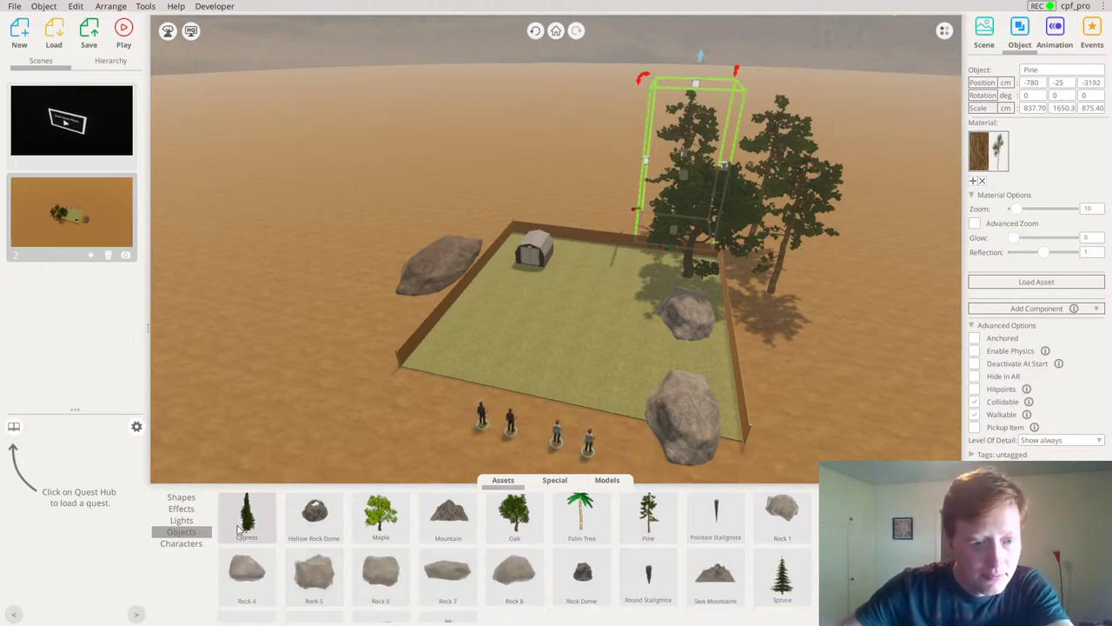
{"action": "left_click_drag", "start_coordinate": [246, 517], "coordinate": [550, 193]}
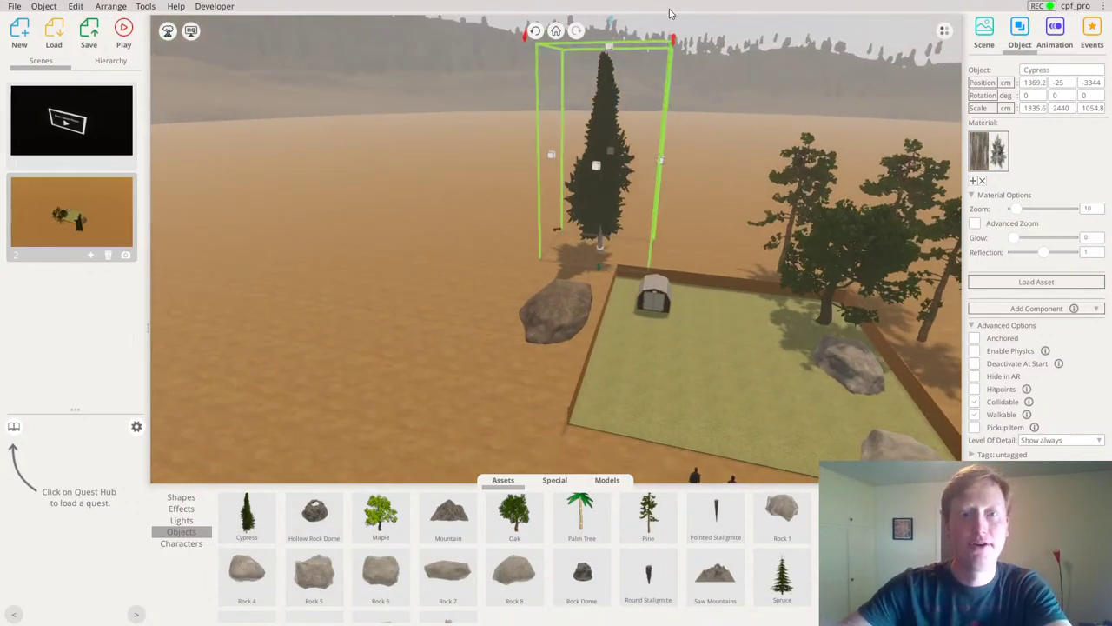
{"action": "left_click_drag", "start_coordinate": [607, 44], "coordinate": [606, 91]}
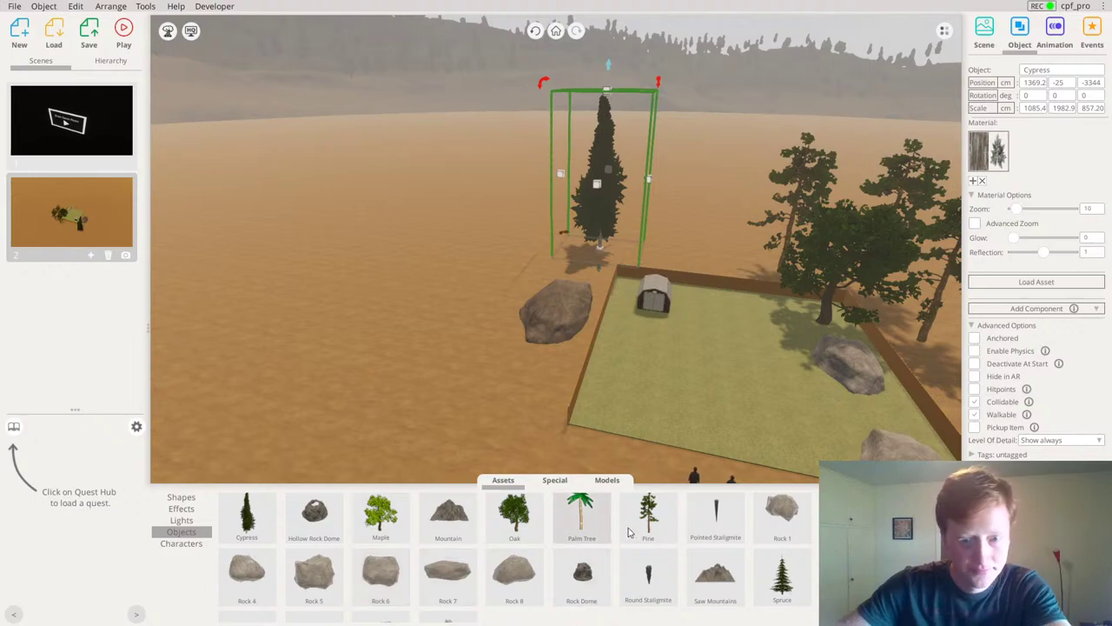
Add one Spruce behind the far fence and another, about 1201 cm high, inside the yard near the rocks
{"action": "left_click_drag", "start_coordinate": [648, 517], "coordinate": [647, 340]}
{"action": "left_click_drag", "start_coordinate": [642, 464], "coordinate": [556, 550]}
{"action": "scroll", "coordinate": [747, 573], "scroll_direction": "down", "scroll_amount": 1}
{"action": "left_click_drag", "start_coordinate": [778, 528], "coordinate": [873, 375]}
Place Birch trees behind the far fence and in a row along the left fence, turning the copies to different angles
{"action": "scroll", "coordinate": [443, 570], "scroll_direction": "up", "scroll_amount": 3}
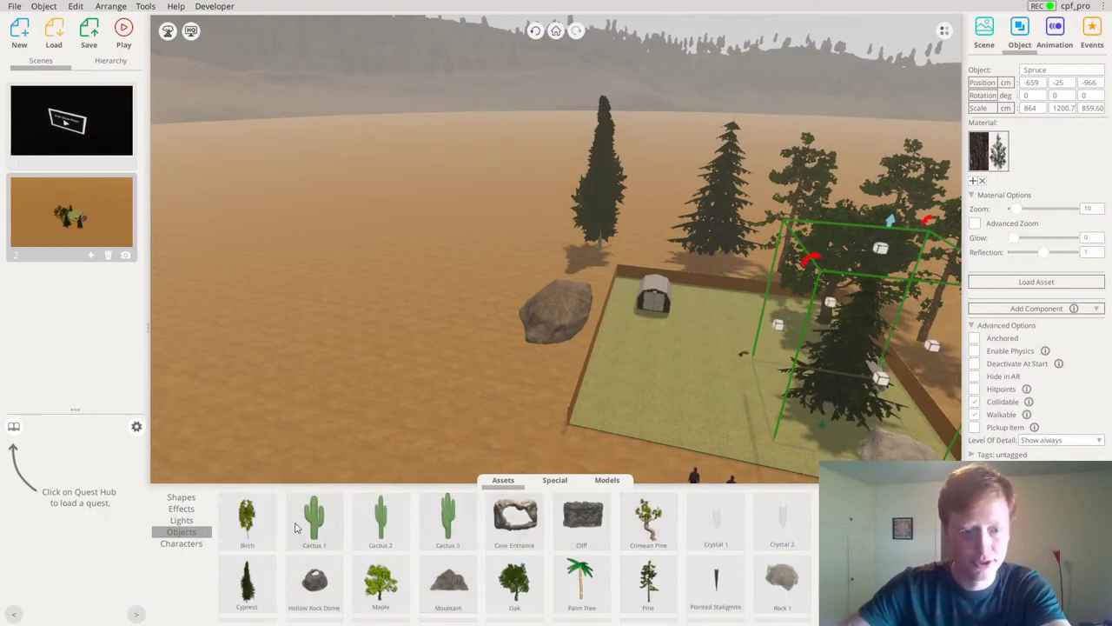
{"action": "left_click_drag", "start_coordinate": [247, 518], "coordinate": [569, 337]}
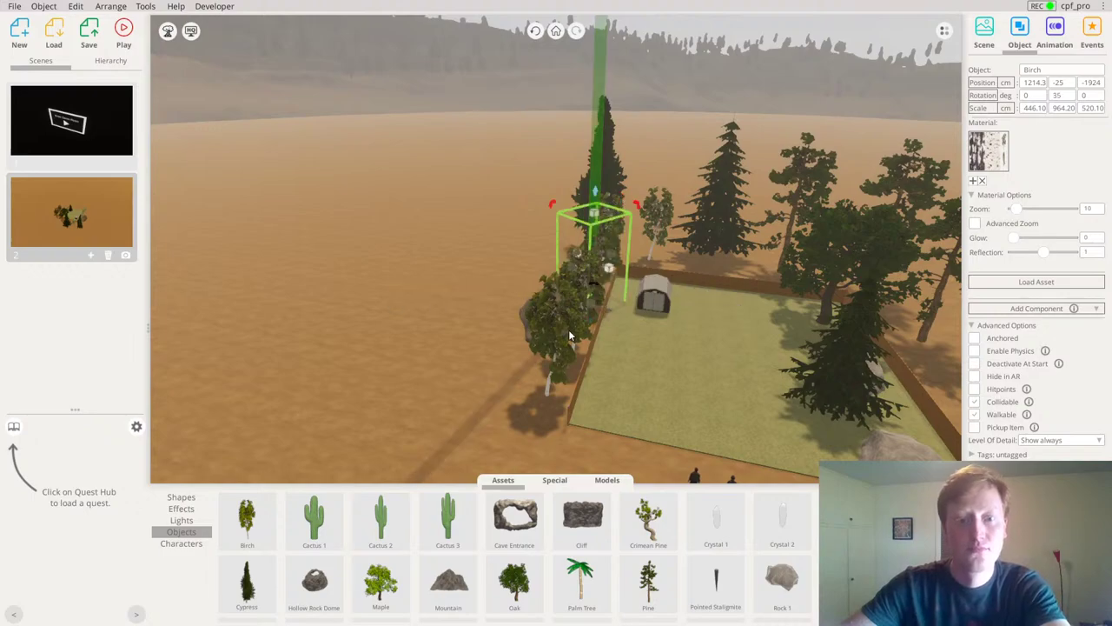
{"action": "left_click", "coordinate": [570, 336]}
{"action": "left_click_drag", "start_coordinate": [524, 365], "coordinate": [619, 325]}
{"action": "right_click_drag", "start_coordinate": [633, 300], "coordinate": [637, 281]}
{"action": "middle_click_drag", "start_coordinate": [638, 280], "coordinate": [620, 273]}
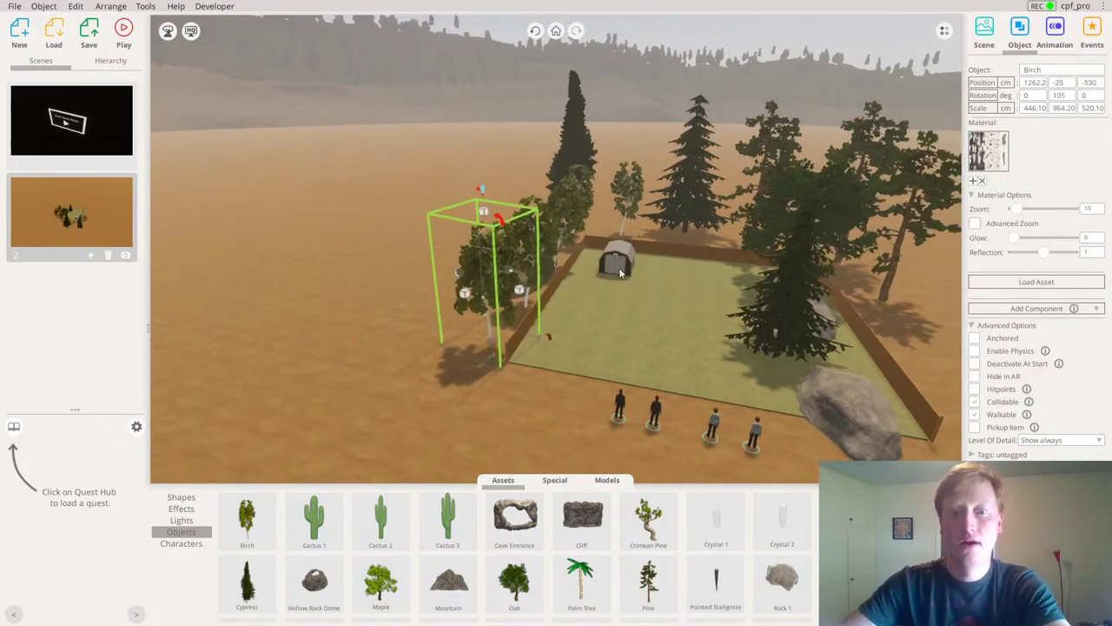
Duplicate the yard's spruce and place the copy farther back in the yard, beside the oak
{"action": "scroll", "coordinate": [622, 272], "scroll_direction": "up", "scroll_amount": 3}
{"action": "left_click", "coordinate": [804, 347]}
{"action": "left_click_drag", "start_coordinate": [803, 347], "coordinate": [716, 315], "text": "alt"}
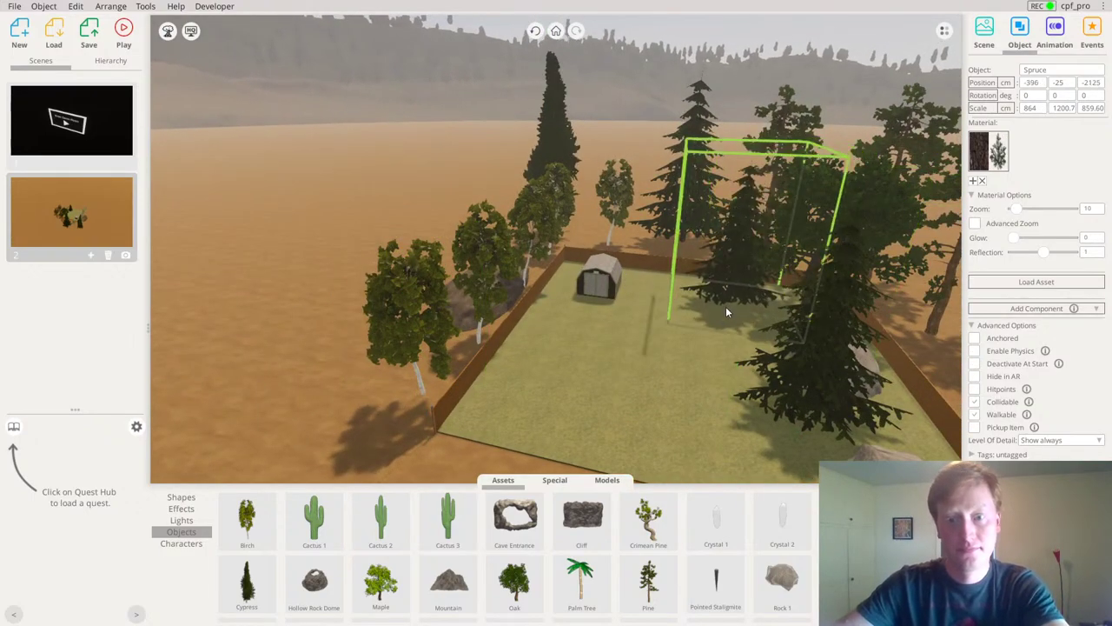
{"action": "right_click_drag", "start_coordinate": [716, 315], "coordinate": [506, 315]}
{"action": "left_click", "coordinate": [393, 145]}
{"action": "scroll", "coordinate": [714, 212], "scroll_direction": "down", "scroll_amount": 3}
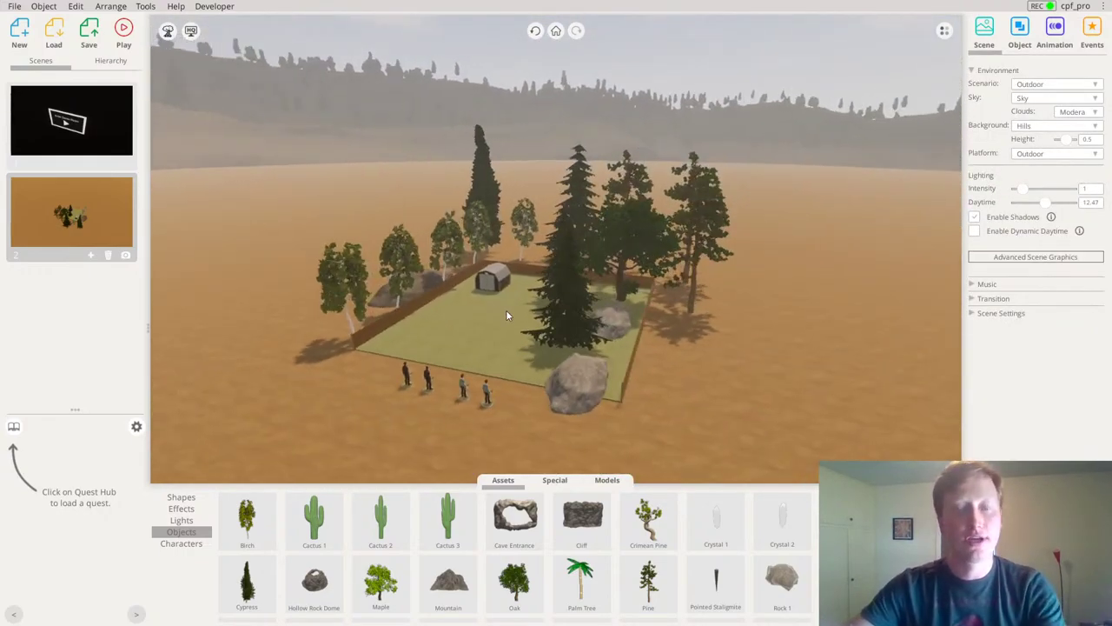
Widen the rock at the yard's near right corner slightly towards the right
{"action": "left_click", "coordinate": [582, 397]}
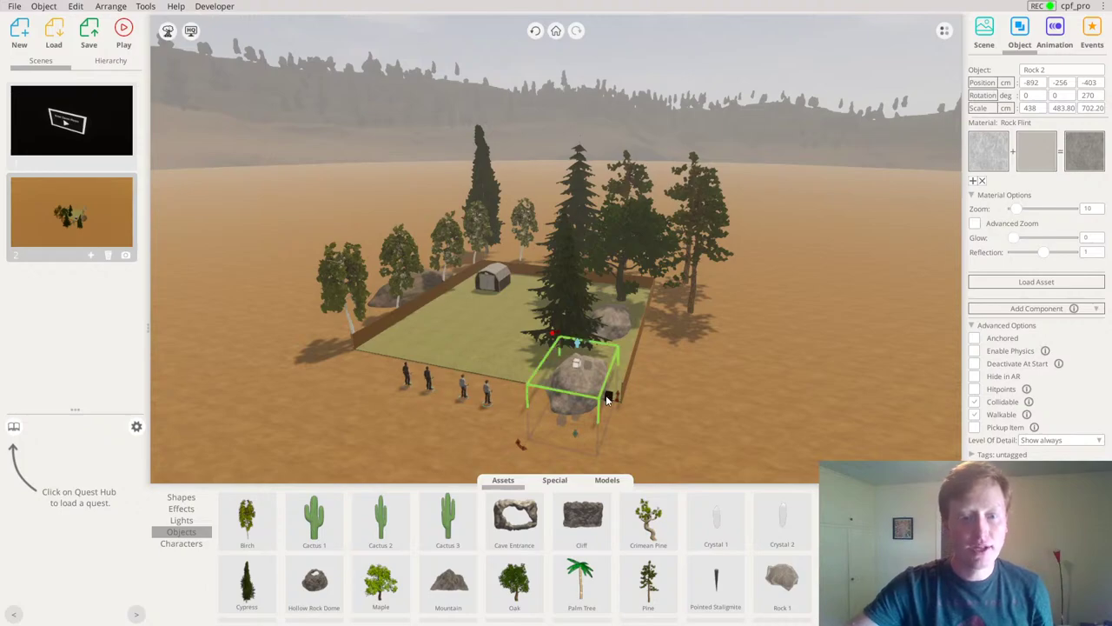
{"action": "left_click_drag", "start_coordinate": [609, 400], "coordinate": [618, 400]}
{"action": "left_click", "coordinate": [686, 395]}
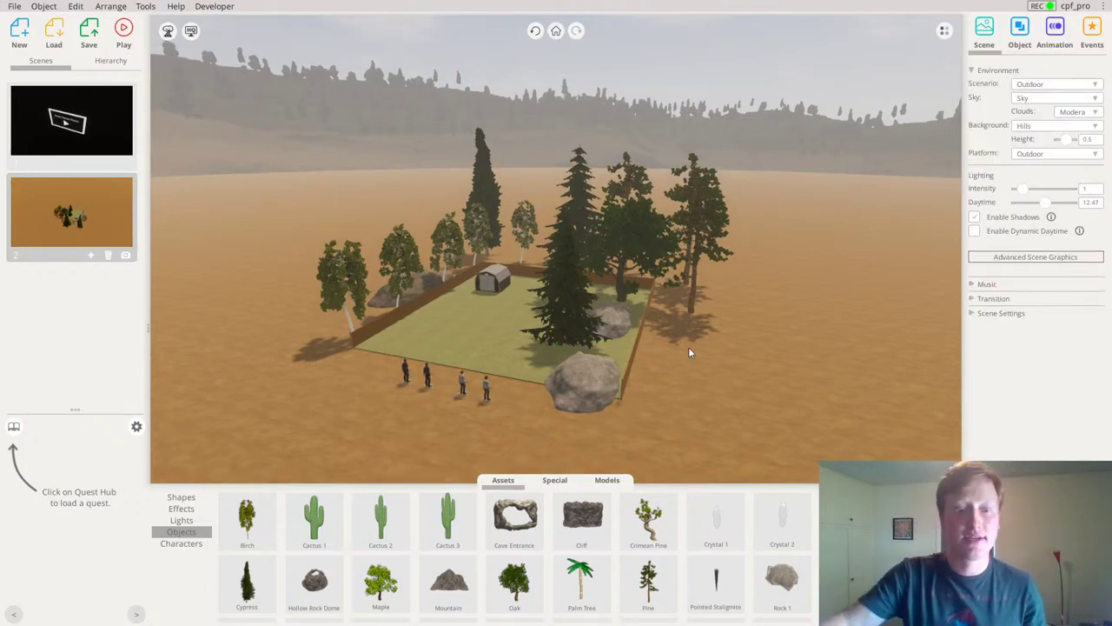
Add the House 1 model from My Models at the yard's open side and position it past the left fence's end
{"action": "left_click", "coordinate": [609, 480]}
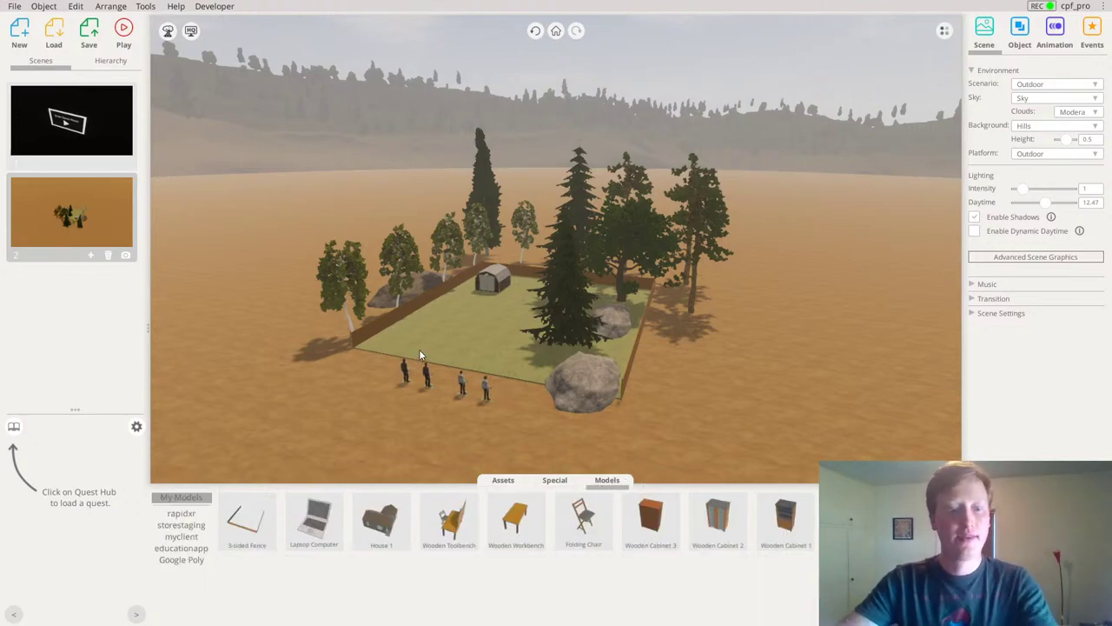
{"action": "left_click_drag", "start_coordinate": [419, 350], "coordinate": [565, 340]}
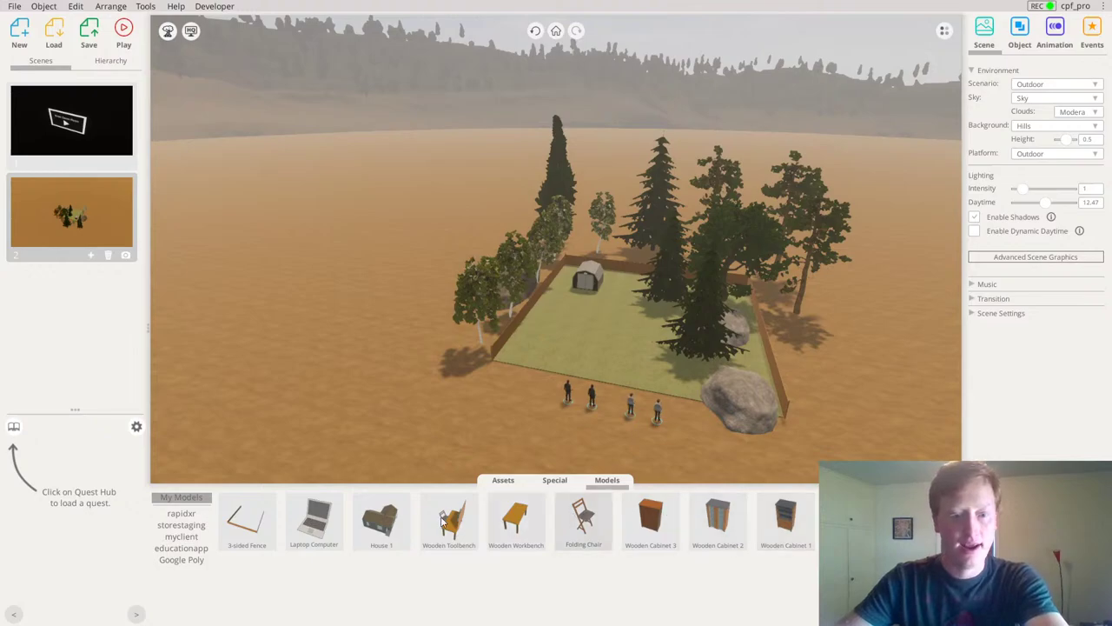
{"action": "left_click_drag", "start_coordinate": [381, 519], "coordinate": [586, 392]}
{"action": "right_click_drag", "start_coordinate": [586, 392], "coordinate": [1111, 363]}
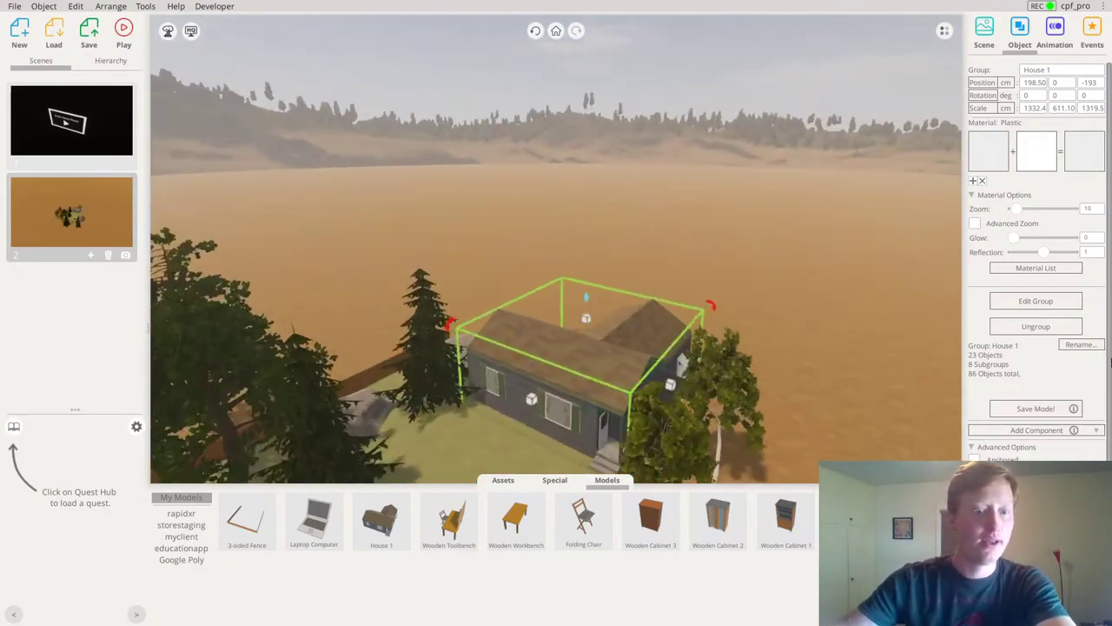
{"action": "left_click_drag", "start_coordinate": [545, 379], "coordinate": [593, 371]}
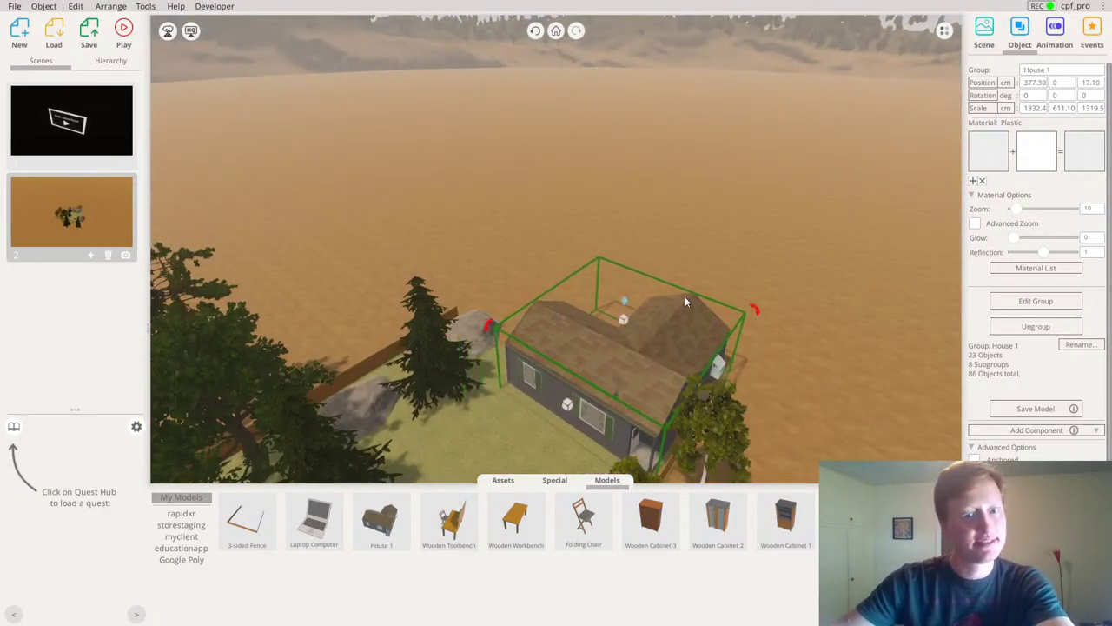
Move the house well away from the yard's open side, leaving a gap beyond the player figures
{"action": "right_click_drag", "start_coordinate": [684, 302], "coordinate": [2, 297]}
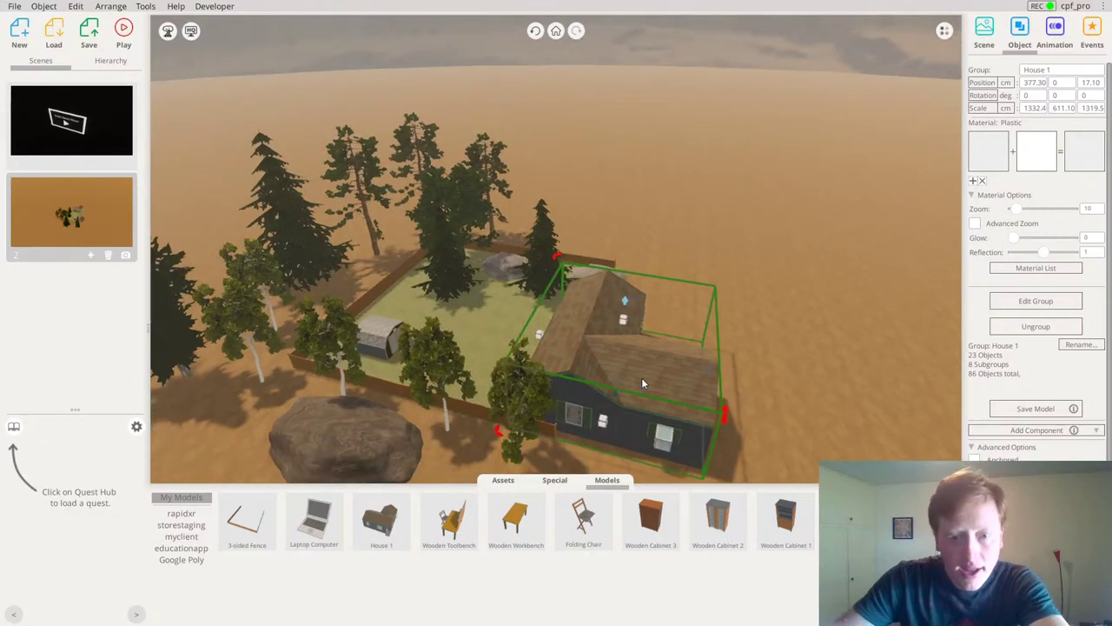
{"action": "left_click_drag", "start_coordinate": [641, 377], "coordinate": [905, 347]}
{"action": "scroll", "coordinate": [660, 331], "scroll_direction": "up", "scroll_amount": 3}
{"action": "left_click", "coordinate": [653, 396]}
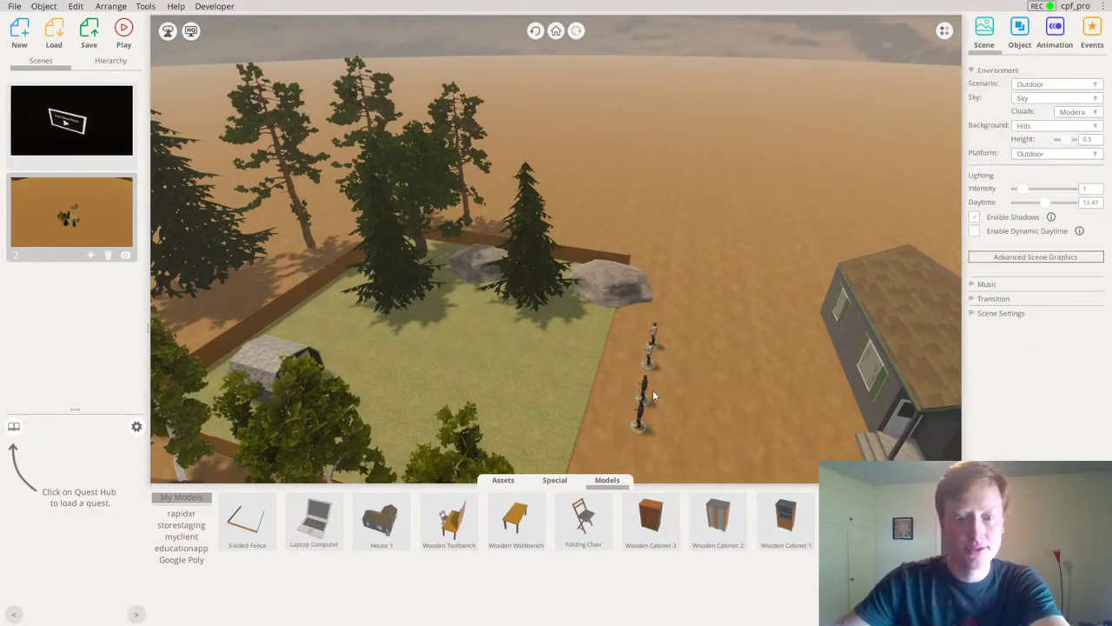
Move all four player figures from outside the yard onto the grass in front of the shed
{"action": "left_click_drag", "start_coordinate": [643, 414], "coordinate": [402, 393]}
{"action": "left_click_drag", "start_coordinate": [643, 391], "coordinate": [412, 376]}
{"action": "left_click_drag", "start_coordinate": [650, 352], "coordinate": [425, 357]}
{"action": "left_click_drag", "start_coordinate": [655, 337], "coordinate": [449, 344]}
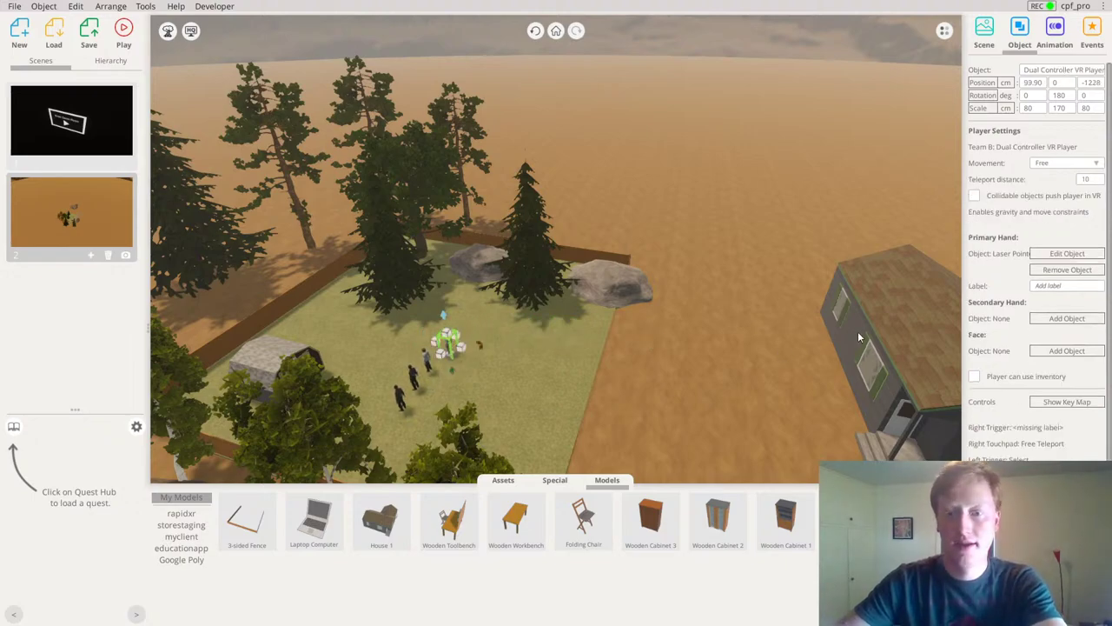
Move the House 1 group back against the yard's open side, to position 337.10, 0, -4
{"action": "left_click_drag", "start_coordinate": [846, 339], "coordinate": [578, 356]}
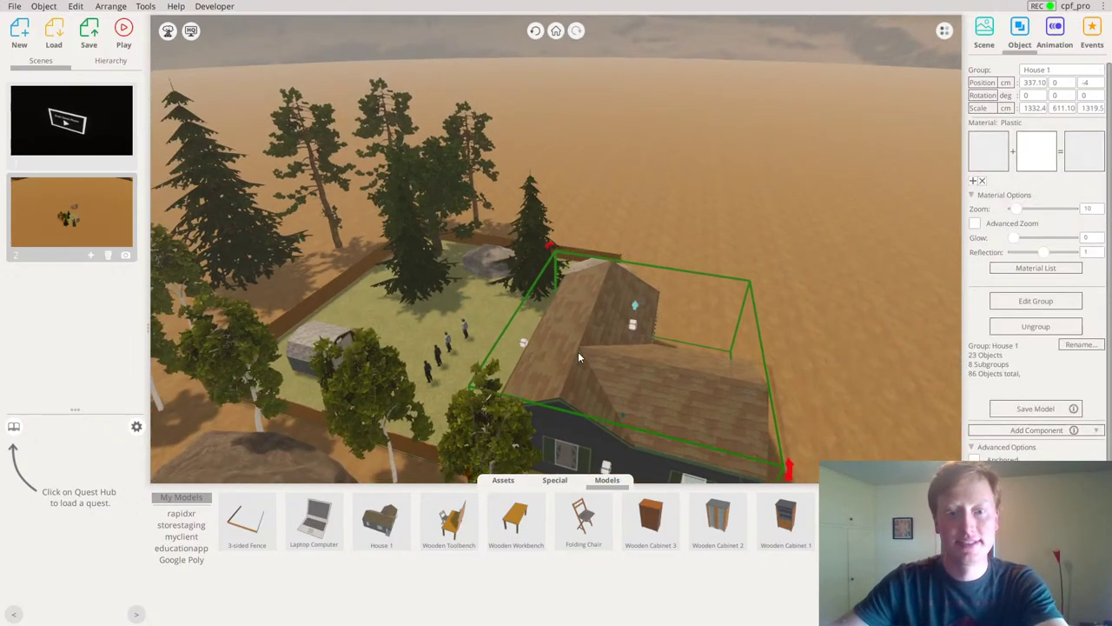
{"action": "right_click_drag", "start_coordinate": [579, 357], "coordinate": [3, 582]}
{"action": "right_click_drag", "start_coordinate": [513, 280], "coordinate": [348, 269]}
{"action": "right_click_drag", "start_coordinate": [695, 295], "coordinate": [579, 348]}
Enlarge the rock beside the house to about 632 × 975 × 702 cm and extend it past the fence end
{"action": "left_click", "coordinate": [569, 321]}
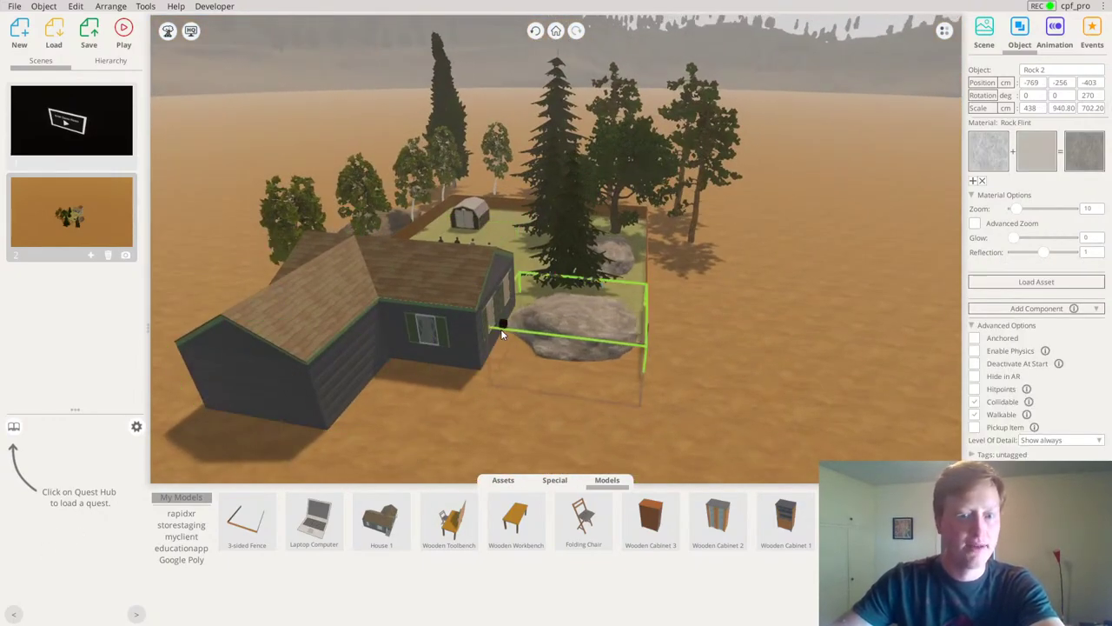
{"action": "left_click_drag", "start_coordinate": [501, 329], "coordinate": [660, 307]}
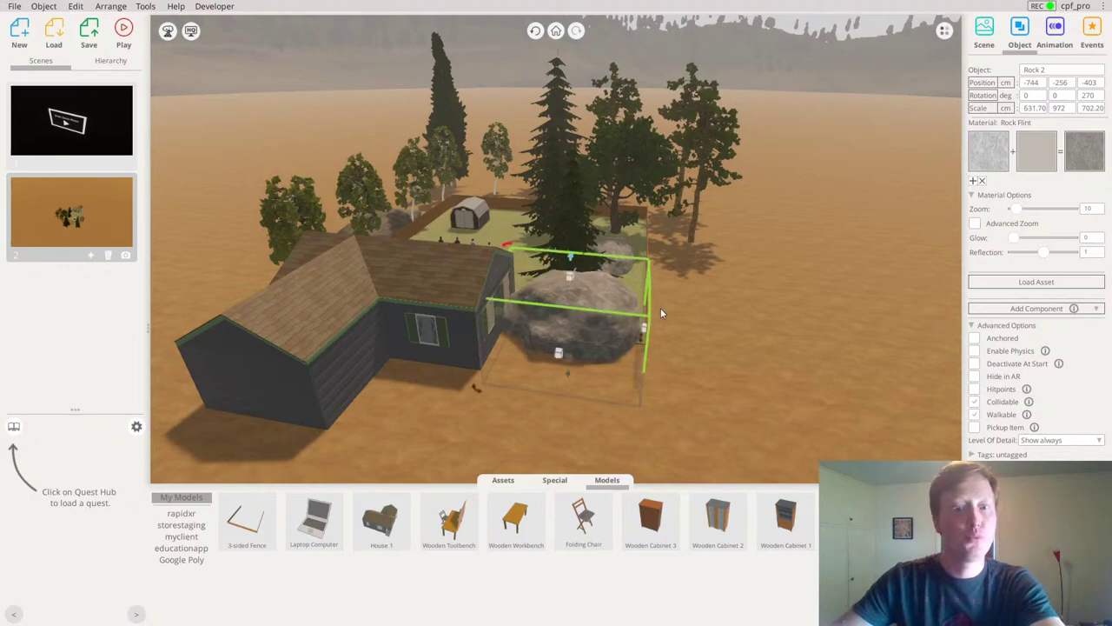
{"action": "left_click", "coordinate": [720, 322]}
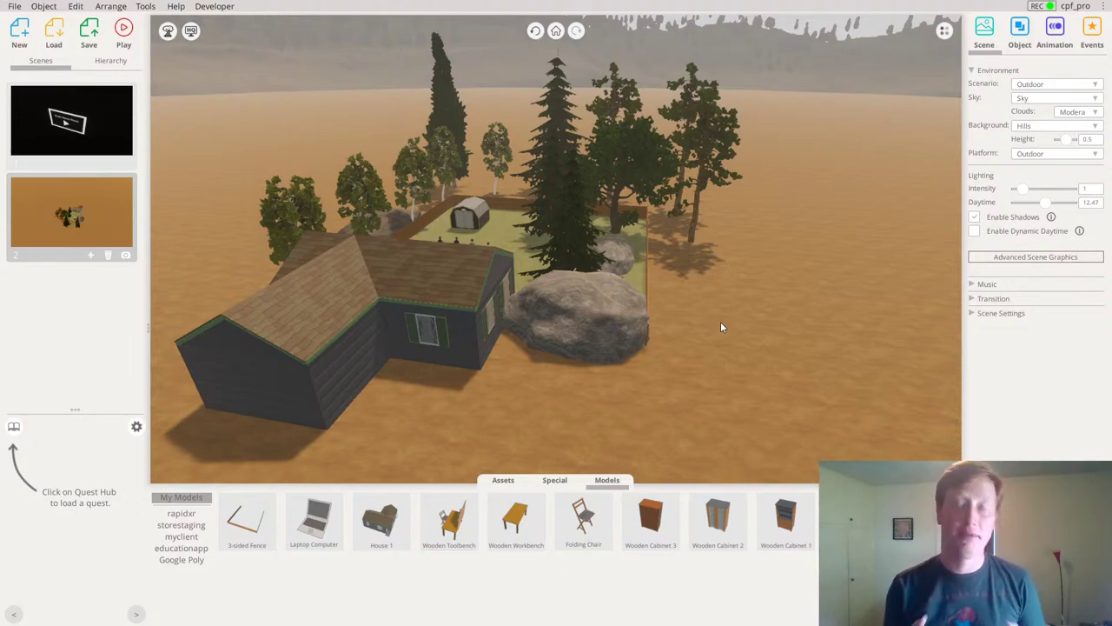
{"action": "left_click", "coordinate": [606, 315]}
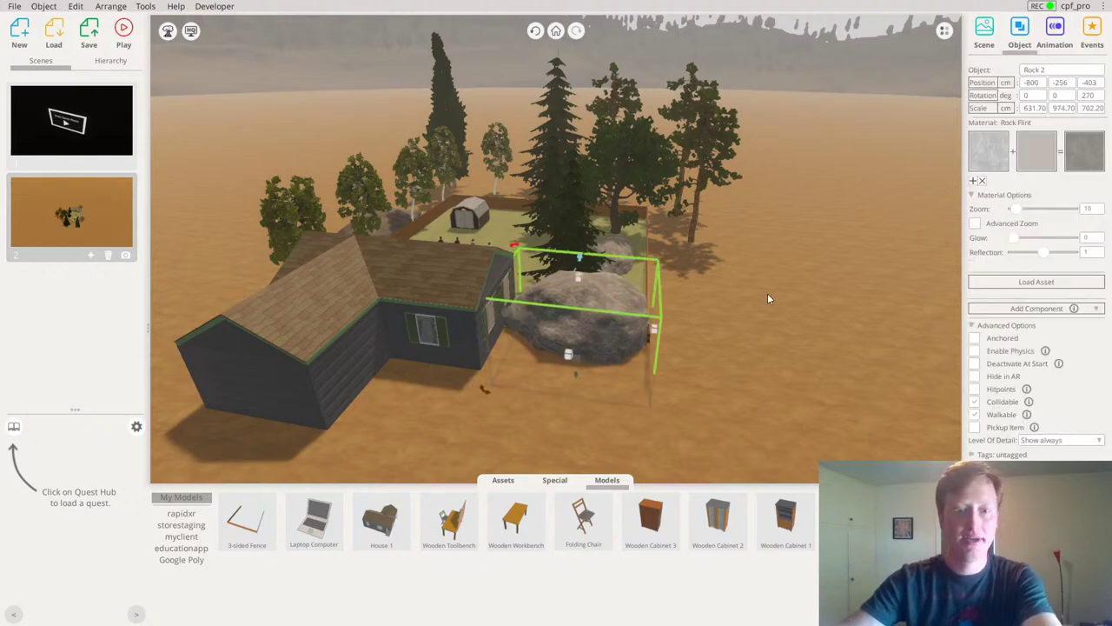
Examine the enclosed yard from several sides, including the house, rocks, trees, player figures and shed
{"action": "left_click_drag", "start_coordinate": [769, 296], "coordinate": [1021, 304]}
{"action": "left_click", "coordinate": [800, 288]}
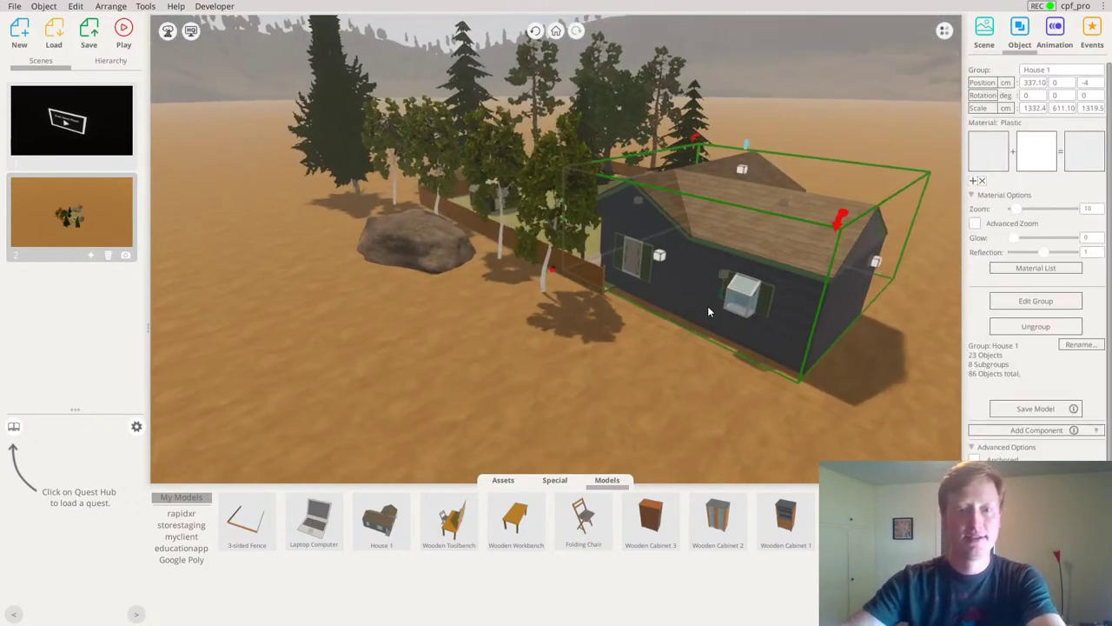
{"action": "middle_click_drag", "start_coordinate": [707, 307], "coordinate": [721, 327]}
{"action": "scroll", "coordinate": [722, 328], "scroll_direction": "down", "scroll_amount": 3}
{"action": "left_click_drag", "start_coordinate": [473, 297], "coordinate": [444, 318]}
{"action": "scroll", "coordinate": [610, 356], "scroll_direction": "up", "scroll_amount": 3}
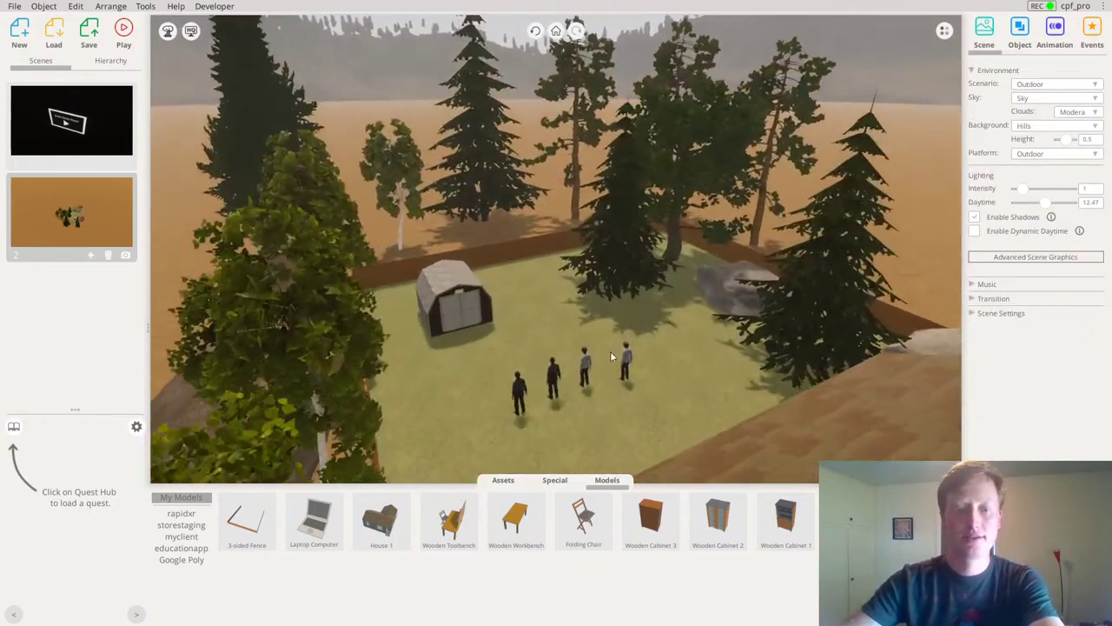
{"action": "left_click_drag", "start_coordinate": [610, 356], "coordinate": [487, 270]}
{"action": "scroll", "coordinate": [607, 338], "scroll_direction": "up", "scroll_amount": 5}
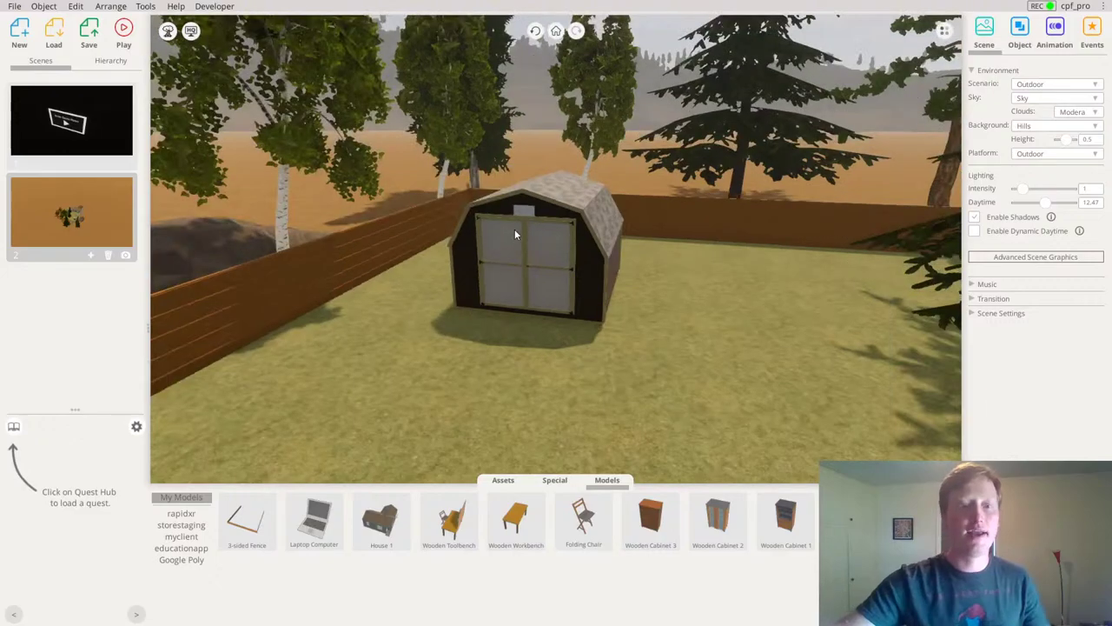
{"action": "left_click", "coordinate": [516, 234]}
{"action": "scroll", "coordinate": [676, 280], "scroll_direction": "up", "scroll_amount": 2}
{"action": "left_click_drag", "start_coordinate": [677, 282], "coordinate": [2, 205]}
{"action": "scroll", "coordinate": [486, 266], "scroll_direction": "down", "scroll_amount": 8}
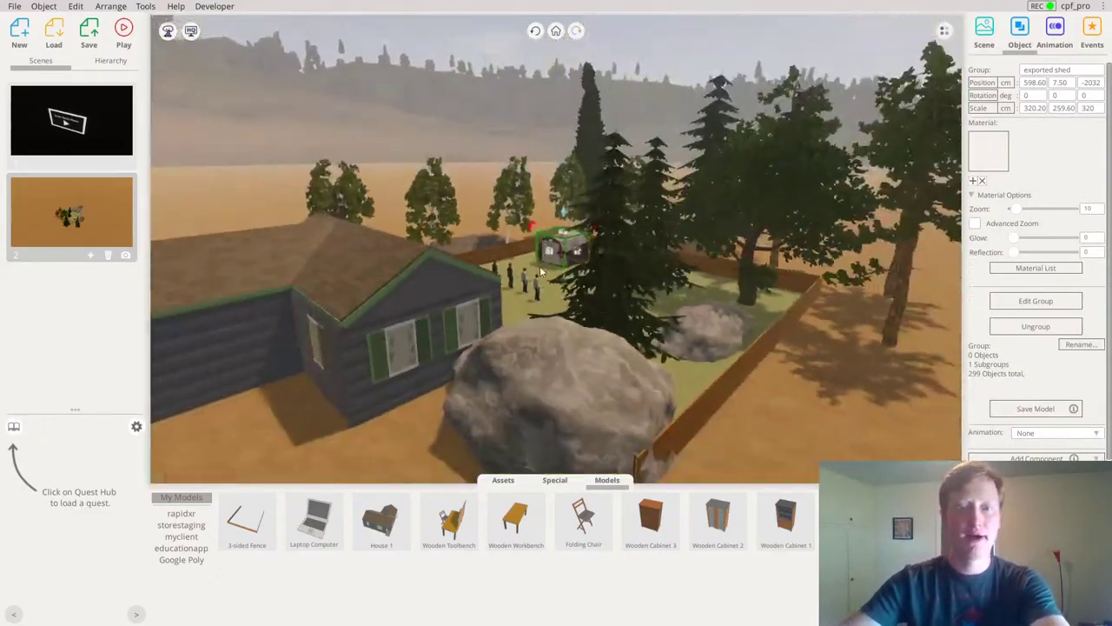
{"action": "left_click_drag", "start_coordinate": [539, 272], "coordinate": [898, 364]}
{"action": "left_click", "coordinate": [850, 410]}
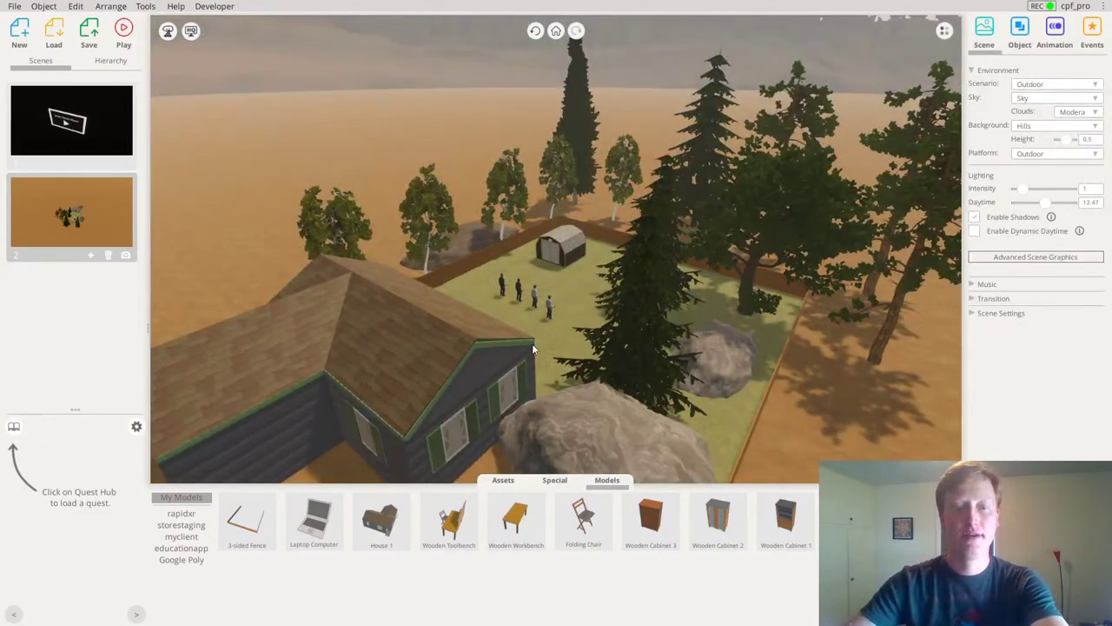
{"action": "left_click_drag", "start_coordinate": [531, 343], "coordinate": [517, 263]}
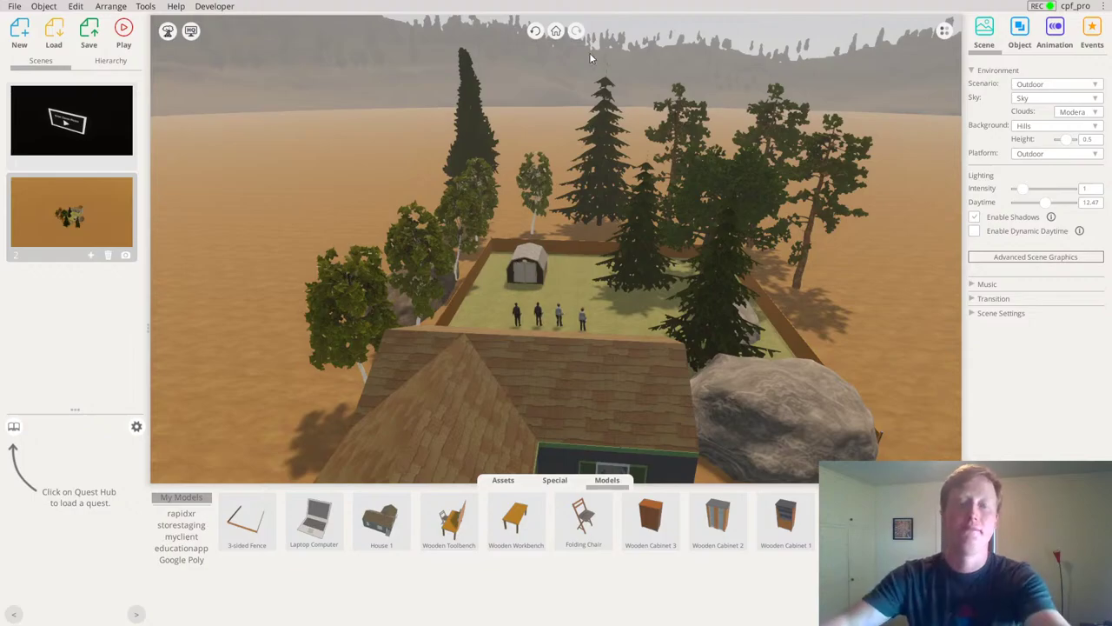
Examine the exported shed's front and double doors up close and from different angles
{"action": "scroll", "coordinate": [595, 230], "scroll_direction": "up", "scroll_amount": 3}
{"action": "scroll", "coordinate": [547, 302], "scroll_direction": "up", "scroll_amount": 6}
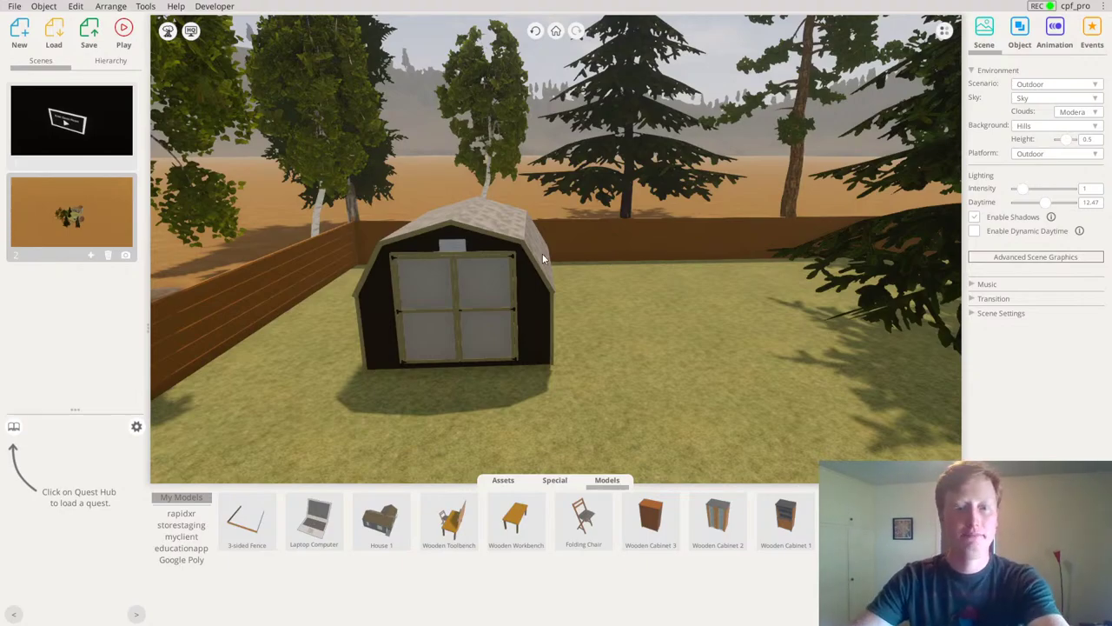
{"action": "middle_click_drag", "start_coordinate": [542, 253], "coordinate": [544, 266]}
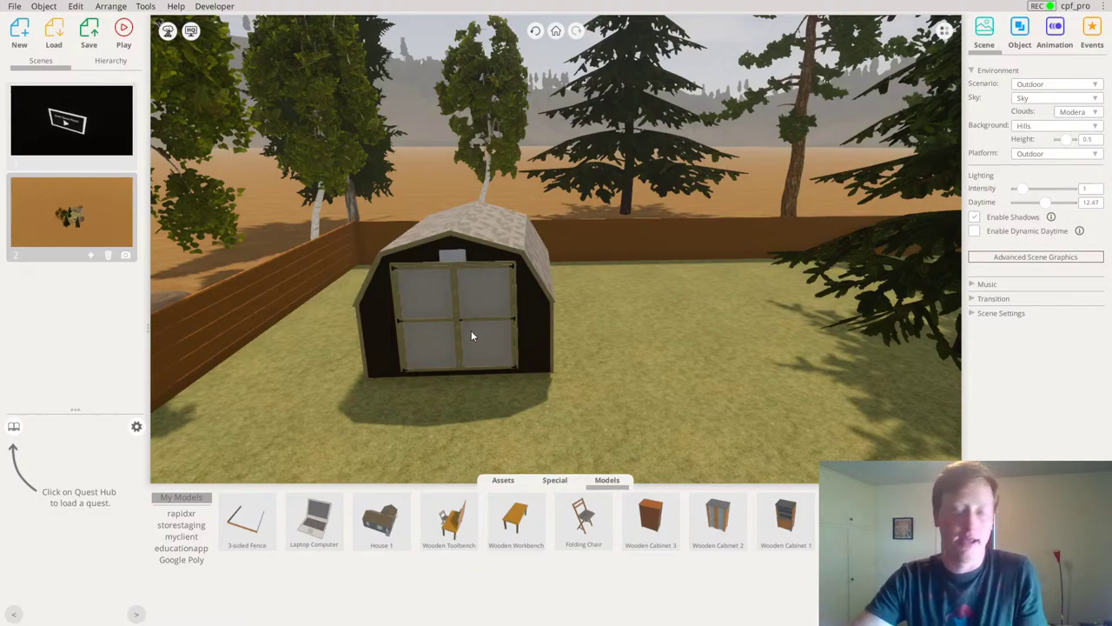
{"action": "middle_click_drag", "start_coordinate": [471, 333], "coordinate": [647, 315]}
{"action": "left_click_drag", "start_coordinate": [648, 317], "coordinate": [632, 297]}
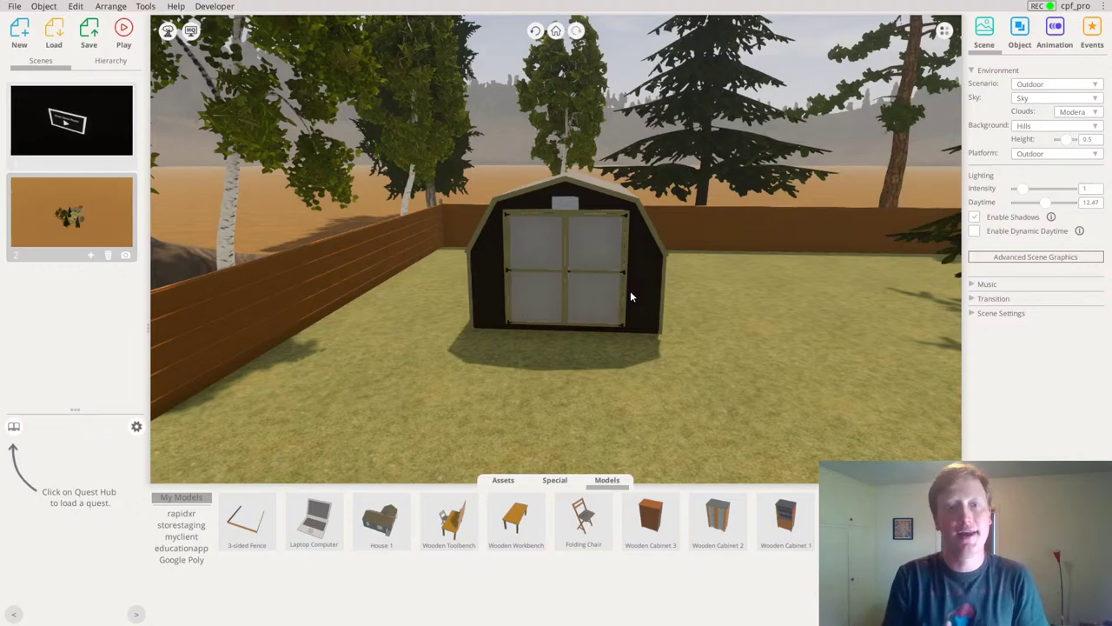
{"action": "scroll", "coordinate": [594, 256], "scroll_direction": "up", "scroll_amount": 3}
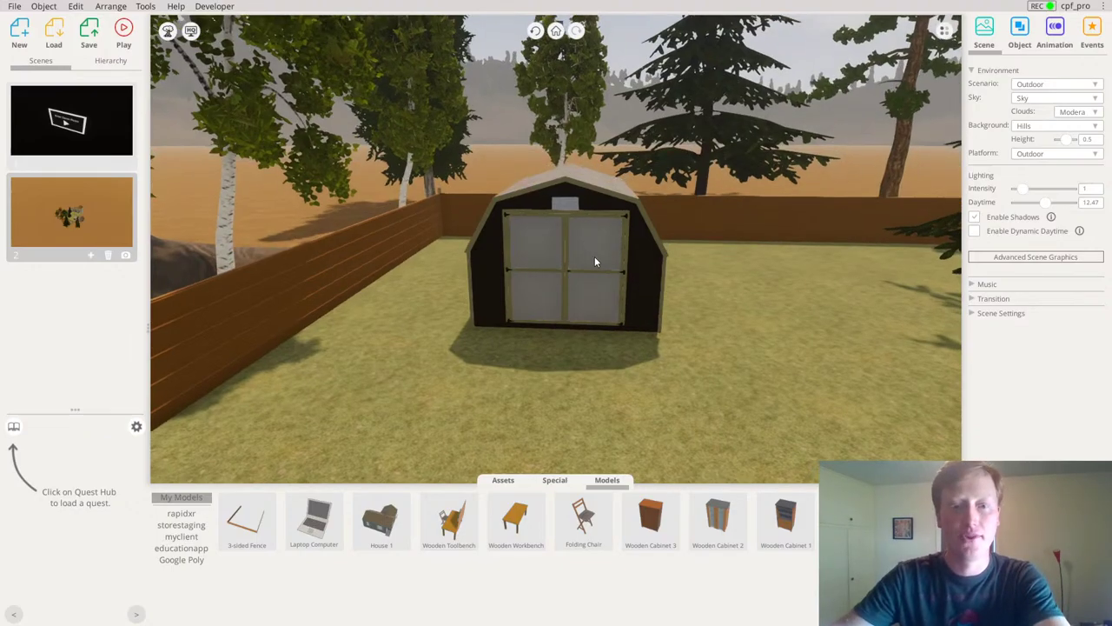
{"action": "left_click_drag", "start_coordinate": [632, 276], "coordinate": [551, 298]}
{"action": "left_click", "coordinate": [540, 303]}
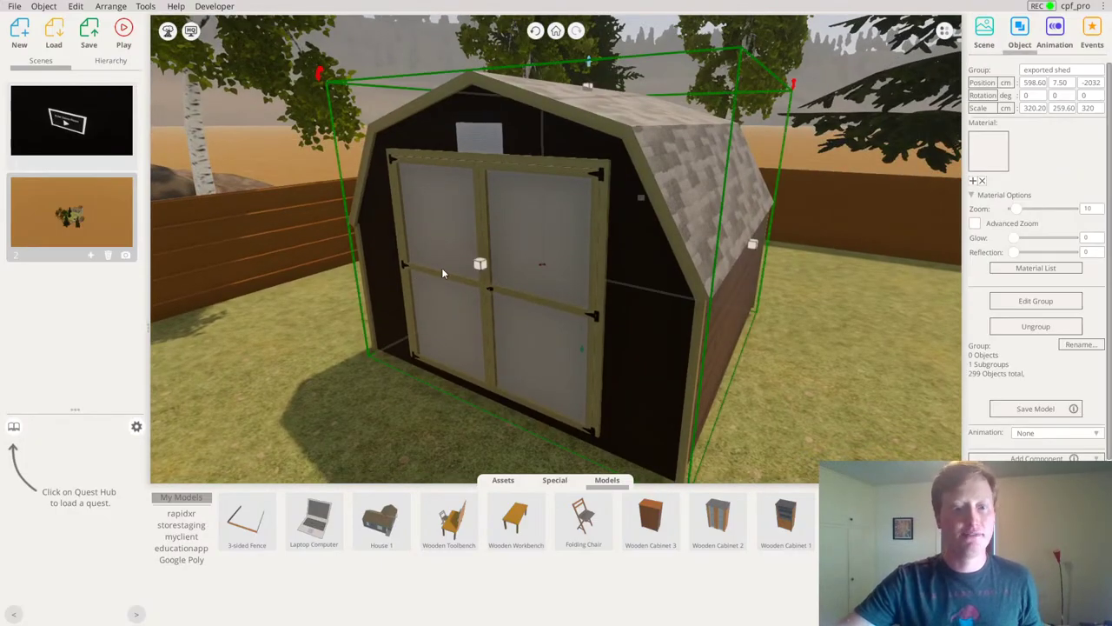
{"action": "scroll", "coordinate": [540, 313], "scroll_direction": "down", "scroll_amount": 3}
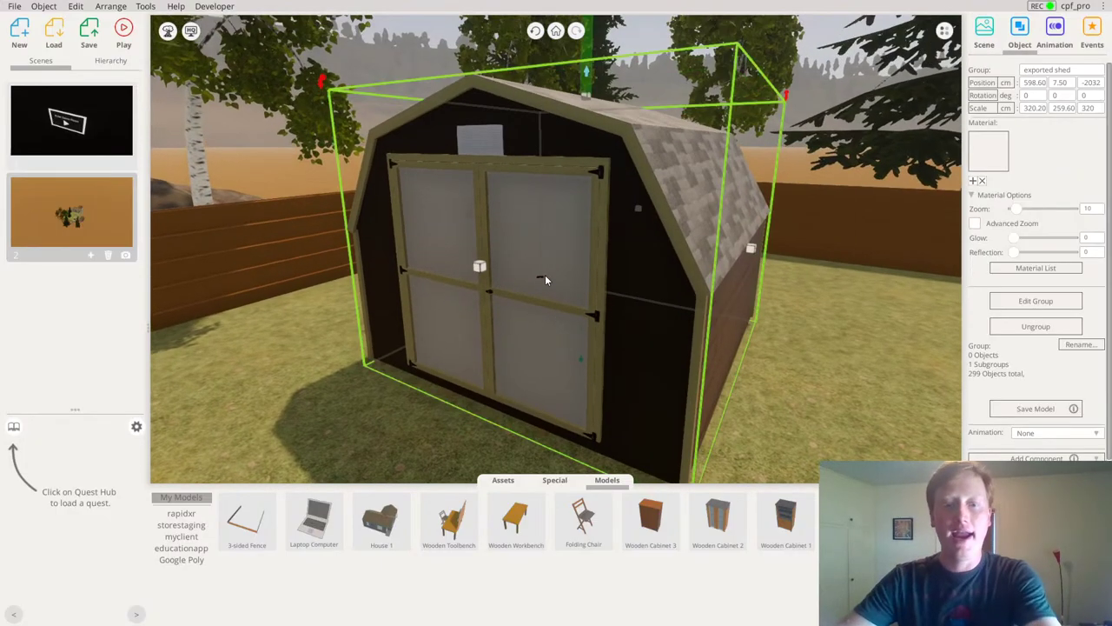
{"action": "right_click_drag", "start_coordinate": [574, 276], "coordinate": [578, 279]}
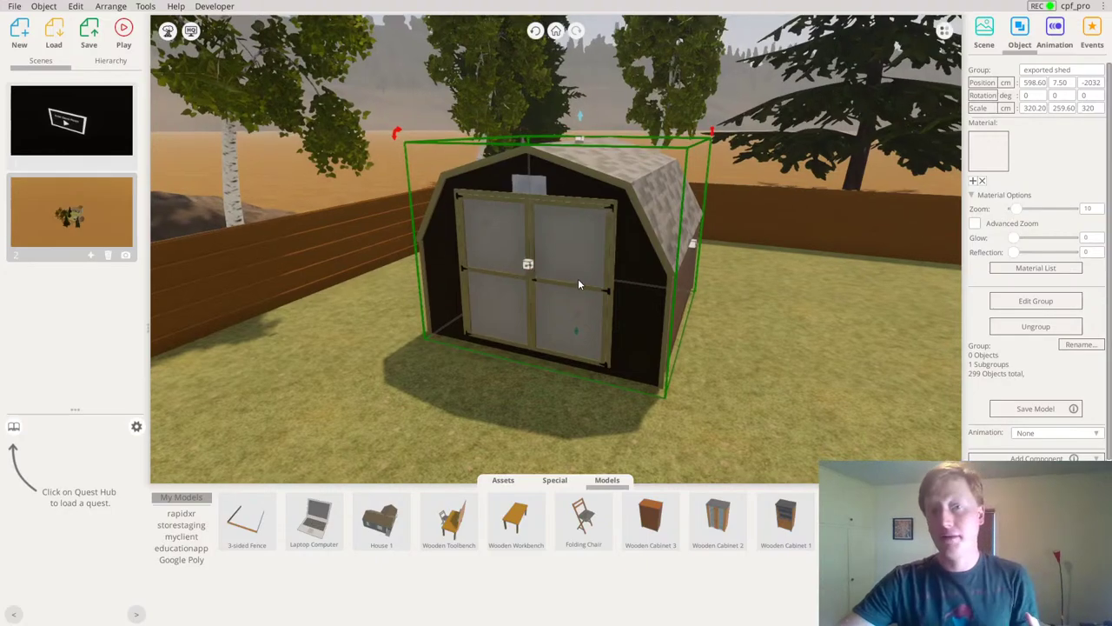
{"action": "scroll", "coordinate": [568, 279], "scroll_direction": "down", "scroll_amount": 1}
{"action": "scroll", "coordinate": [558, 282], "scroll_direction": "down", "scroll_amount": 1}
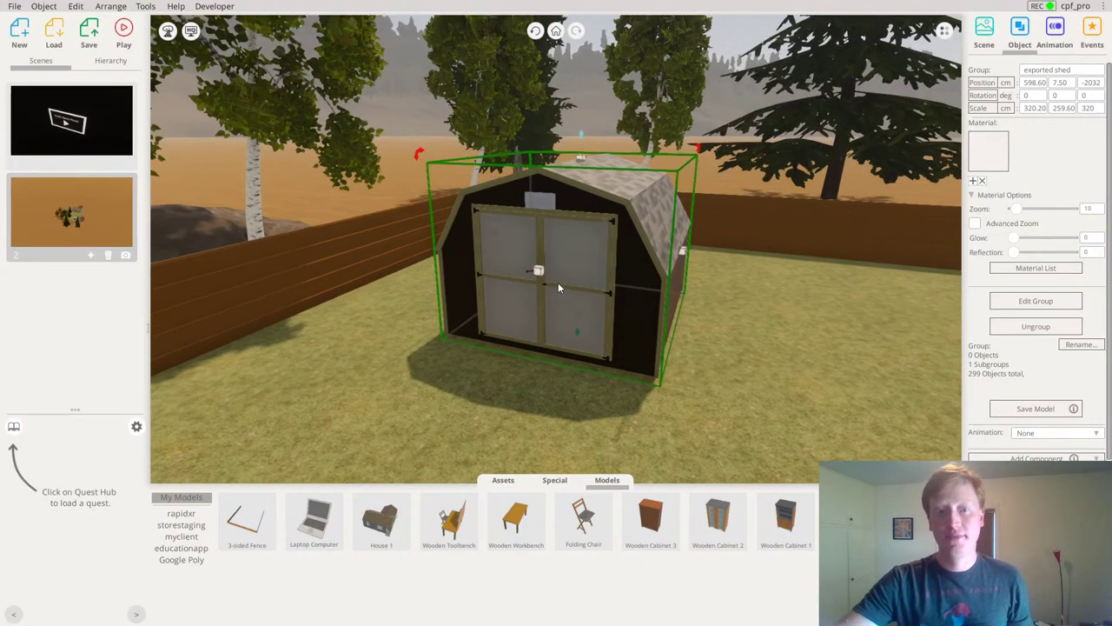
{"action": "scroll", "coordinate": [513, 279], "scroll_direction": "up", "scroll_amount": 5}
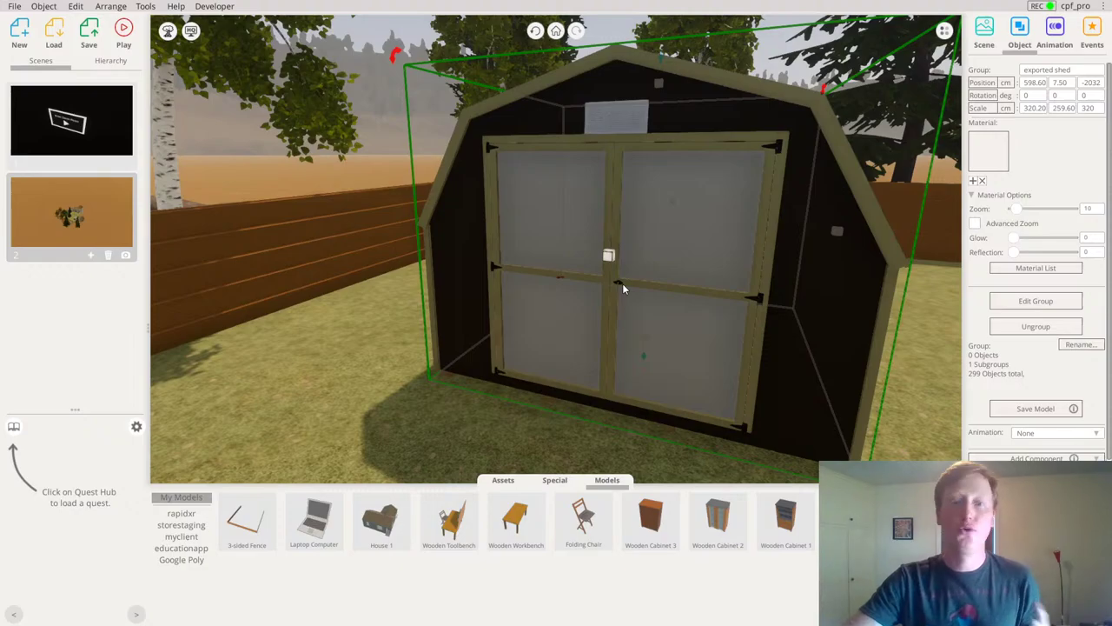
{"action": "scroll", "coordinate": [622, 283], "scroll_direction": "down", "scroll_amount": 5}
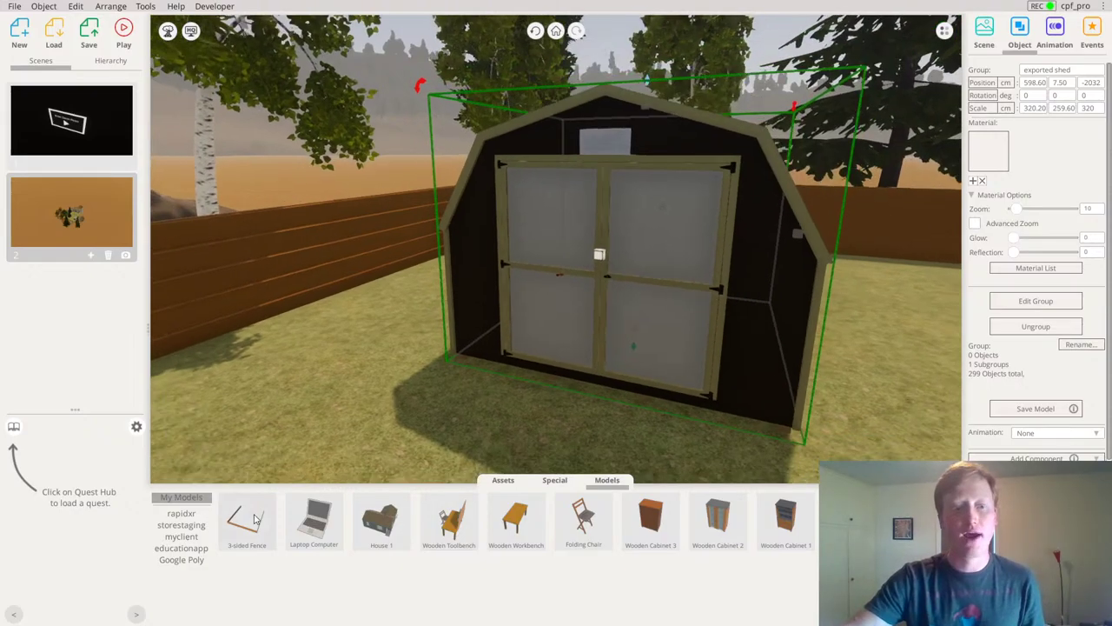
{"action": "scroll", "coordinate": [516, 389], "scroll_direction": "down", "scroll_amount": 2}
{"action": "scroll", "coordinate": [515, 389], "scroll_direction": "down", "scroll_amount": 2}
{"action": "scroll", "coordinate": [522, 400], "scroll_direction": "down", "scroll_amount": 3}
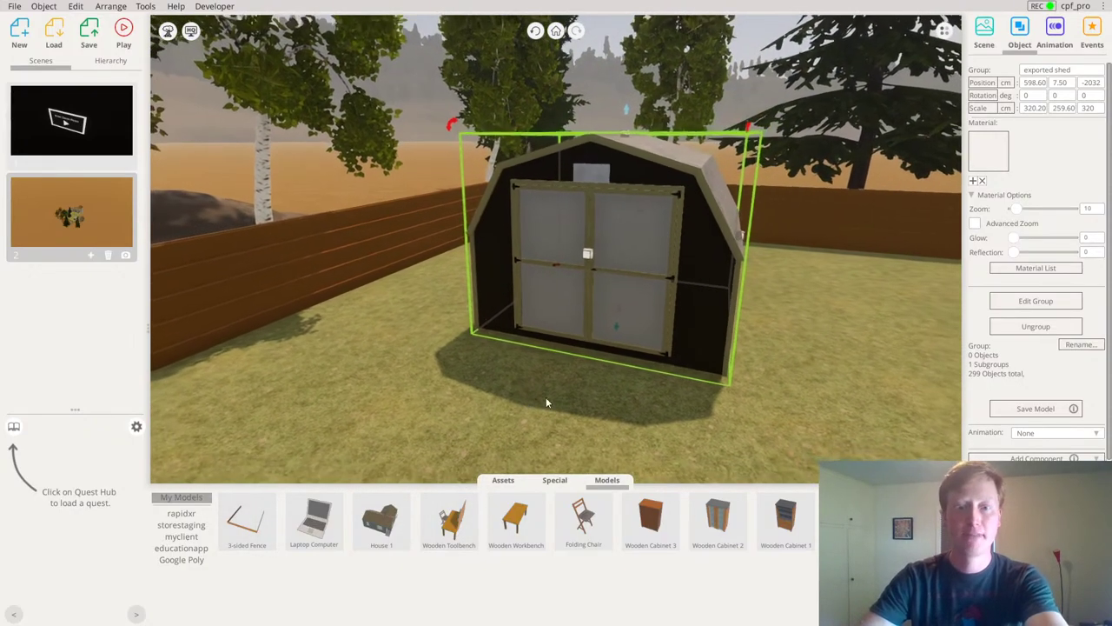
Add a Hinge Point at the lower right corner of the shed's right door
{"action": "left_click", "coordinate": [560, 483]}
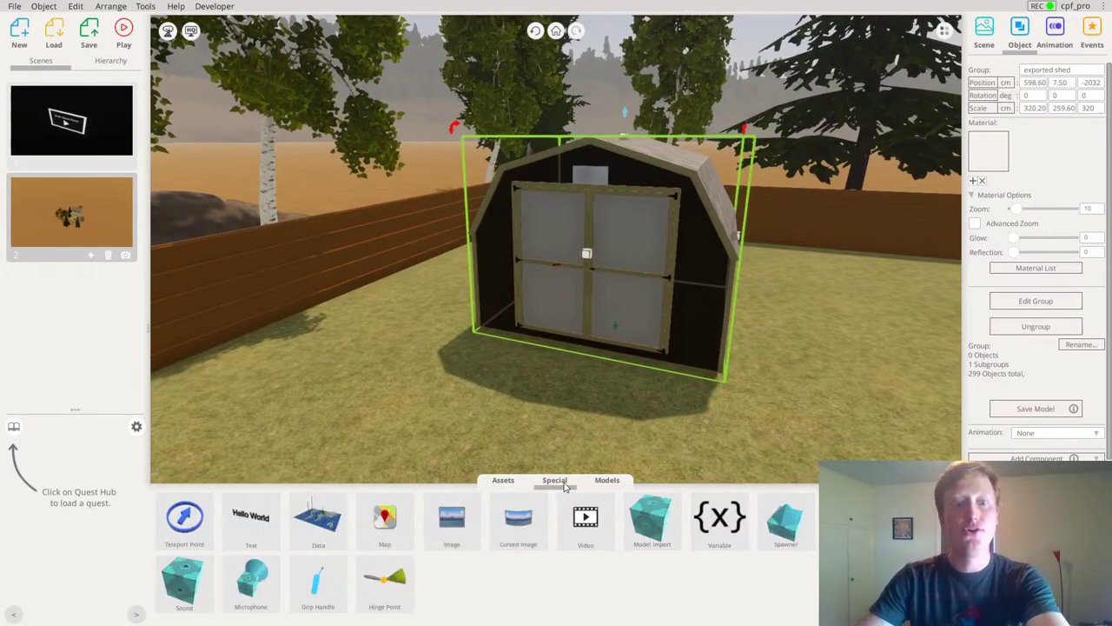
{"action": "left_click_drag", "start_coordinate": [404, 590], "coordinate": [664, 351]}
{"action": "right_click_drag", "start_coordinate": [550, 385], "coordinate": [781, 349]}
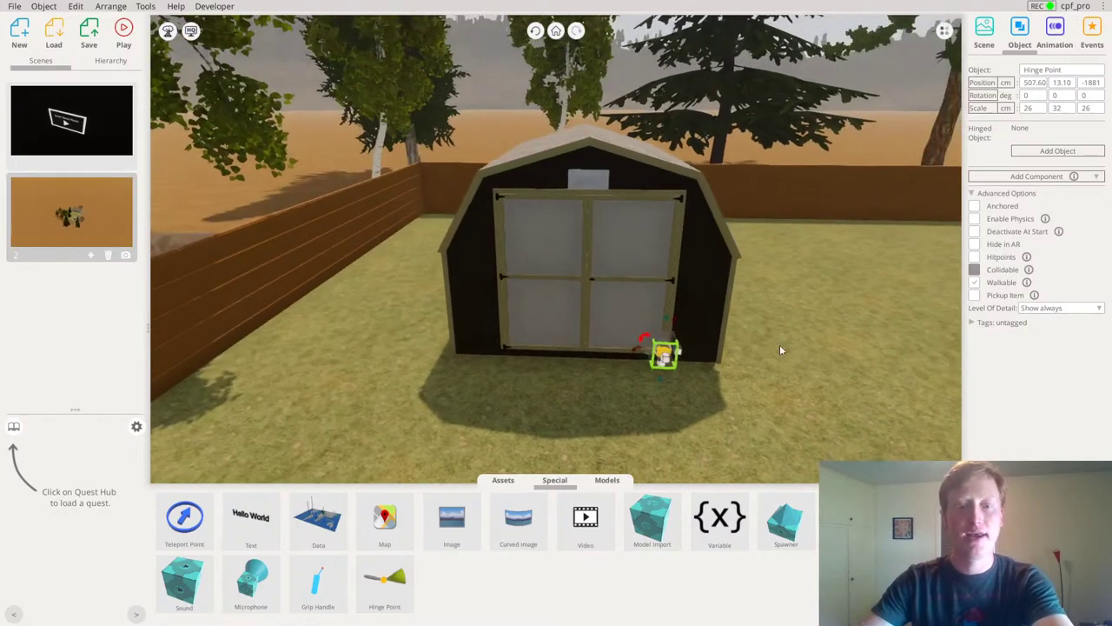
{"action": "scroll", "coordinate": [759, 403], "scroll_direction": "up", "scroll_amount": 3}
{"action": "right_click_drag", "start_coordinate": [759, 404], "coordinate": [683, 330]}
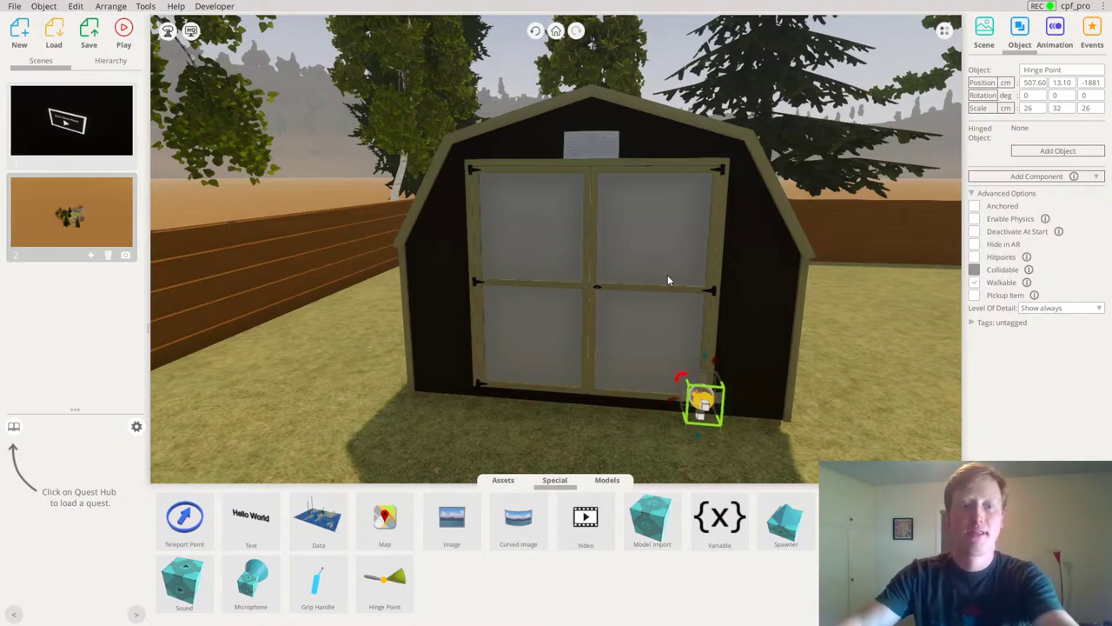
{"action": "right_click_drag", "start_coordinate": [603, 279], "coordinate": [552, 261]}
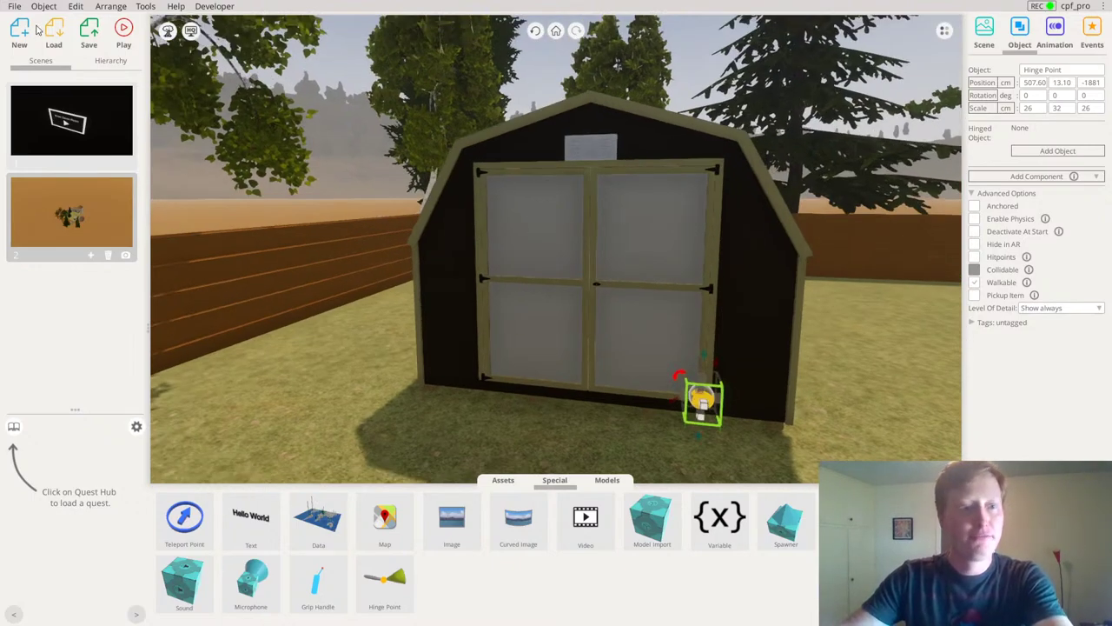
Find the grass cube in the scene hierarchy, rename it Lawn and set it as anchored
{"action": "left_click", "coordinate": [102, 66]}
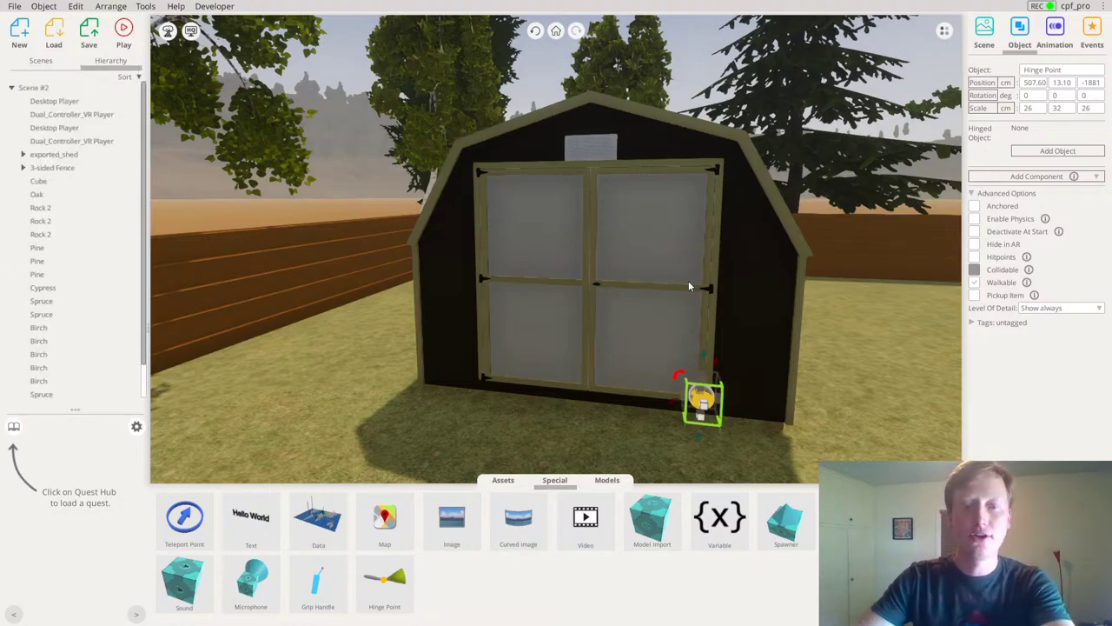
{"action": "left_click_drag", "start_coordinate": [688, 286], "coordinate": [666, 273]}
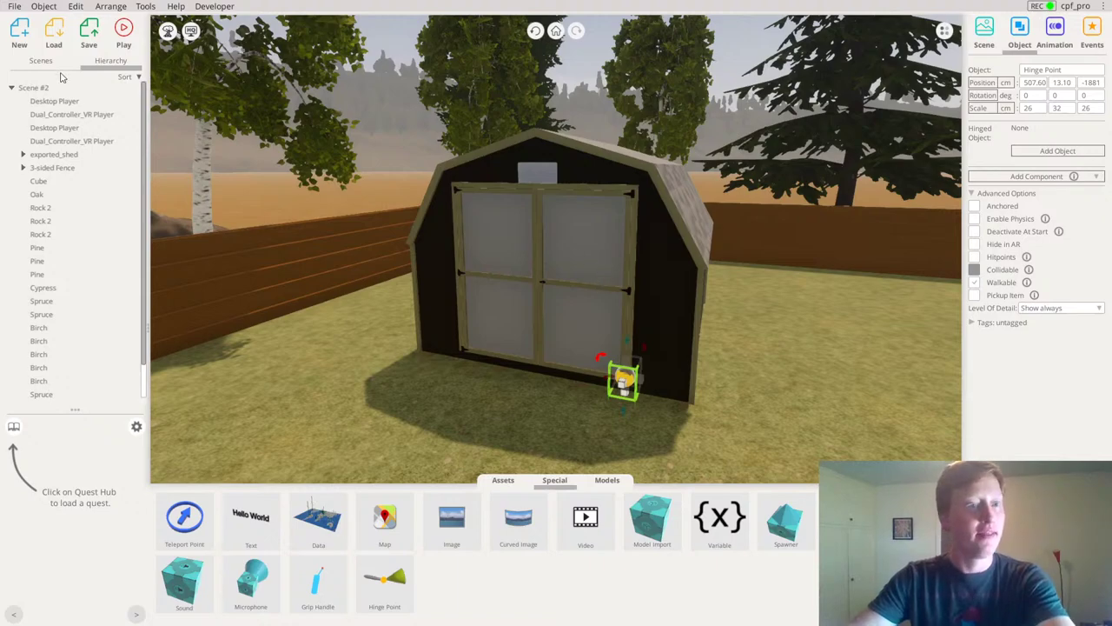
{"action": "left_click", "coordinate": [38, 196]}
{"action": "scroll", "coordinate": [62, 269], "scroll_direction": "down", "scroll_amount": 1}
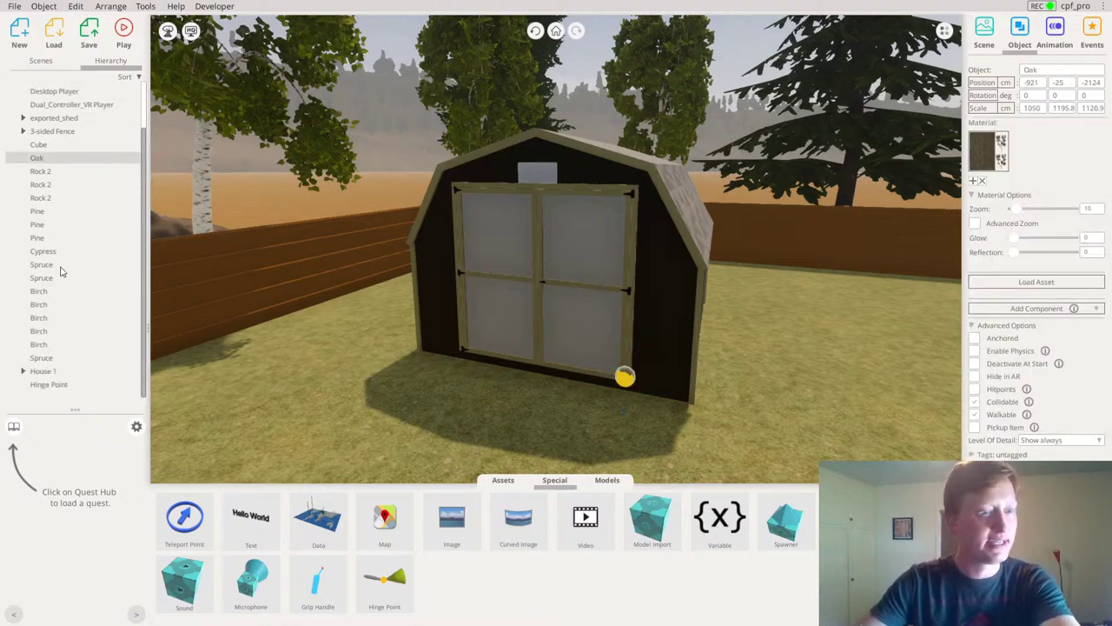
{"action": "left_click", "coordinate": [39, 148]}
{"action": "scroll", "coordinate": [721, 238], "scroll_direction": "down", "scroll_amount": 10}
{"action": "mouse_move", "coordinate": [722, 239]}
{"action": "right_mouse_down"}
{"action": "mouse_move", "coordinate": [519, 406]}
{"action": "mouse_move", "coordinate": [726, 238]}
{"action": "right_mouse_up"}
{"action": "left_click", "coordinate": [1052, 71]}
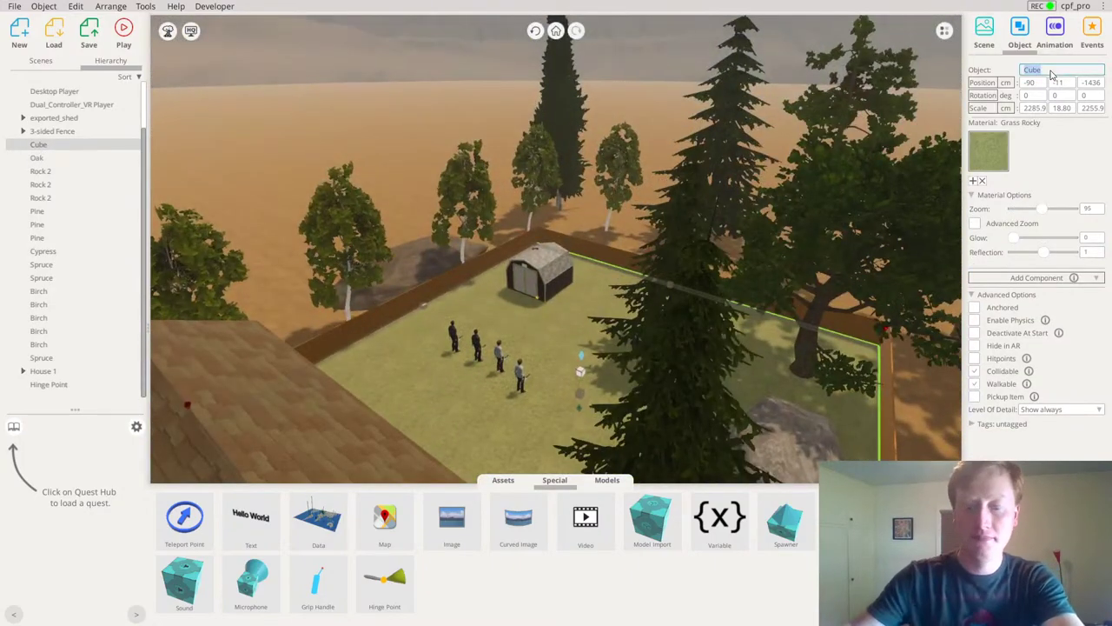
{"action": "type", "text": "Lawn"}
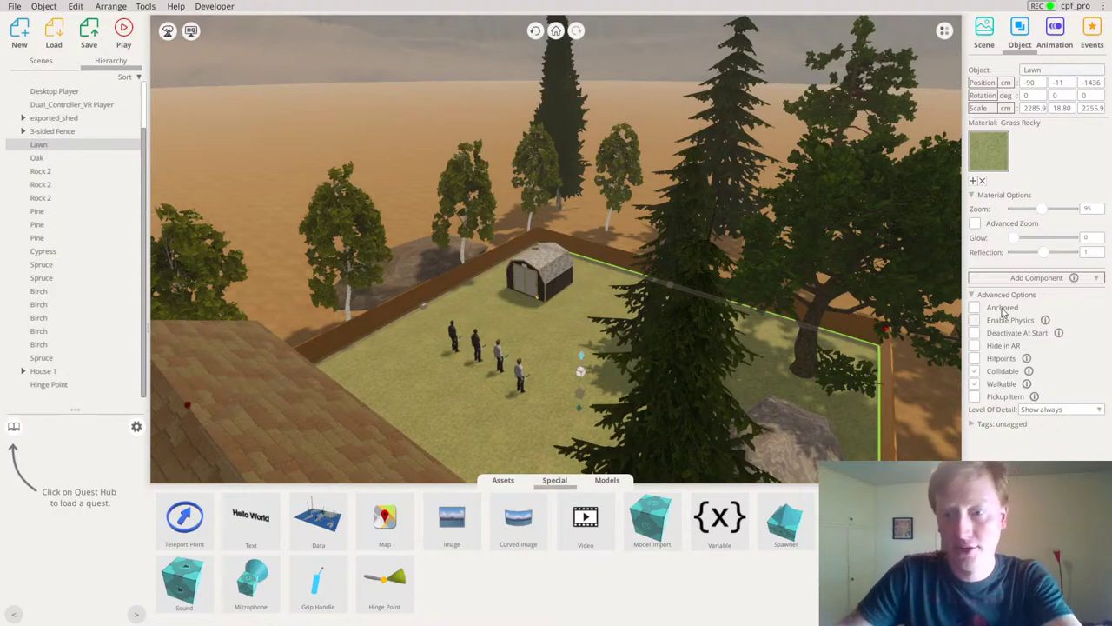
{"action": "left_click", "coordinate": [1003, 309]}
Group all objects from Oak through the last Spruce in the hierarchy and name the group Trees and Rocks
{"action": "left_click", "coordinate": [37, 158]}
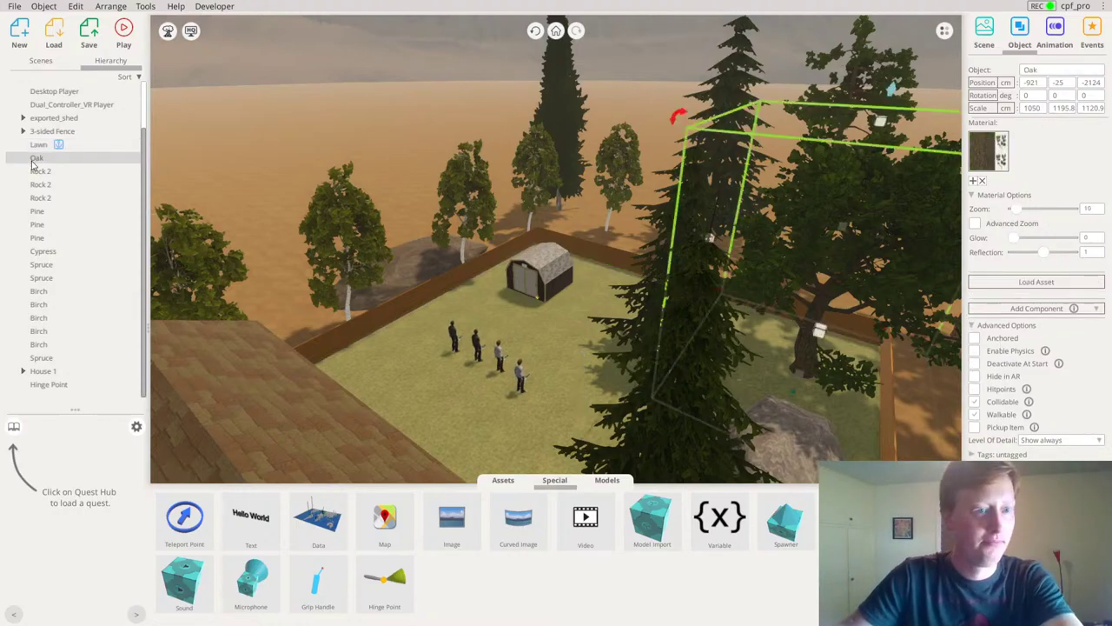
{"action": "left_click", "coordinate": [43, 358], "text": "shift"}
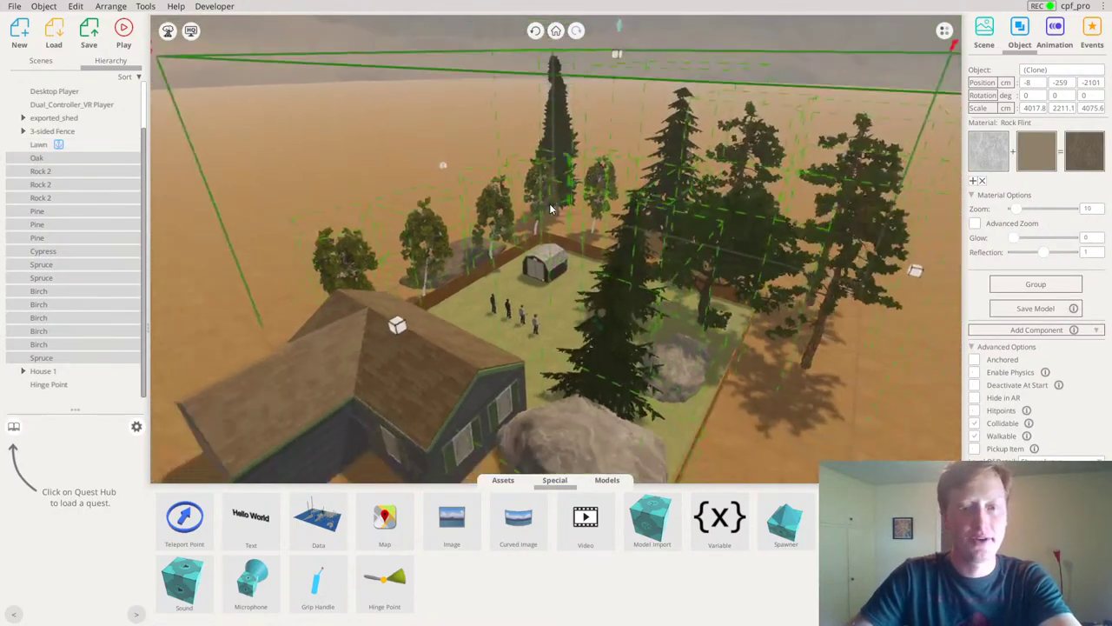
{"action": "left_click", "coordinate": [1036, 284]}
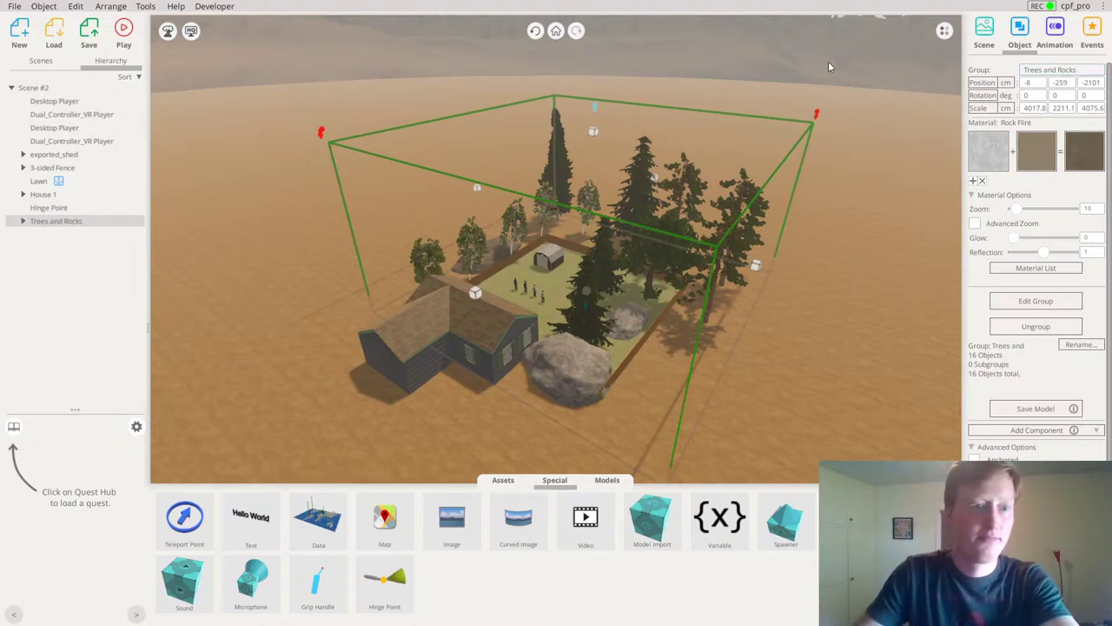
{"action": "key", "text": "Return"}
{"action": "scroll", "coordinate": [330, 278], "scroll_direction": "up", "scroll_amount": 3}
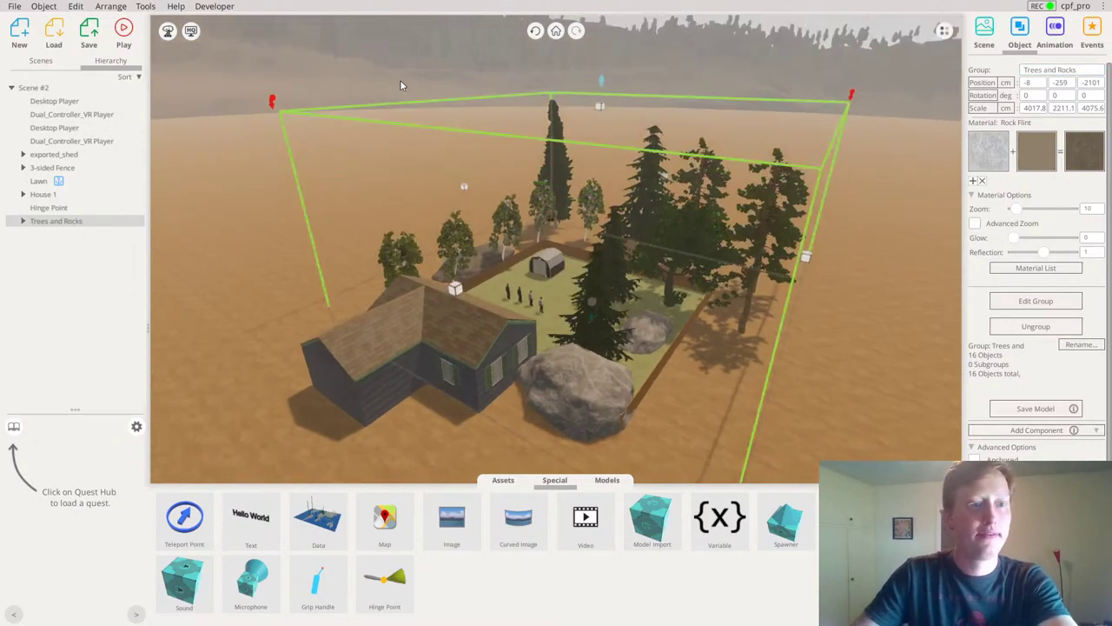
Drill into the exported_shed group until the subgroup of the shed's right door is selected
{"action": "left_click", "coordinate": [389, 181]}
{"action": "scroll", "coordinate": [535, 431], "scroll_direction": "up", "scroll_amount": 6}
{"action": "scroll", "coordinate": [535, 431], "scroll_direction": "up", "scroll_amount": 3}
{"action": "right_click_drag", "start_coordinate": [677, 276], "coordinate": [748, 239]}
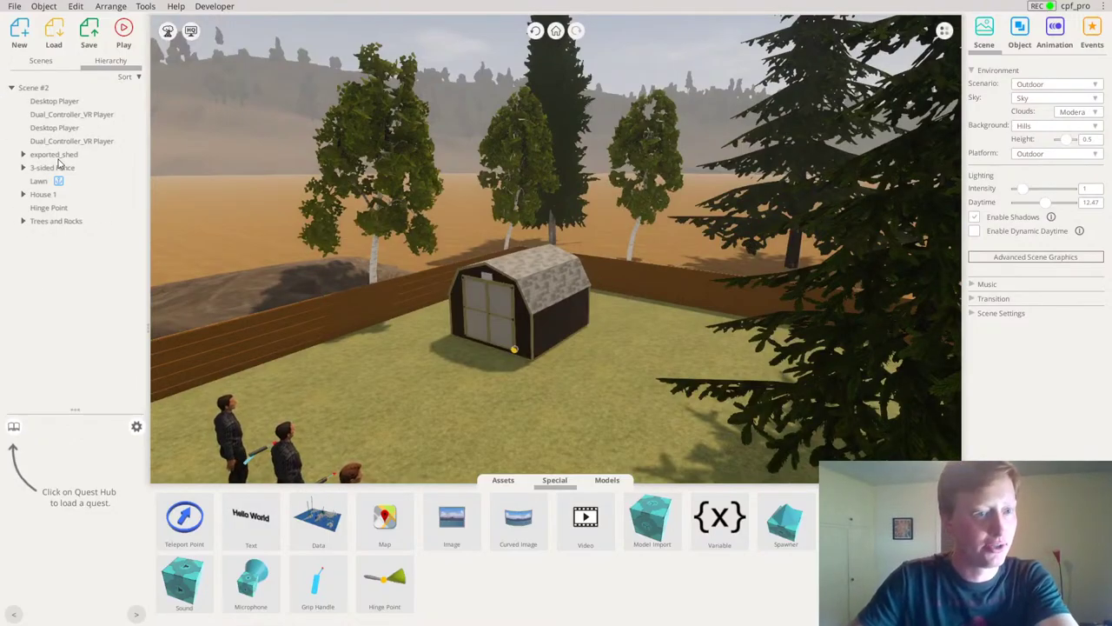
{"action": "scroll", "coordinate": [428, 221], "scroll_direction": "up", "scroll_amount": 8}
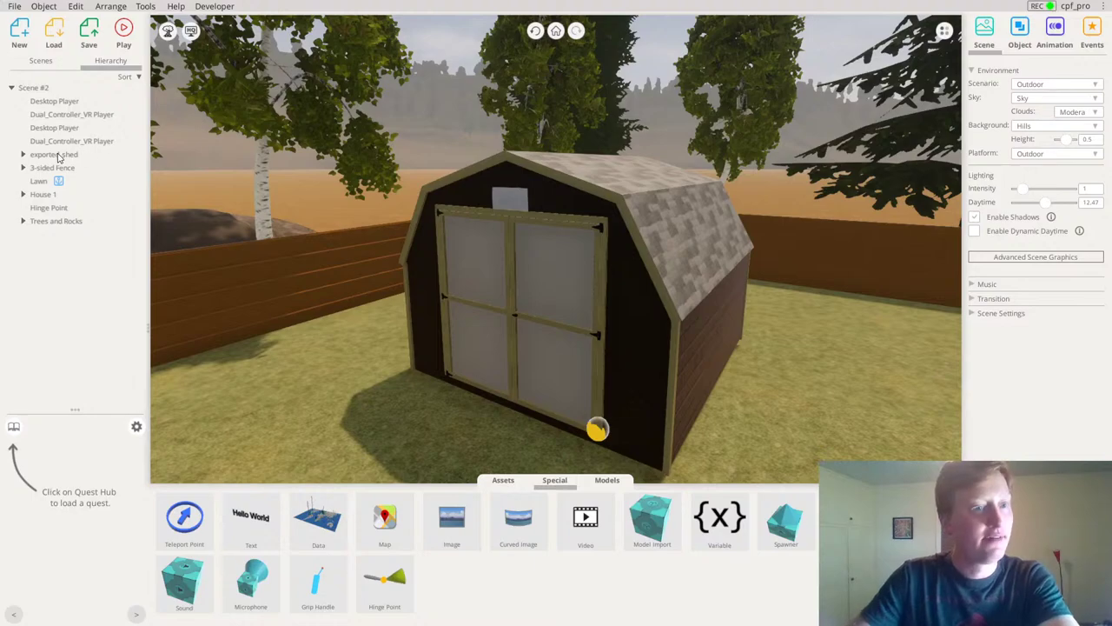
{"action": "left_click", "coordinate": [68, 157]}
{"action": "left_click", "coordinate": [24, 154]}
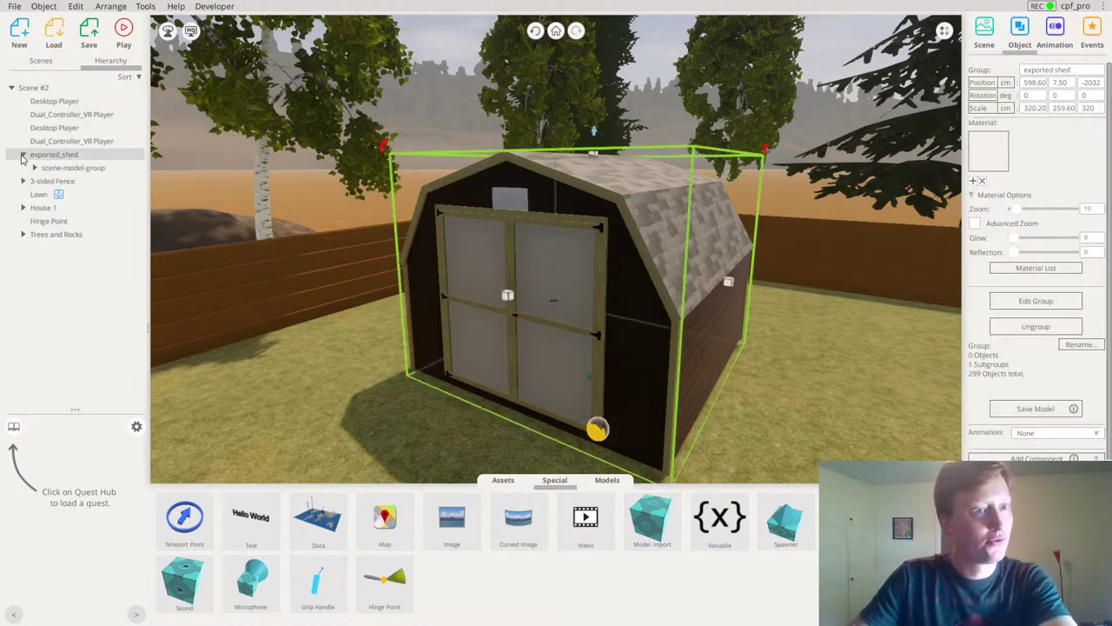
{"action": "left_click", "coordinate": [551, 315]}
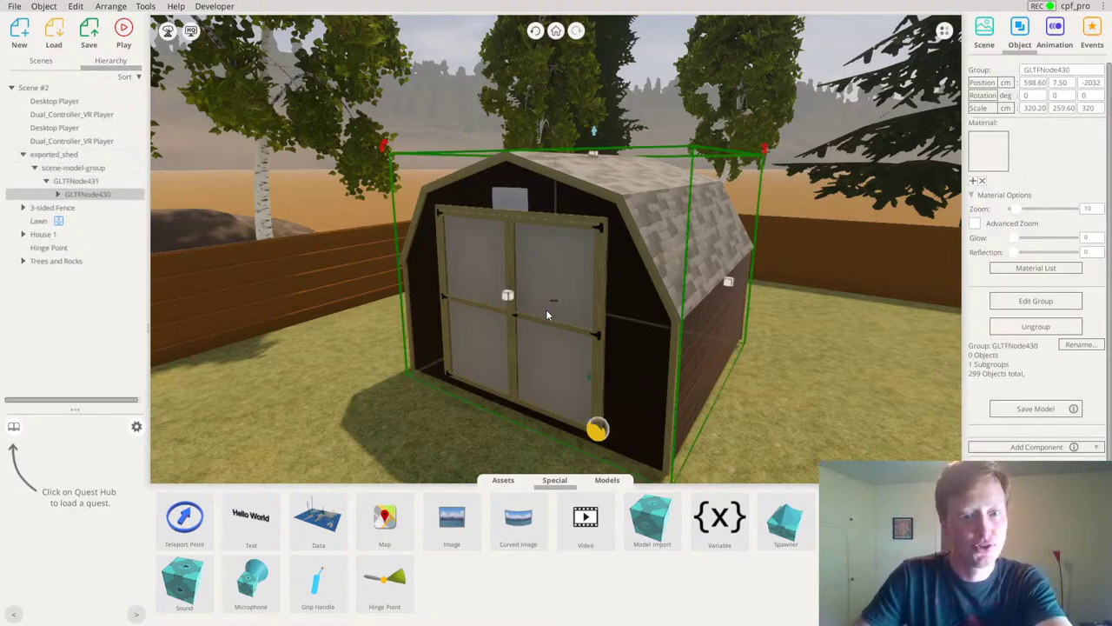
{"action": "left_click", "coordinate": [546, 310]}
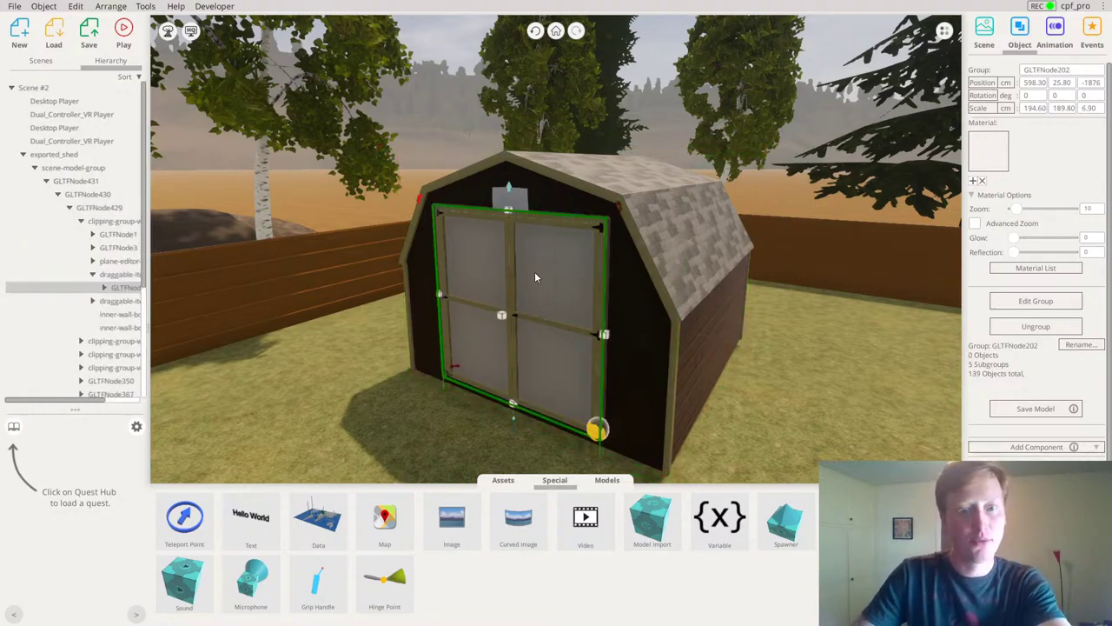
{"action": "left_click", "coordinate": [535, 271]}
Examine the right door's selection from several angles, and find the left door's subgroup next to it in the hierarchy
{"action": "right_click_drag", "start_coordinate": [549, 276], "coordinate": [556, 224]}
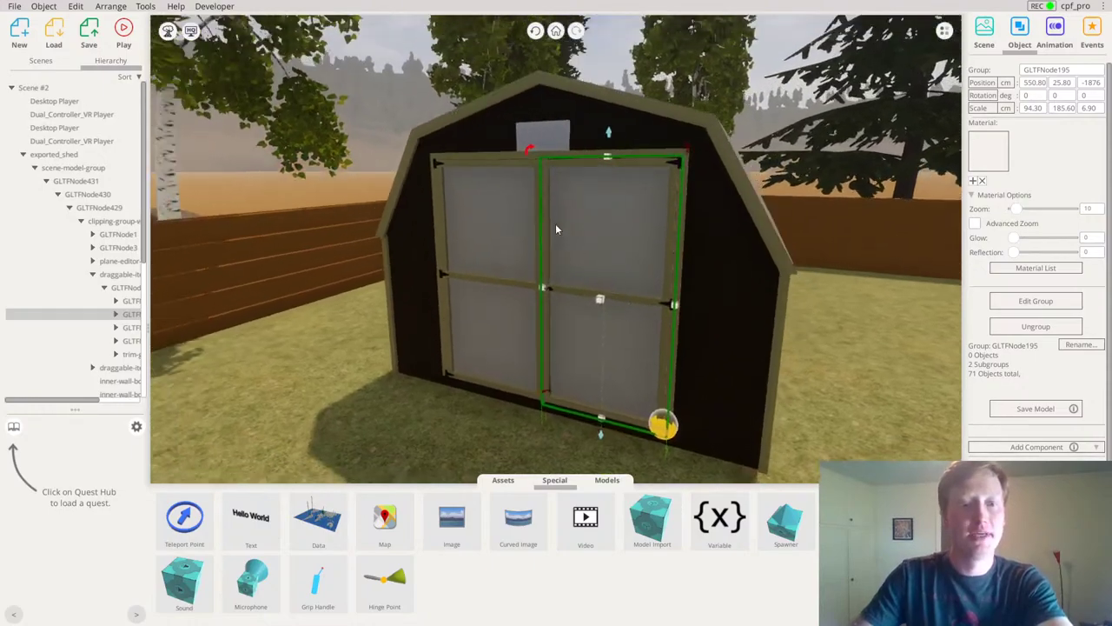
{"action": "right_click_drag", "start_coordinate": [659, 234], "coordinate": [570, 275]}
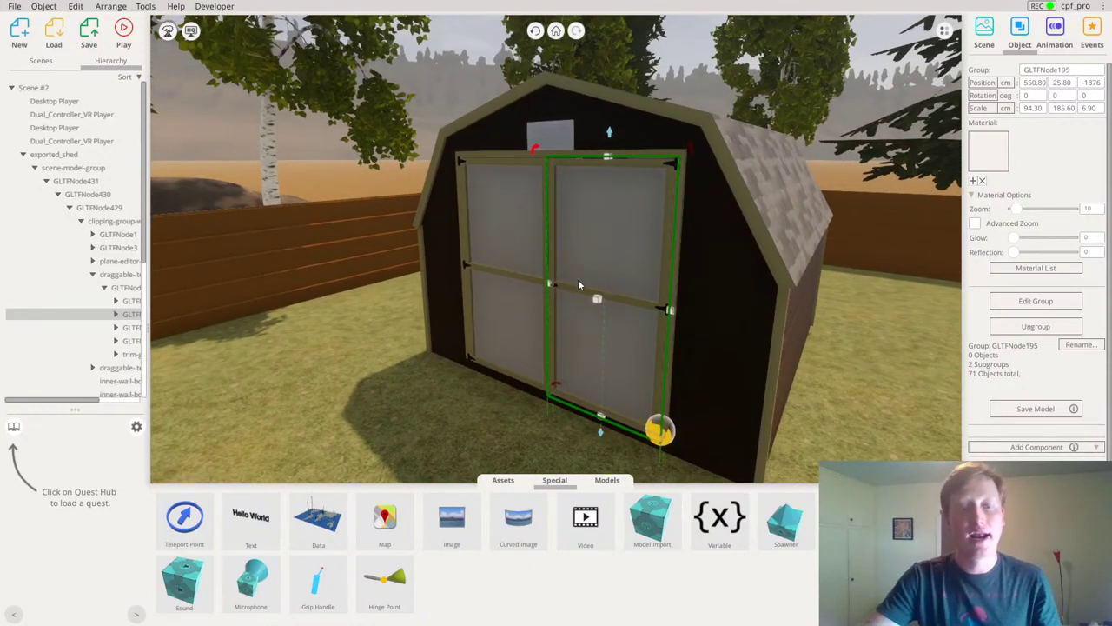
{"action": "right_click_drag", "start_coordinate": [658, 226], "coordinate": [610, 195]}
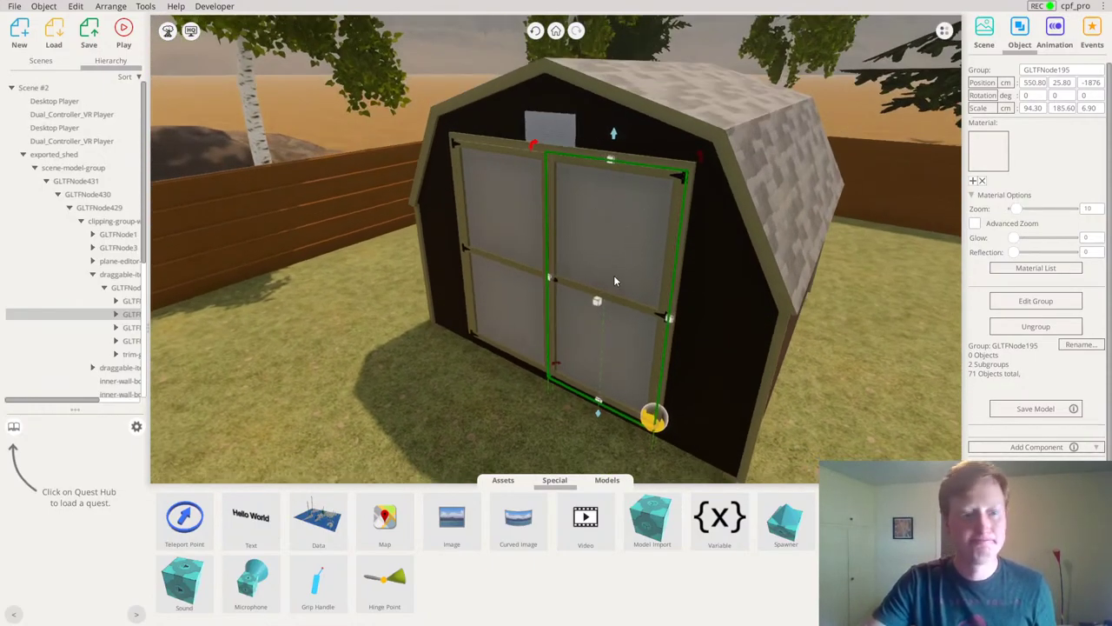
{"action": "right_click_drag", "start_coordinate": [588, 318], "coordinate": [609, 220]}
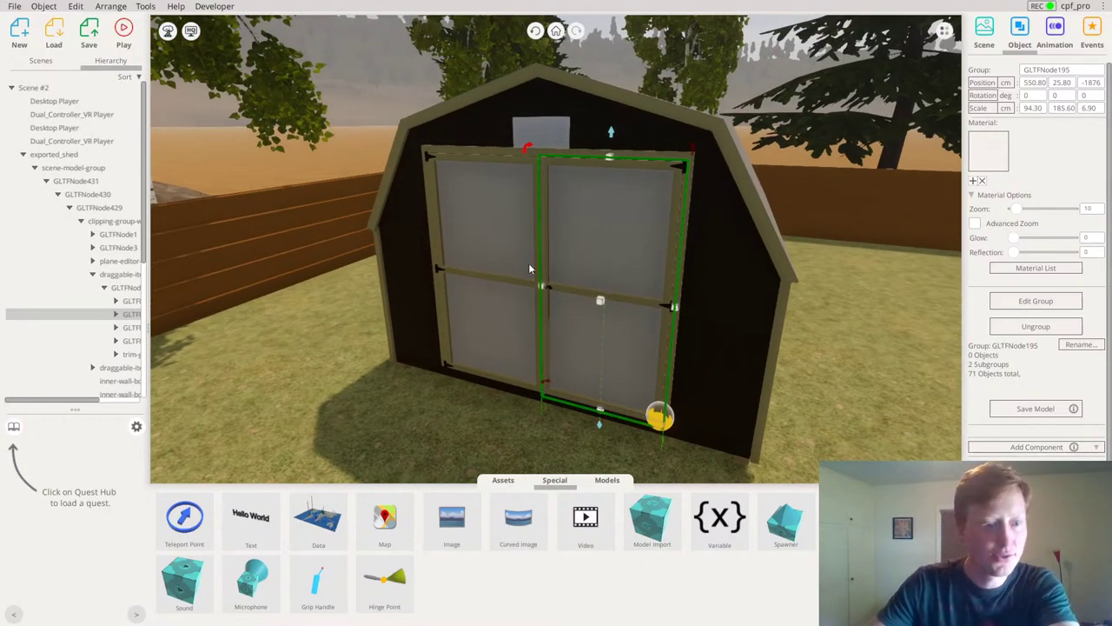
{"action": "left_click", "coordinate": [129, 301]}
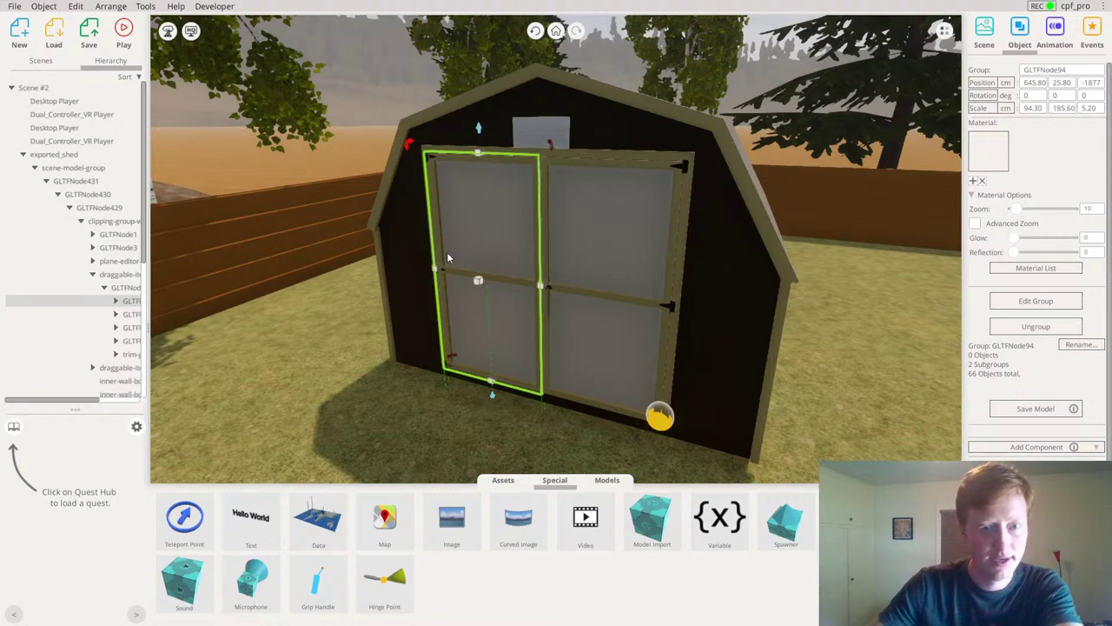
Copy the Hinge Point and place the duplicate at the lower outer corner of the shed's left door
{"action": "left_click", "coordinate": [658, 432]}
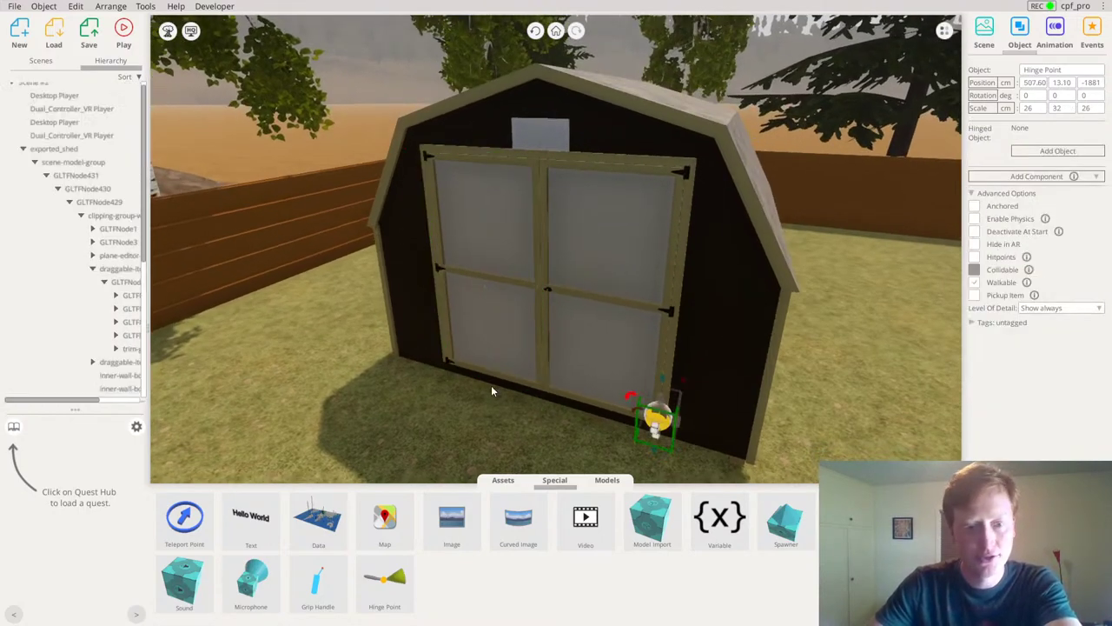
{"action": "key", "text": "ctrl+v"}
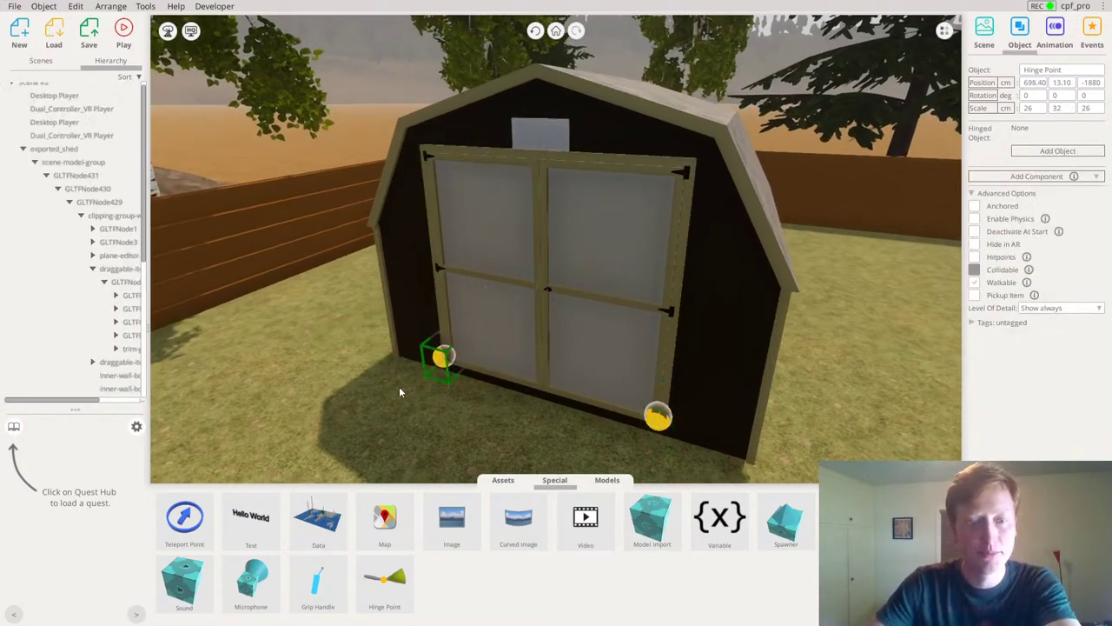
{"action": "middle_click_drag", "start_coordinate": [400, 392], "coordinate": [511, 374]}
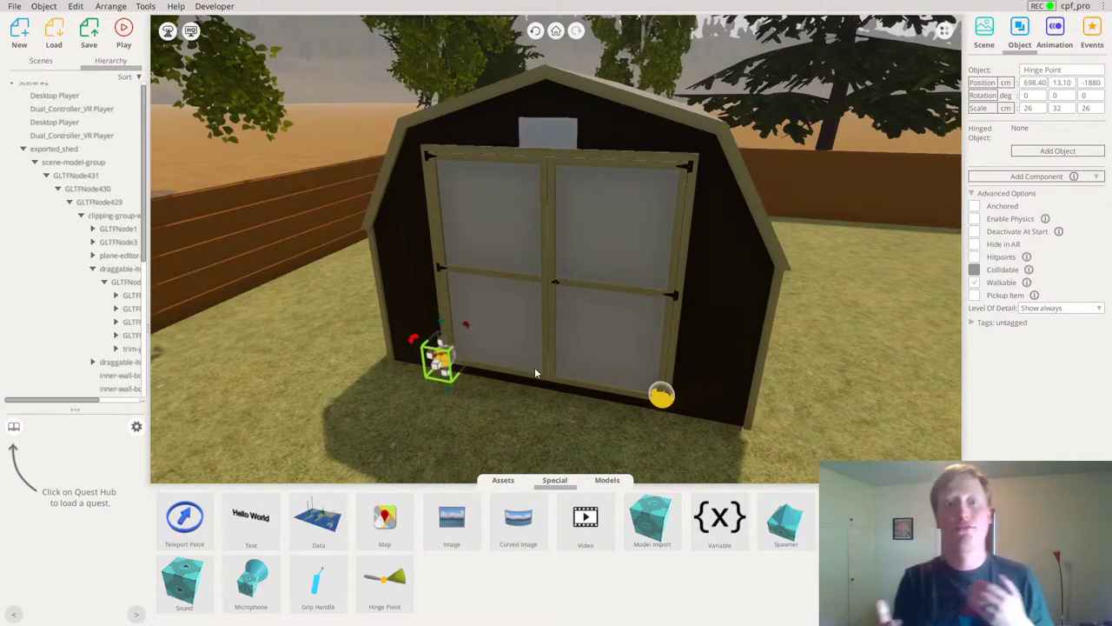
Set the right door's group, GLTFNode195, as the hinged object of the Hinge Point at that door
{"action": "left_click", "coordinate": [661, 397]}
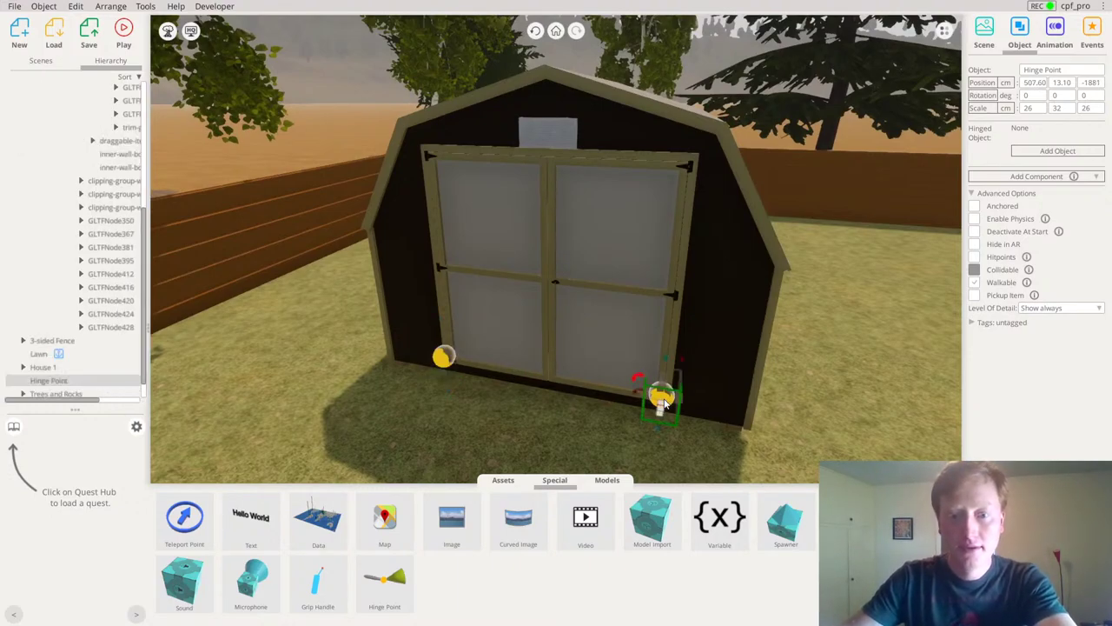
{"action": "scroll", "coordinate": [124, 210], "scroll_direction": "up", "scroll_amount": 3}
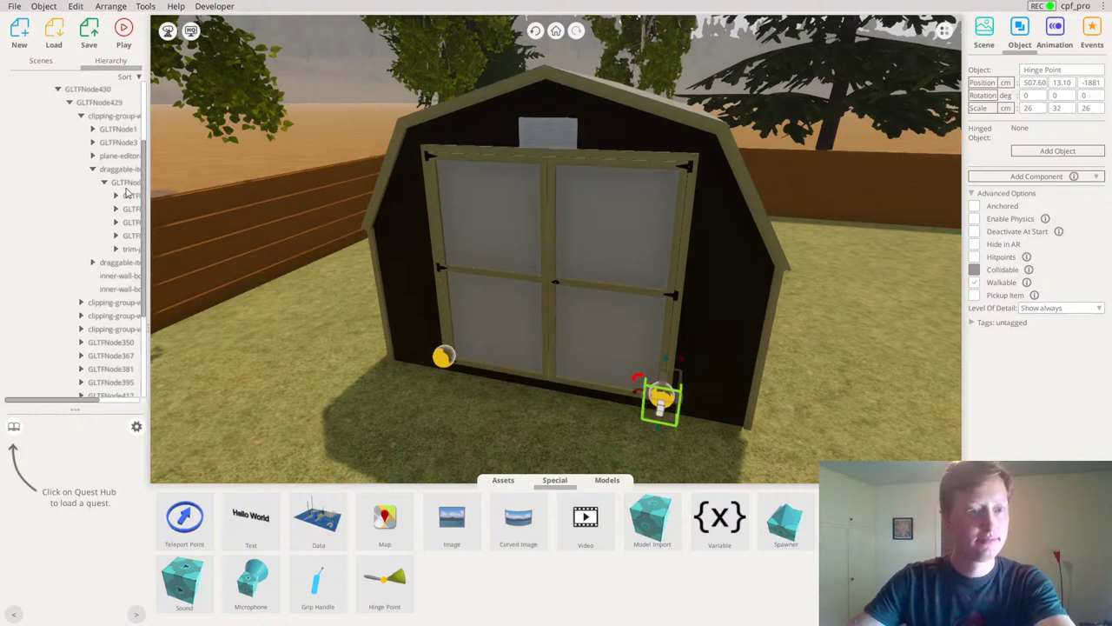
{"action": "left_click", "coordinate": [127, 197]}
{"action": "left_click", "coordinate": [132, 209]}
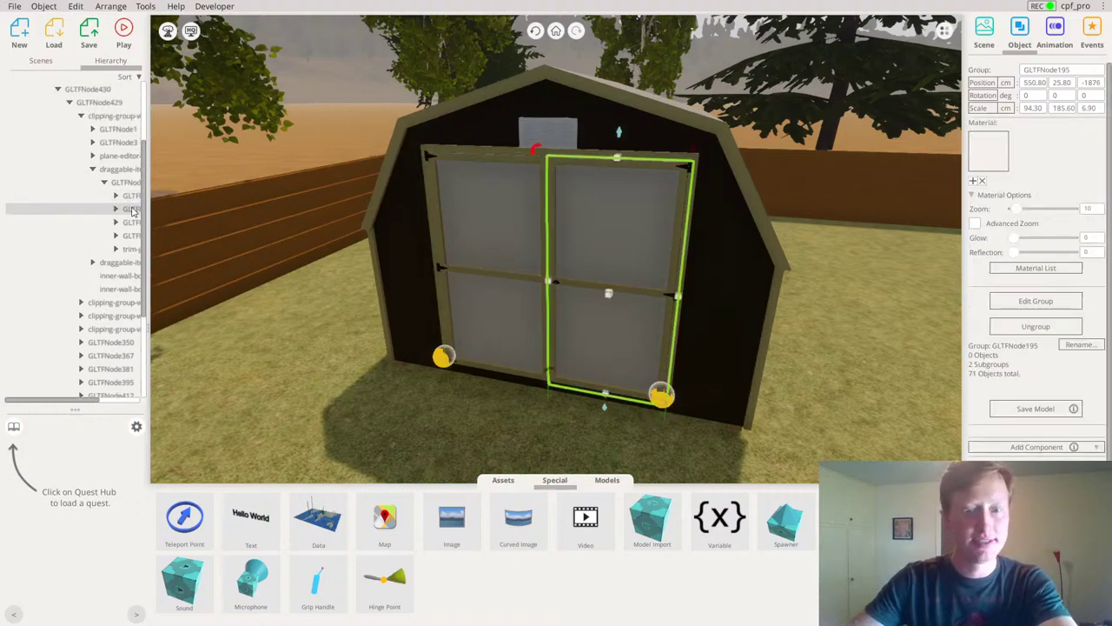
{"action": "left_click", "coordinate": [669, 403]}
{"action": "left_click", "coordinate": [662, 399]}
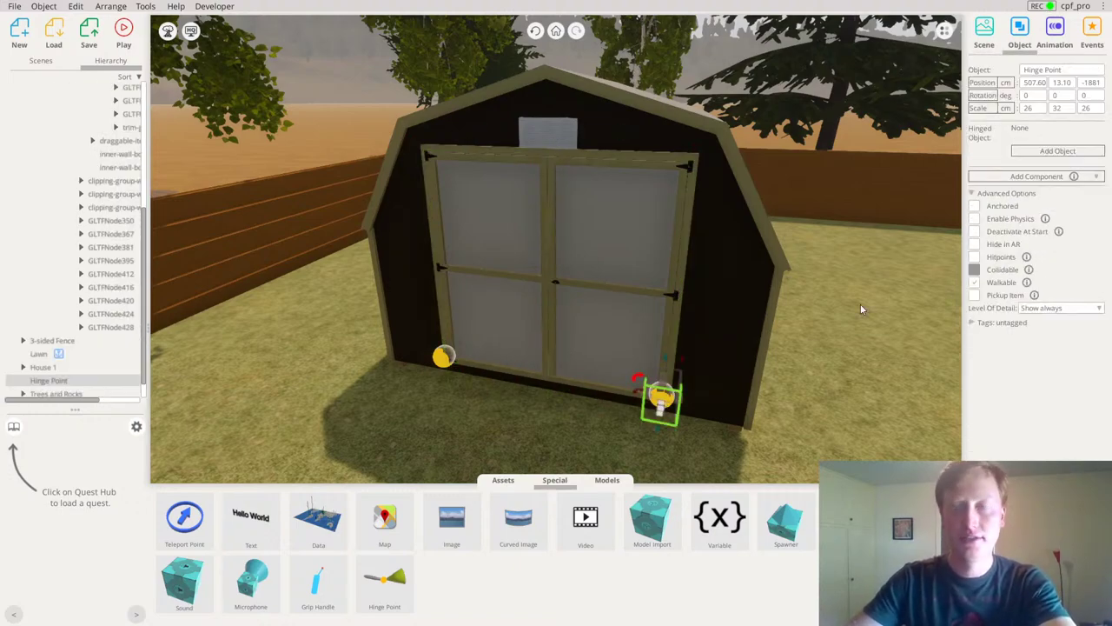
{"action": "left_click", "coordinate": [1062, 153]}
{"action": "scroll", "coordinate": [124, 281], "scroll_direction": "up", "scroll_amount": 3}
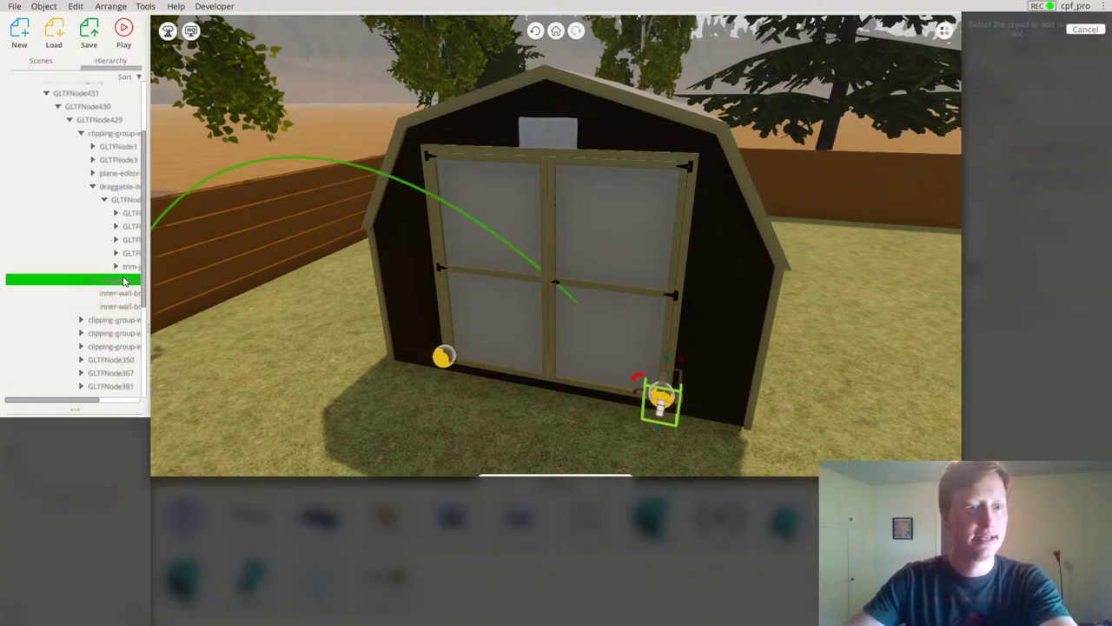
{"action": "scroll", "coordinate": [124, 281], "scroll_direction": "up", "scroll_amount": 1}
{"action": "left_click", "coordinate": [137, 245]}
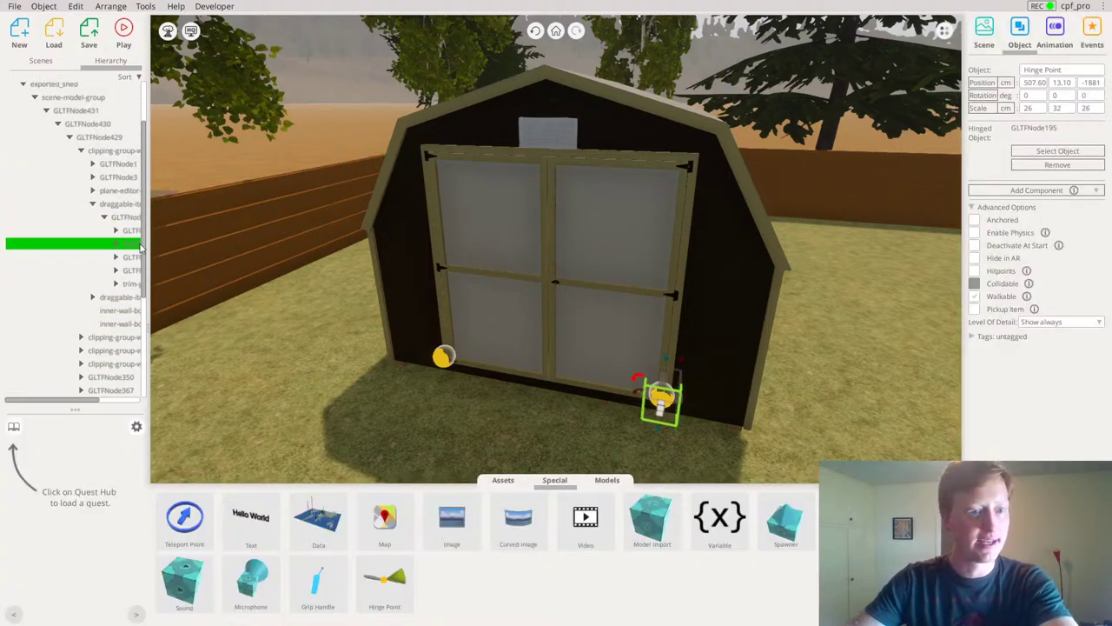
Set the left door's group, GLTFNode94, as the hinged object of the Hinge Point at that door
{"action": "left_click", "coordinate": [445, 351]}
{"action": "left_click", "coordinate": [1058, 151]}
{"action": "scroll", "coordinate": [130, 287], "scroll_direction": "up", "scroll_amount": 3}
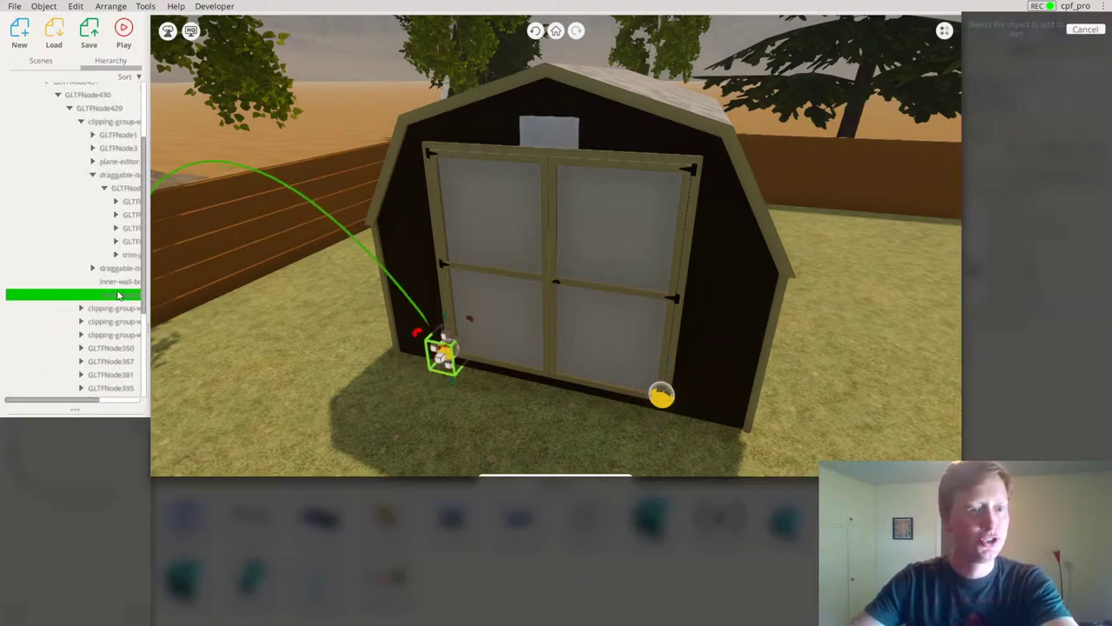
{"action": "left_click", "coordinate": [135, 205]}
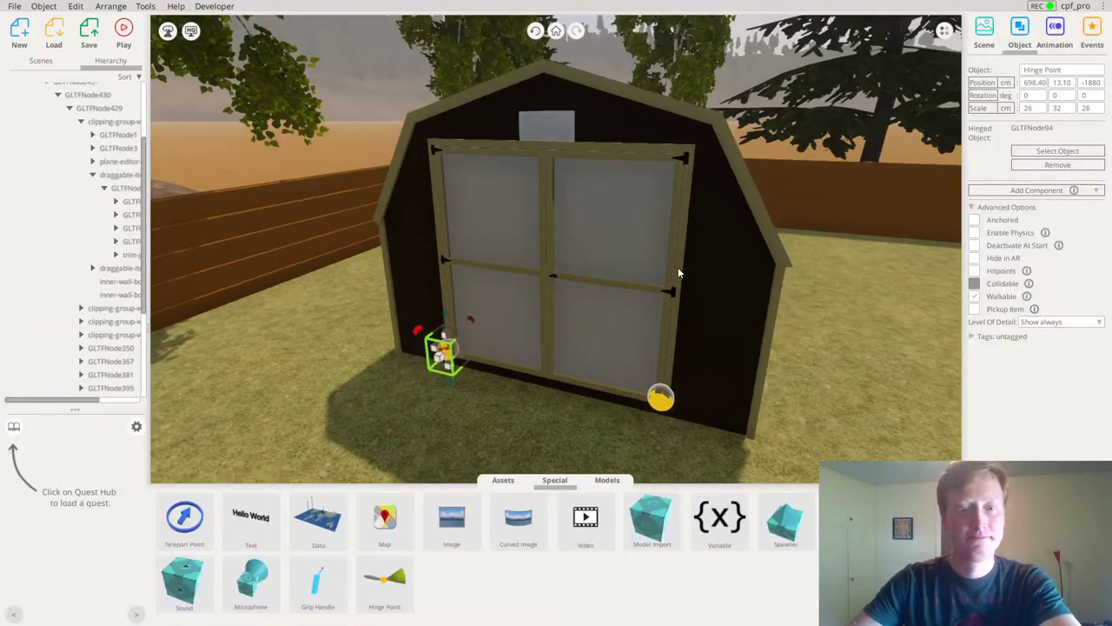
Create an animation for the left door group by rotating it outward about its hinge into an open position
{"action": "left_click", "coordinate": [132, 201]}
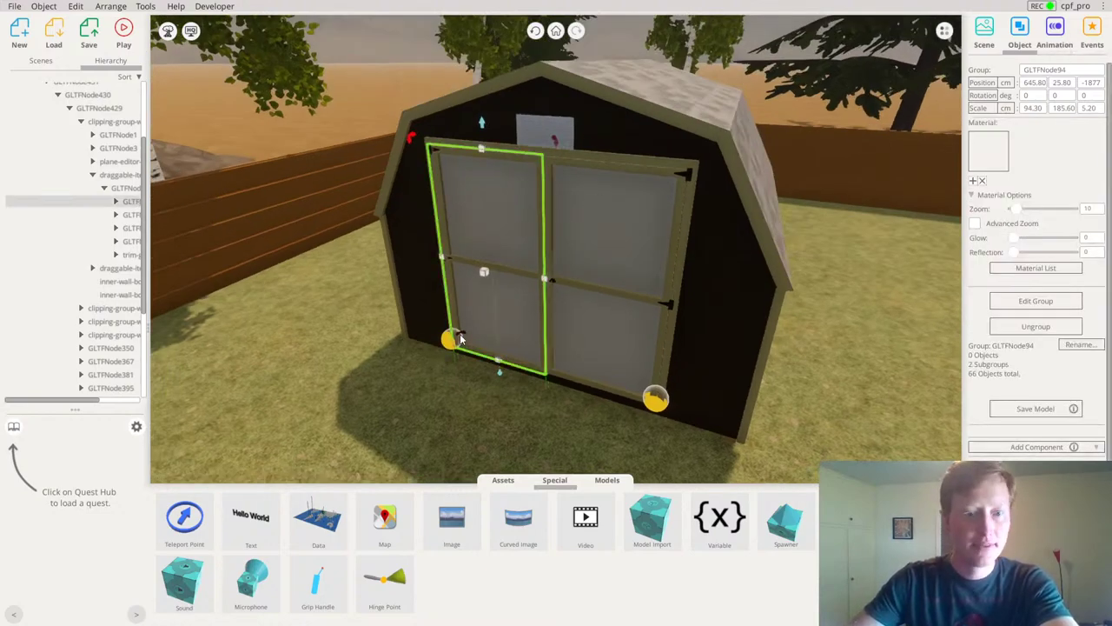
{"action": "mouse_move", "coordinate": [461, 338]}
{"action": "left_mouse_down"}
{"action": "mouse_move", "coordinate": [490, 328]}
{"action": "mouse_move", "coordinate": [454, 337]}
{"action": "left_mouse_up"}
{"action": "left_click", "coordinate": [1055, 35]}
{"action": "scroll", "coordinate": [640, 141], "scroll_direction": "down", "scroll_amount": 3}
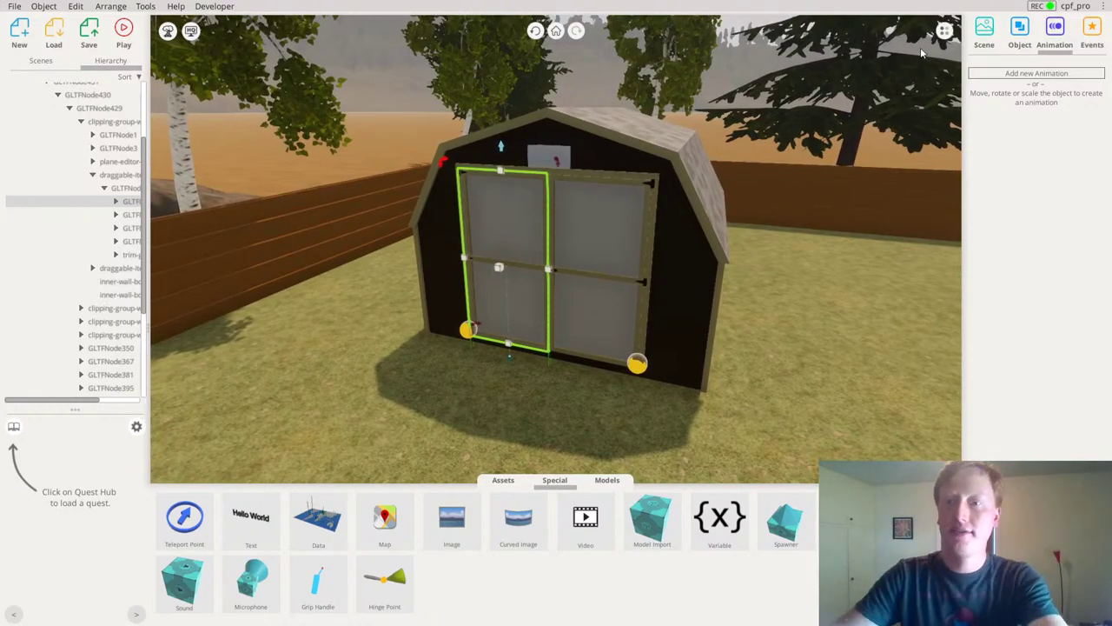
{"action": "middle_click_drag", "start_coordinate": [442, 186], "coordinate": [447, 221]}
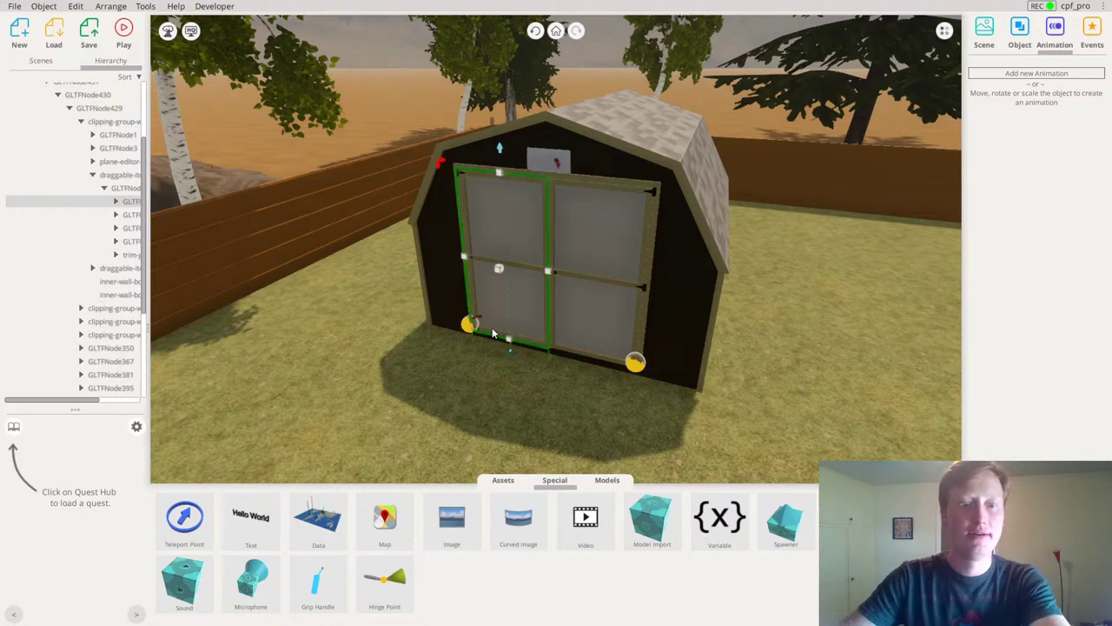
{"action": "left_click_drag", "start_coordinate": [476, 322], "coordinate": [549, 319]}
{"action": "middle_click_drag", "start_coordinate": [519, 291], "coordinate": [516, 134]}
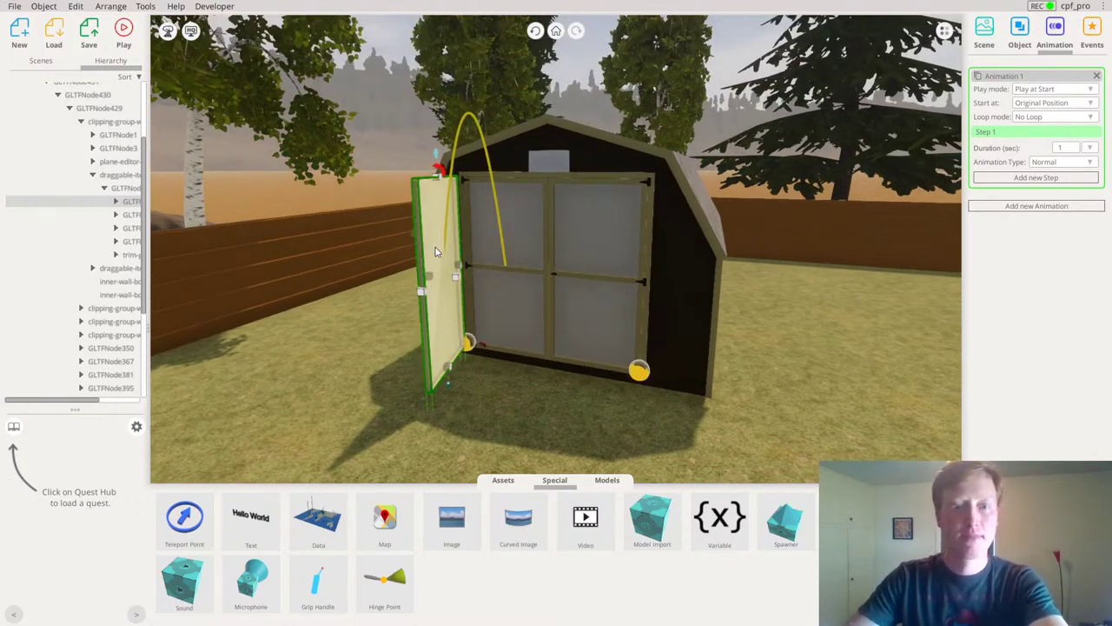
{"action": "scroll", "coordinate": [489, 256], "scroll_direction": "up", "scroll_amount": 3}
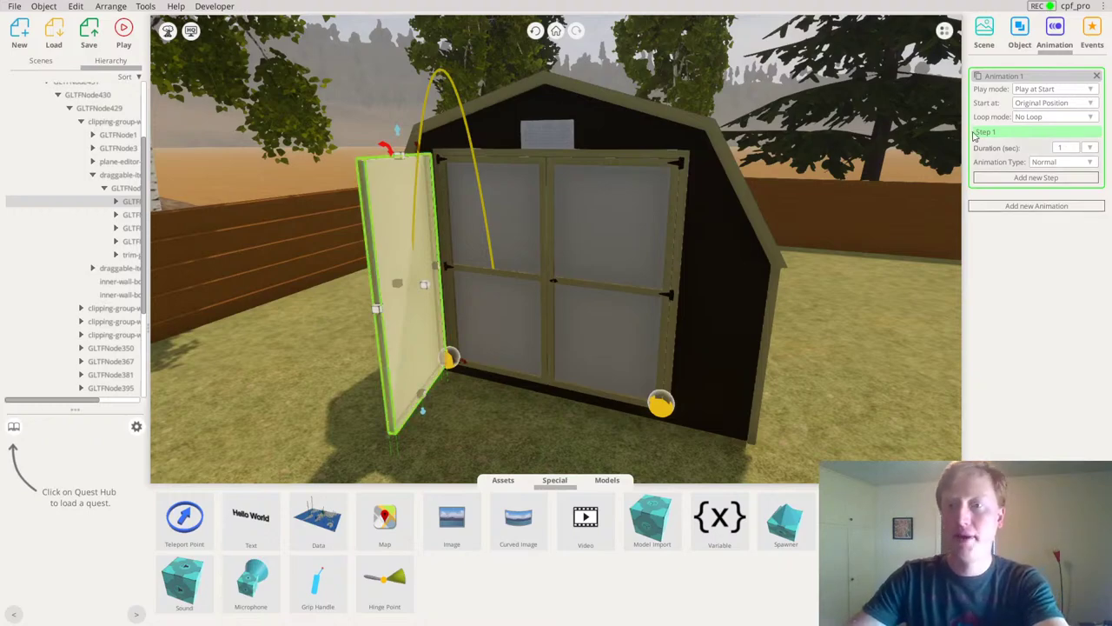
Configure the left door's animation to Play at Time with start time 4, duration 2 seconds and the Ease In type
{"action": "left_click", "coordinate": [1046, 91]}
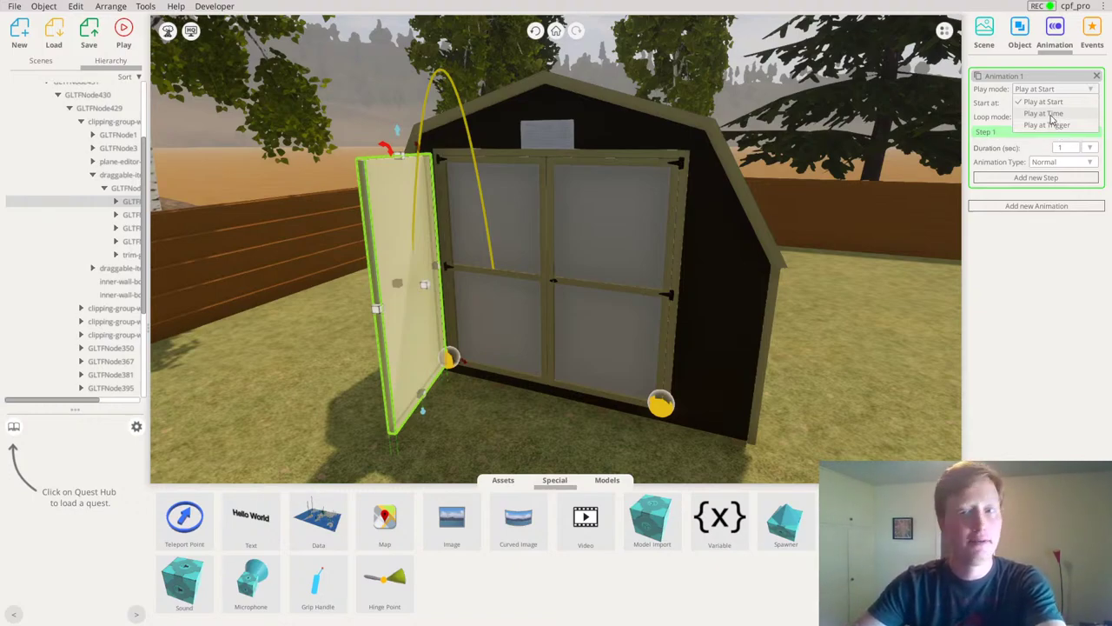
{"action": "left_click", "coordinate": [1049, 115]}
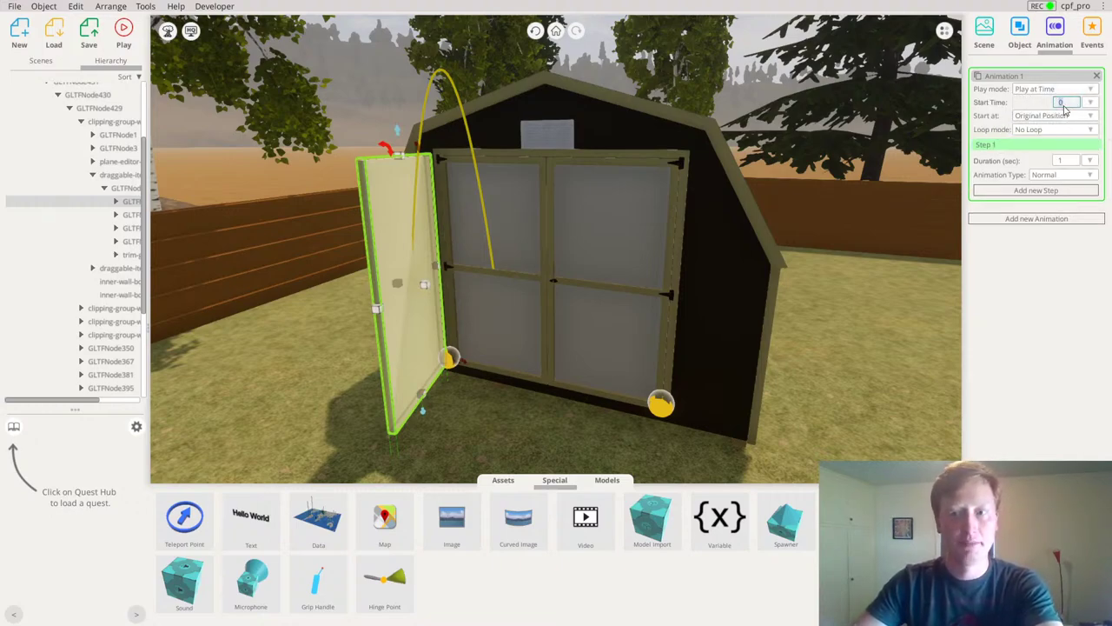
{"action": "right_click_drag", "start_coordinate": [546, 213], "coordinate": [550, 222]}
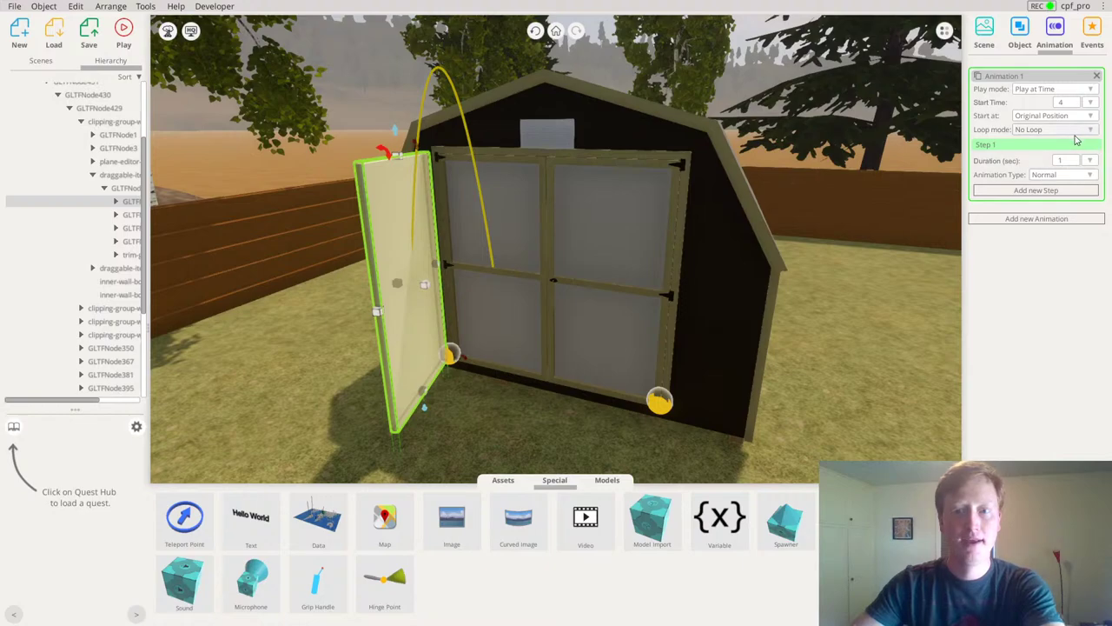
{"action": "type", "text": "2"}
{"action": "right_click_drag", "start_coordinate": [686, 228], "coordinate": [671, 230]}
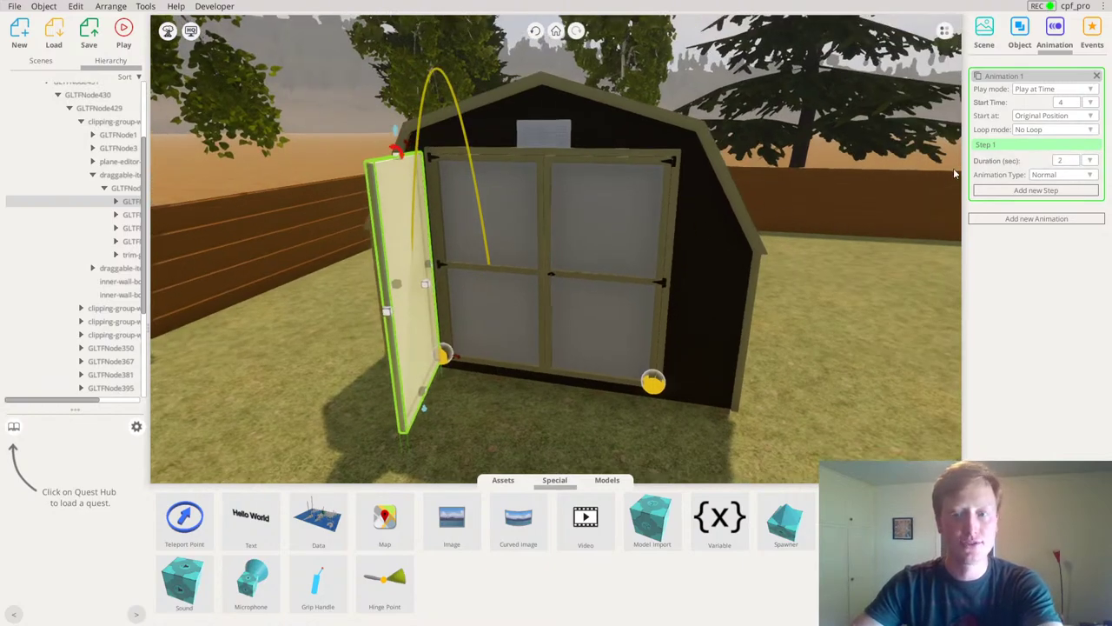
{"action": "left_click", "coordinate": [1054, 175]}
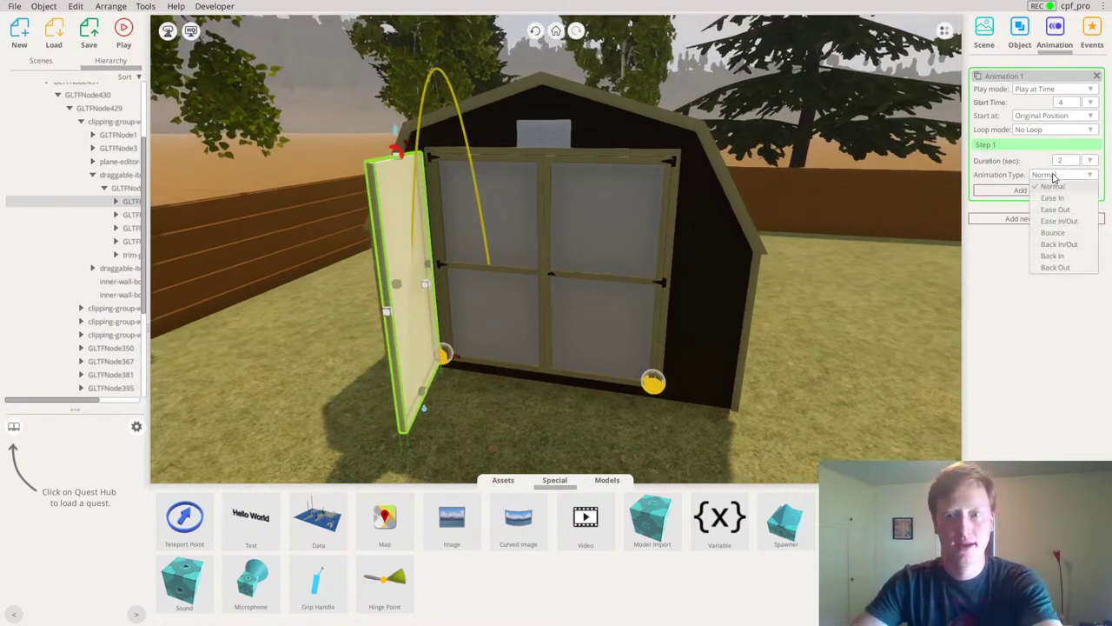
{"action": "left_click", "coordinate": [1053, 198]}
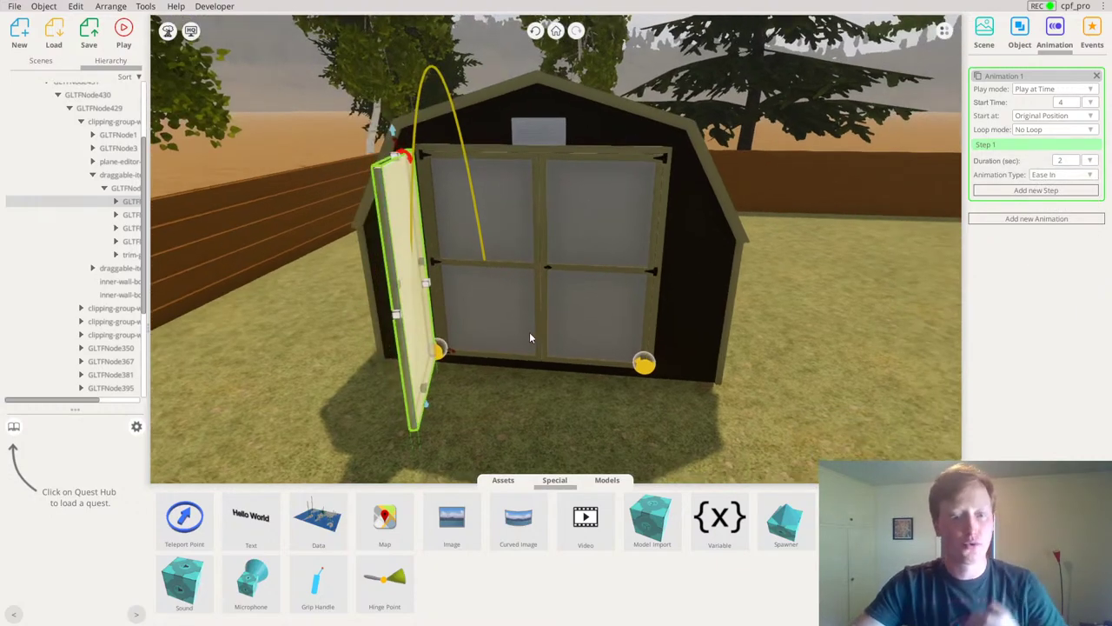
Create an animation for the shed's right door group by rotating it outward about its hinge into an open position
{"action": "mouse_move", "coordinate": [530, 328]}
{"action": "left_mouse_down"}
{"action": "mouse_move", "coordinate": [543, 347]}
{"action": "mouse_move", "coordinate": [624, 319]}
{"action": "mouse_move", "coordinate": [515, 321]}
{"action": "left_mouse_up"}
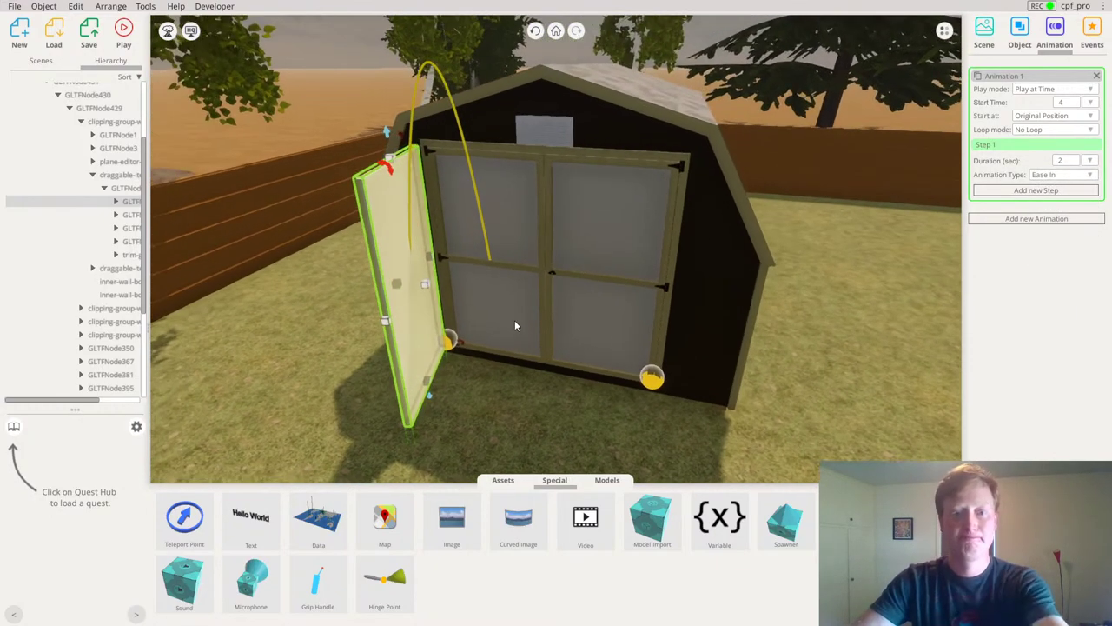
{"action": "left_click", "coordinate": [635, 228]}
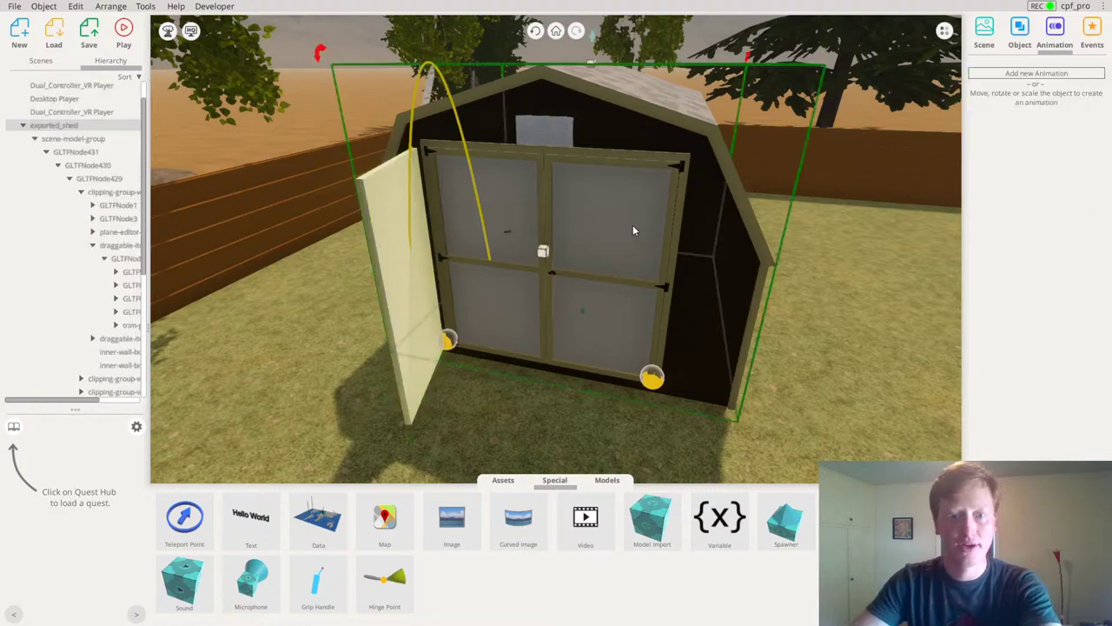
{"action": "left_click", "coordinate": [133, 285]}
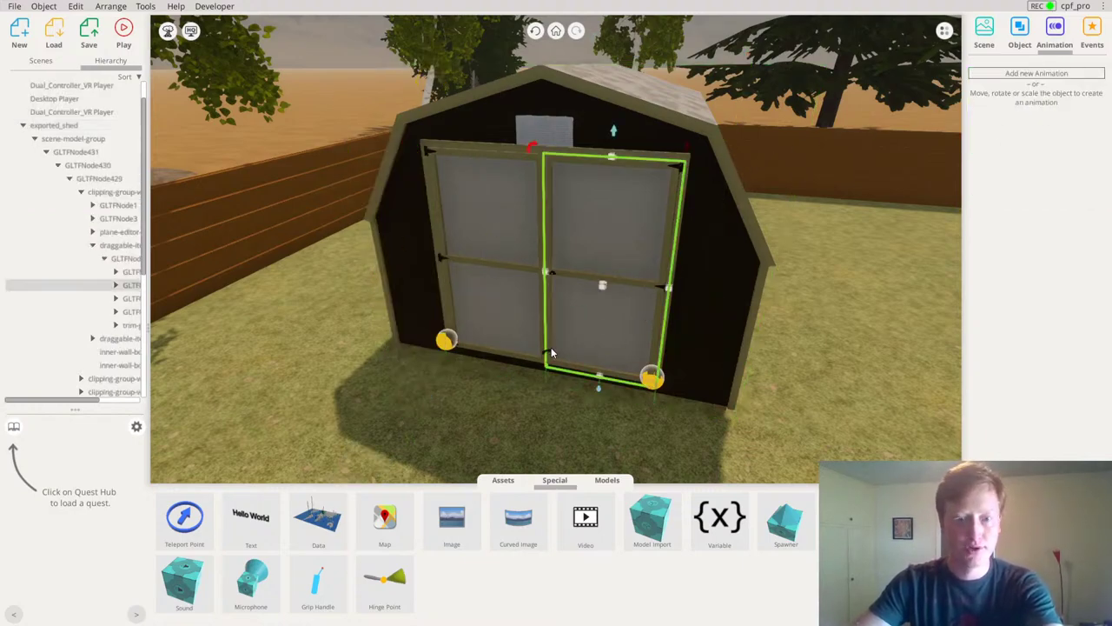
{"action": "left_click_drag", "start_coordinate": [550, 354], "coordinate": [470, 376]}
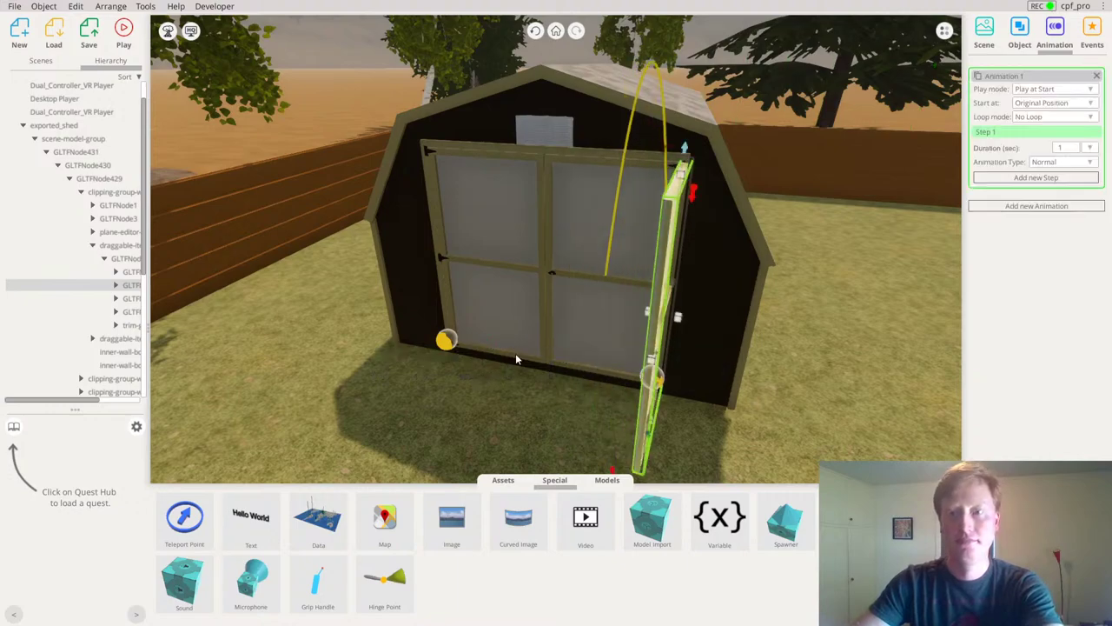
Configure the right door's animation to Play at Time with start time 4, duration 2 seconds and the Ease In type
{"action": "left_click", "coordinate": [1050, 90]}
{"action": "left_click", "coordinate": [1051, 114]}
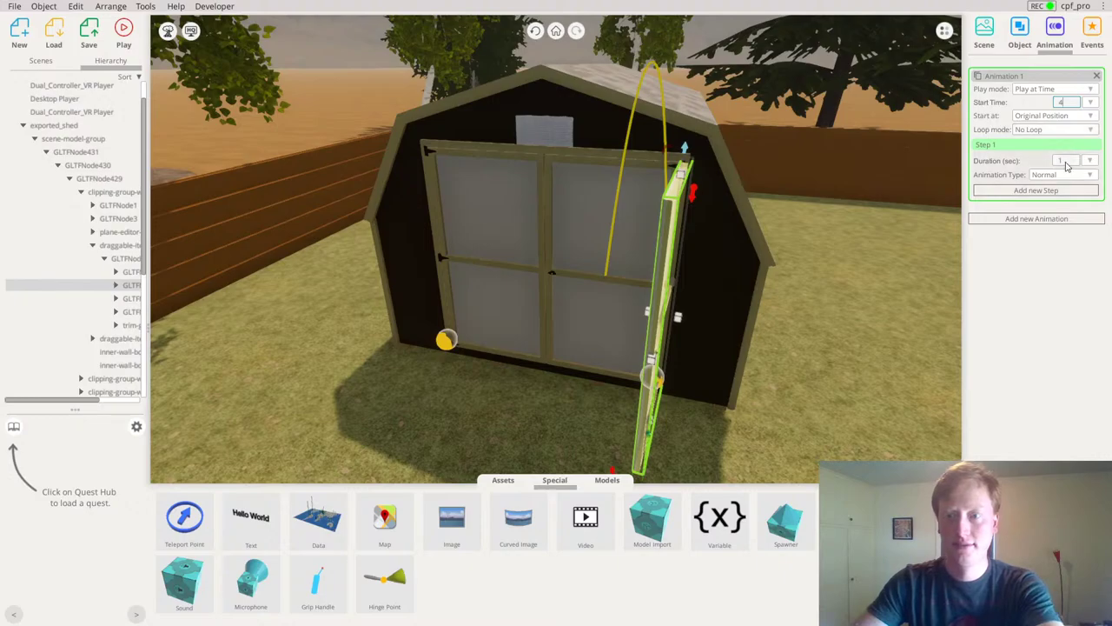
{"action": "right_click_drag", "start_coordinate": [569, 201], "coordinate": [617, 147]}
{"action": "left_click", "coordinate": [1060, 176]}
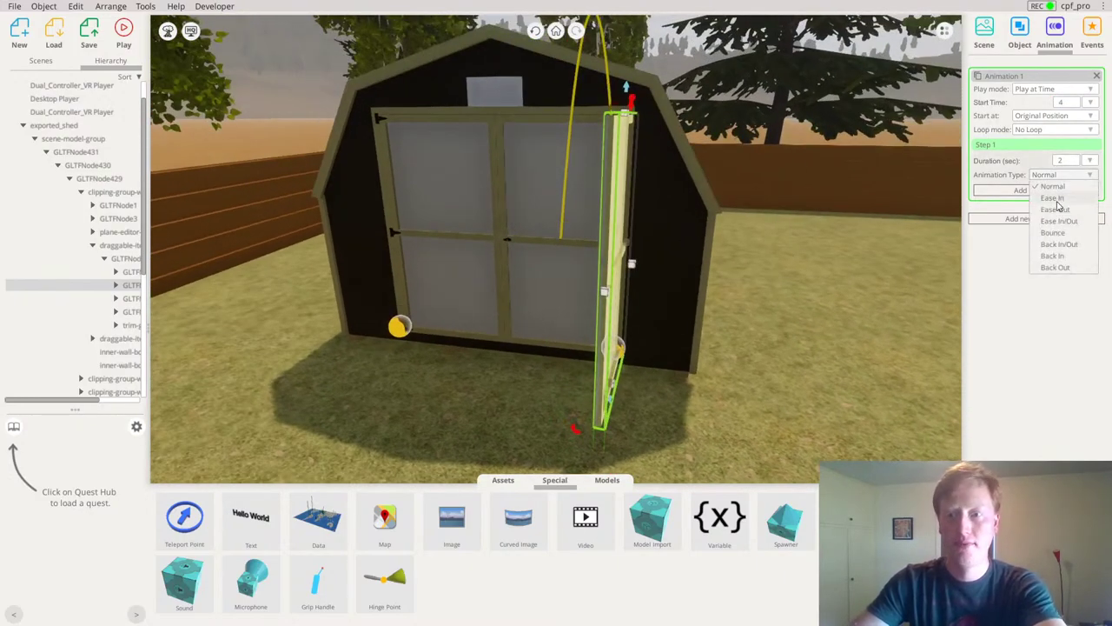
{"action": "left_click", "coordinate": [1055, 199]}
{"action": "right_click_drag", "start_coordinate": [758, 192], "coordinate": [684, 183]}
{"action": "mouse_move", "coordinate": [683, 185]}
{"action": "left_mouse_down"}
{"action": "mouse_move", "coordinate": [666, 190]}
{"action": "mouse_move", "coordinate": [673, 198]}
{"action": "left_mouse_up"}
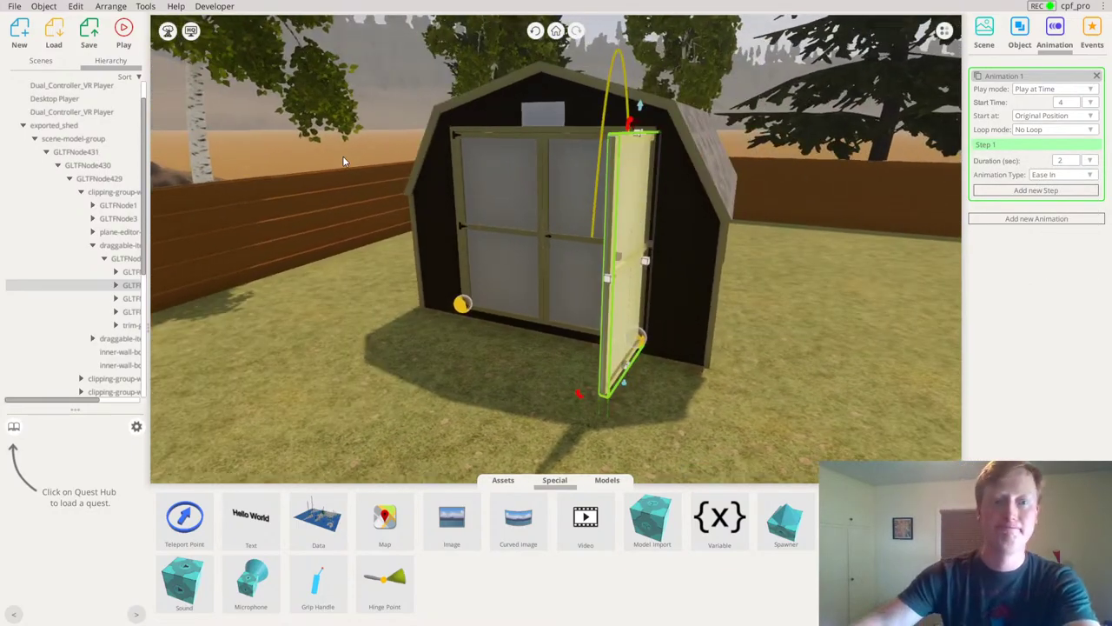
Deselect the door and launch the experience in the viewer
{"action": "left_click", "coordinate": [366, 144]}
{"action": "scroll", "coordinate": [510, 183], "scroll_direction": "down", "scroll_amount": 10}
{"action": "right_click_drag", "start_coordinate": [678, 308], "coordinate": [555, 276]}
{"action": "scroll", "coordinate": [544, 209], "scroll_direction": "up", "scroll_amount": 10}
{"action": "scroll", "coordinate": [533, 375], "scroll_direction": "up", "scroll_amount": 4}
{"action": "left_click_drag", "start_coordinate": [610, 331], "coordinate": [664, 269]}
{"action": "right_click_drag", "start_coordinate": [666, 276], "coordinate": [660, 263]}
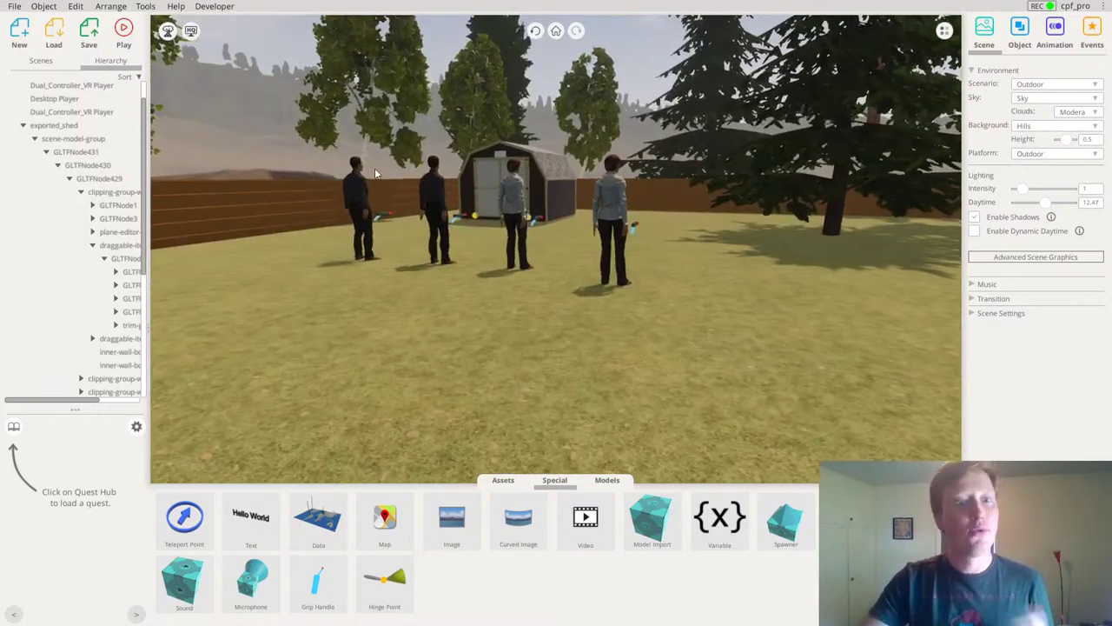
{"action": "right_click_drag", "start_coordinate": [374, 126], "coordinate": [412, 185]}
{"action": "left_click", "coordinate": [133, 35]}
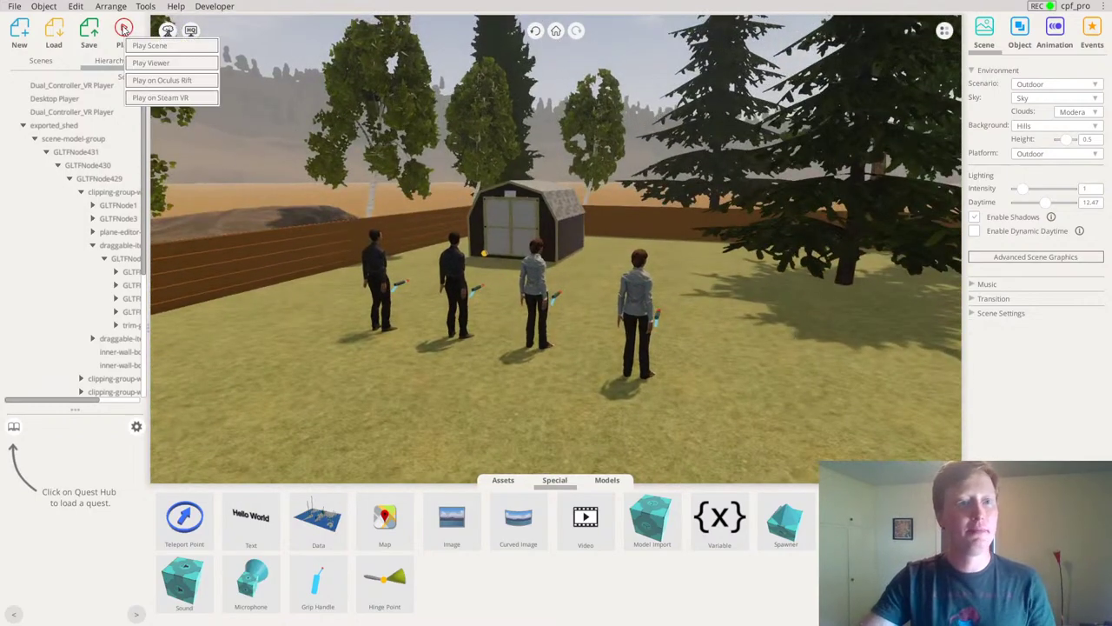
{"action": "left_click", "coordinate": [151, 63]}
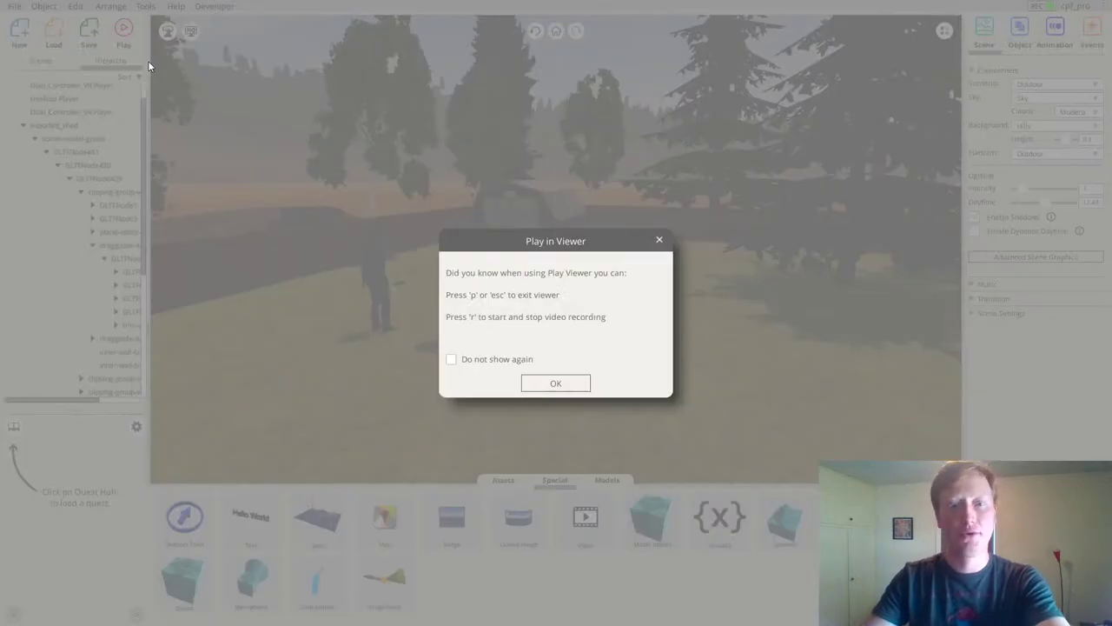
{"action": "left_click", "coordinate": [559, 383]}
{"action": "left_click", "coordinate": [553, 354]}
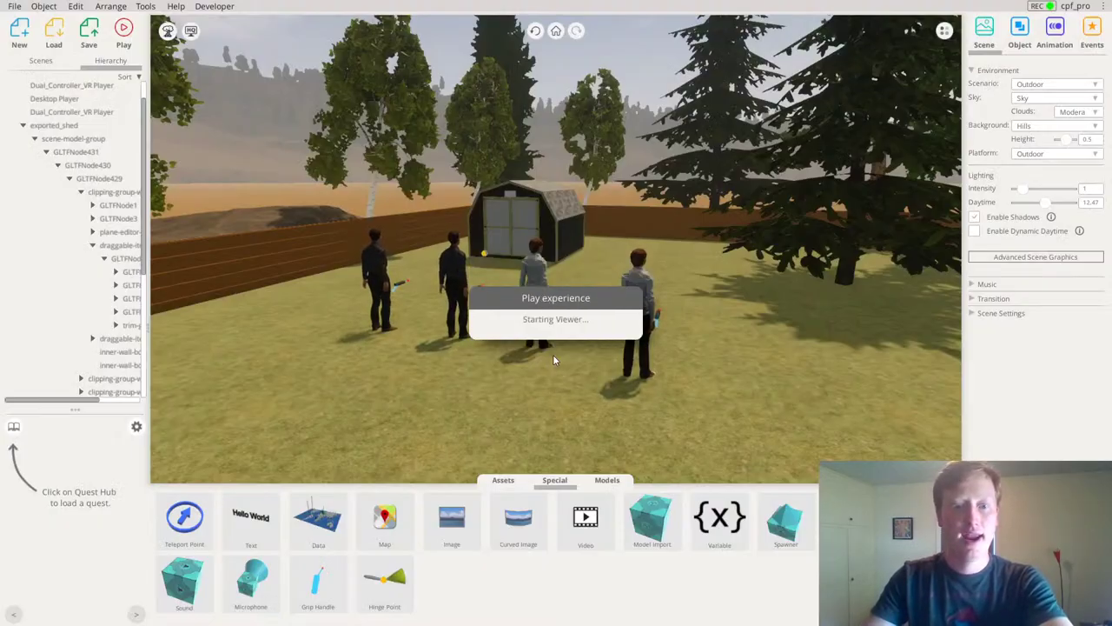
Walk up to the shed in the viewer to check the door animations and the interior floor, and exit the viewer
{"action": "key", "text": "w"}
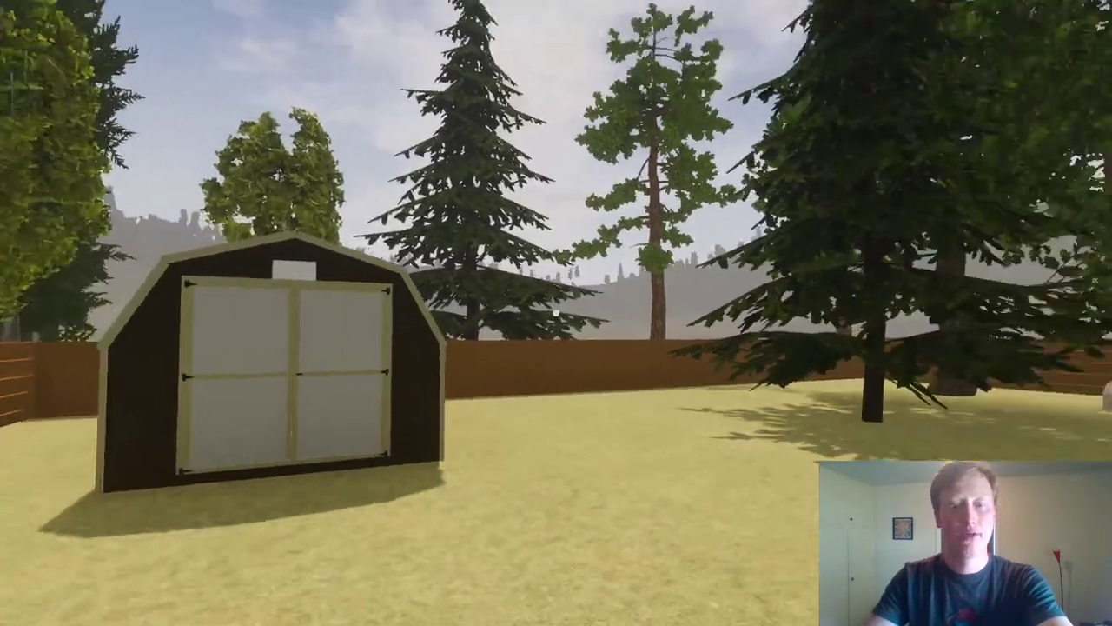
{"action": "key", "text": "w"}
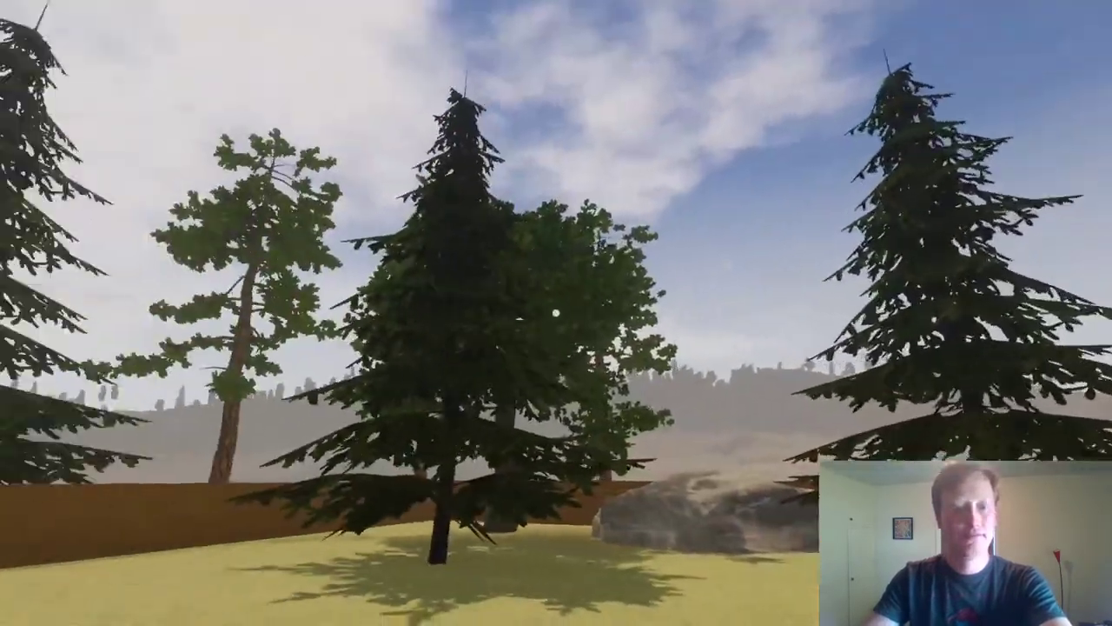
{"action": "key", "text": "w"}
{"action": "left_click", "coordinate": [556, 312]}
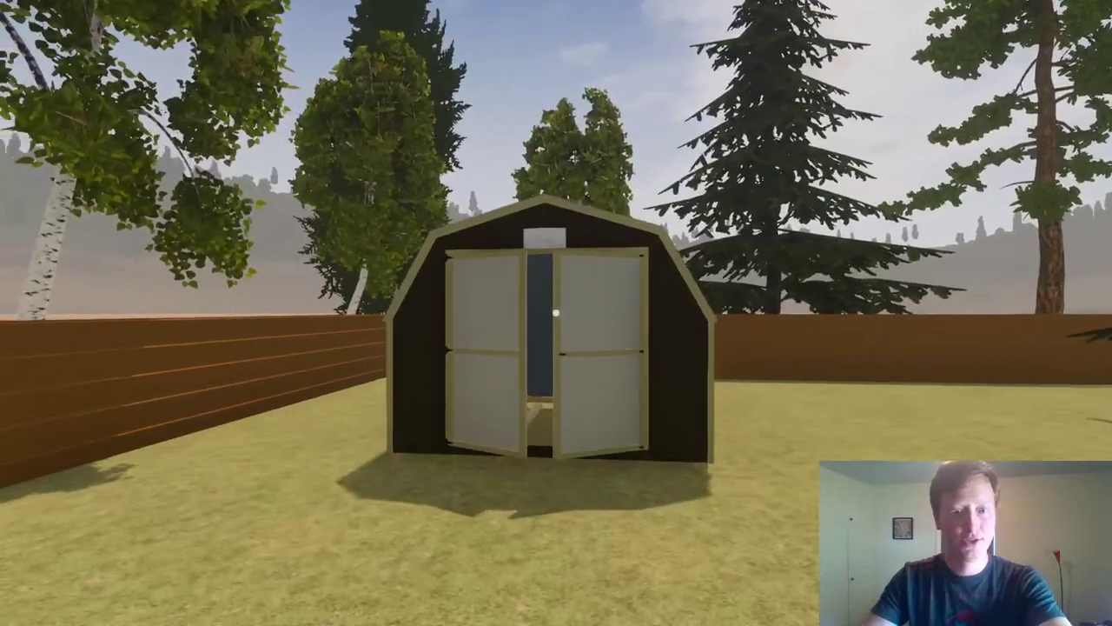
{"action": "key", "text": "w"}
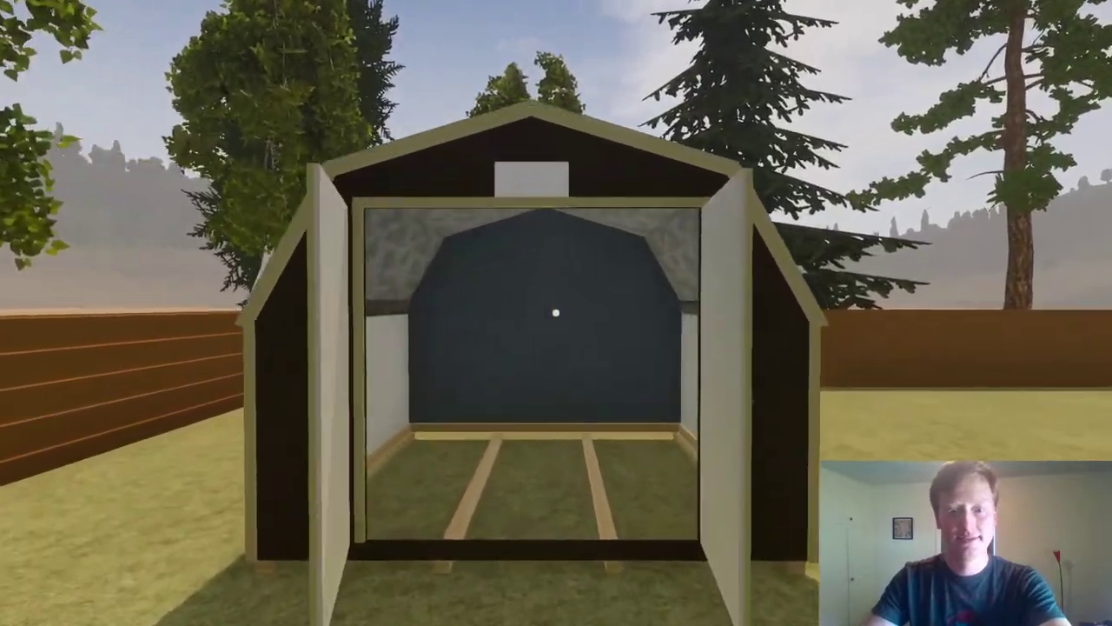
{"action": "key", "text": "w"}
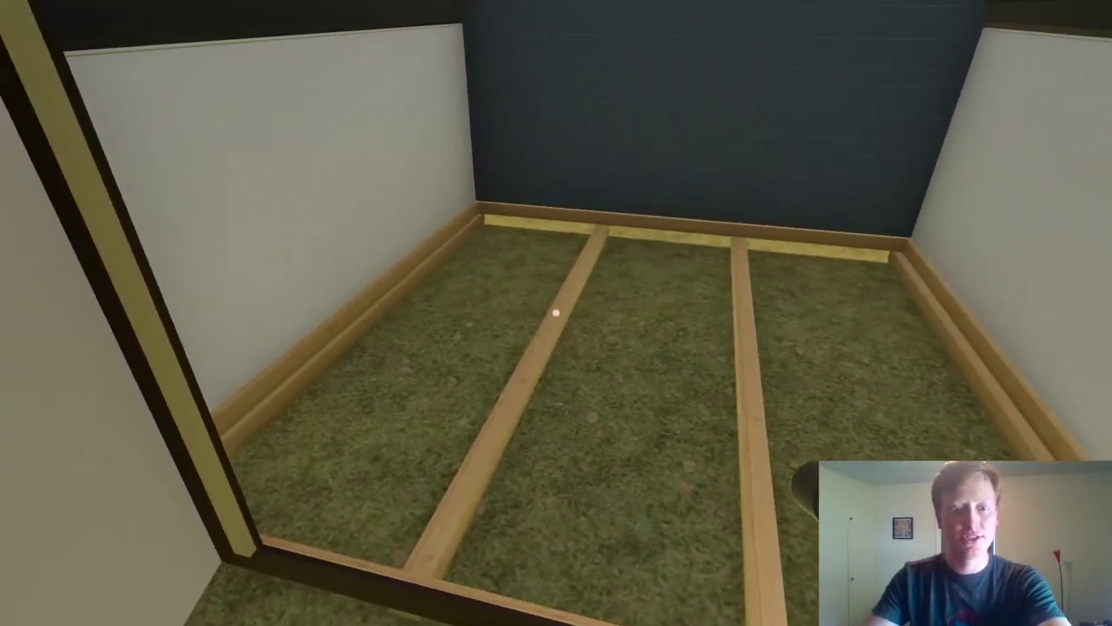
{"action": "left_click", "coordinate": [556, 313]}
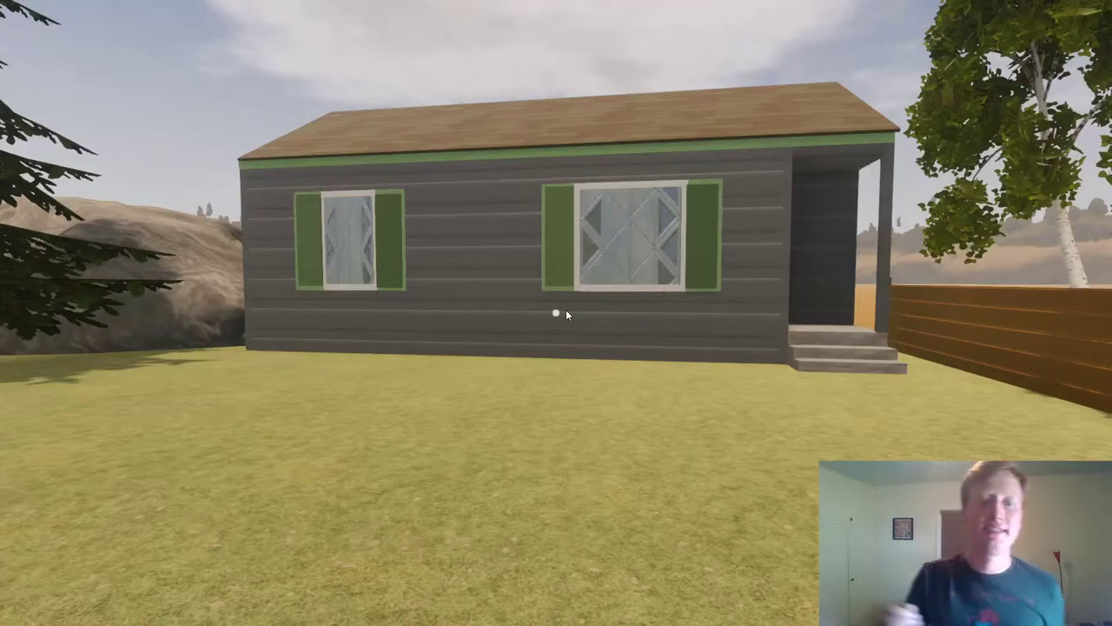
{"action": "key", "text": "Escape"}
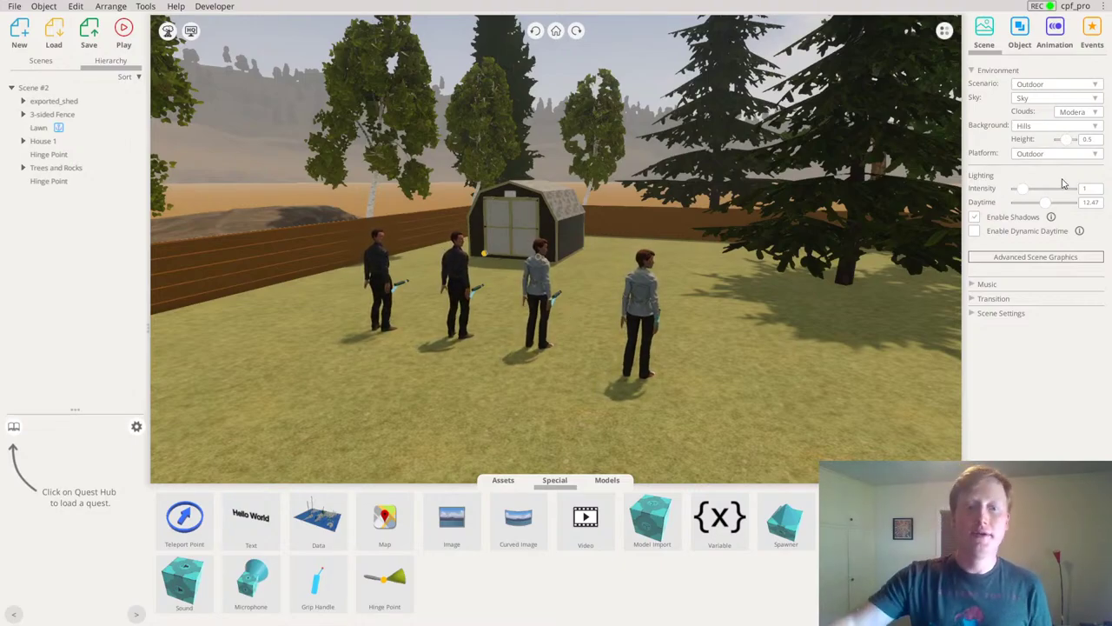
Place a Plane shape on the floor inside the shed
{"action": "scroll", "coordinate": [705, 102], "scroll_direction": "up", "scroll_amount": 5}
{"action": "middle_click_drag", "start_coordinate": [704, 102], "coordinate": [588, 251]}
{"action": "scroll", "coordinate": [599, 247], "scroll_direction": "up", "scroll_amount": 3}
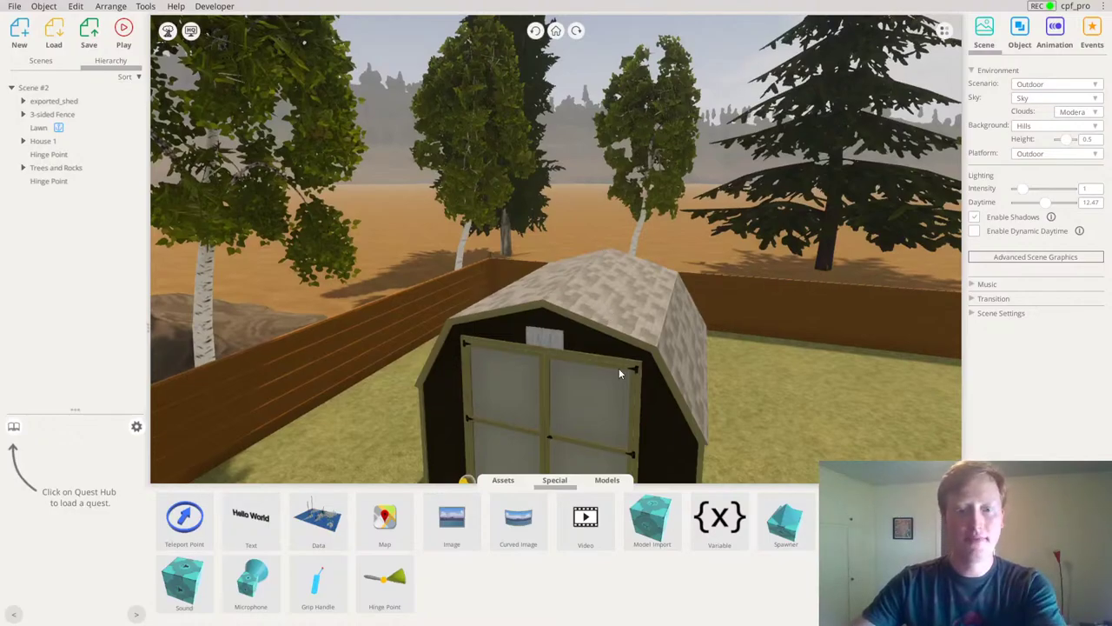
{"action": "right_click_drag", "start_coordinate": [620, 370], "coordinate": [561, 625]}
{"action": "scroll", "coordinate": [669, 585], "scroll_direction": "up", "scroll_amount": 5}
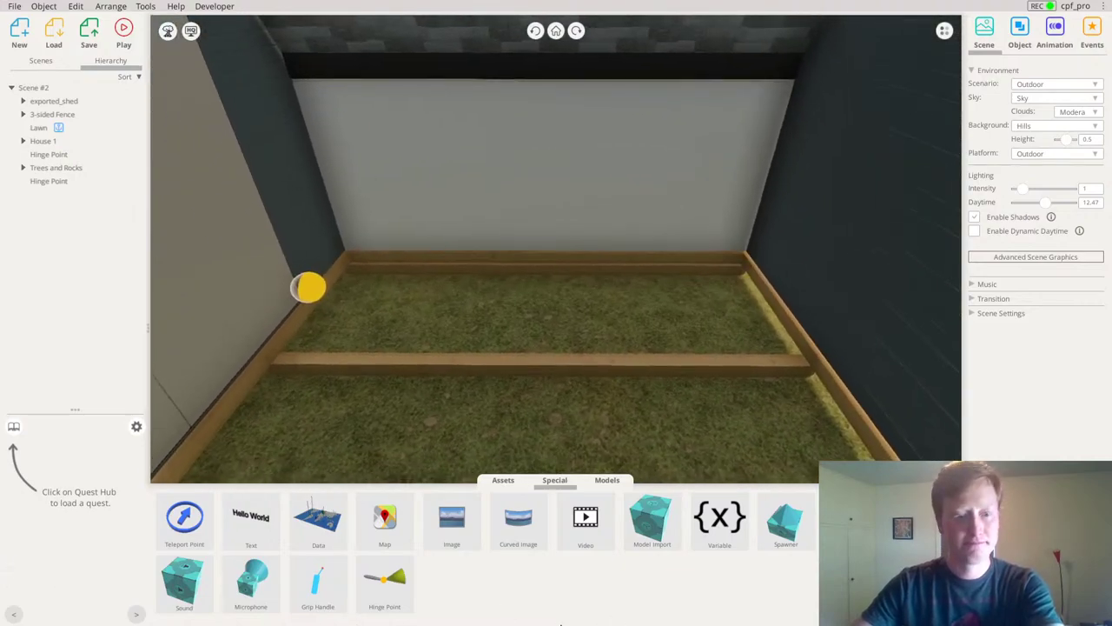
{"action": "left_click", "coordinate": [501, 481]}
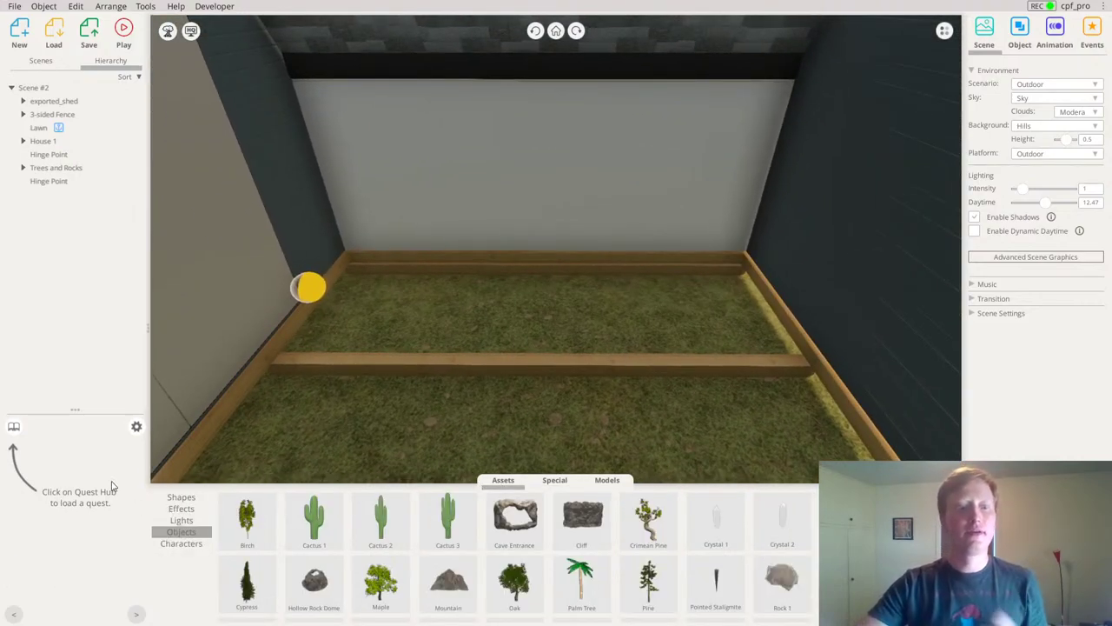
{"action": "left_click", "coordinate": [183, 498]}
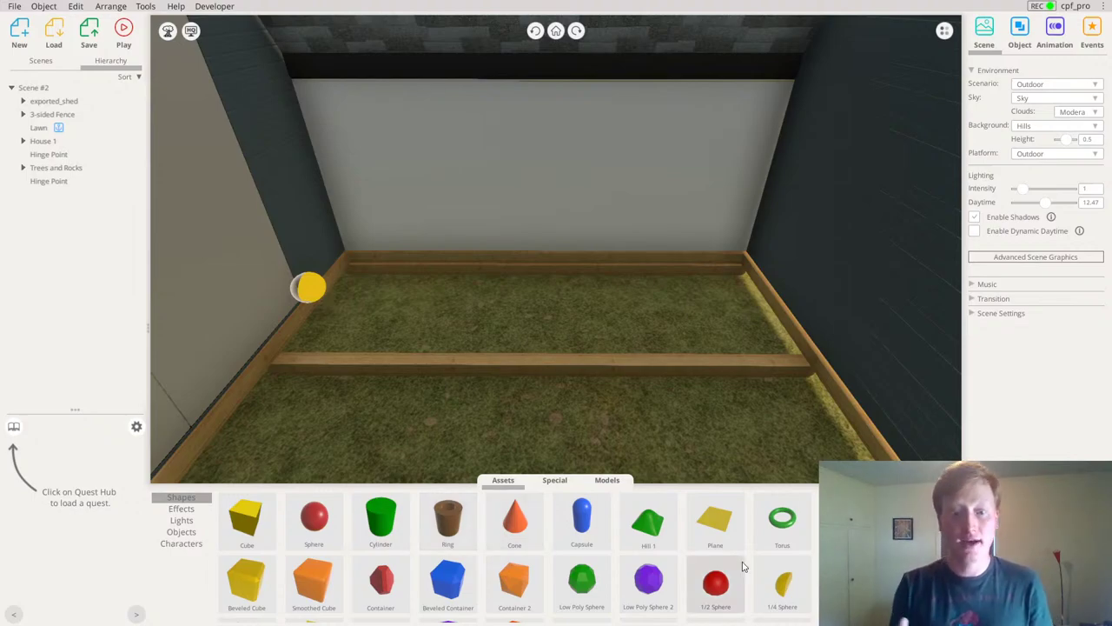
{"action": "left_click_drag", "start_coordinate": [715, 529], "coordinate": [579, 359]}
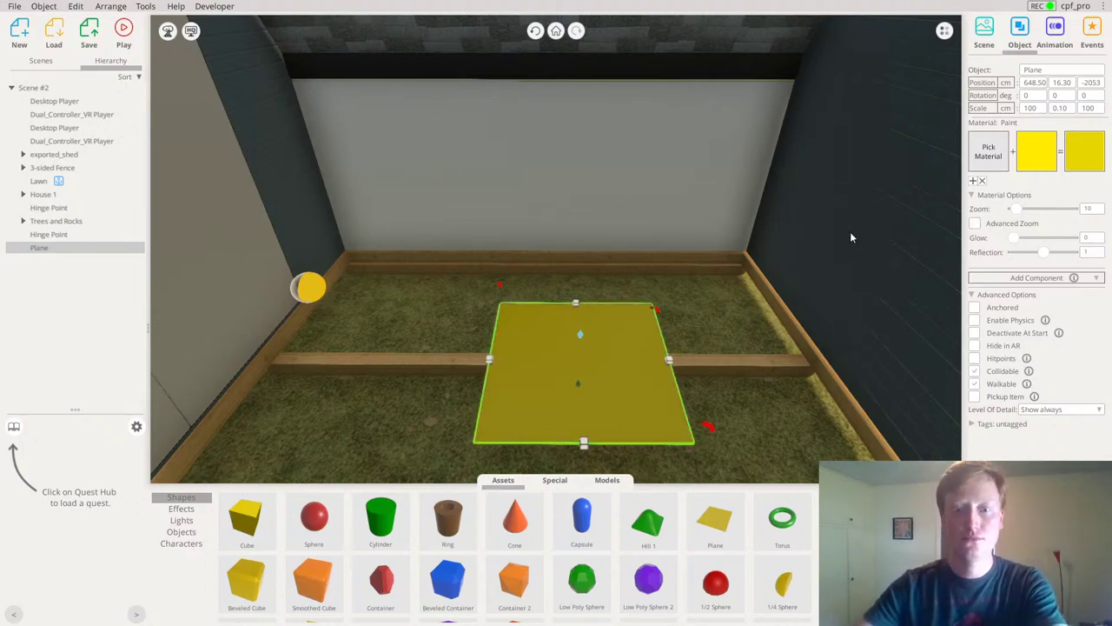
Apply the Wood Panels material to the plane and tint it light tan with RGB 239, 199, 152
{"action": "left_click", "coordinate": [990, 153]}
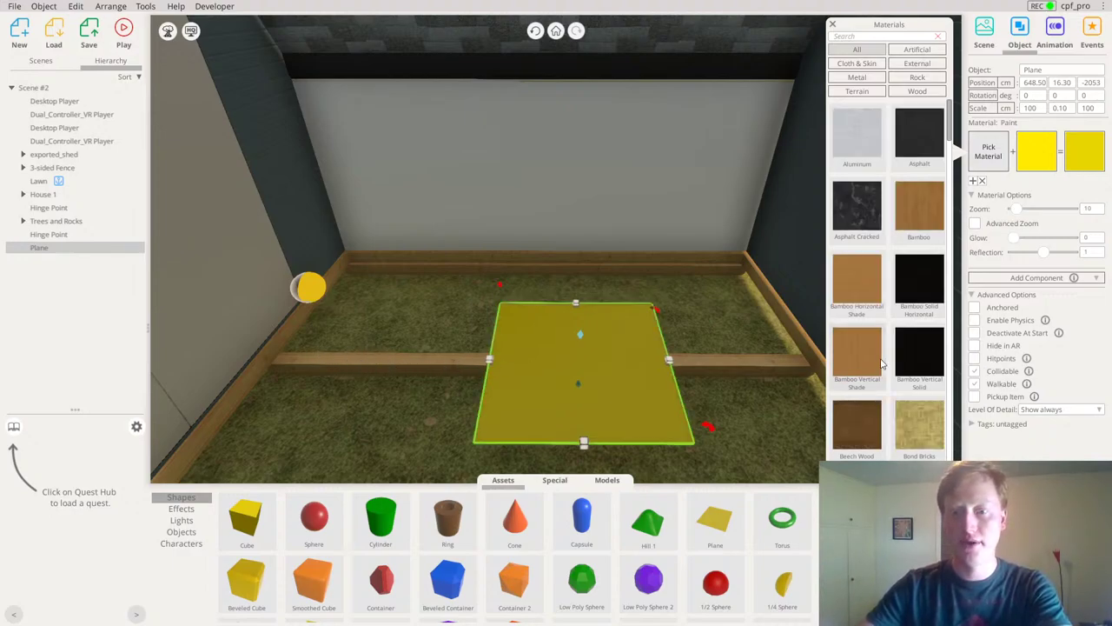
{"action": "scroll", "coordinate": [882, 363], "scroll_direction": "down", "scroll_amount": 2}
{"action": "left_click", "coordinate": [917, 91]}
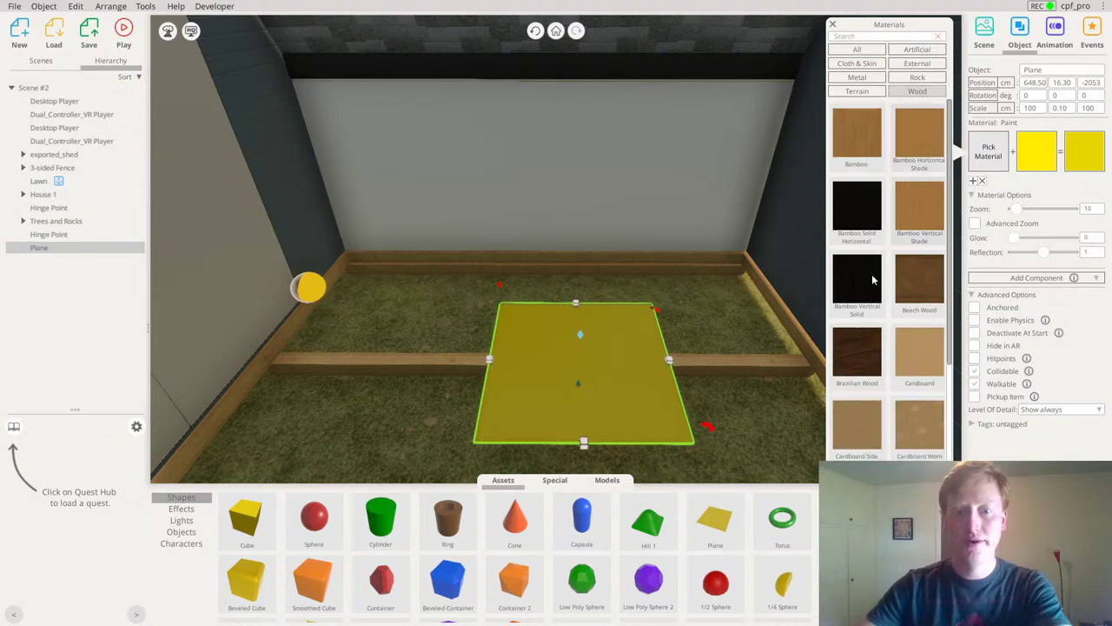
{"action": "scroll", "coordinate": [883, 376], "scroll_direction": "down", "scroll_amount": 5}
{"action": "scroll", "coordinate": [884, 382], "scroll_direction": "down", "scroll_amount": 1}
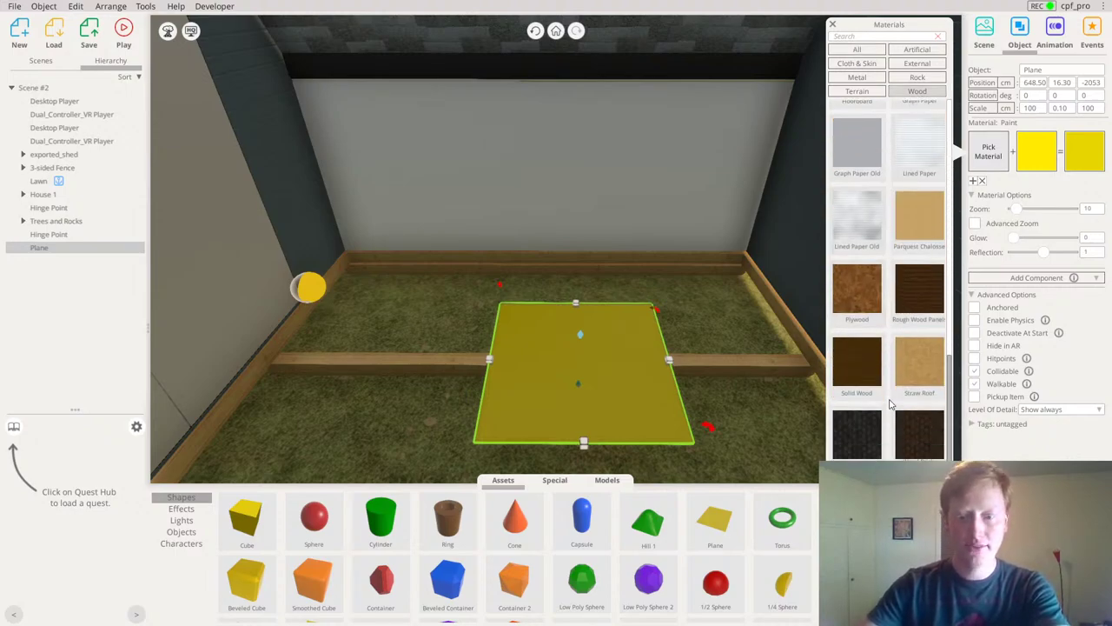
{"action": "left_click", "coordinate": [859, 507]}
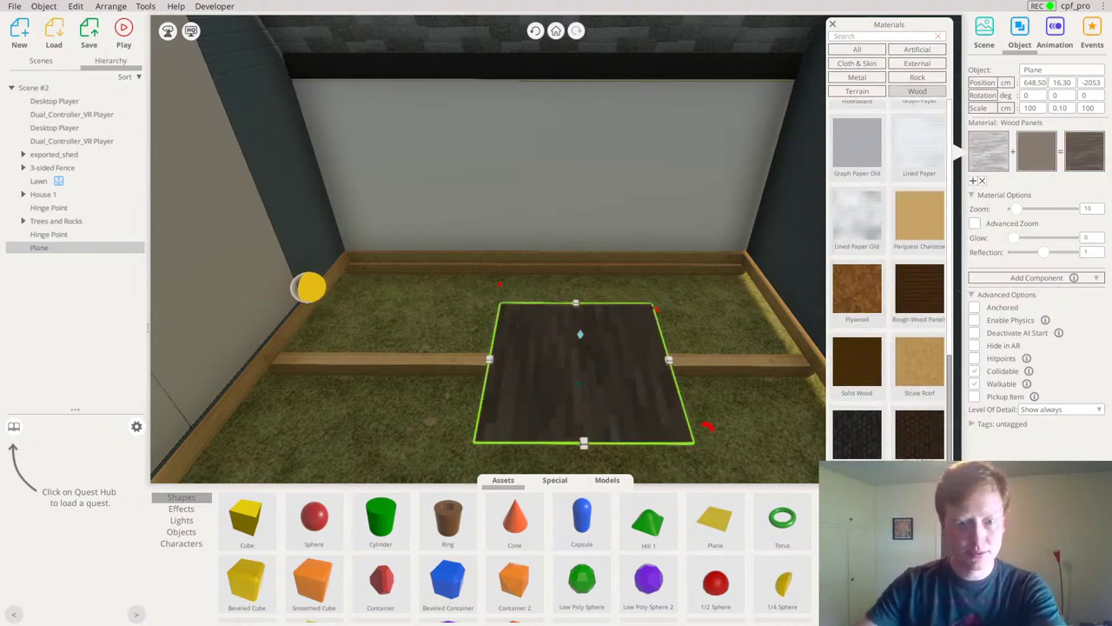
{"action": "left_click", "coordinate": [1038, 152]}
{"action": "left_click_drag", "start_coordinate": [1033, 237], "coordinate": [1016, 214]}
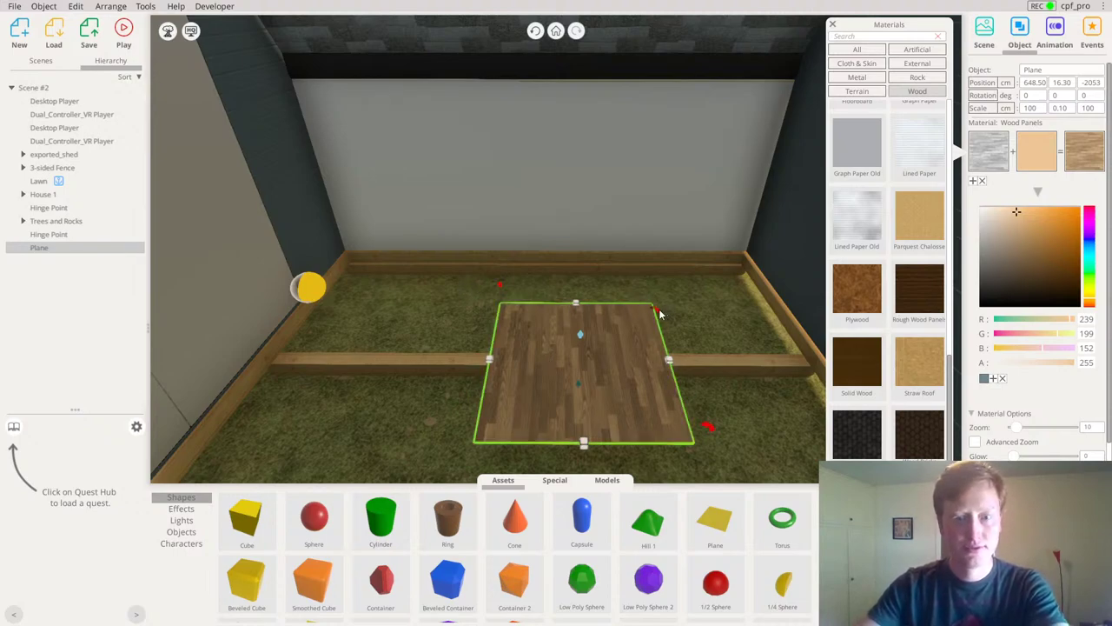
Rotate the floor plane 90 degrees and stretch three of its edges to the shed walls, making it 304 by 152 cm
{"action": "left_click_drag", "start_coordinate": [657, 313], "coordinate": [741, 331]}
{"action": "left_click_drag", "start_coordinate": [488, 363], "coordinate": [258, 369]}
{"action": "left_click_drag", "start_coordinate": [482, 303], "coordinate": [488, 258]}
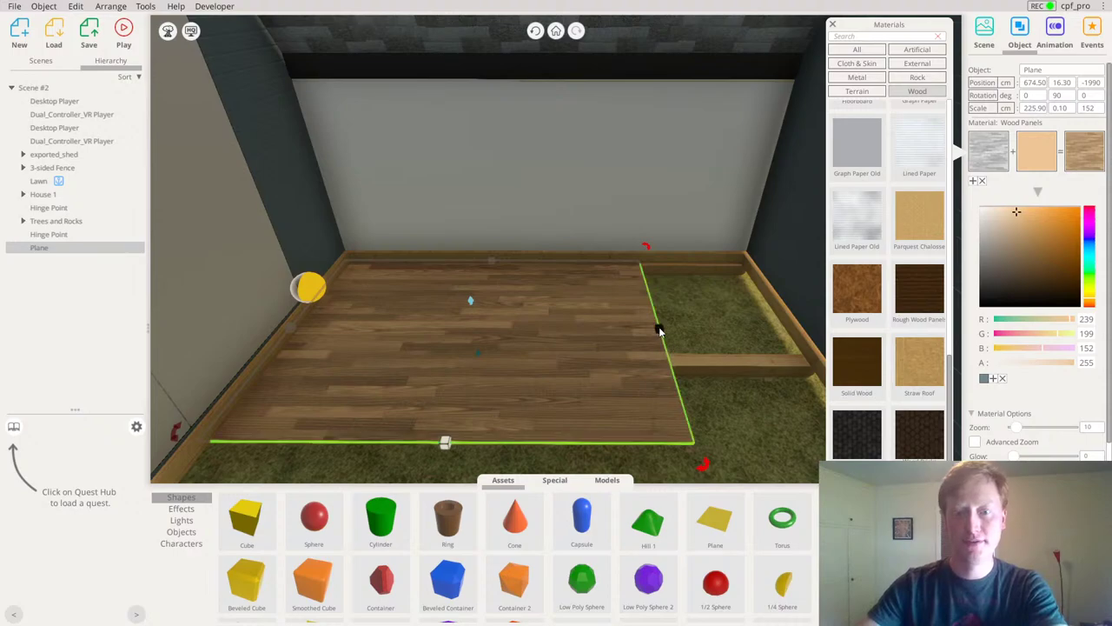
{"action": "left_click", "coordinate": [662, 345]}
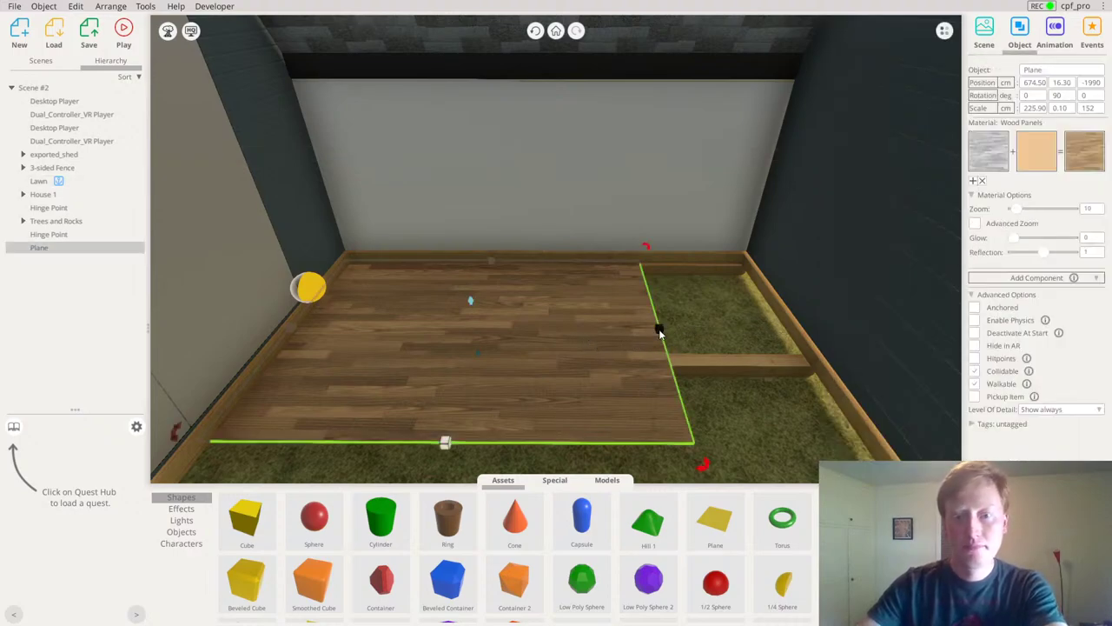
{"action": "left_click_drag", "start_coordinate": [660, 330], "coordinate": [800, 349]}
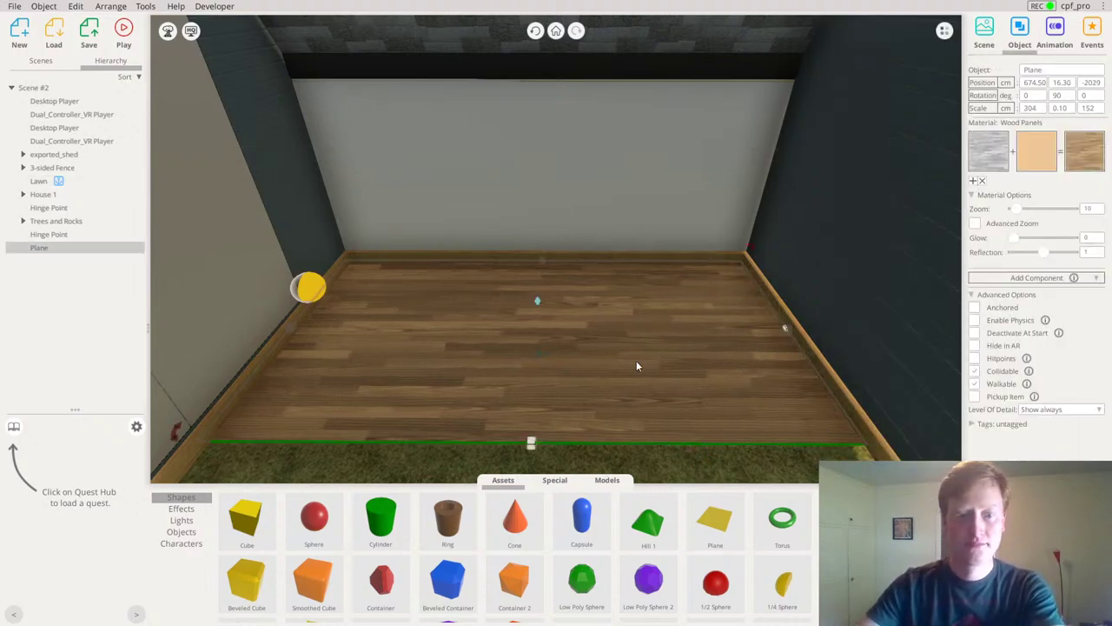
Extend the floor plane's remaining free edge to the opposite wall to cover the whole shed floor, and deselect it
{"action": "right_click_drag", "start_coordinate": [636, 360], "coordinate": [8, 442]}
{"action": "left_click_drag", "start_coordinate": [11, 446], "coordinate": [199, 323]}
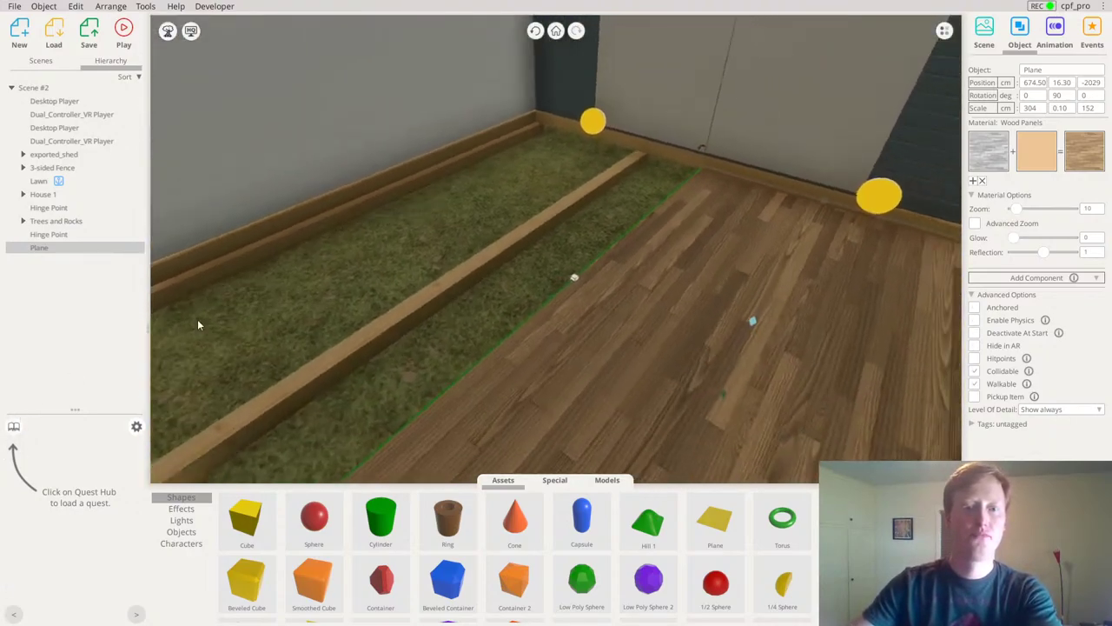
{"action": "left_click_drag", "start_coordinate": [573, 279], "coordinate": [369, 193]}
{"action": "left_click", "coordinate": [573, 247]}
Select the exported_shed group and view the shed and its doors' open positions from outside
{"action": "scroll", "coordinate": [546, 219], "scroll_direction": "down", "scroll_amount": 10}
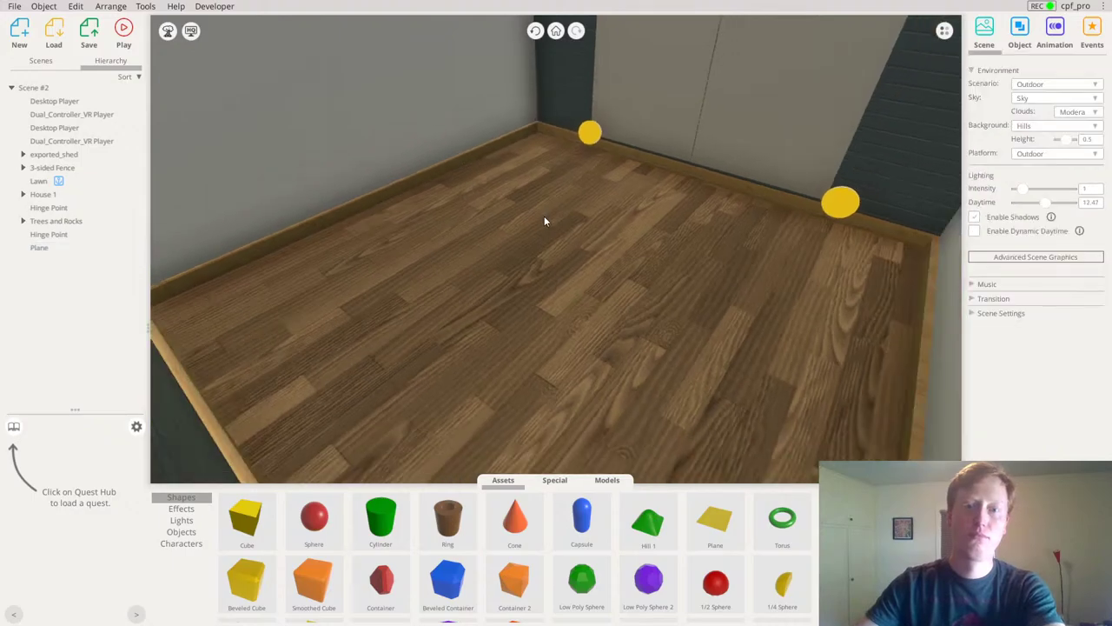
{"action": "right_click_drag", "start_coordinate": [785, 248], "coordinate": [208, 165]}
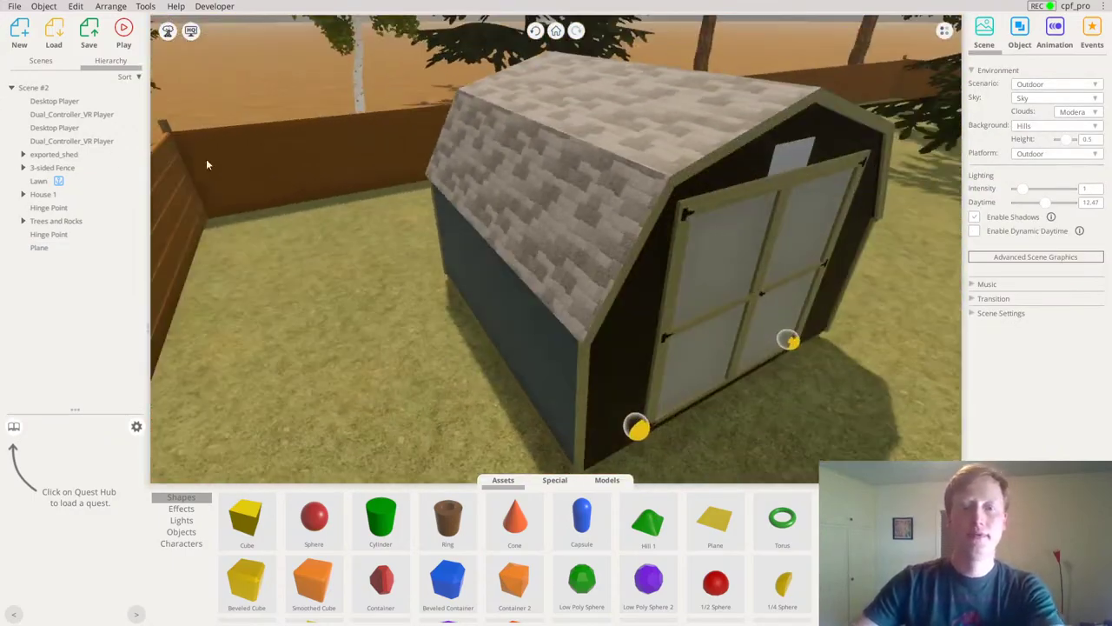
{"action": "left_click", "coordinate": [474, 181]}
{"action": "right_click_drag", "start_coordinate": [812, 221], "coordinate": [702, 242]}
{"action": "scroll", "coordinate": [702, 242], "scroll_direction": "down", "scroll_amount": 3}
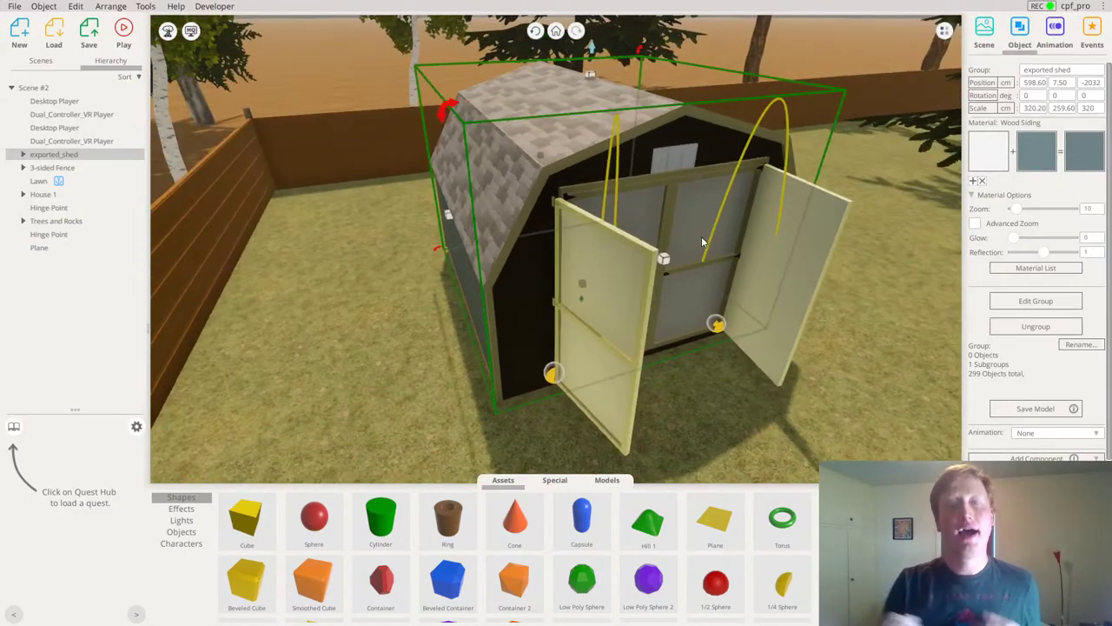
Deselect the shed, examine its front and closed doors, and bring the viewpoint inside above the wooden floor
{"action": "scroll", "coordinate": [1050, 433], "scroll_direction": "down", "scroll_amount": 3}
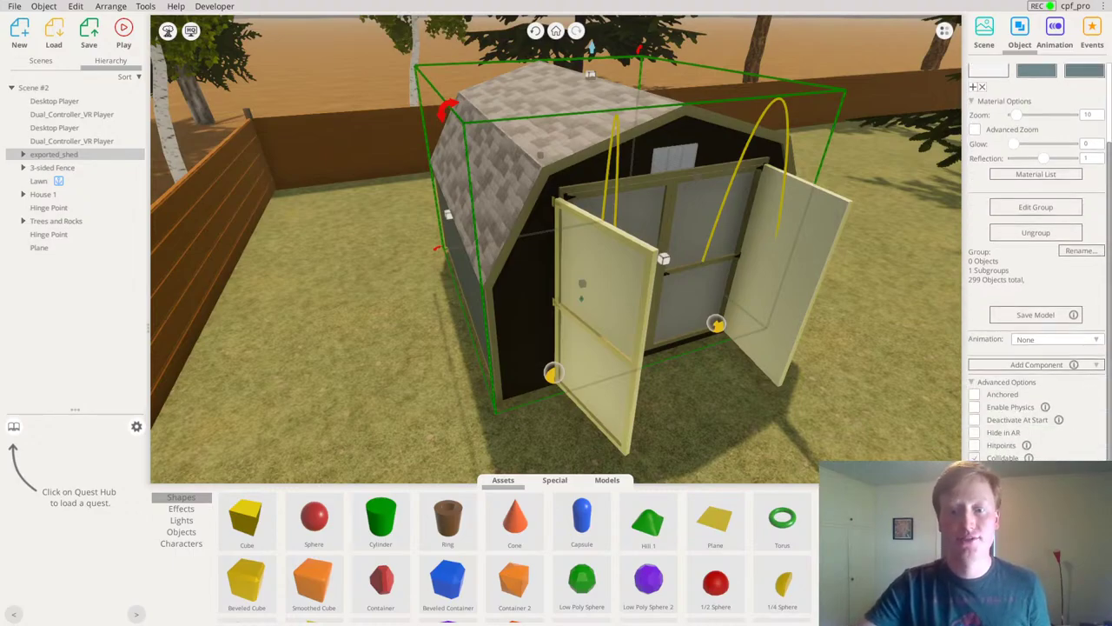
{"action": "right_click_drag", "start_coordinate": [417, 122], "coordinate": [178, 90]}
{"action": "left_click", "coordinate": [469, 75]}
{"action": "right_click_drag", "start_coordinate": [639, 156], "coordinate": [617, 227]}
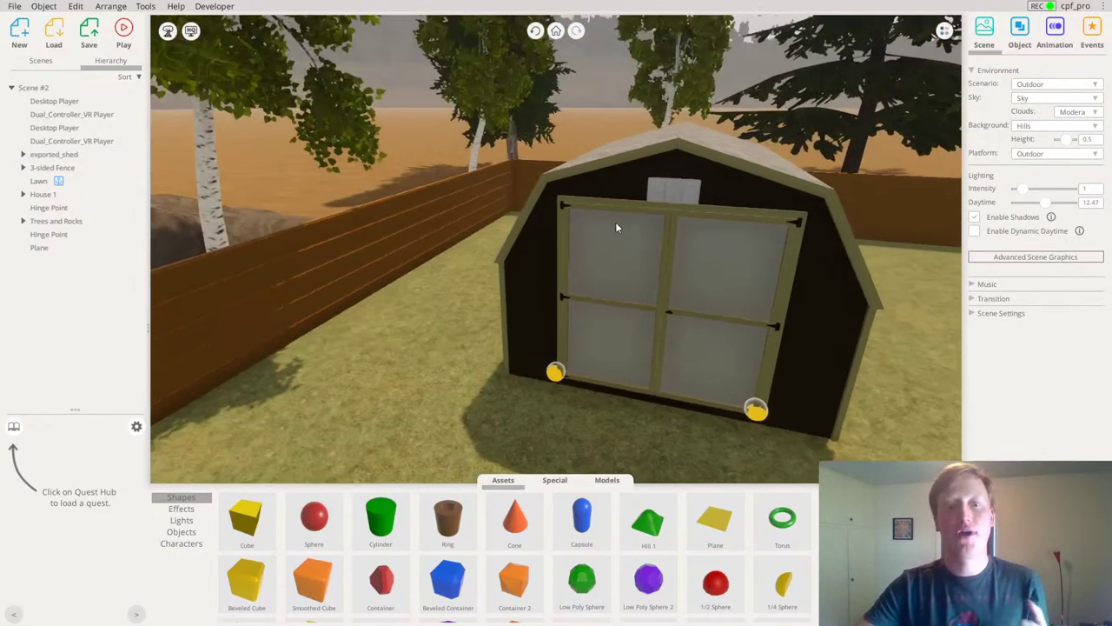
{"action": "left_click_drag", "start_coordinate": [615, 227], "coordinate": [678, 152]}
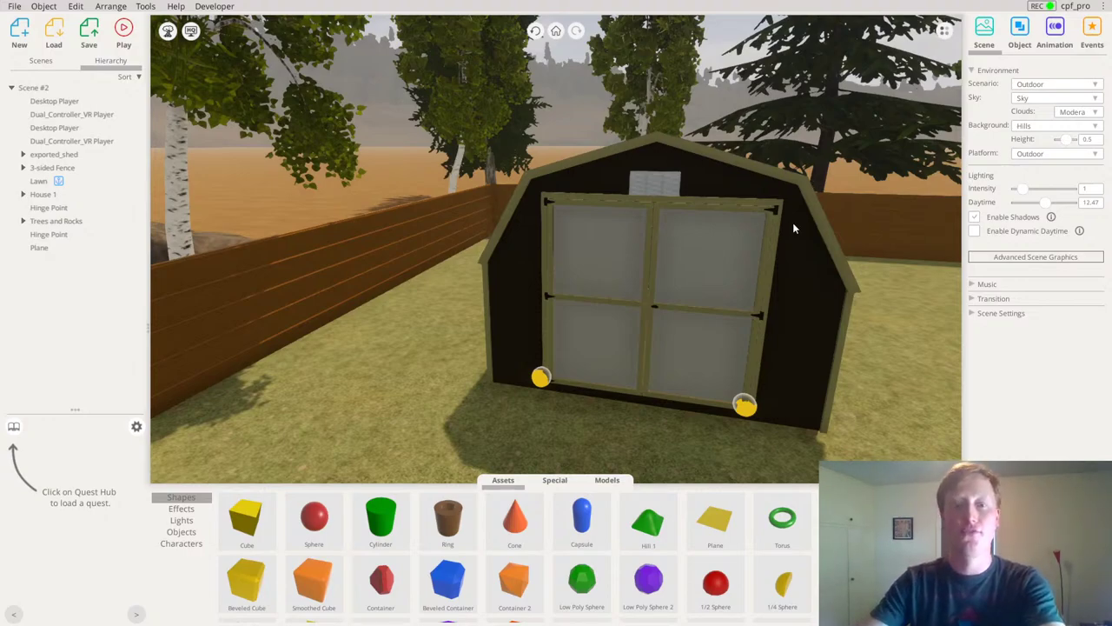
{"action": "key", "text": "w"}
{"action": "right_click_drag", "start_coordinate": [792, 222], "coordinate": [905, 115]}
{"action": "left_click_drag", "start_coordinate": [904, 116], "coordinate": [3, 464]}
{"action": "right_click_drag", "start_coordinate": [4, 464], "coordinate": [2, 150]}
{"action": "key", "text": "w"}
{"action": "right_click_drag", "start_coordinate": [26, 244], "coordinate": [1, 167]}
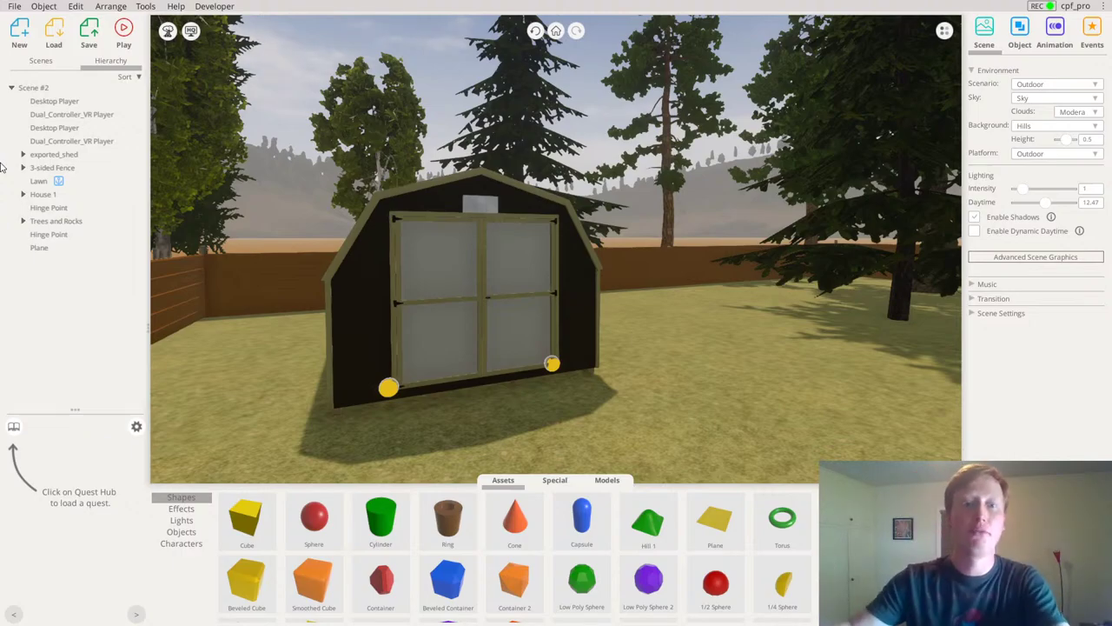
{"action": "right_click_drag", "start_coordinate": [261, 261], "coordinate": [40, 425]}
{"action": "key", "text": "w"}
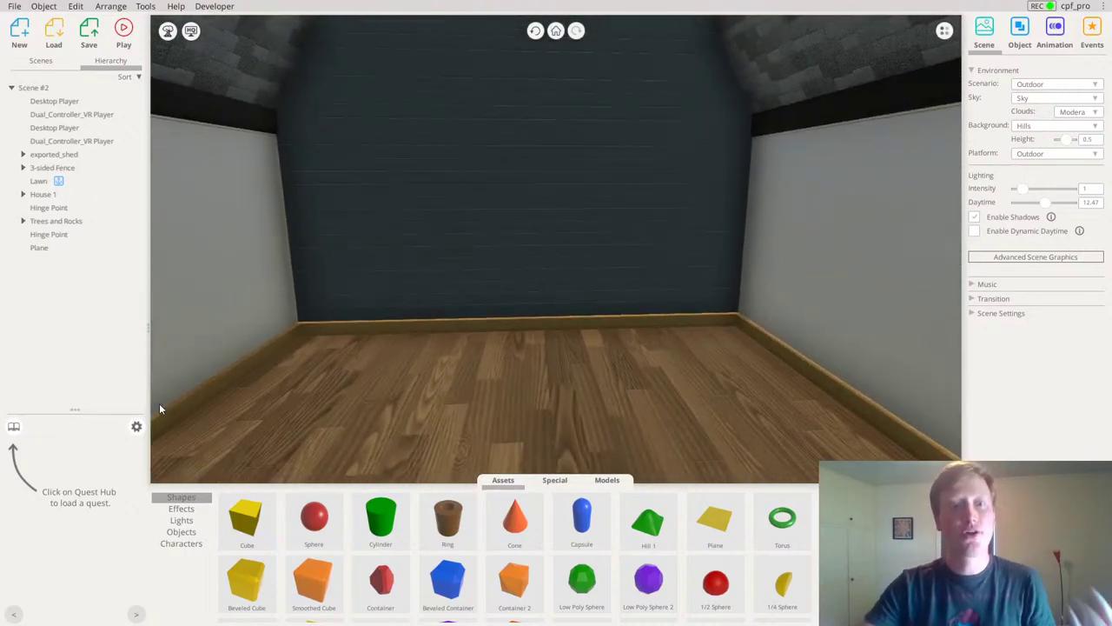
Place a sphere on the shed's wooden floor and scale it down uniformly to 7 cm
{"action": "left_click_drag", "start_coordinate": [343, 506], "coordinate": [547, 408]}
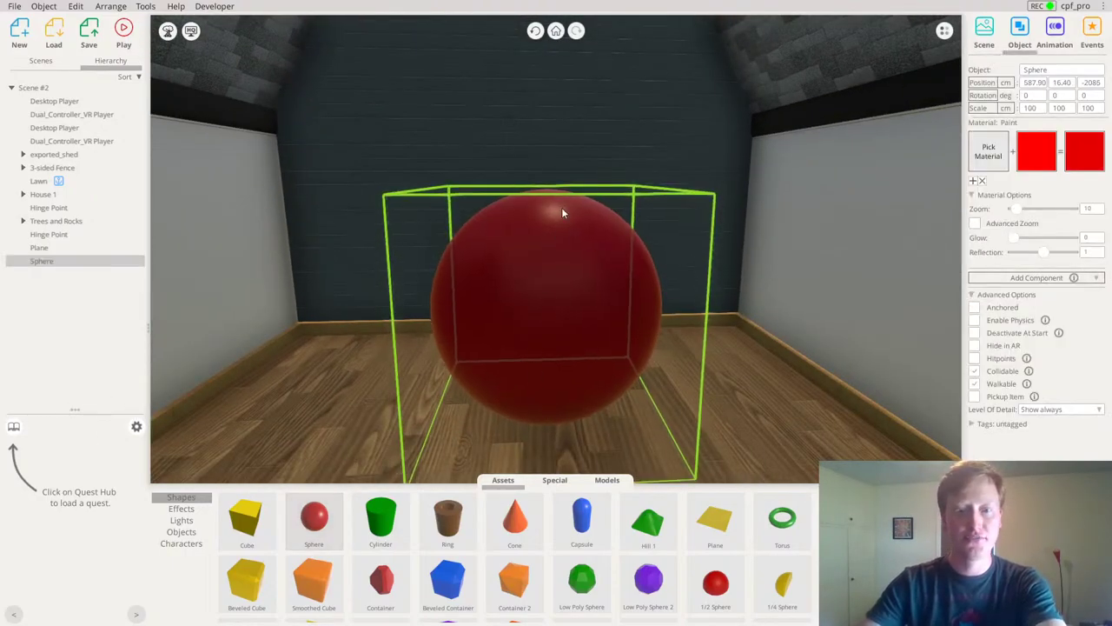
{"action": "left_click_drag", "start_coordinate": [547, 193], "coordinate": [567, 387]}
{"action": "key", "text": "f"}
{"action": "scroll", "coordinate": [568, 224], "scroll_direction": "down", "scroll_amount": 4}
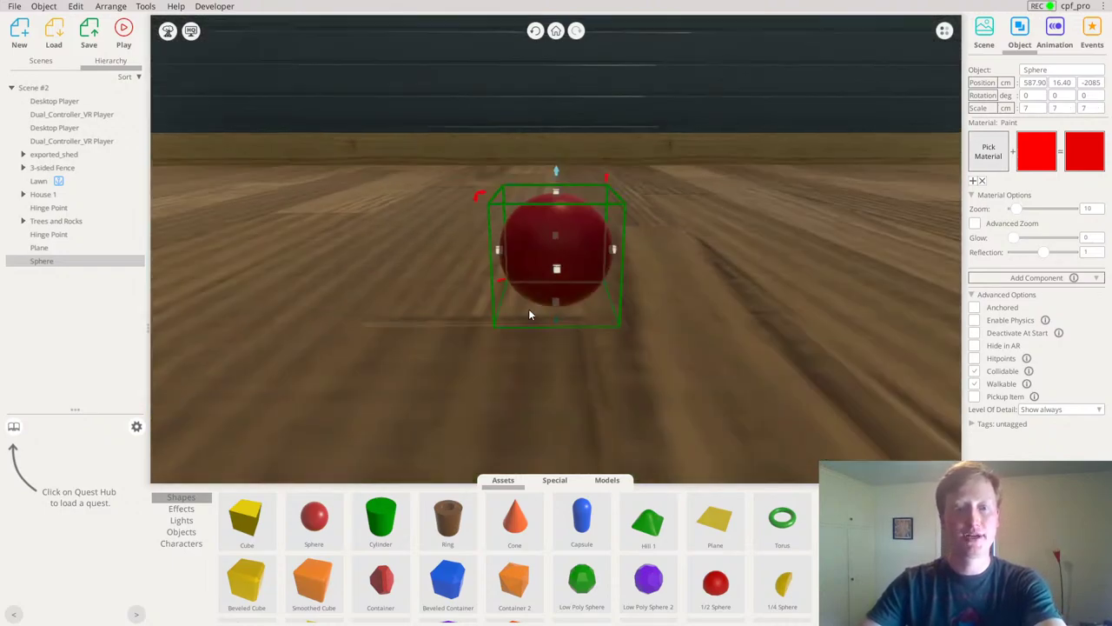
{"action": "right_click_drag", "start_coordinate": [528, 308], "coordinate": [31, 313]}
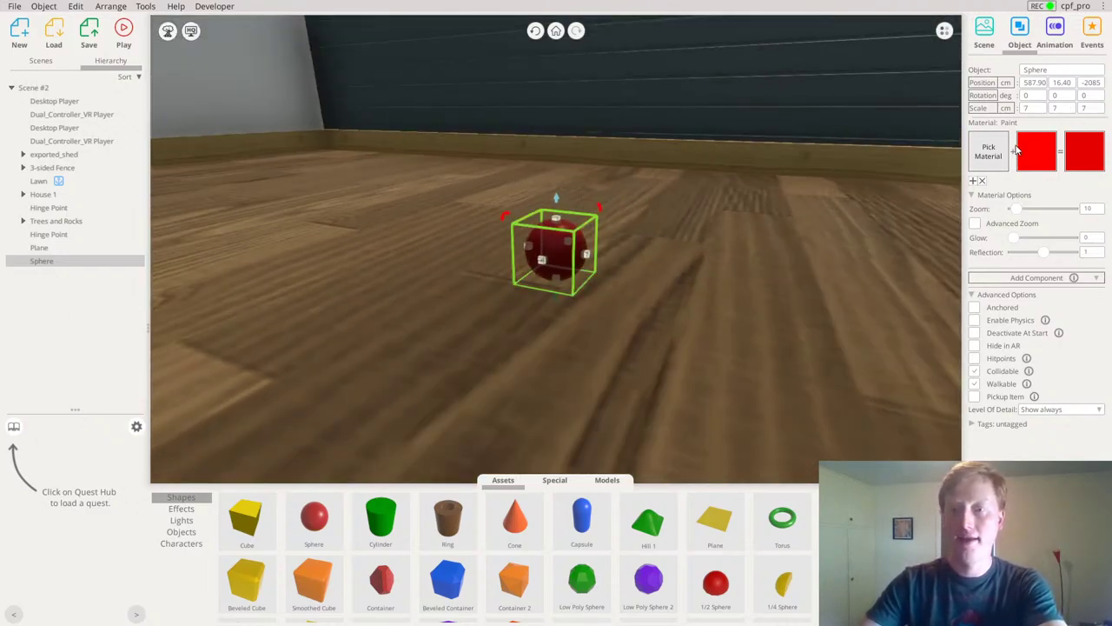
Search all materials for "glass" and apply the Glass material to the small sphere
{"action": "left_click", "coordinate": [990, 152]}
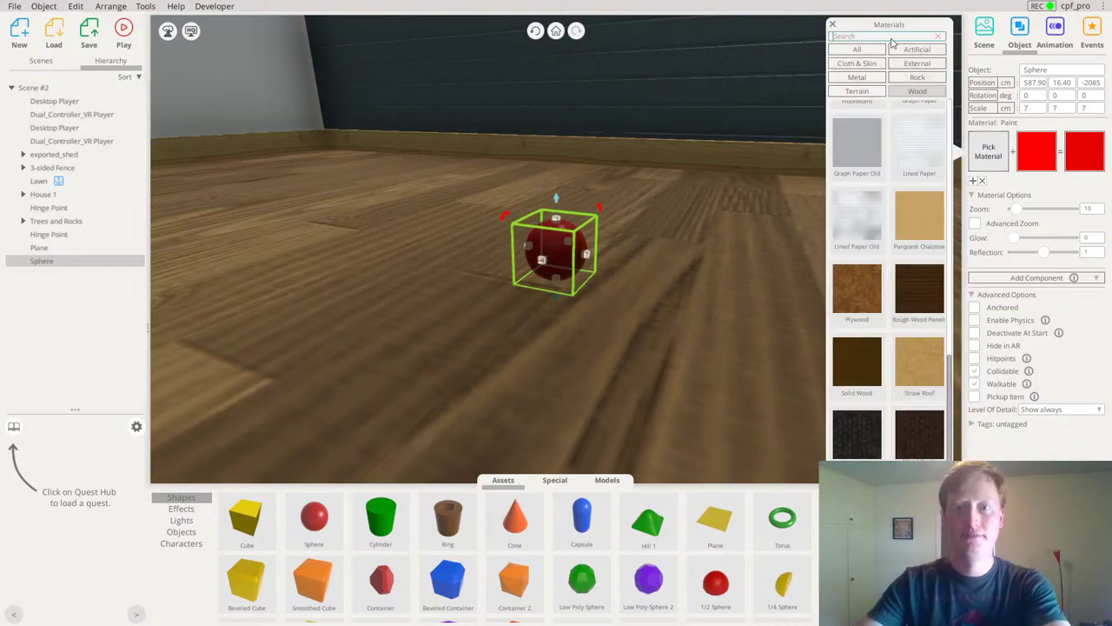
{"action": "type", "text": "glass"}
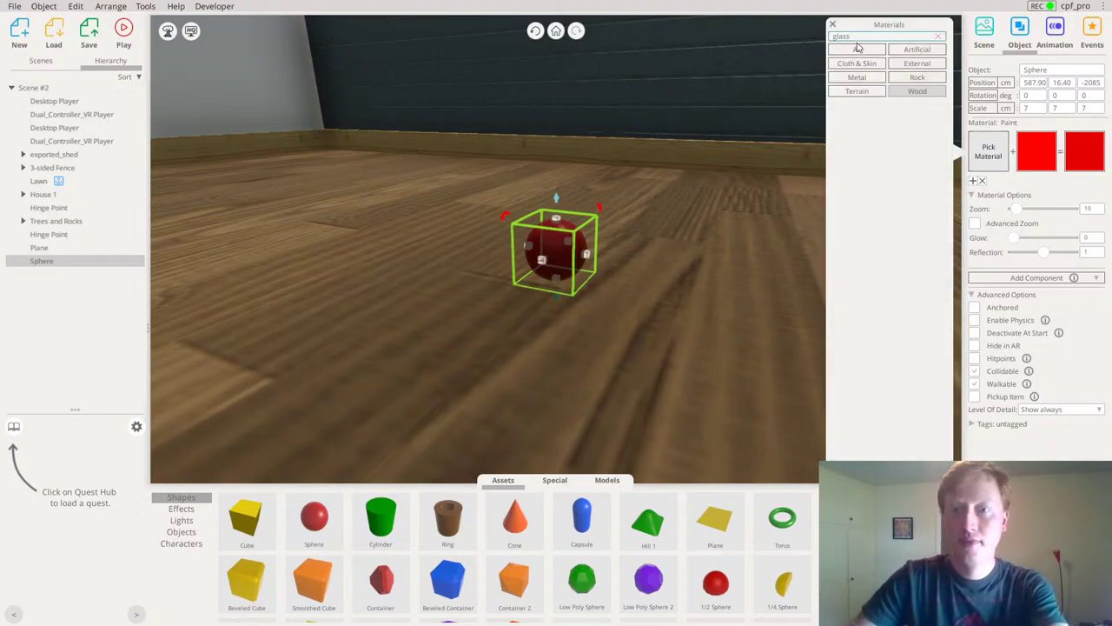
{"action": "left_click", "coordinate": [857, 48]}
{"action": "left_click", "coordinate": [857, 134]}
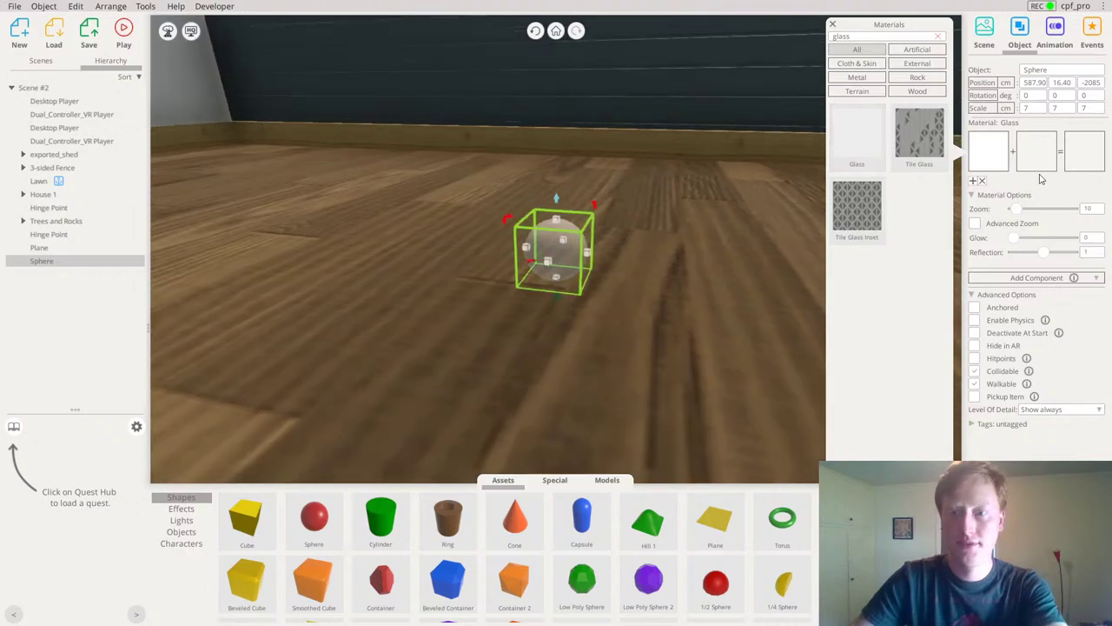
Tint the glass sphere light blue with RGB 200, 237, 255 and an alpha of 255
{"action": "left_click", "coordinate": [1037, 155]}
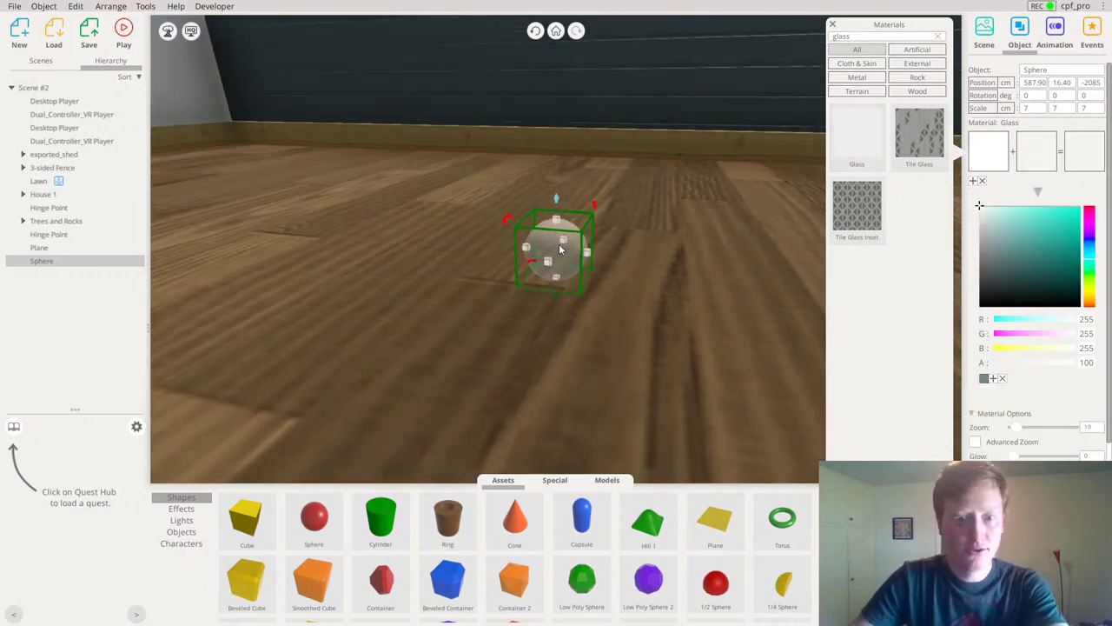
{"action": "scroll", "coordinate": [563, 258], "scroll_direction": "up", "scroll_amount": 2}
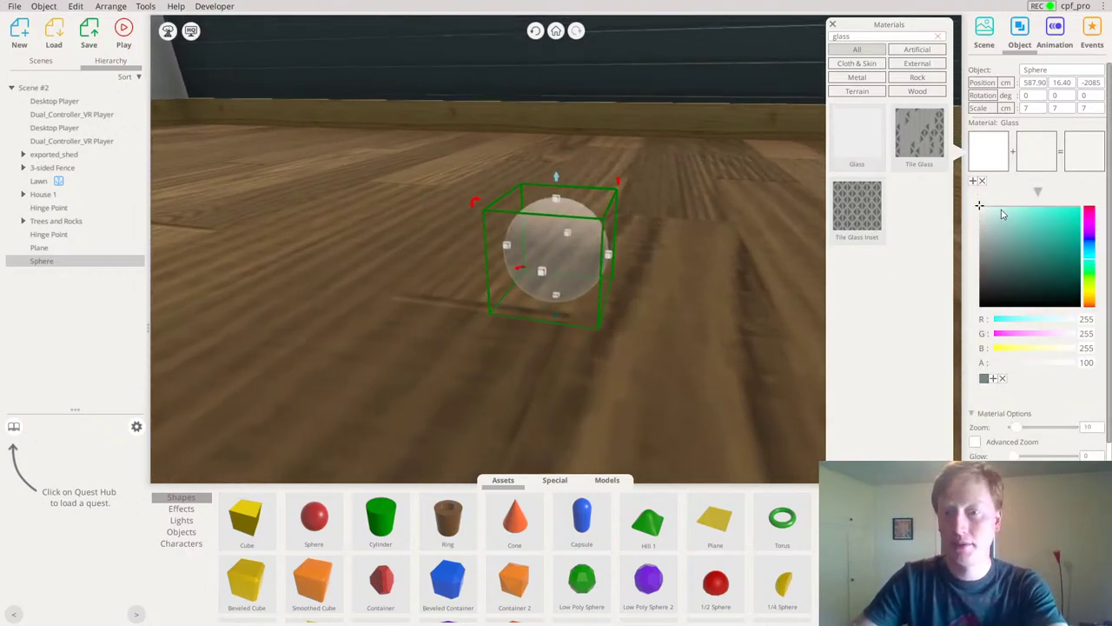
{"action": "left_click_drag", "start_coordinate": [1002, 213], "coordinate": [1002, 186]}
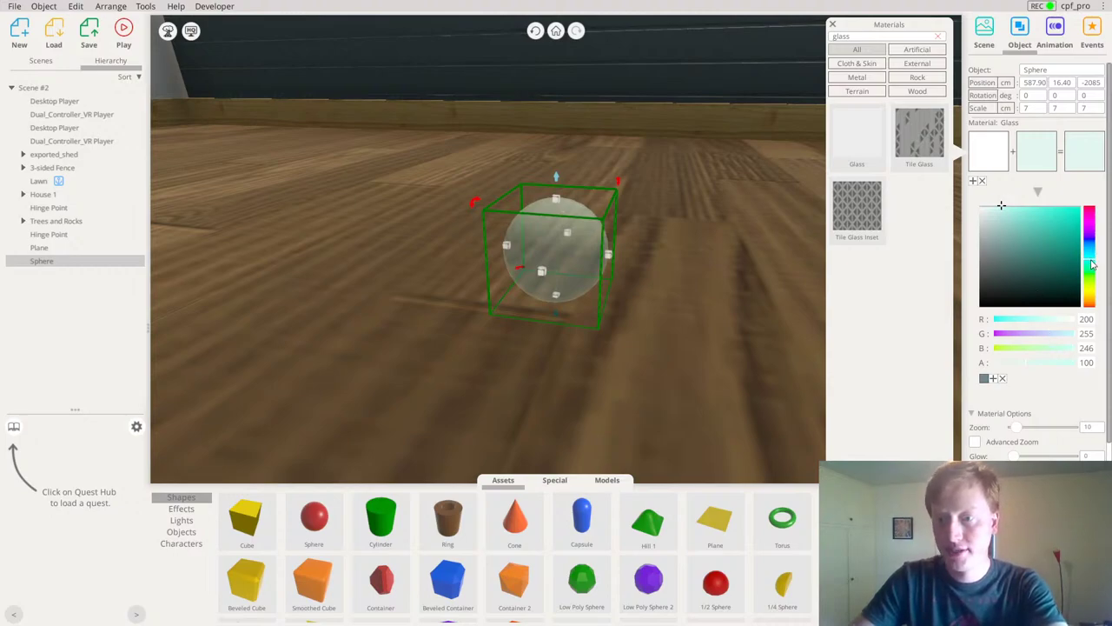
{"action": "left_click_drag", "start_coordinate": [1092, 265], "coordinate": [1090, 253]}
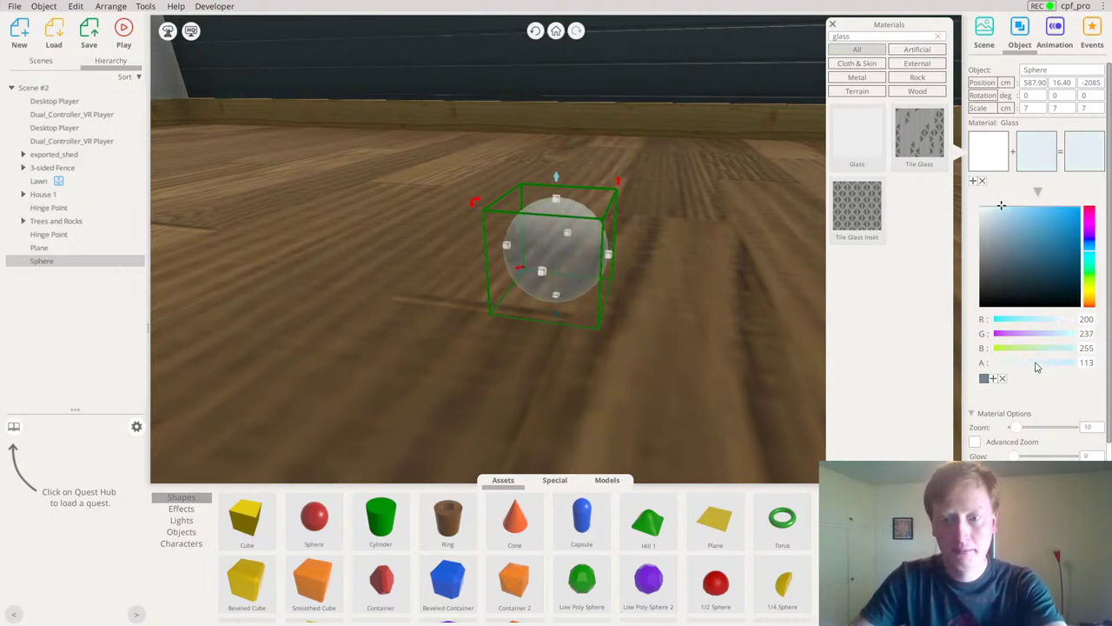
{"action": "left_click_drag", "start_coordinate": [1036, 367], "coordinate": [1101, 369]}
{"action": "scroll", "coordinate": [580, 168], "scroll_direction": "down", "scroll_amount": 5}
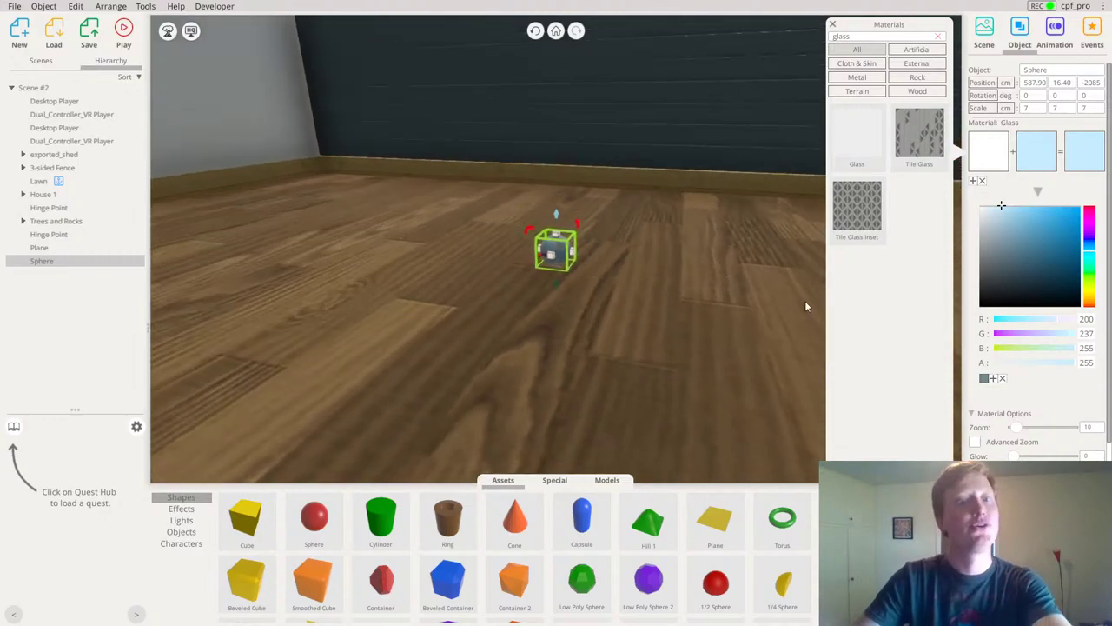
{"action": "left_click", "coordinate": [805, 301]}
Move the sphere along the floor to about X 575.6 cm, Z -2060 cm and rename it LightOff
{"action": "left_click_drag", "start_coordinate": [565, 255], "coordinate": [612, 314]}
{"action": "scroll", "coordinate": [642, 252], "scroll_direction": "down", "scroll_amount": 5}
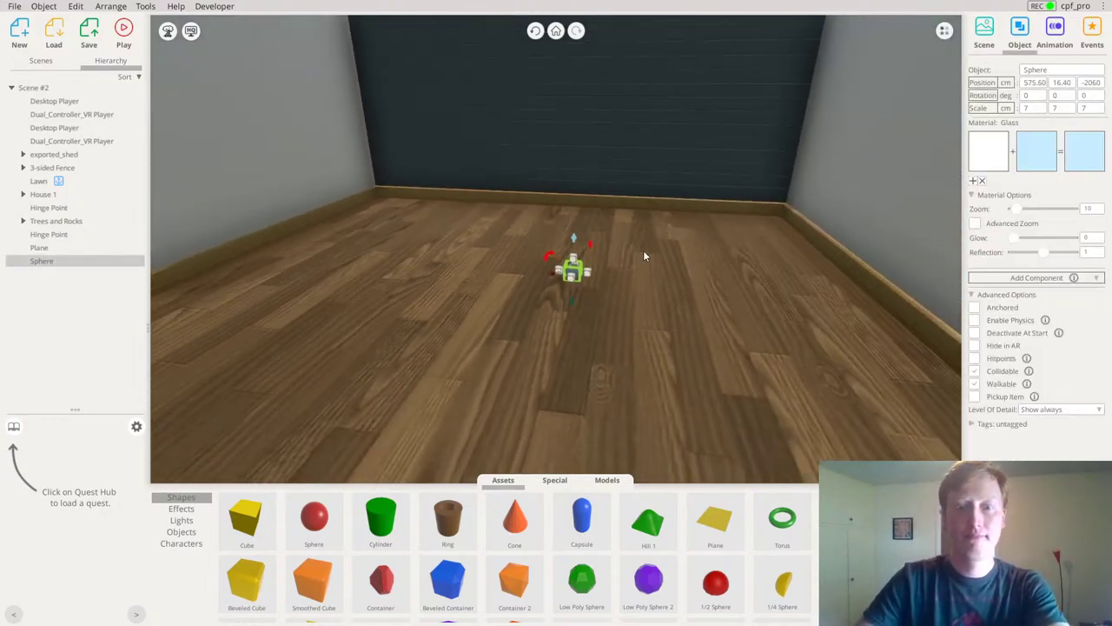
{"action": "scroll", "coordinate": [600, 299], "scroll_direction": "up", "scroll_amount": 3}
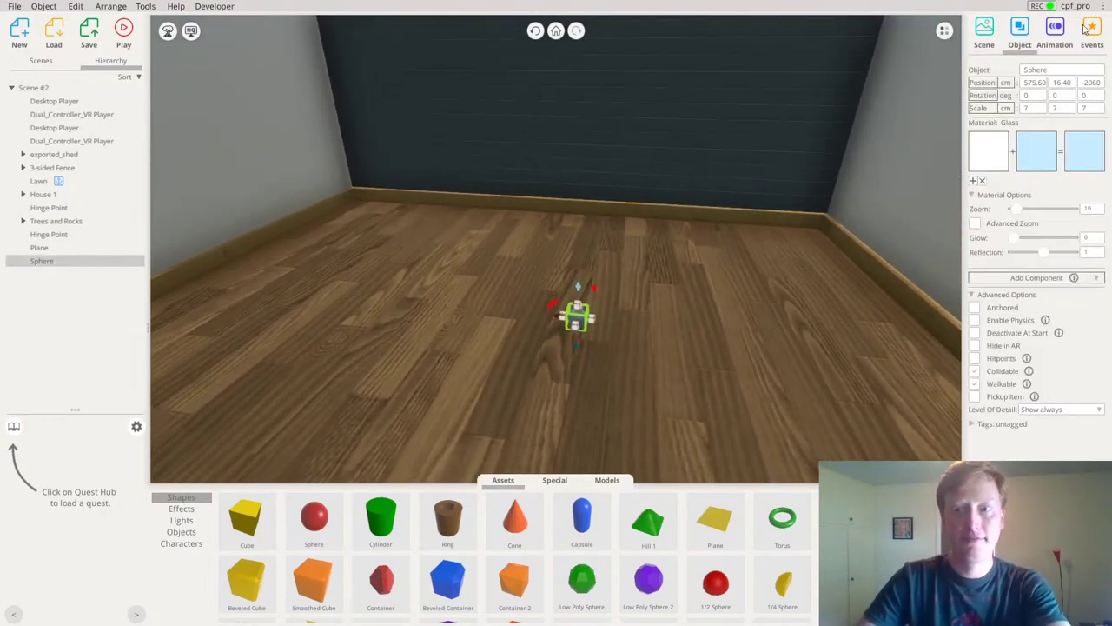
{"action": "double_click", "coordinate": [1049, 70]}
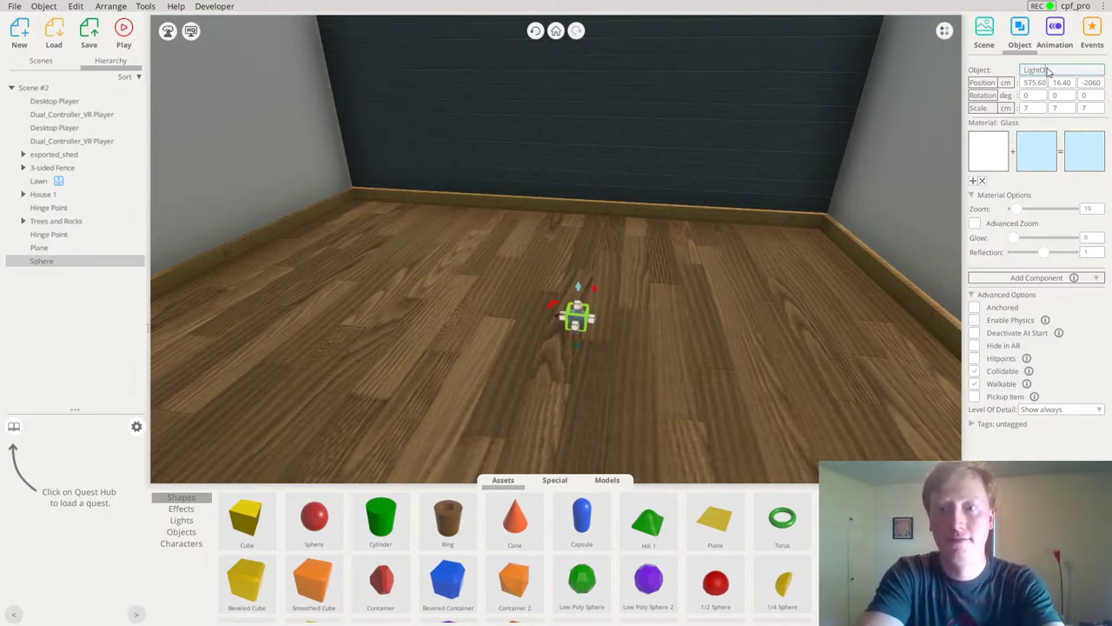
{"action": "key", "text": "Return"}
Paste a copy of LightOff beside the original at about X 555.3 cm and rename the copy LightOn
{"action": "right_click_drag", "start_coordinate": [700, 196], "coordinate": [911, 247]}
{"action": "scroll", "coordinate": [636, 302], "scroll_direction": "up", "scroll_amount": 3}
{"action": "key", "text": "ctrl+v"}
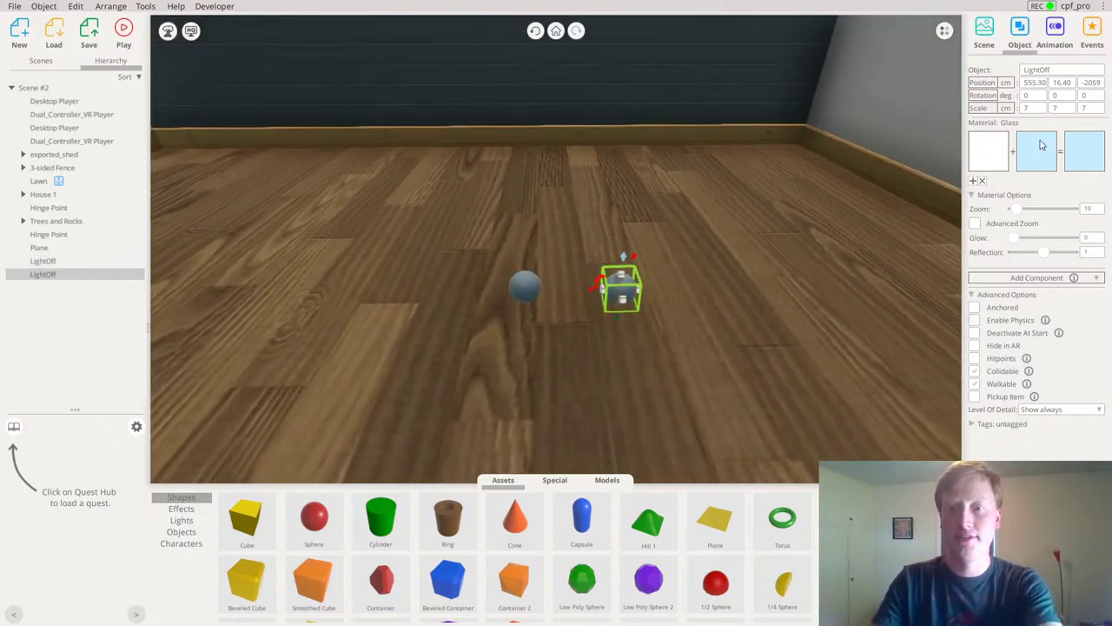
{"action": "left_click", "coordinate": [1067, 76]}
{"action": "double_click", "coordinate": [1068, 76]}
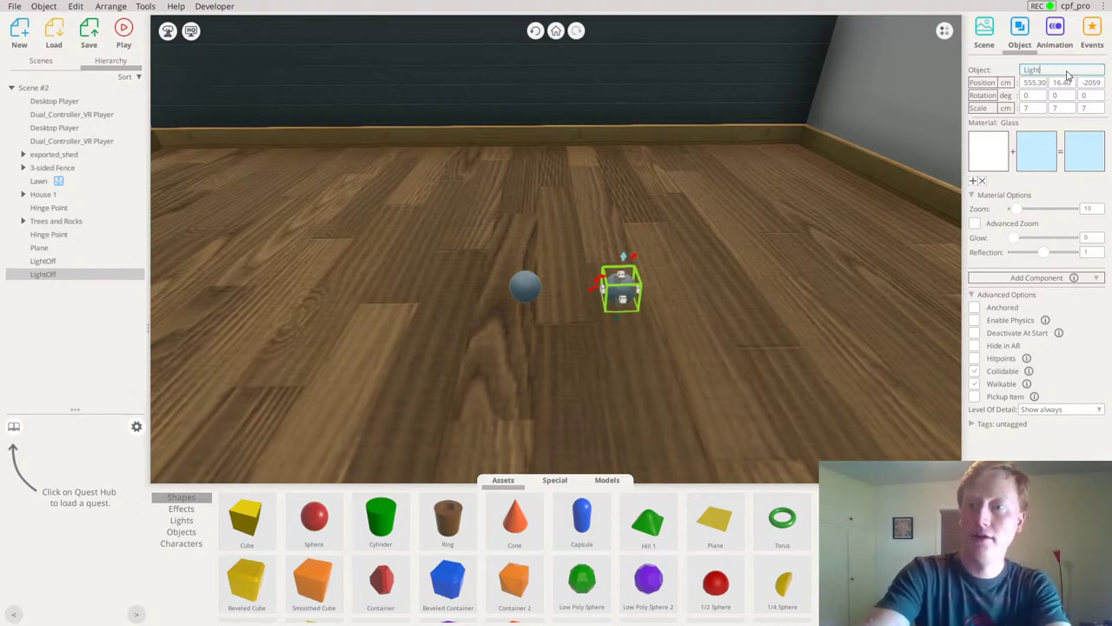
{"action": "type", "text": "LightOn"}
{"action": "key", "text": "Return"}
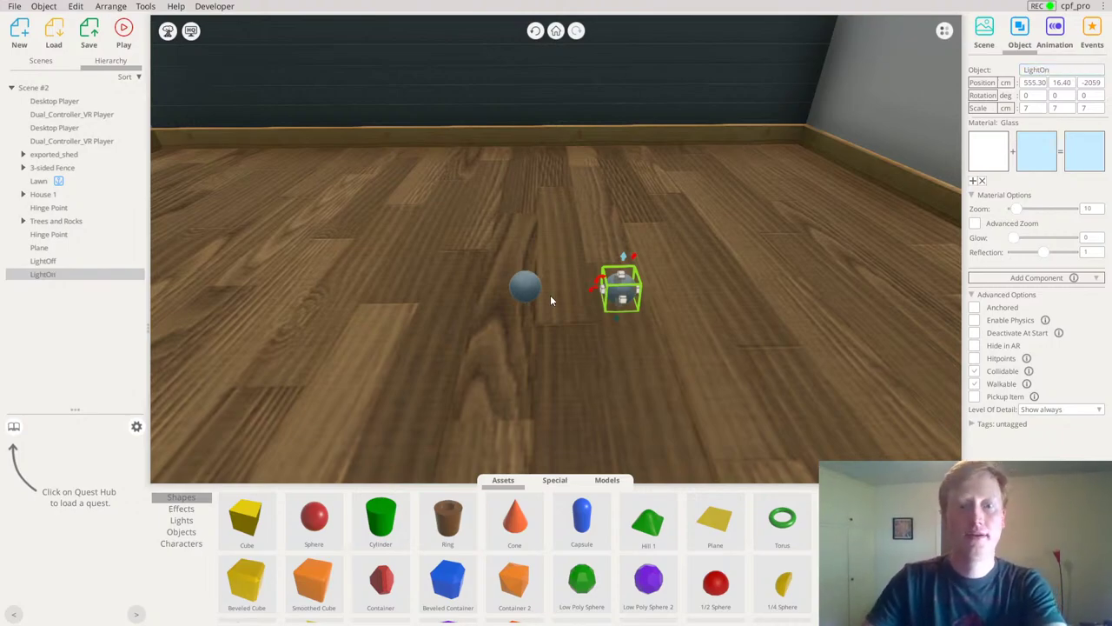
Change the LightOn sphere's colour to amber with RGB 255, 201, 0
{"action": "left_click", "coordinate": [528, 292]}
{"action": "left_click", "coordinate": [621, 290]}
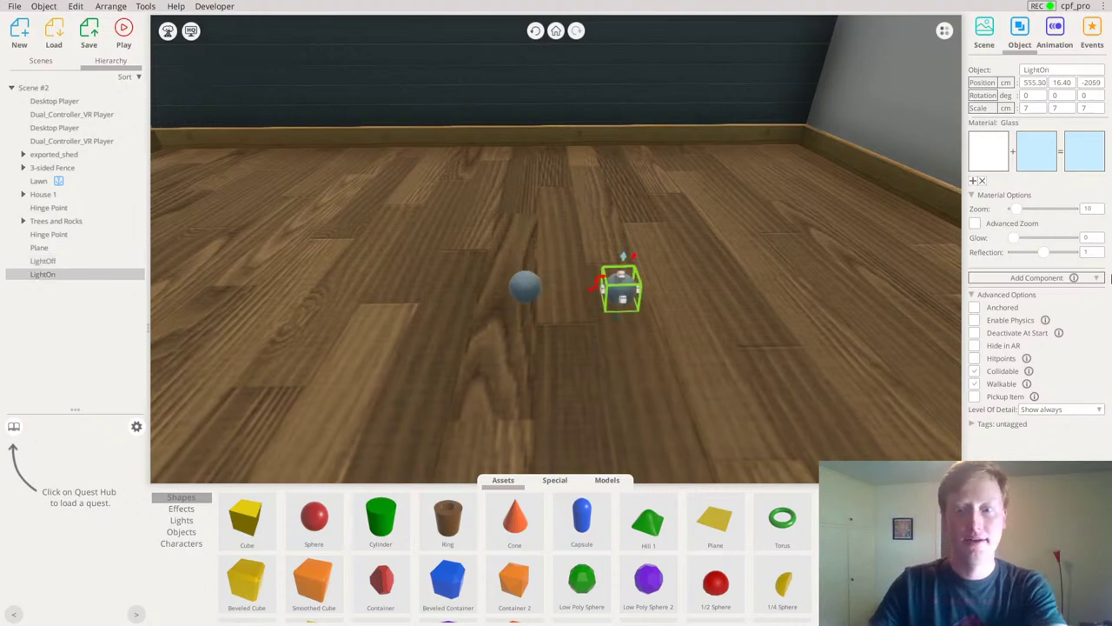
{"action": "left_click", "coordinate": [1046, 166]}
{"action": "left_click", "coordinate": [1088, 289]}
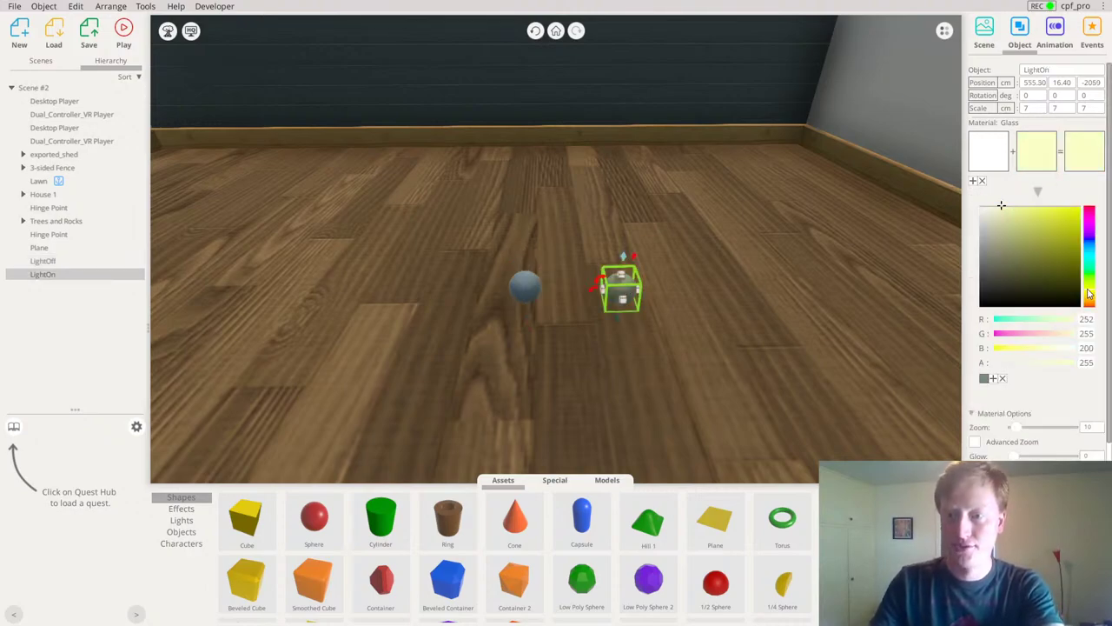
{"action": "left_click_drag", "start_coordinate": [1034, 245], "coordinate": [1108, 181]}
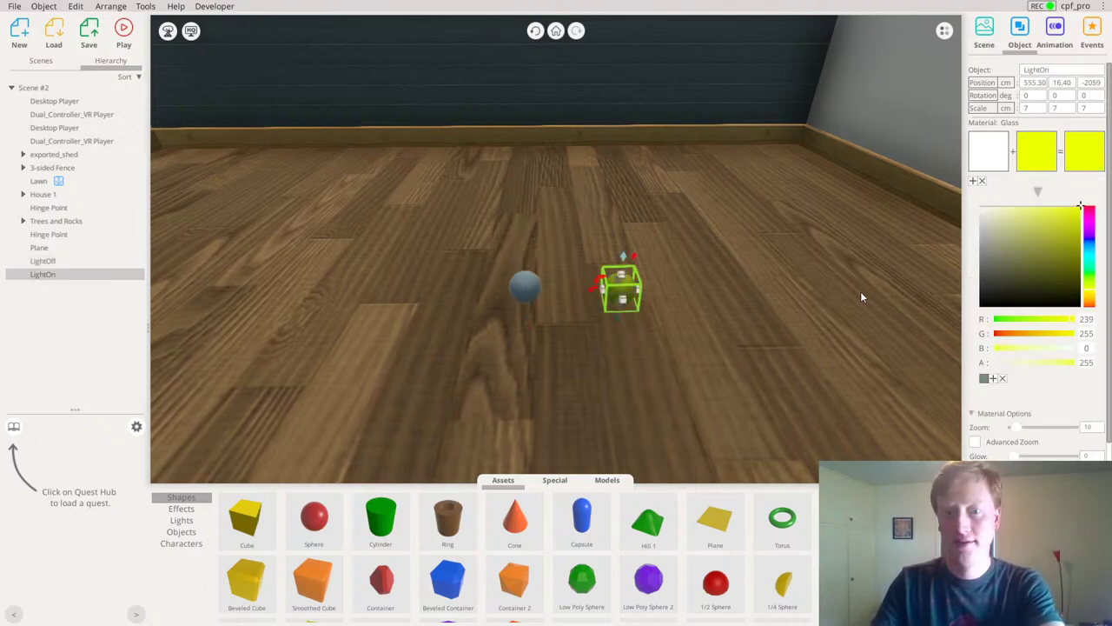
{"action": "left_click", "coordinate": [1091, 297]}
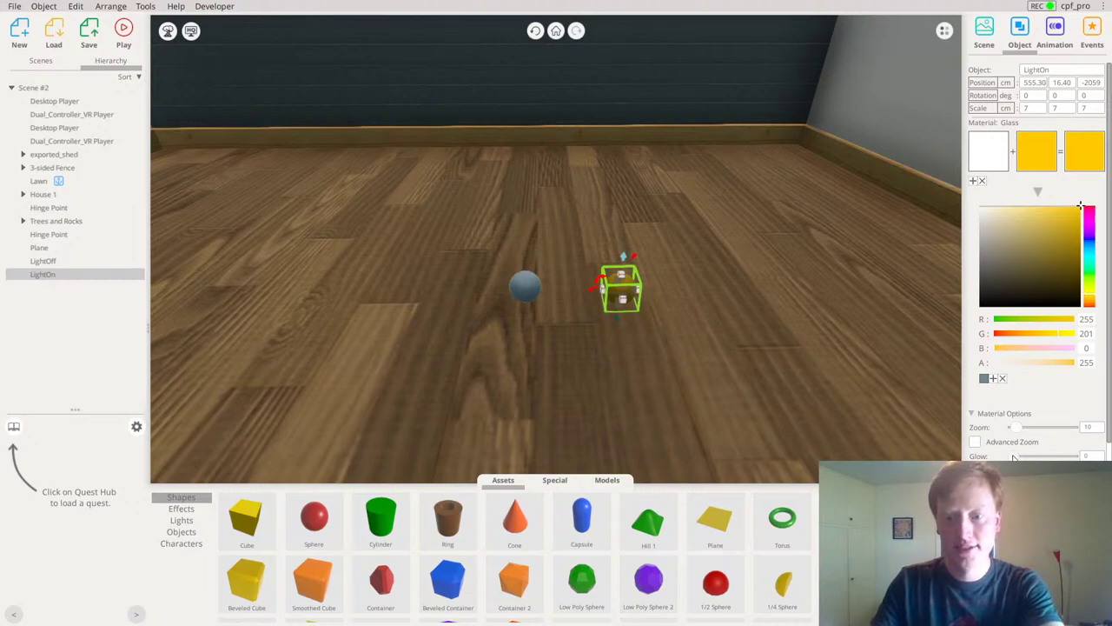
Set the LightOn sphere's glow to 10
{"action": "left_click_drag", "start_coordinate": [1013, 457], "coordinate": [1087, 457]}
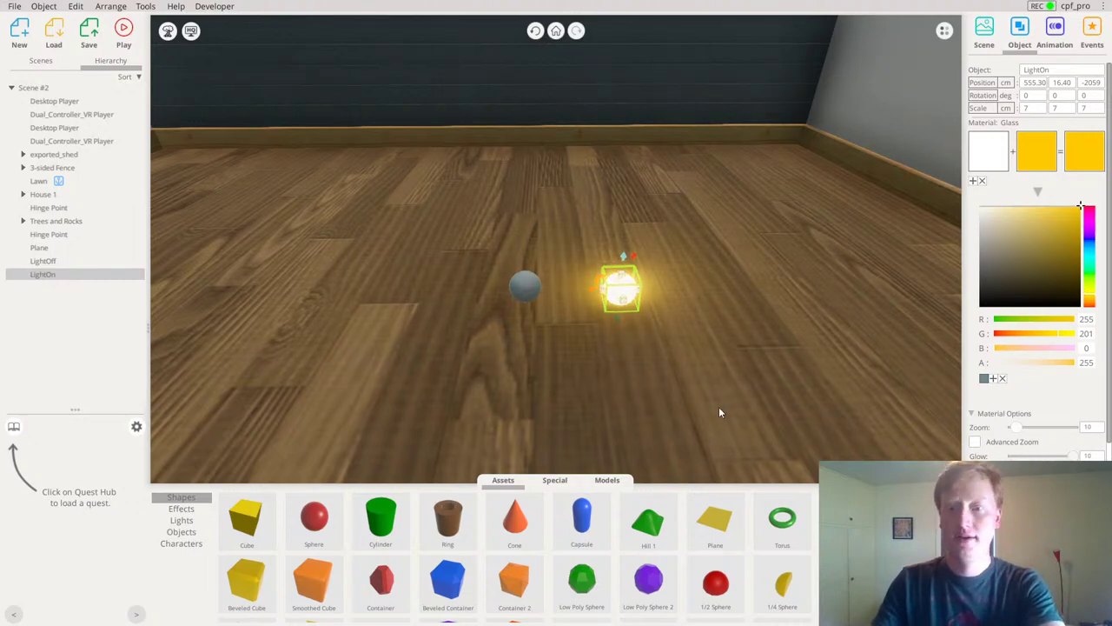
{"action": "middle_click_drag", "start_coordinate": [720, 413], "coordinate": [1110, 207]}
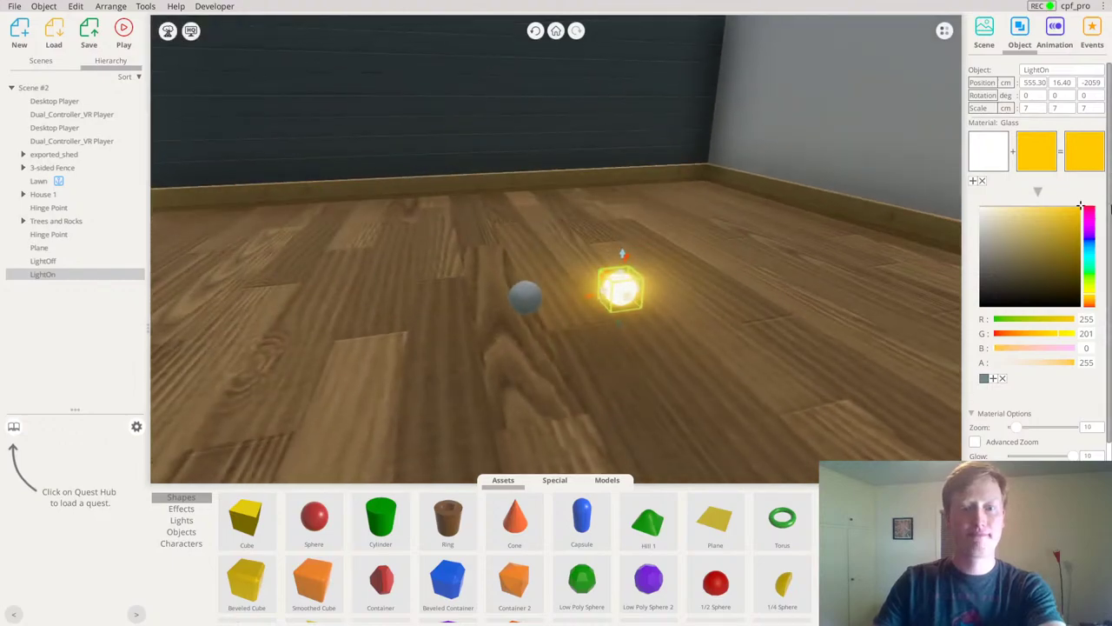
{"action": "left_click_drag", "start_coordinate": [696, 412], "coordinate": [590, 251]}
Select LightOff and LightOn together and raise both spheres to a height of about 75.1 cm
{"action": "left_click", "coordinate": [531, 287]}
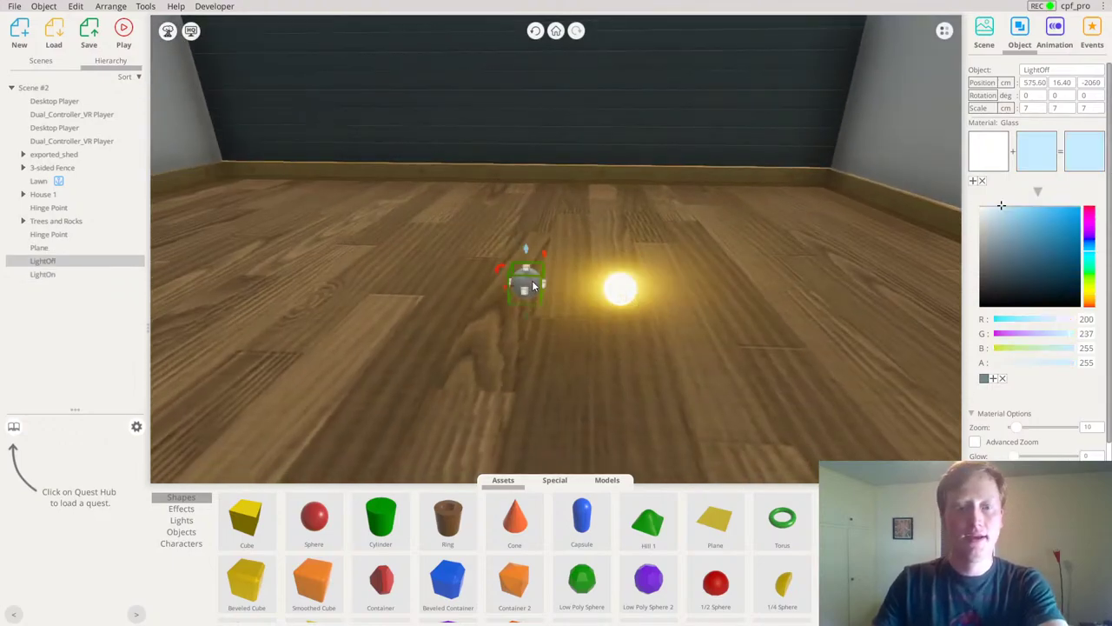
{"action": "left_click_drag", "start_coordinate": [296, 281], "coordinate": [635, 302]}
{"action": "left_click", "coordinate": [633, 299], "text": "shift"}
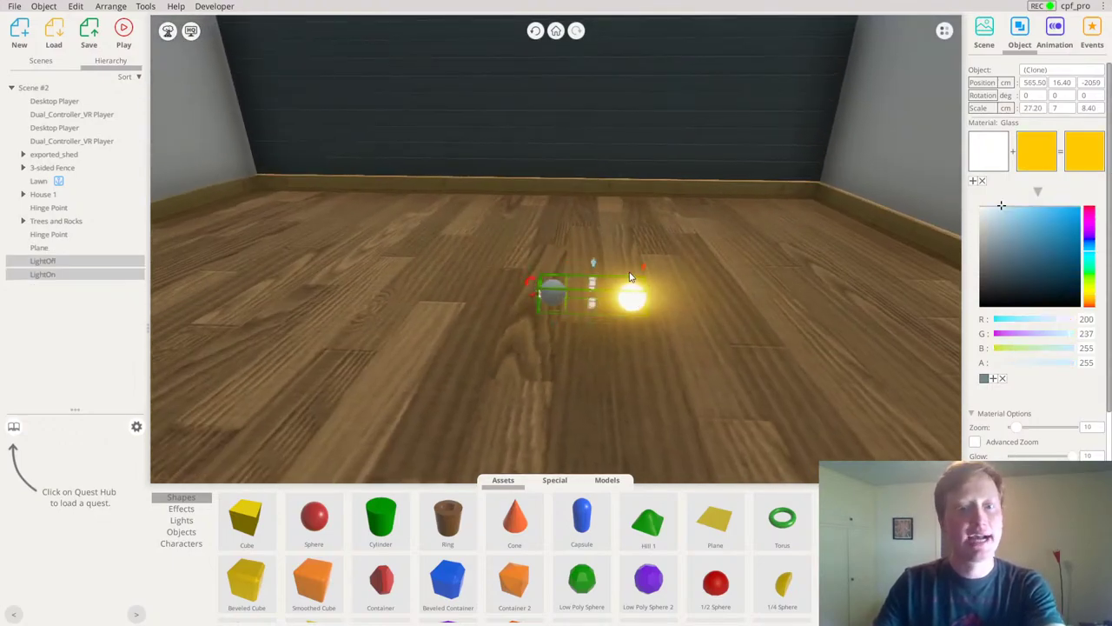
{"action": "left_click_drag", "start_coordinate": [594, 265], "coordinate": [597, 12]}
{"action": "scroll", "coordinate": [682, 265], "scroll_direction": "up", "scroll_amount": 3}
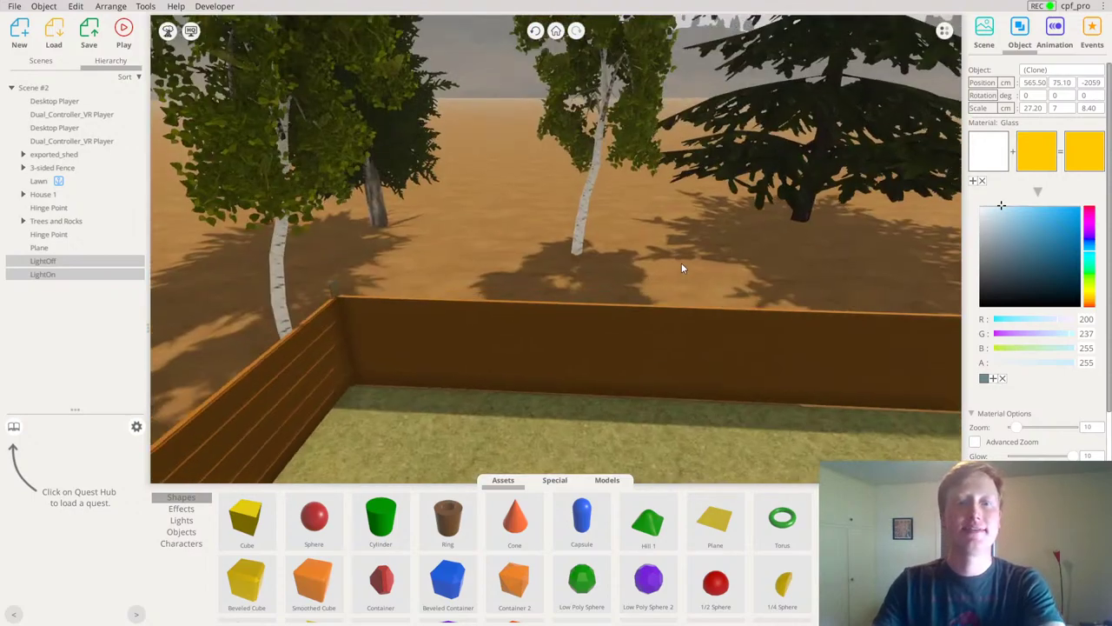
{"action": "key", "text": "f"}
{"action": "scroll", "coordinate": [666, 294], "scroll_direction": "down", "scroll_amount": 4}
{"action": "left_click", "coordinate": [654, 276]}
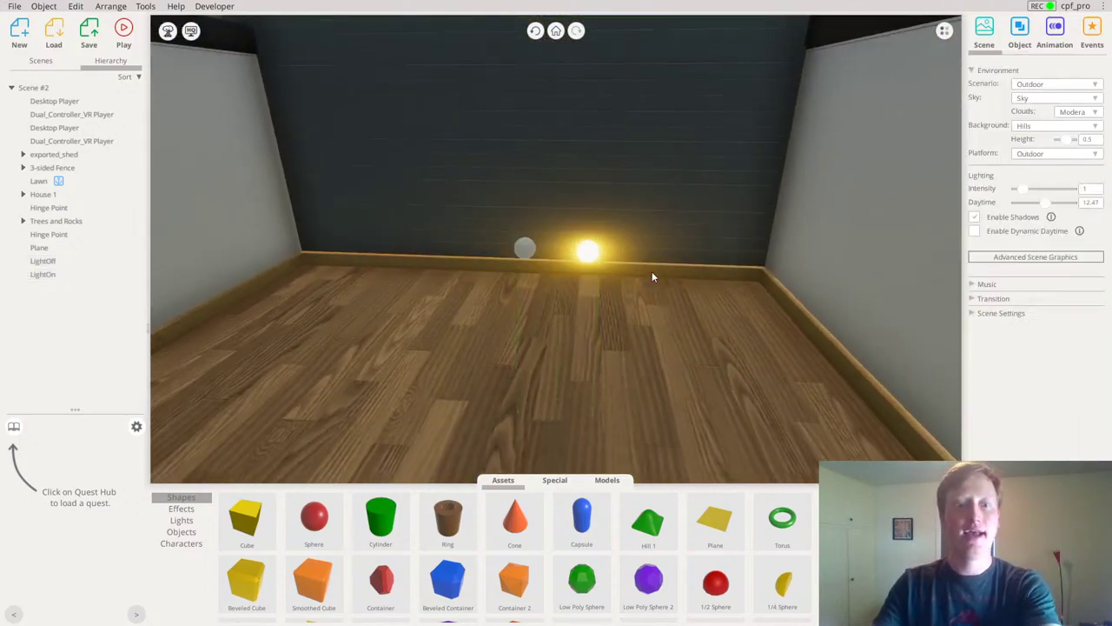
Add a Point Light above the shed floor, shrink it to about 7.6 × 9.3 × 7.6 cm and raise it to about 88.9 cm
{"action": "right_click_drag", "start_coordinate": [652, 275], "coordinate": [387, 226]}
{"action": "scroll", "coordinate": [388, 226], "scroll_direction": "down", "scroll_amount": 3}
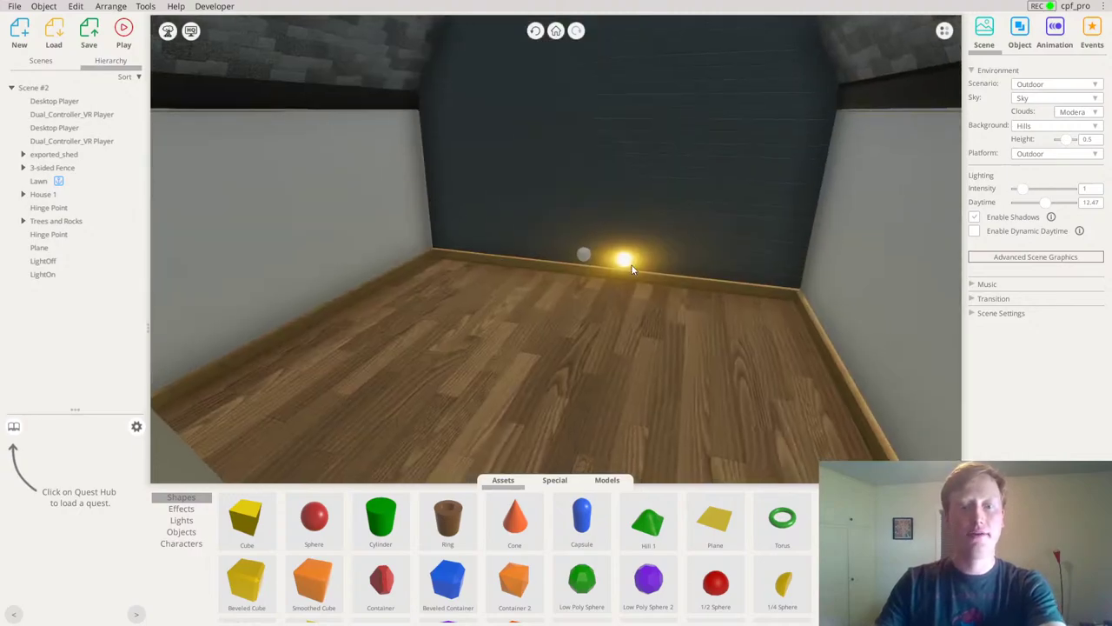
{"action": "left_click", "coordinate": [624, 263]}
{"action": "right_click_drag", "start_coordinate": [626, 266], "coordinate": [588, 278]}
{"action": "scroll", "coordinate": [589, 279], "scroll_direction": "up", "scroll_amount": 1}
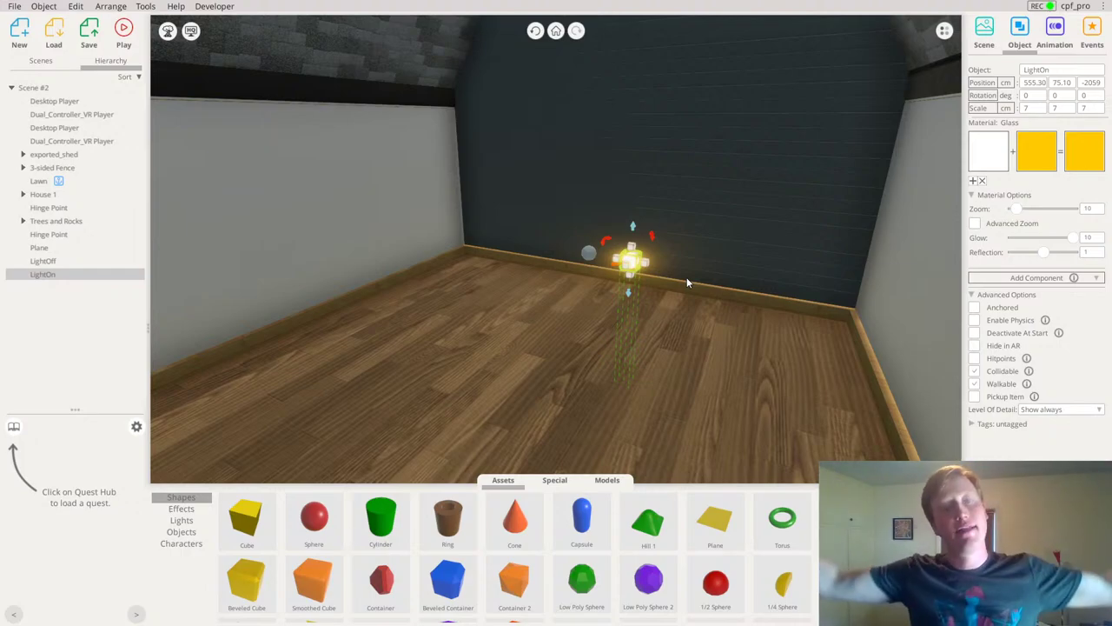
{"action": "left_click_drag", "start_coordinate": [688, 280], "coordinate": [535, 304]}
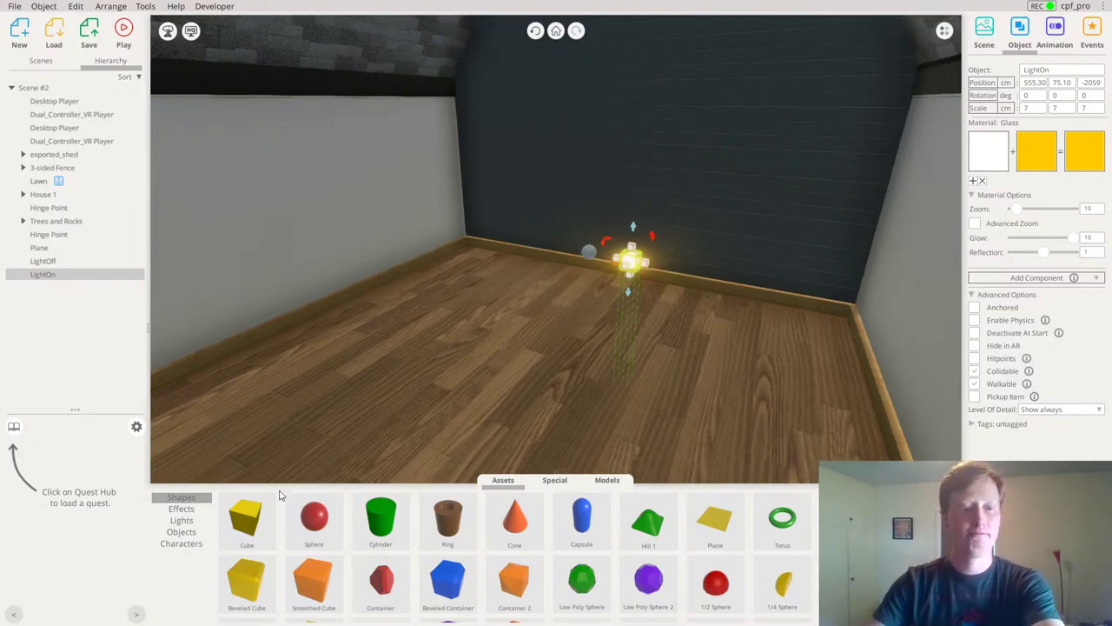
{"action": "left_click", "coordinate": [182, 519]}
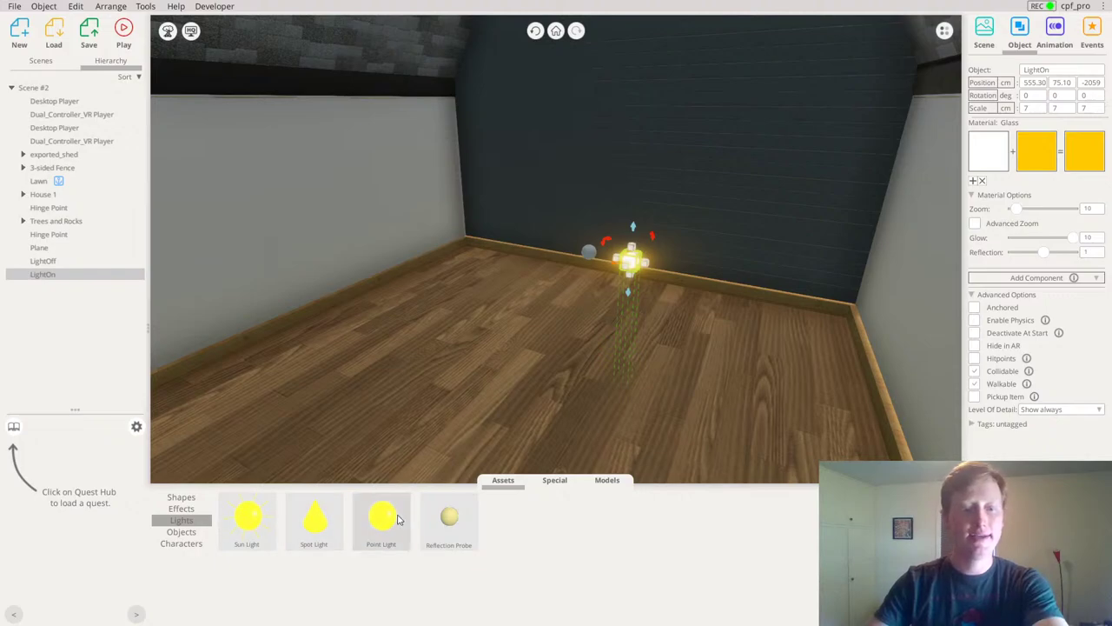
{"action": "left_click_drag", "start_coordinate": [391, 524], "coordinate": [526, 389]}
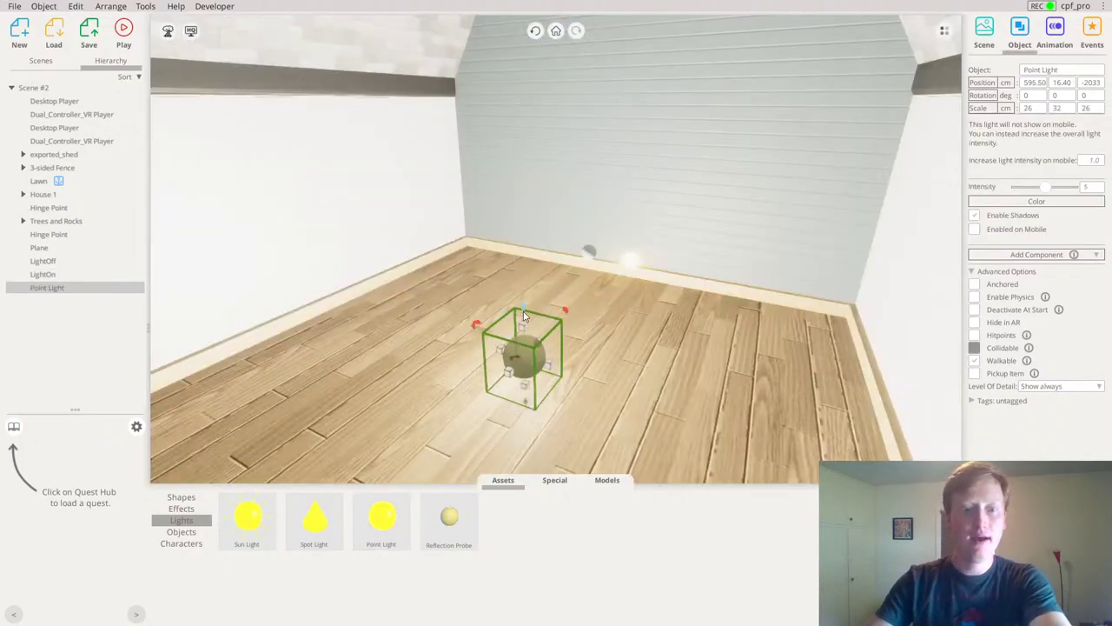
{"action": "mouse_move", "coordinate": [526, 238]}
{"action": "left_mouse_down"}
{"action": "mouse_move", "coordinate": [536, 140]}
{"action": "mouse_move", "coordinate": [523, 222]}
{"action": "left_mouse_up"}
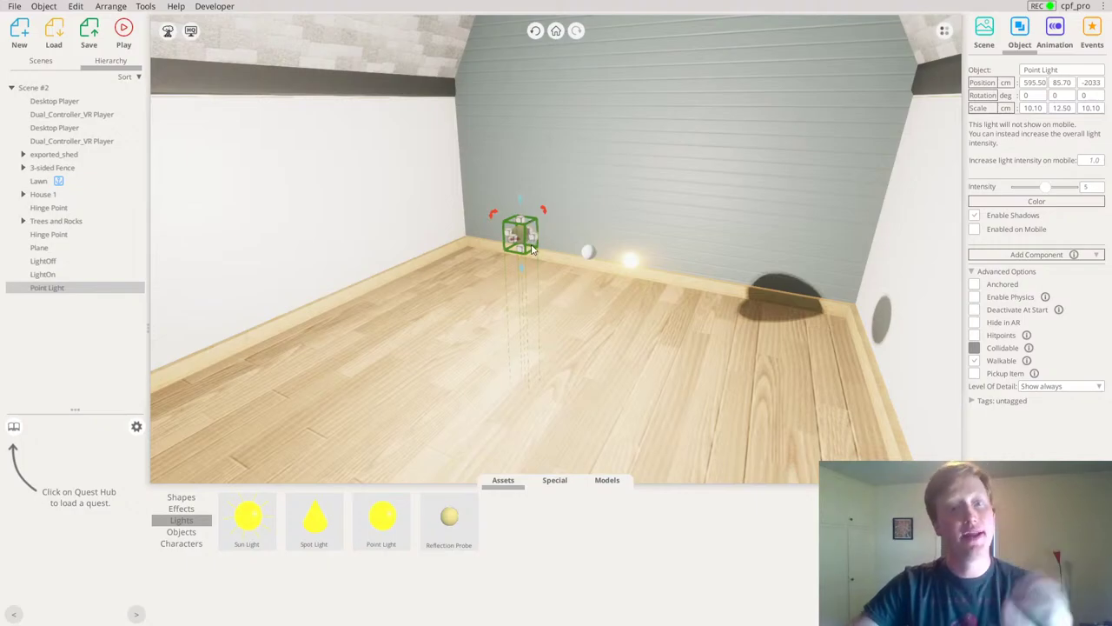
{"action": "left_click_drag", "start_coordinate": [522, 252], "coordinate": [525, 210]}
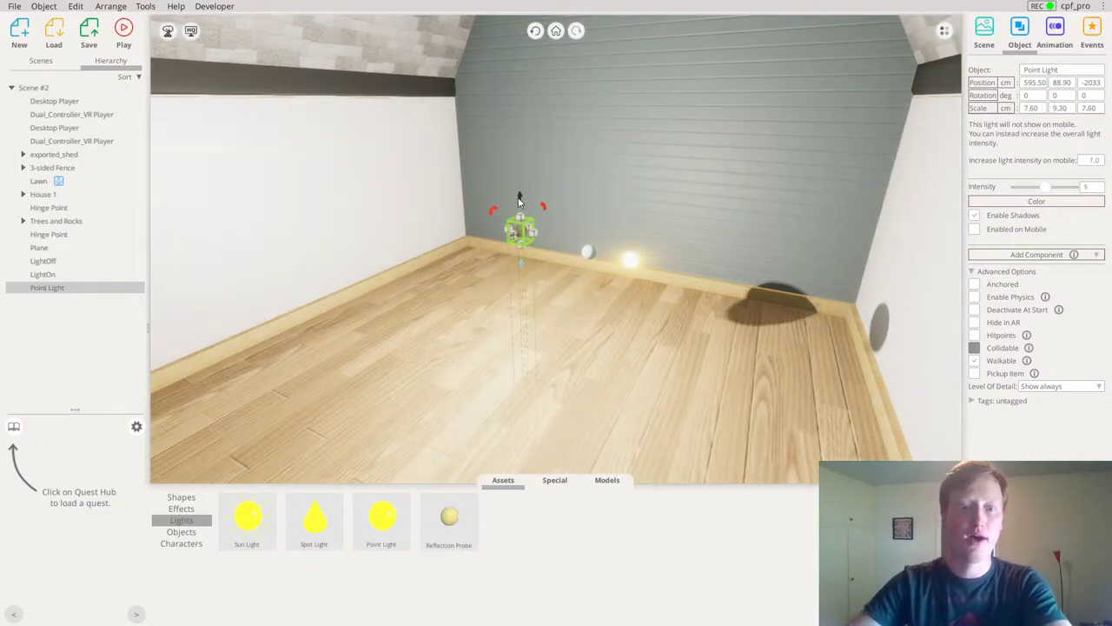
Lower the Point Light's intensity to about 3.97
{"action": "right_click_drag", "start_coordinate": [532, 203], "coordinate": [3, 204]}
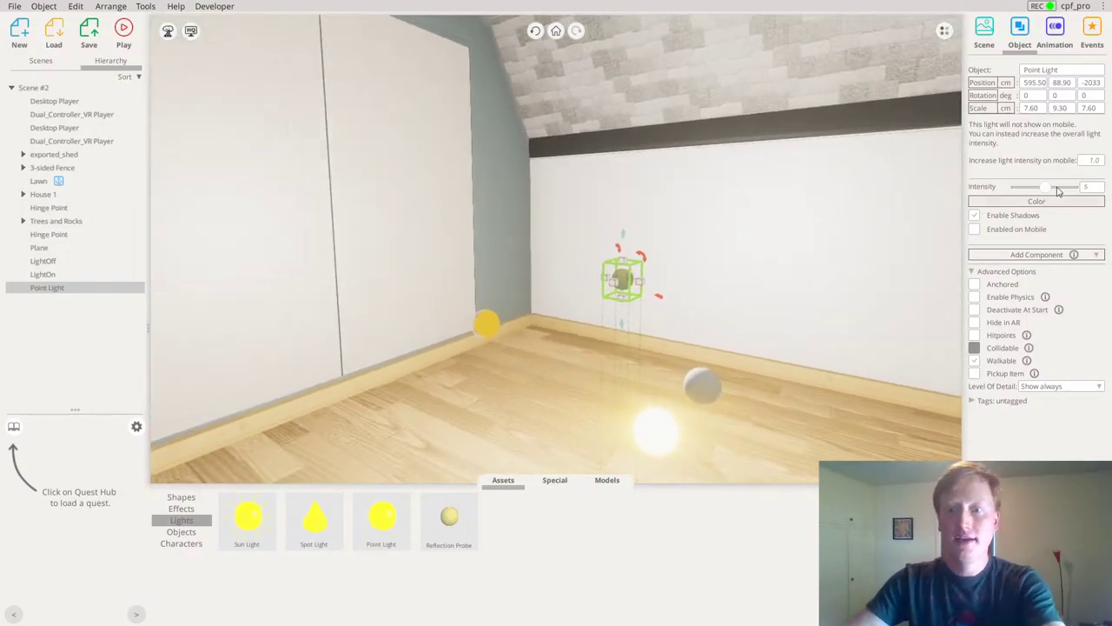
{"action": "left_click_drag", "start_coordinate": [1047, 187], "coordinate": [1041, 191]}
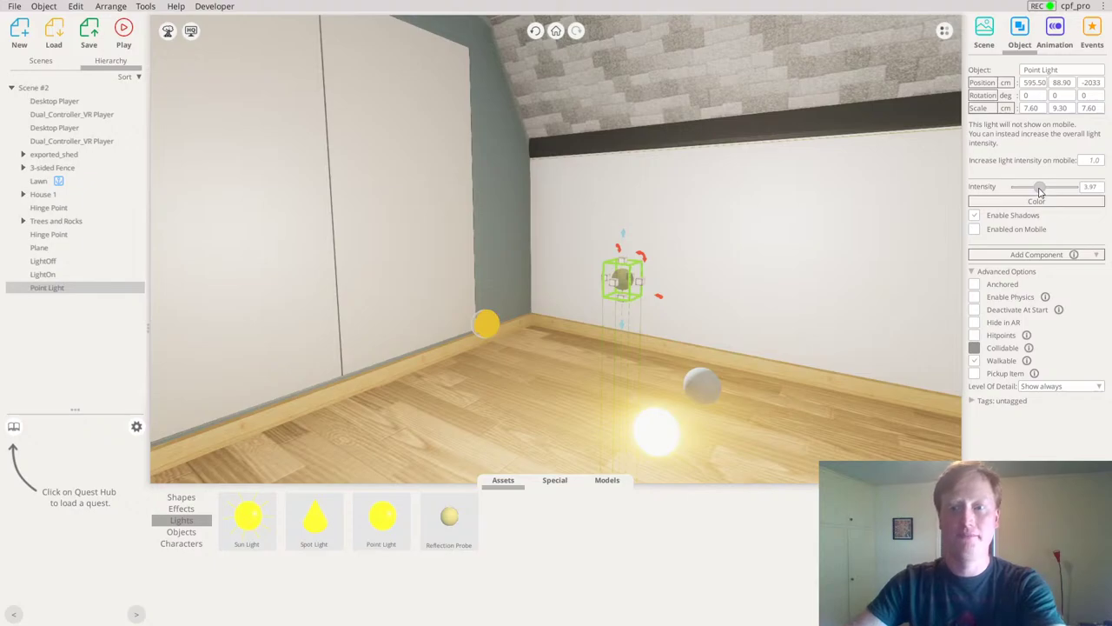
{"action": "right_click_drag", "start_coordinate": [597, 199], "coordinate": [466, 226]}
Change the Point Light's colour to pale yellow with RGB 224, 223, 158
{"action": "left_click", "coordinate": [1039, 201]}
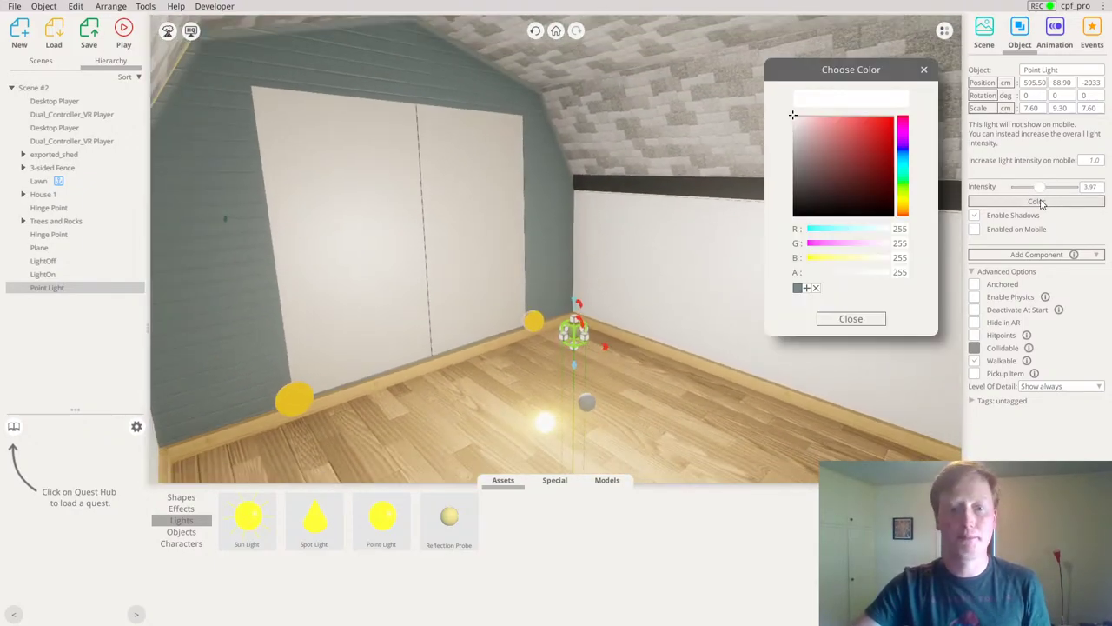
{"action": "right_click_drag", "start_coordinate": [420, 302], "coordinate": [459, 257]}
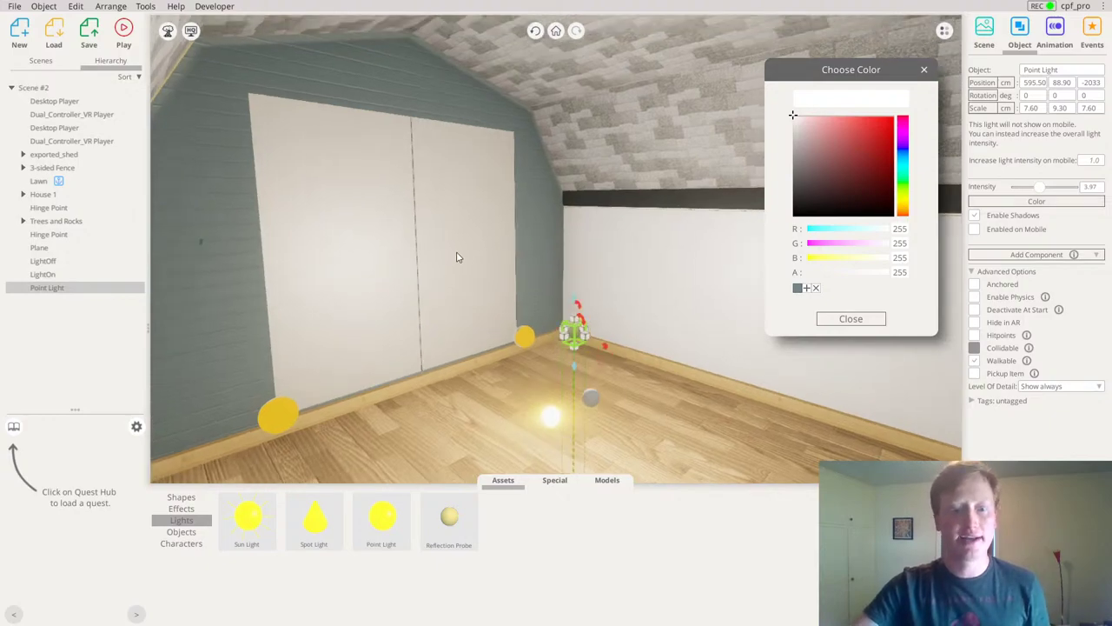
{"action": "left_click", "coordinate": [800, 129]}
{"action": "left_click", "coordinate": [904, 205]}
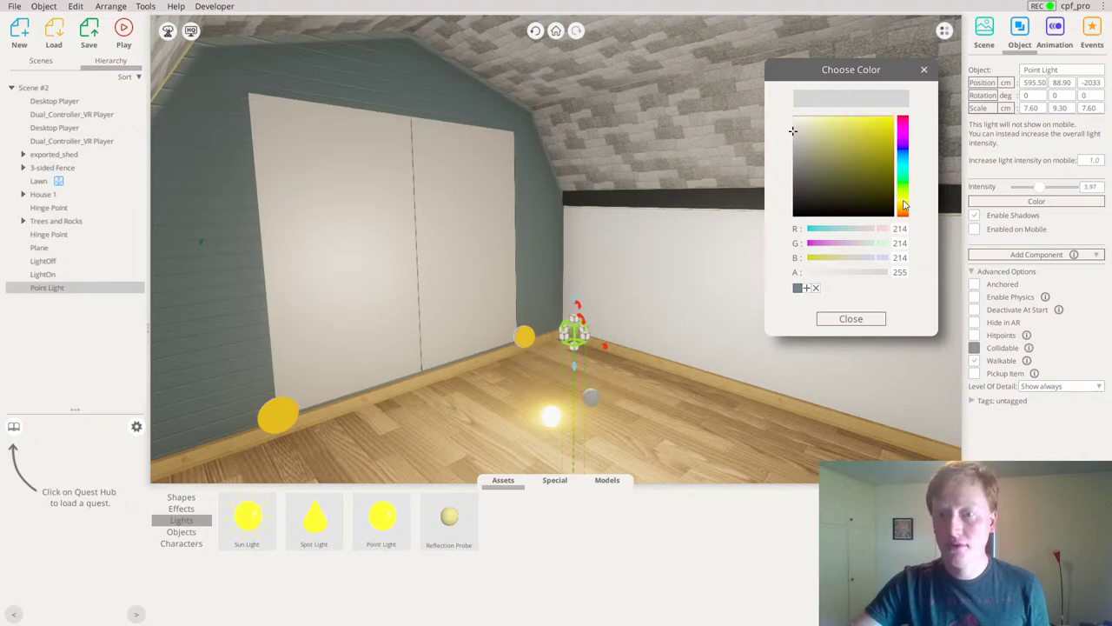
{"action": "left_click_drag", "start_coordinate": [835, 122], "coordinate": [824, 132]}
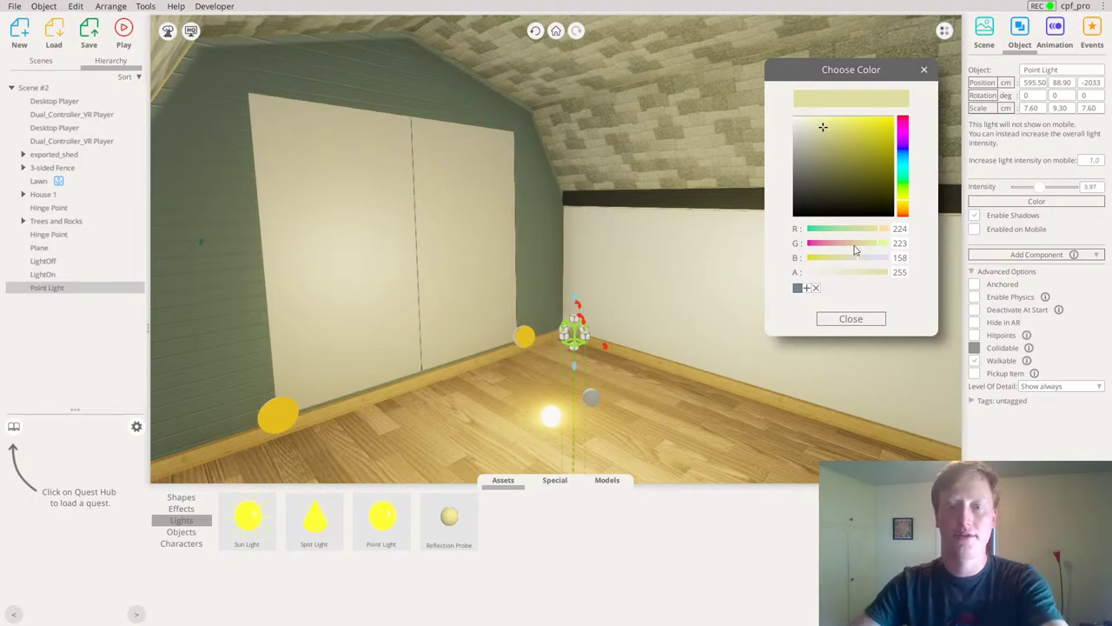
{"action": "left_click", "coordinate": [861, 323]}
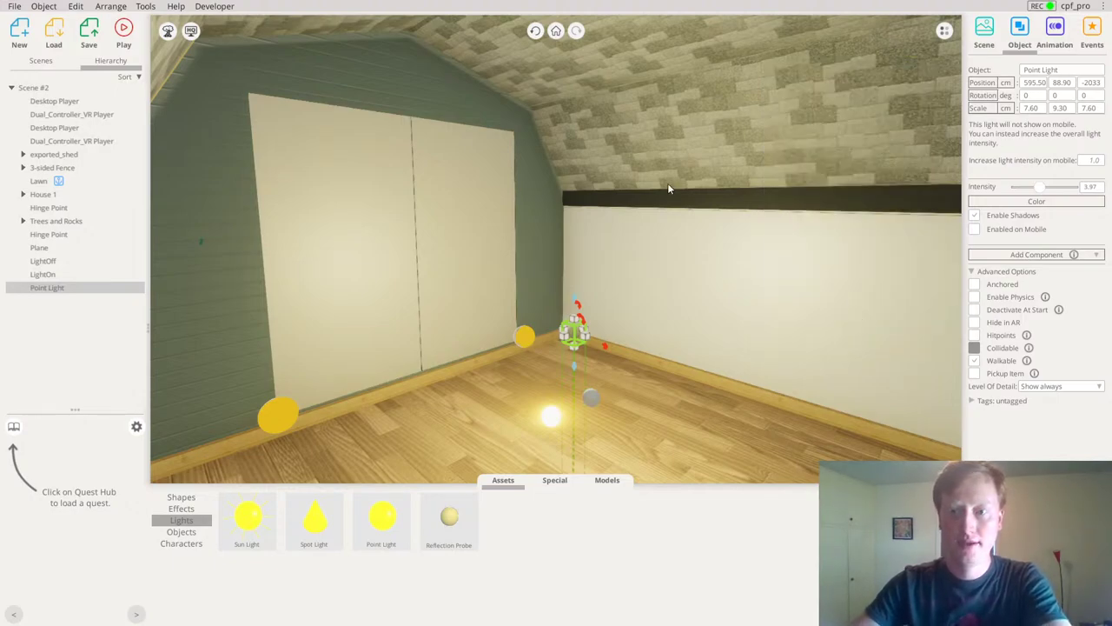
Raise the Point Light's intensity to about 4.48
{"action": "right_click_drag", "start_coordinate": [618, 264], "coordinate": [605, 276]}
{"action": "key", "text": "d"}
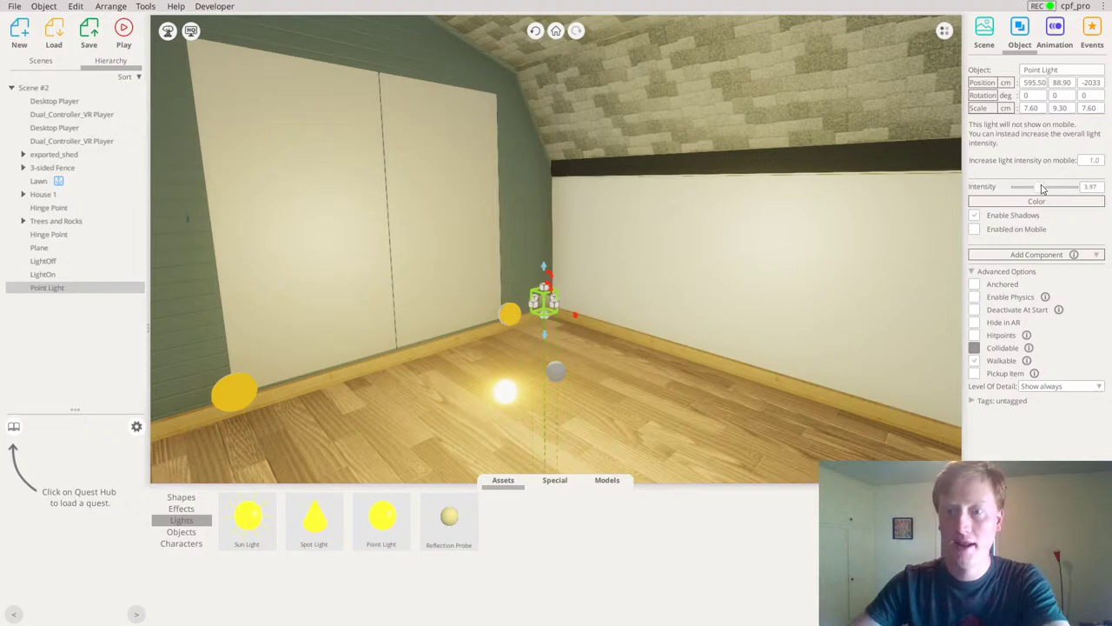
{"action": "left_click_drag", "start_coordinate": [1041, 187], "coordinate": [1044, 187]}
{"action": "right_click_drag", "start_coordinate": [589, 244], "coordinate": [533, 209]}
{"action": "right_click_drag", "start_coordinate": [544, 263], "coordinate": [543, 277]}
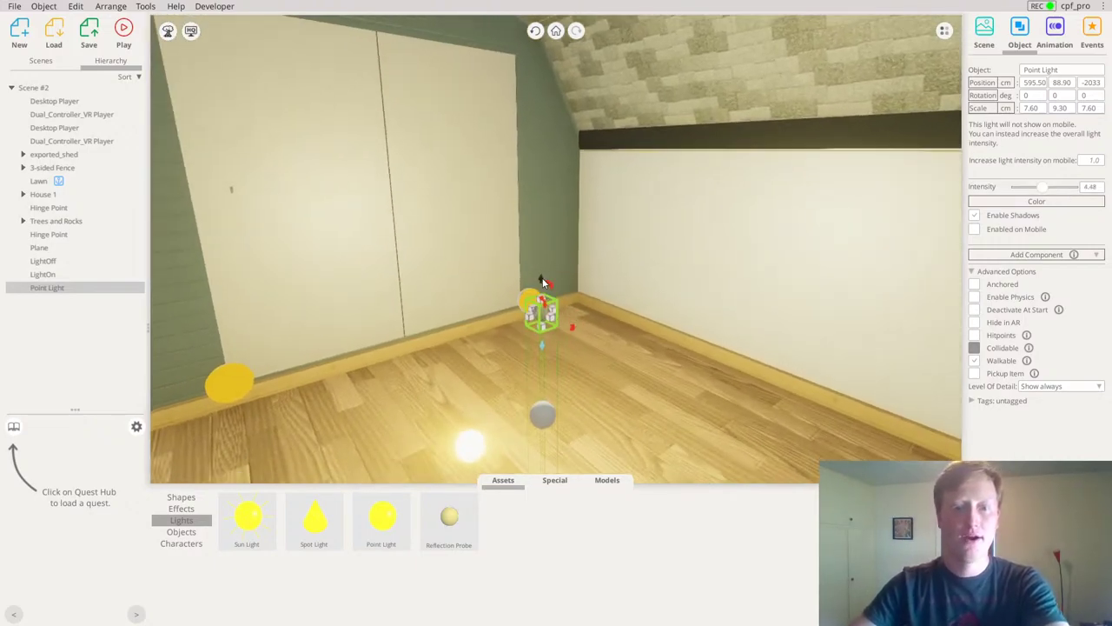
Add a cube on the white wall near the corner, size it to about 1.1 × 21.8 × 13.4 cm and raise it to about 110.5 cm
{"action": "right_click_drag", "start_coordinate": [654, 310], "coordinate": [516, 321]}
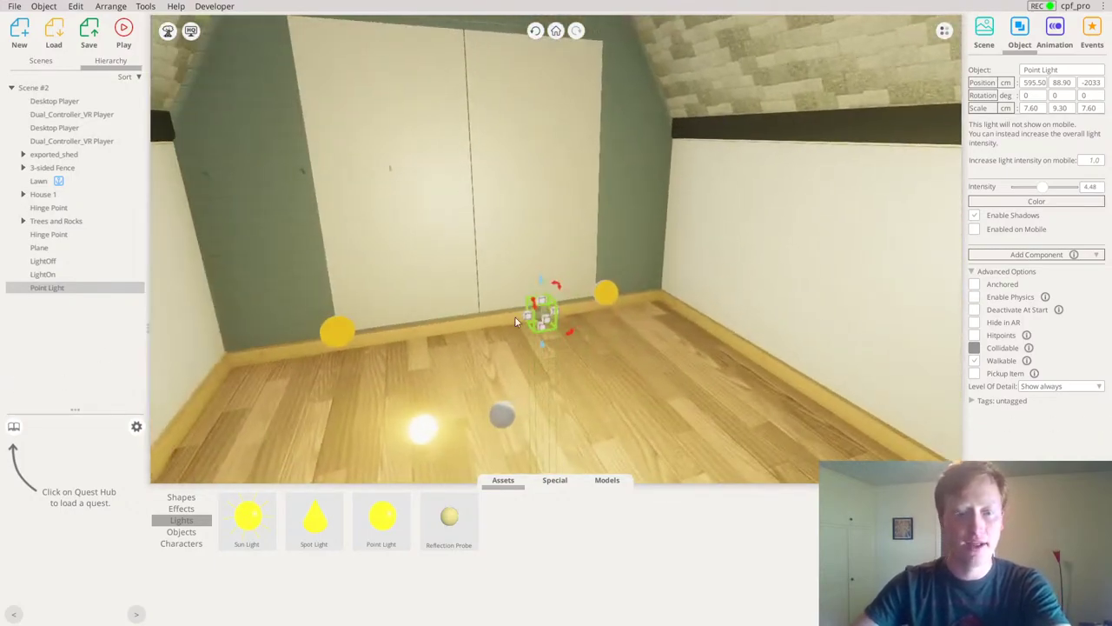
{"action": "left_click_drag", "start_coordinate": [515, 322], "coordinate": [1, 150]}
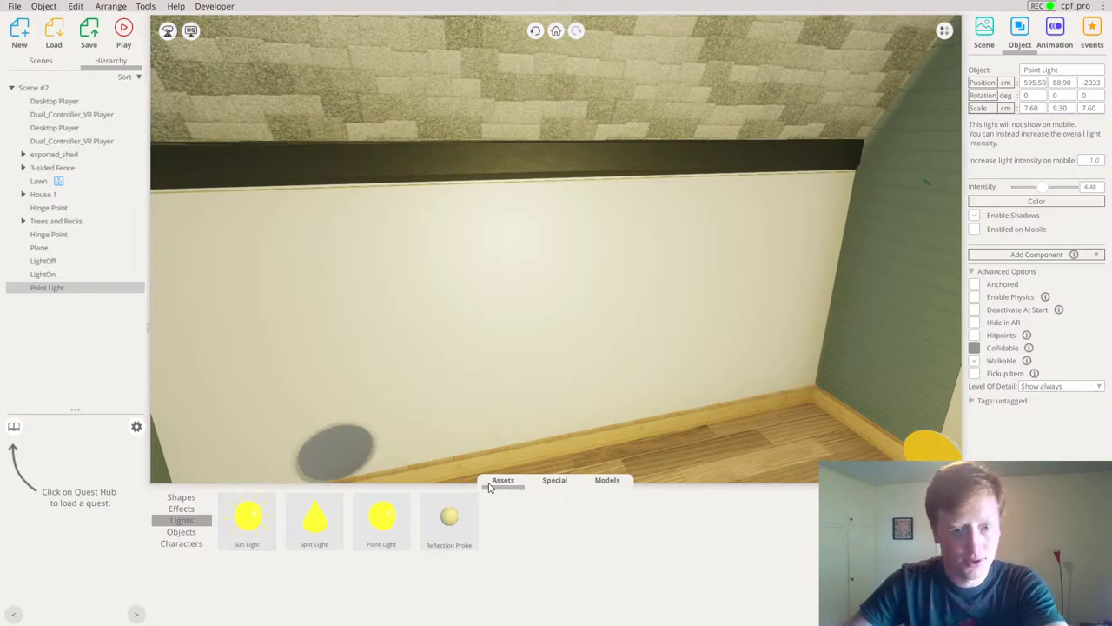
{"action": "left_click", "coordinate": [181, 497]}
{"action": "left_click_drag", "start_coordinate": [246, 522], "coordinate": [741, 286]}
{"action": "scroll", "coordinate": [770, 289], "scroll_direction": "down", "scroll_amount": 3}
{"action": "left_click_drag", "start_coordinate": [899, 373], "coordinate": [735, 255]}
{"action": "left_click_drag", "start_coordinate": [633, 288], "coordinate": [724, 273]}
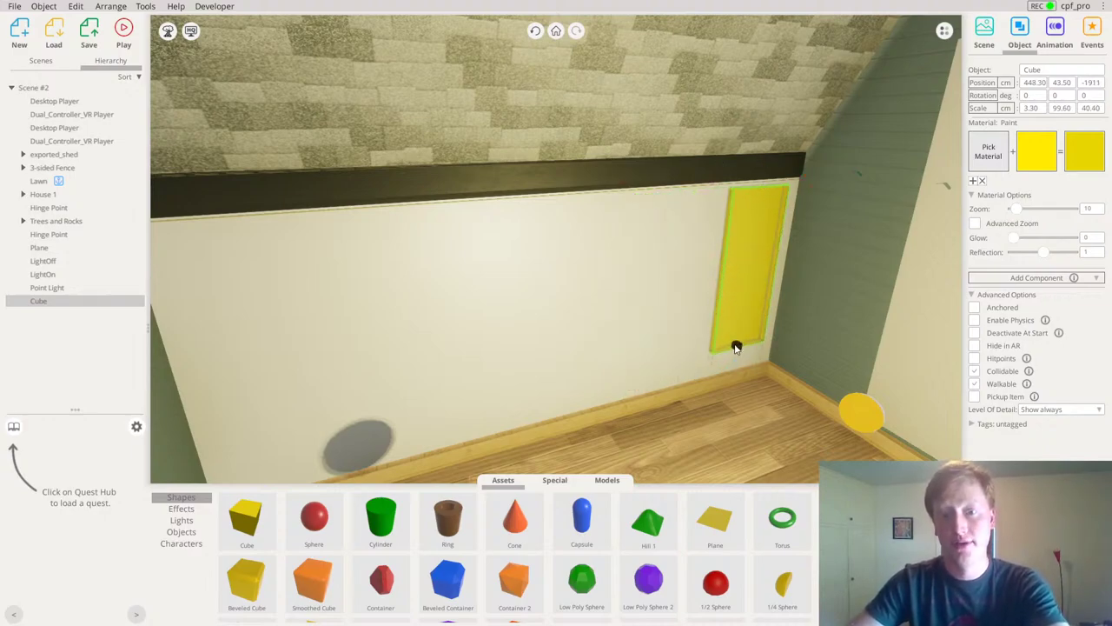
{"action": "left_click_drag", "start_coordinate": [735, 348], "coordinate": [759, 206]}
{"action": "key", "text": "f"}
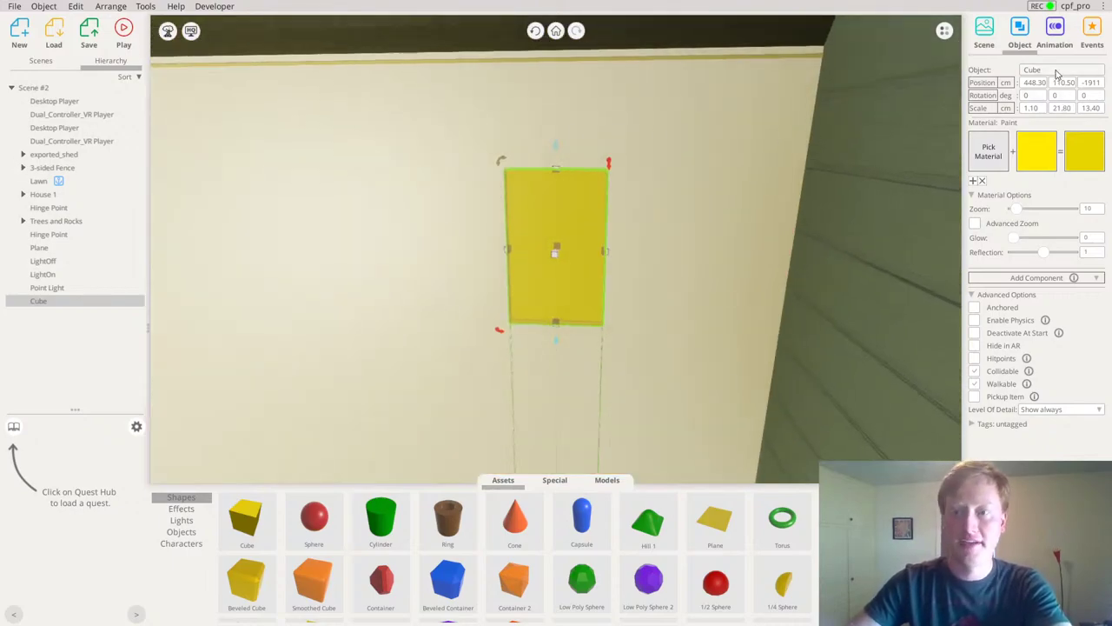
{"action": "left_click", "coordinate": [1021, 163]}
{"action": "left_click", "coordinate": [960, 214]}
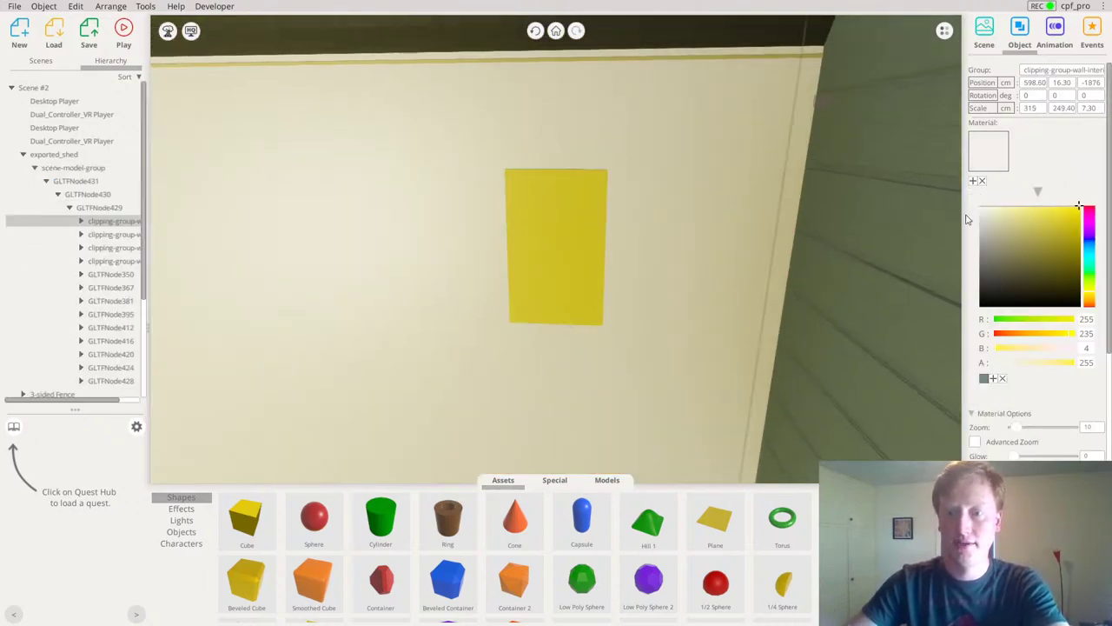
{"action": "left_click", "coordinate": [996, 228]}
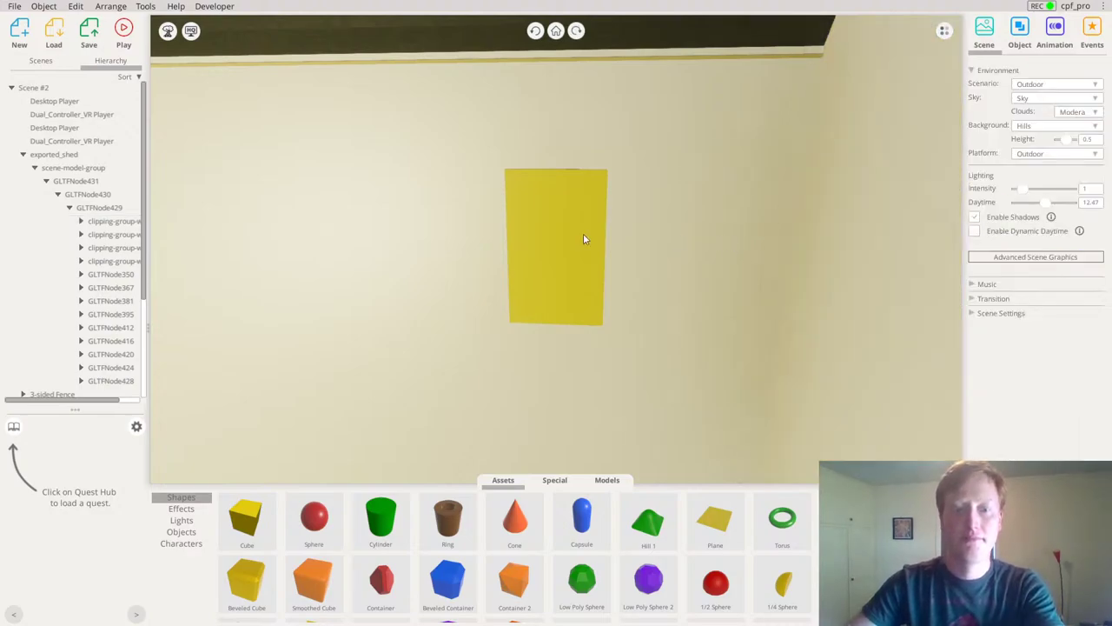
Change the wall-mounted cube's colour from the default yellow to light grey
{"action": "left_click", "coordinate": [581, 236]}
{"action": "scroll", "coordinate": [580, 237], "scroll_direction": "down", "scroll_amount": 3}
{"action": "left_click", "coordinate": [1047, 153]}
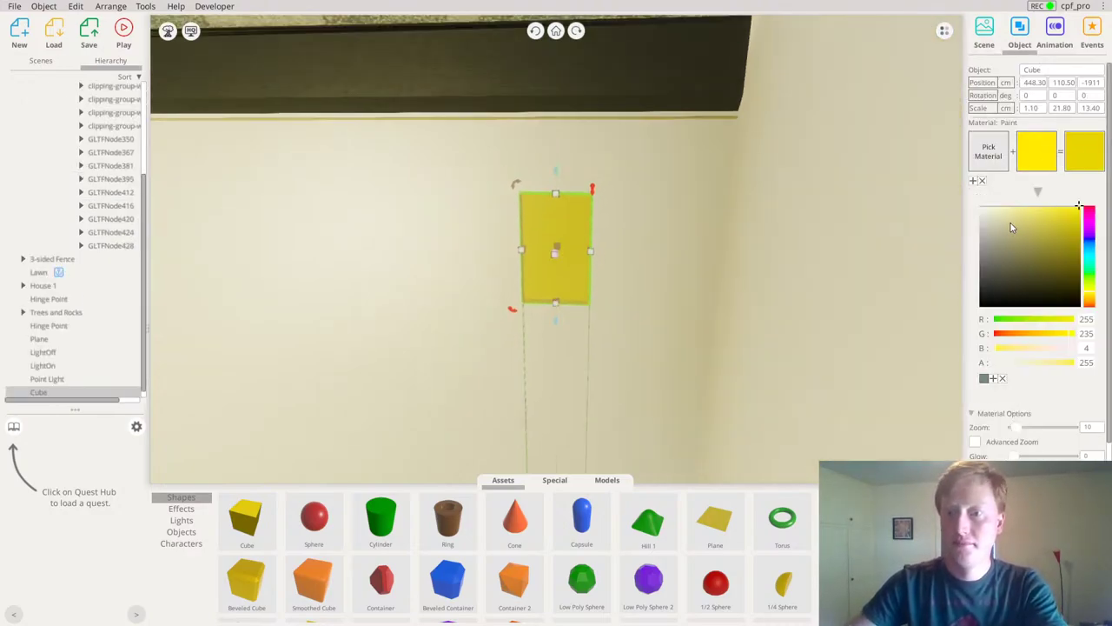
{"action": "left_click", "coordinate": [980, 225]}
{"action": "left_click", "coordinate": [509, 258]}
{"action": "left_click", "coordinate": [543, 252]}
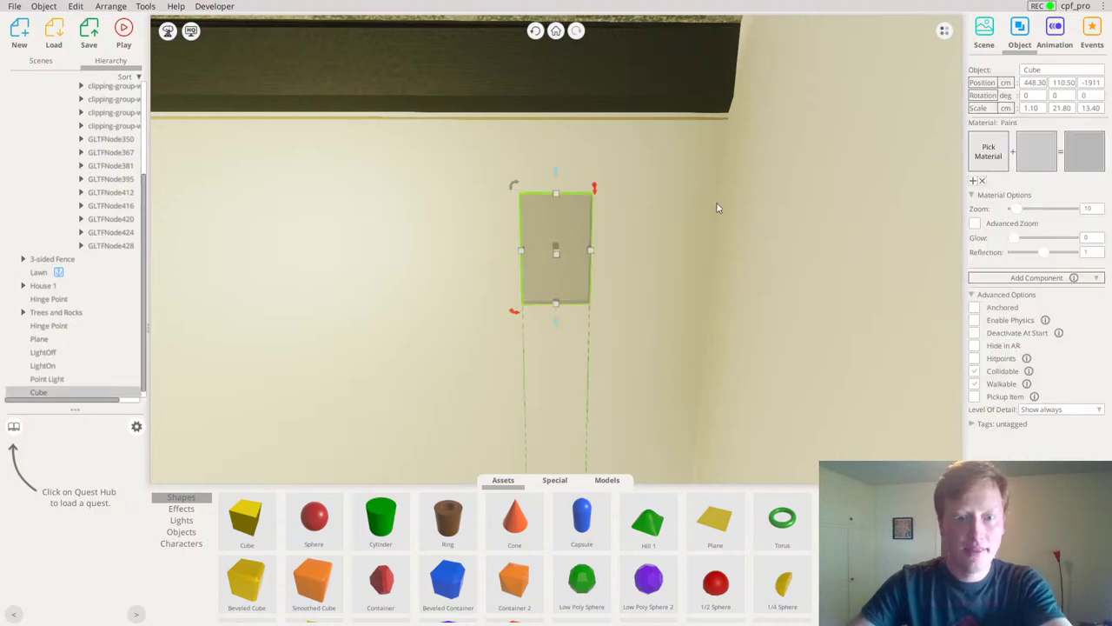
Duplicate the grey wall plate, shrink the copy to about 1.6 × 13.3 × 8.2 cm and centre it on the front of the original
{"action": "right_click_drag", "start_coordinate": [718, 209], "coordinate": [571, 211]}
{"action": "scroll", "coordinate": [571, 211], "scroll_direction": "up", "scroll_amount": 4}
{"action": "left_click_drag", "start_coordinate": [589, 280], "coordinate": [660, 354], "text": "alt"}
{"action": "left_click", "coordinate": [658, 261]}
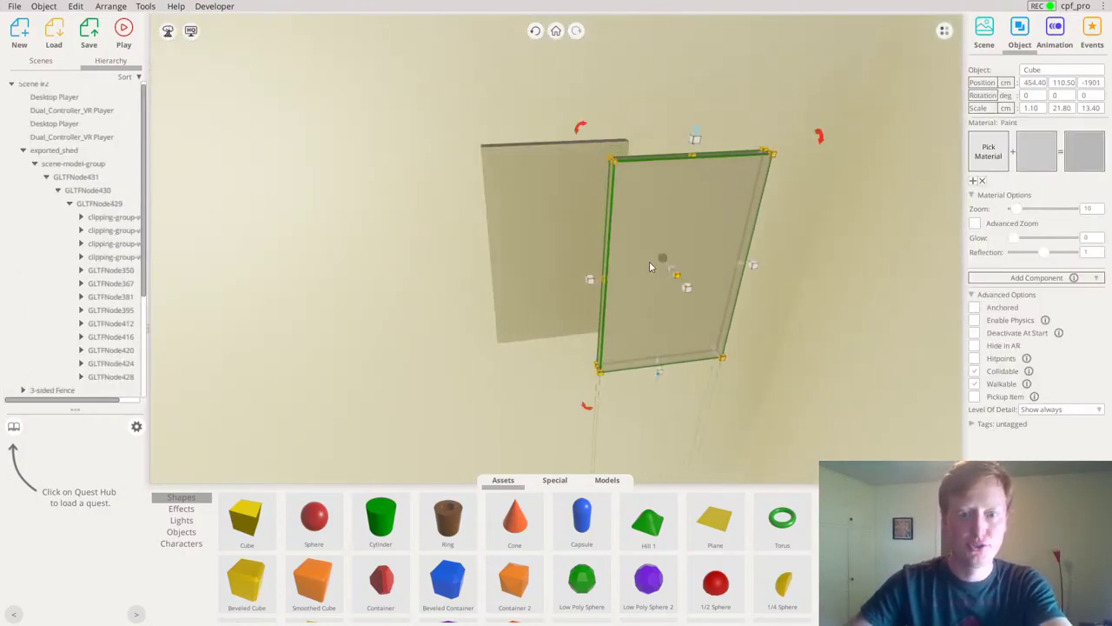
{"action": "left_click_drag", "start_coordinate": [658, 260], "coordinate": [666, 263]}
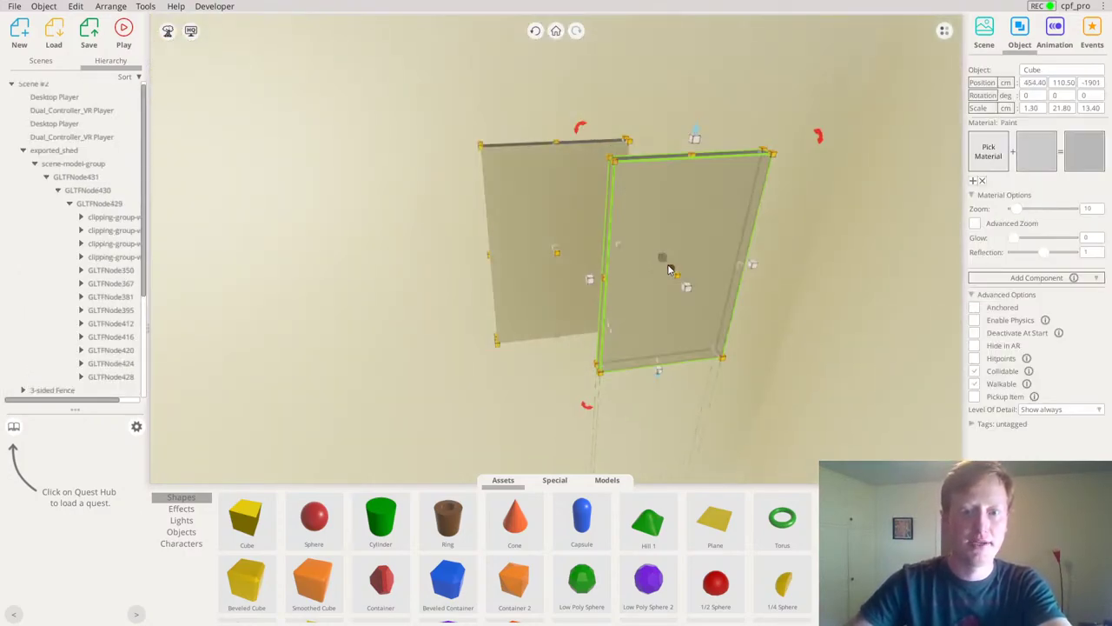
{"action": "left_click", "coordinate": [561, 256]}
{"action": "mouse_move", "coordinate": [562, 263]}
{"action": "left_mouse_down"}
{"action": "mouse_move", "coordinate": [566, 273]}
{"action": "mouse_move", "coordinate": [560, 263]}
{"action": "left_mouse_up"}
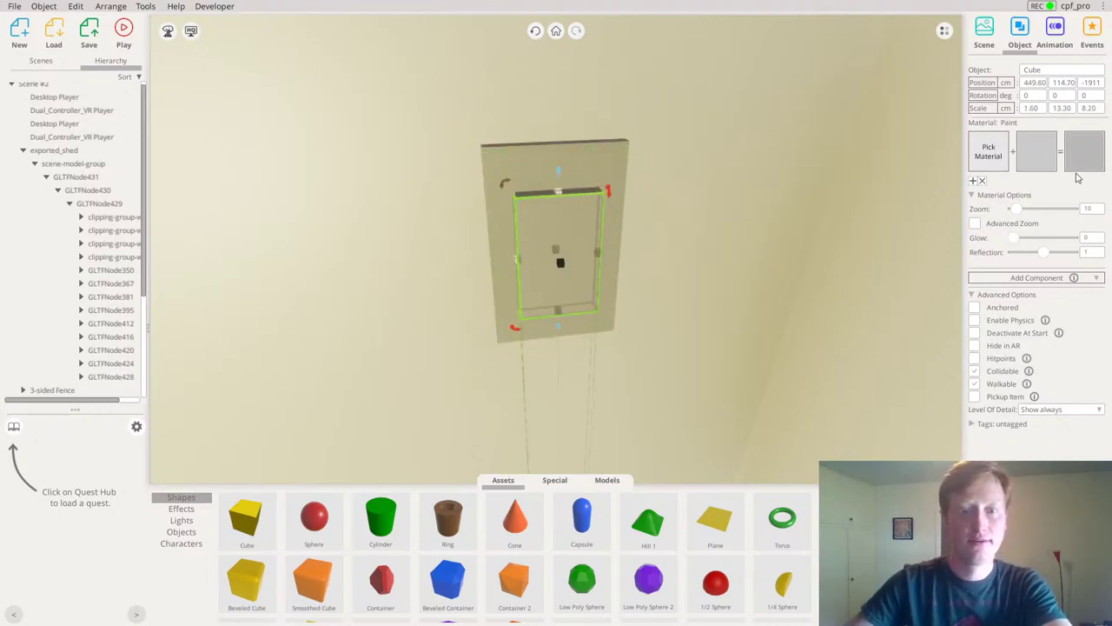
Change the smaller inner plate's colour to a darker grey with RGB 175, 175, 175
{"action": "left_click", "coordinate": [1039, 157]}
{"action": "left_click_drag", "start_coordinate": [998, 242], "coordinate": [970, 238]}
{"action": "right_click_drag", "start_coordinate": [639, 156], "coordinate": [583, 44]}
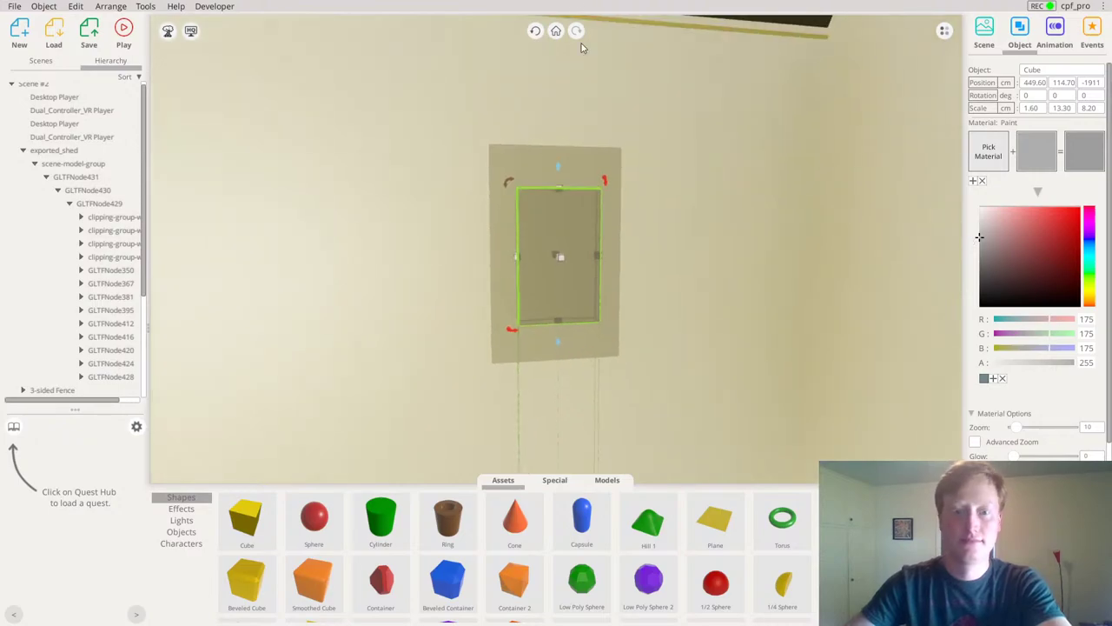
Group the two wall plates and name the group LightSwitch
{"action": "scroll", "coordinate": [585, 209], "scroll_direction": "down", "scroll_amount": 4}
{"action": "left_click", "coordinate": [599, 244]}
{"action": "left_click", "coordinate": [569, 206]}
{"action": "left_click", "coordinate": [562, 264], "text": "shift"}
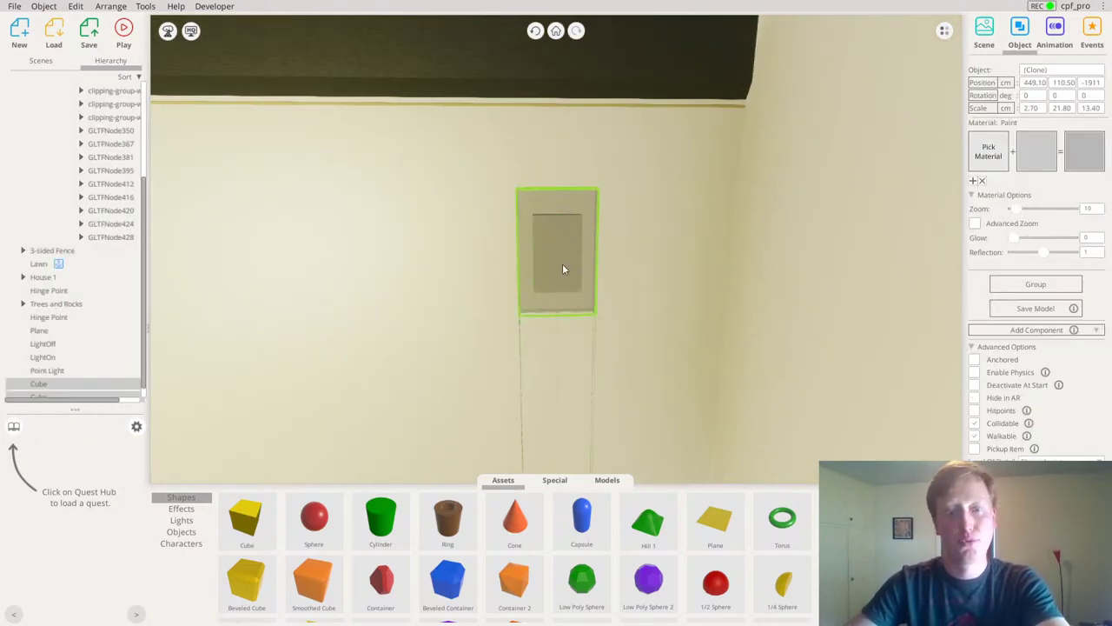
{"action": "key", "text": "ctrl+g"}
{"action": "left_click", "coordinate": [1066, 67]}
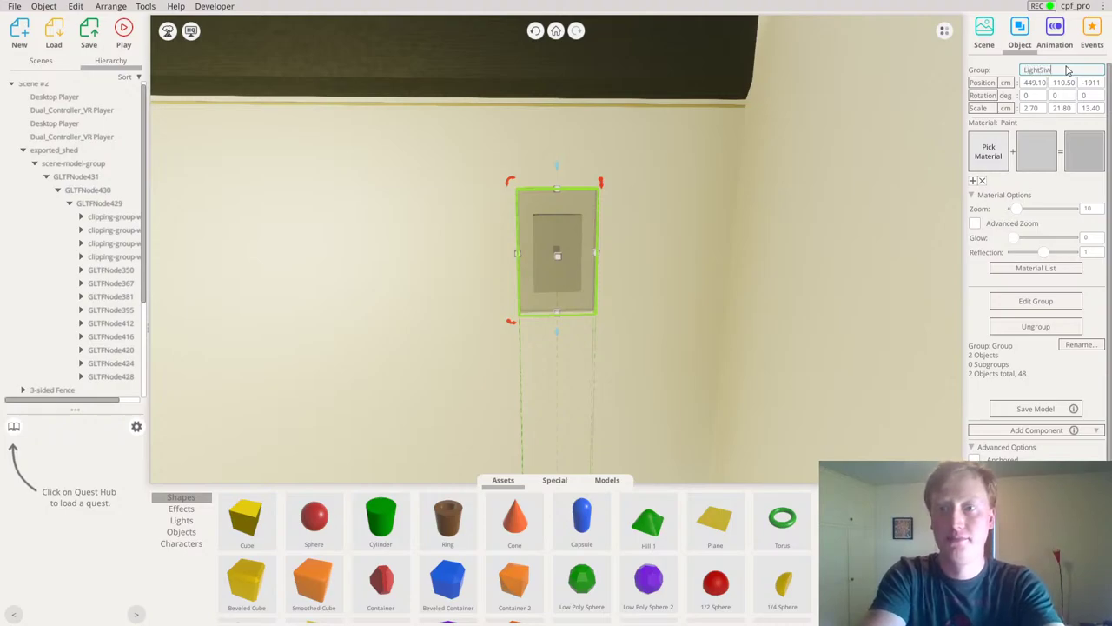
{"action": "key", "text": "Return"}
Add a cylinder on the shed floor, resize it to a thin pole of 1 × 89.5 × 1 cm and colour it black
{"action": "scroll", "coordinate": [879, 75], "scroll_direction": "down", "scroll_amount": 5}
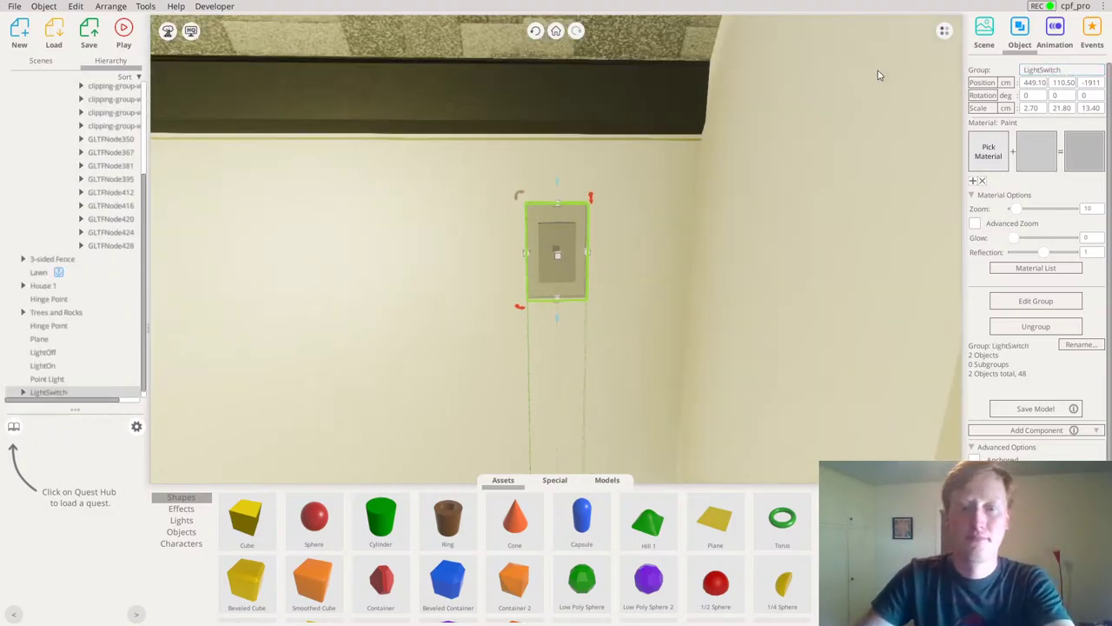
{"action": "right_click_drag", "start_coordinate": [443, 258], "coordinate": [527, 278]}
{"action": "scroll", "coordinate": [487, 239], "scroll_direction": "down", "scroll_amount": 3}
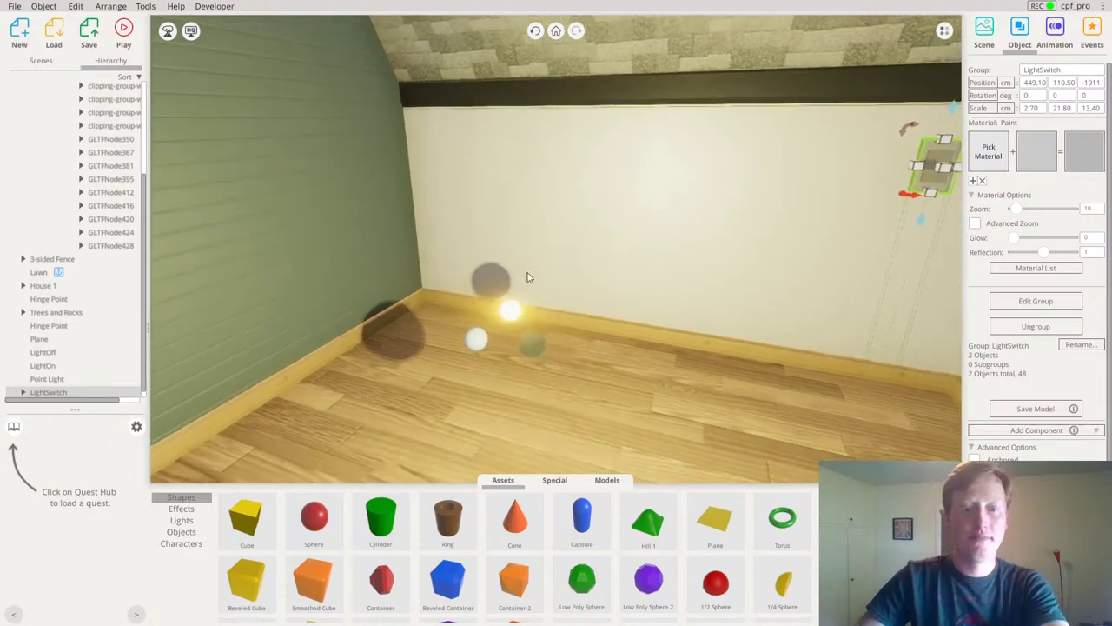
{"action": "key", "text": "d"}
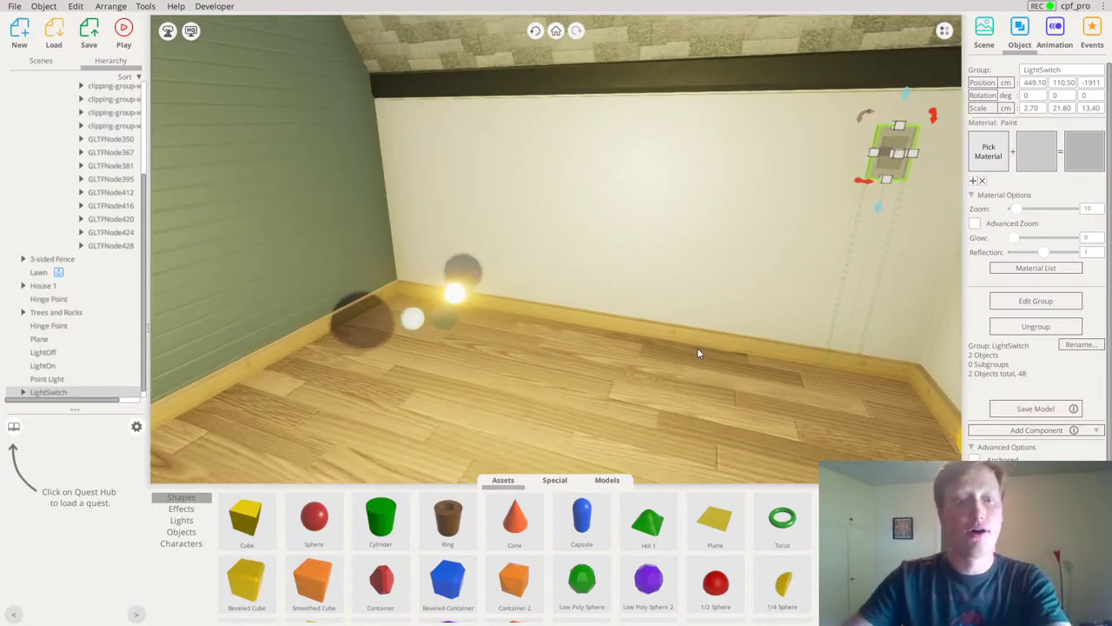
{"action": "right_click_drag", "start_coordinate": [698, 352], "coordinate": [656, 528]}
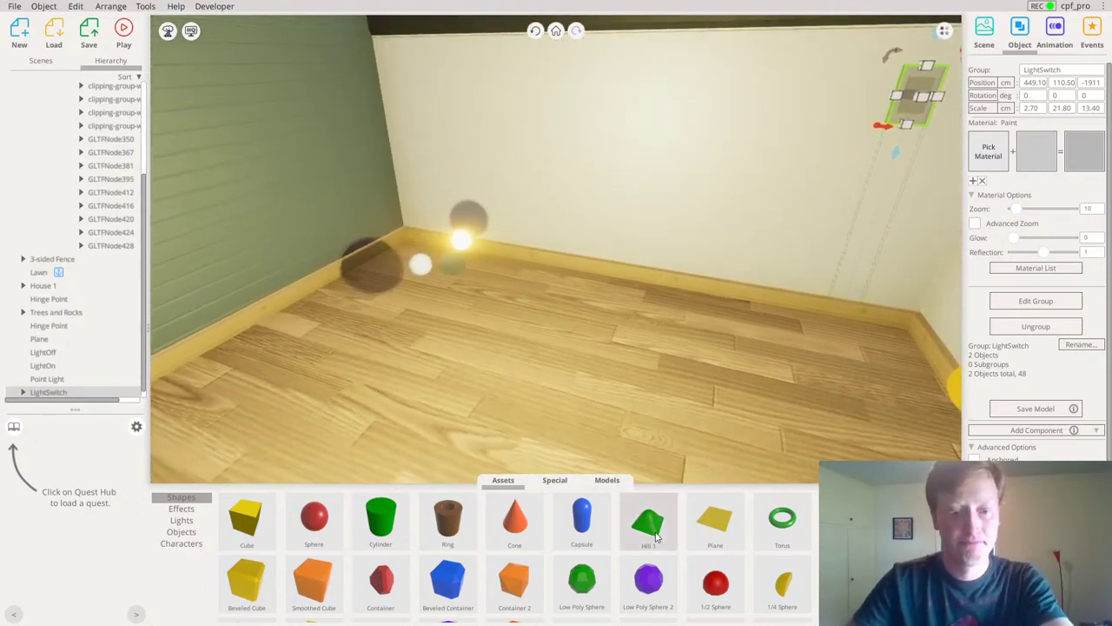
{"action": "left_click", "coordinate": [381, 517]}
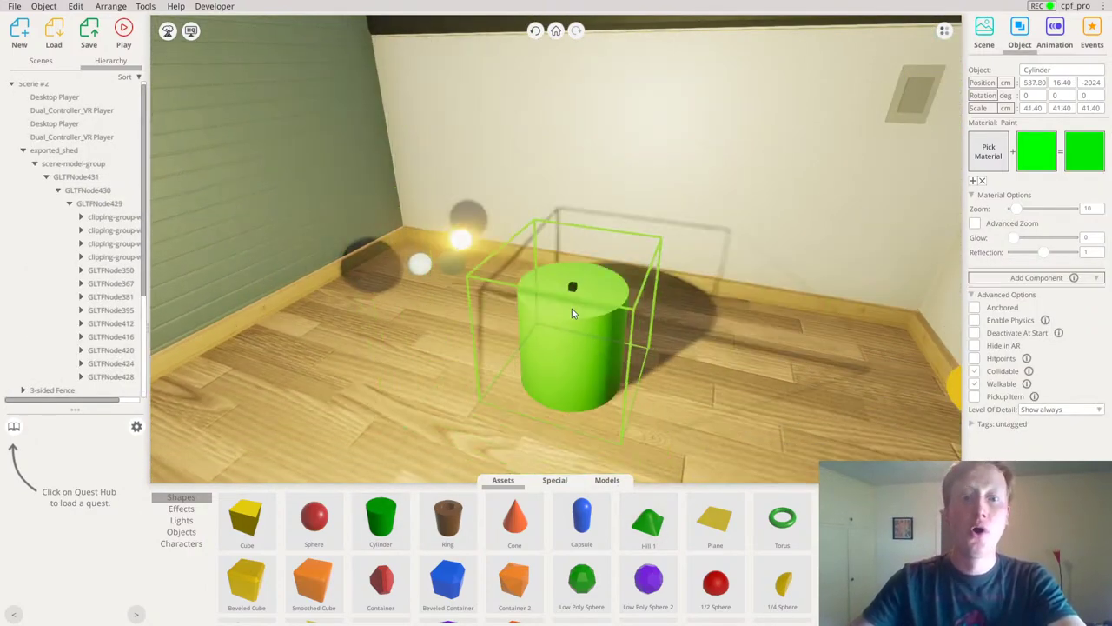
{"action": "left_click_drag", "start_coordinate": [573, 314], "coordinate": [596, 221]}
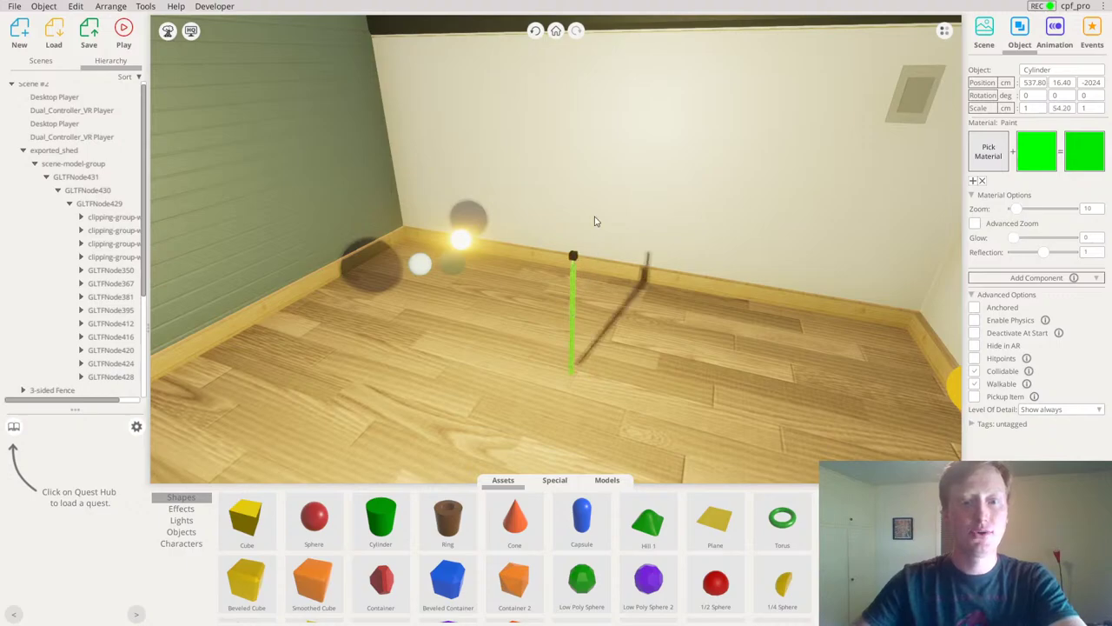
{"action": "left_click", "coordinate": [1037, 150]}
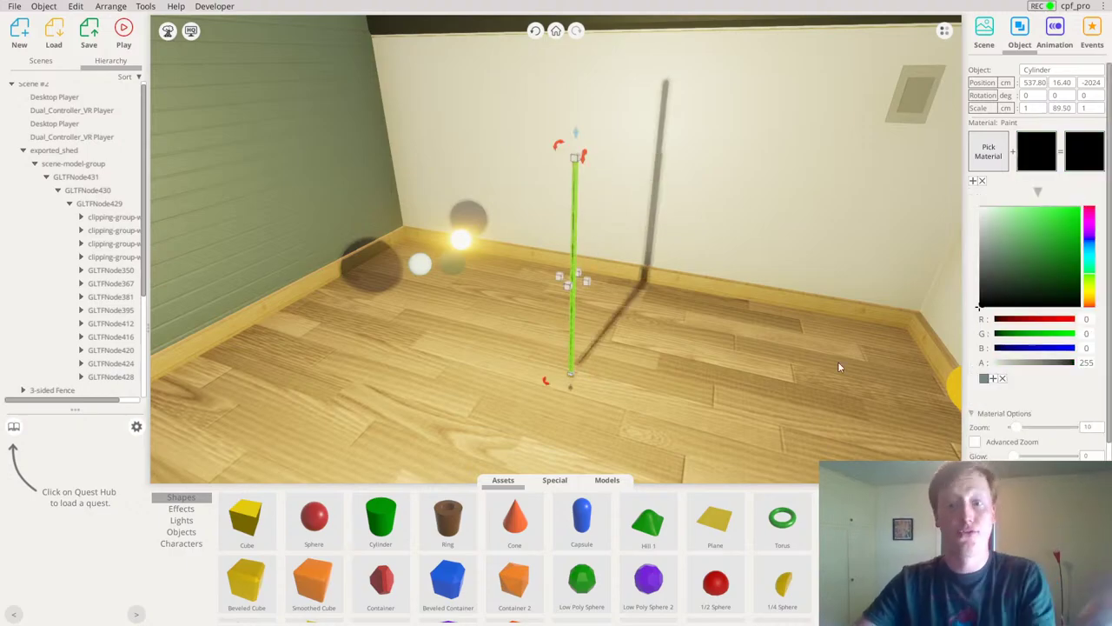
Raise the black cylinder to a height of about 143 cm and shift it sideways under the roof ridge
{"action": "right_click_drag", "start_coordinate": [682, 334], "coordinate": [597, 253]}
{"action": "left_click_drag", "start_coordinate": [597, 298], "coordinate": [634, 329]}
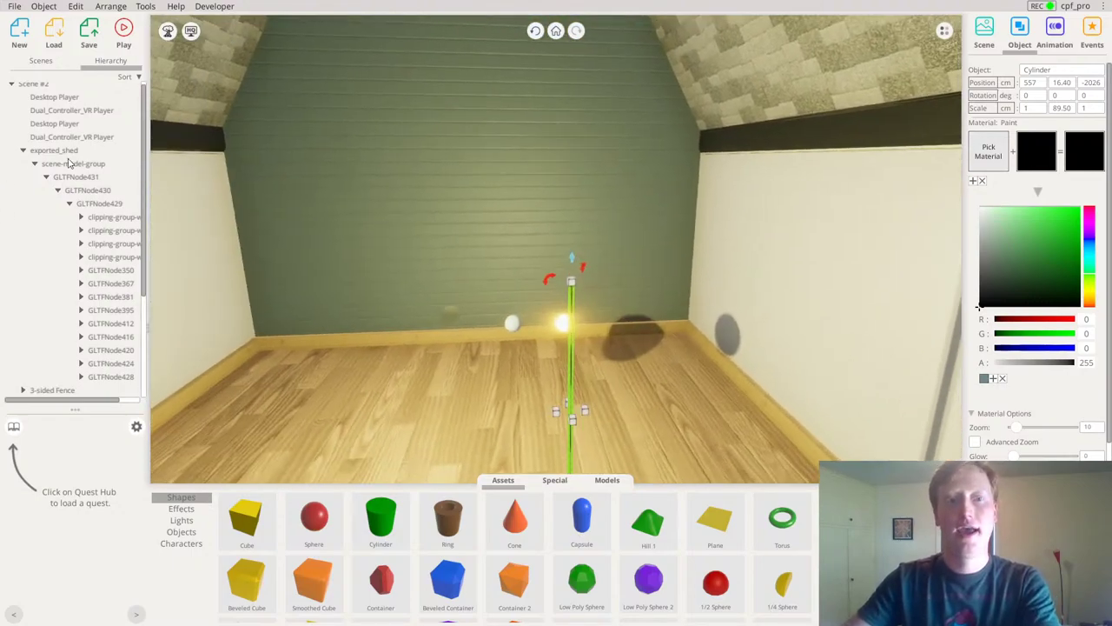
{"action": "right_click_drag", "start_coordinate": [248, 131], "coordinate": [204, 21]}
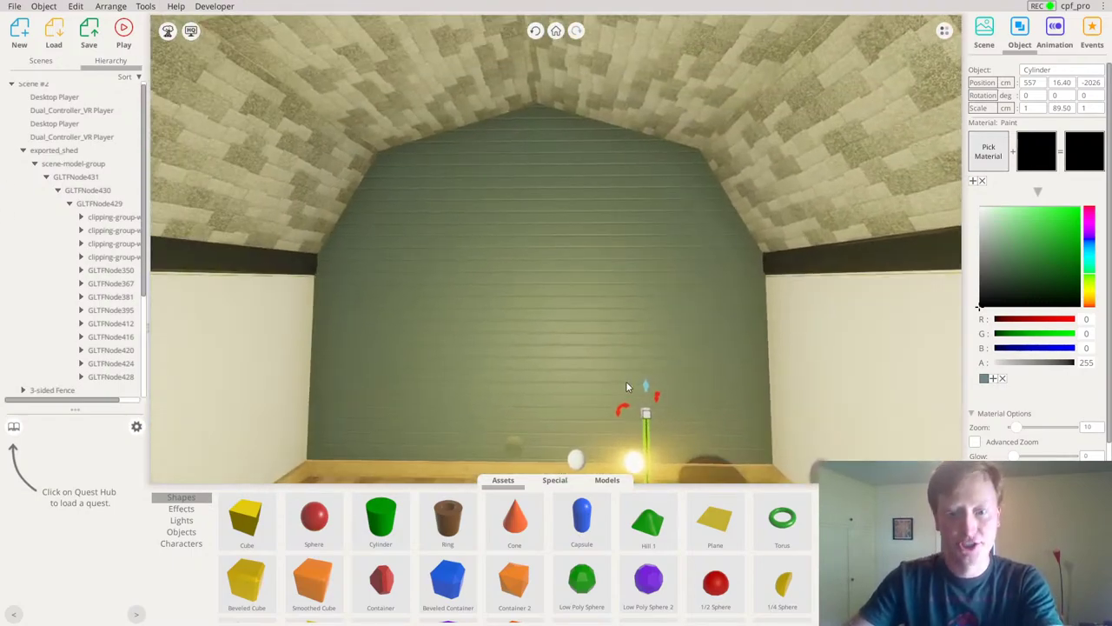
{"action": "left_click_drag", "start_coordinate": [645, 385], "coordinate": [677, 6]}
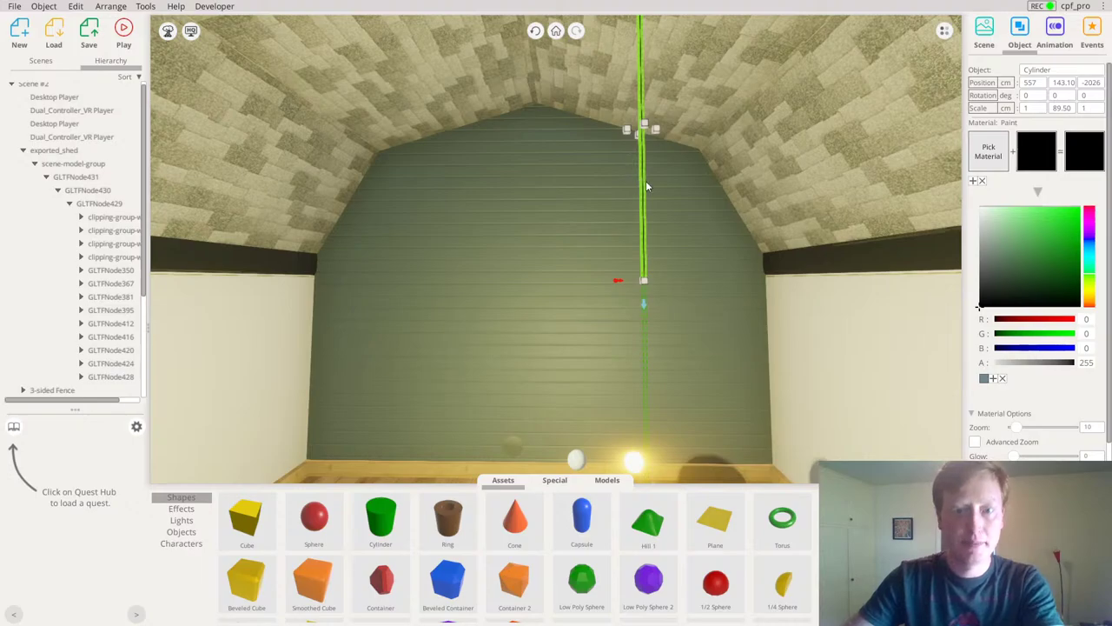
{"action": "left_click_drag", "start_coordinate": [645, 185], "coordinate": [528, 113]}
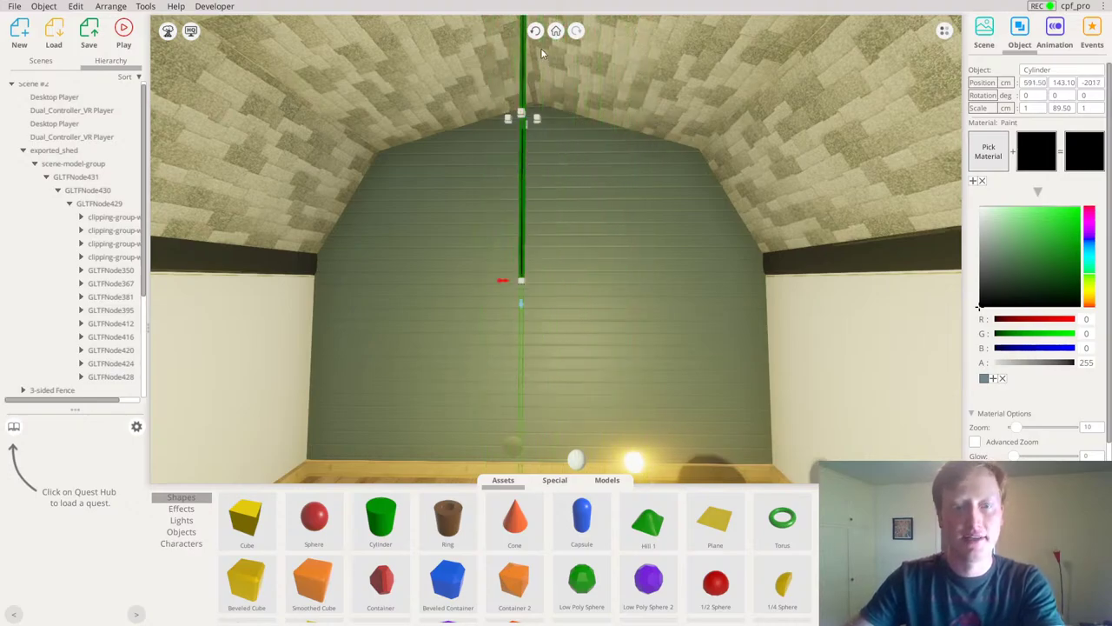
Fine-tune the cylinder's position so its upper end meets the roof ridge, at a height of about 173 cm
{"action": "right_click_drag", "start_coordinate": [541, 53], "coordinate": [492, 25]}
{"action": "key", "text": "w"}
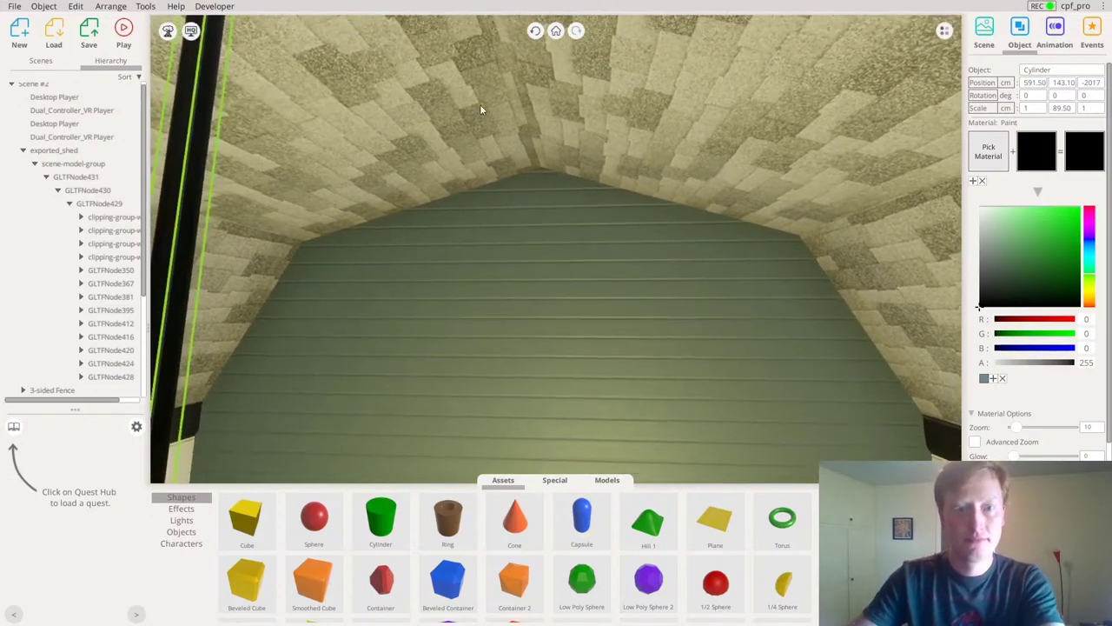
{"action": "key", "text": "s"}
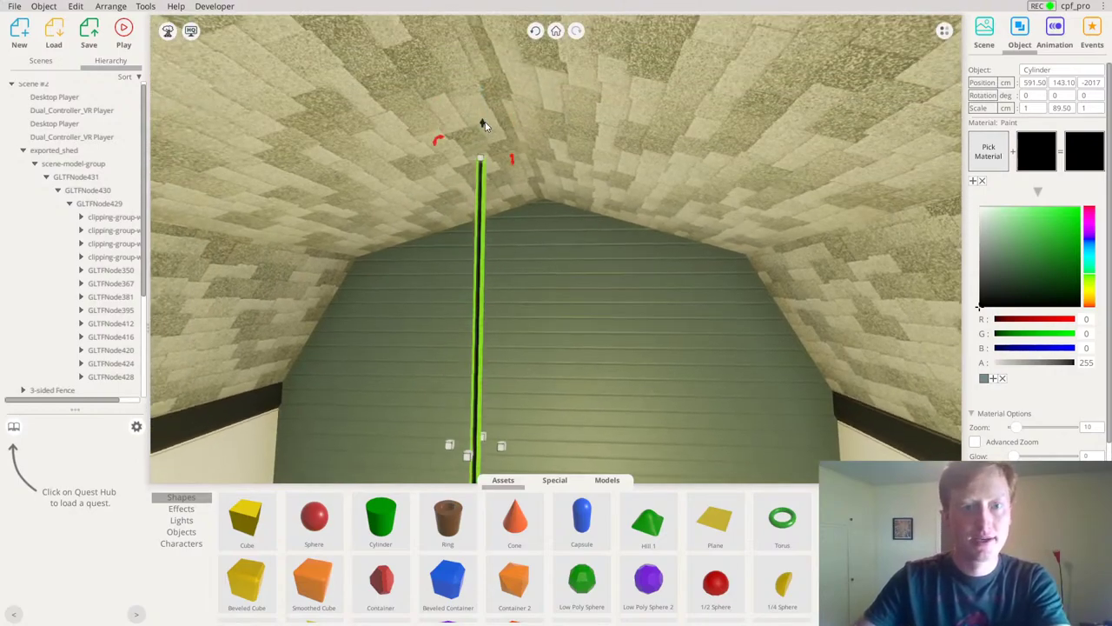
{"action": "left_click_drag", "start_coordinate": [503, 32], "coordinate": [509, 4]}
{"action": "left_click_drag", "start_coordinate": [487, 113], "coordinate": [499, 61]}
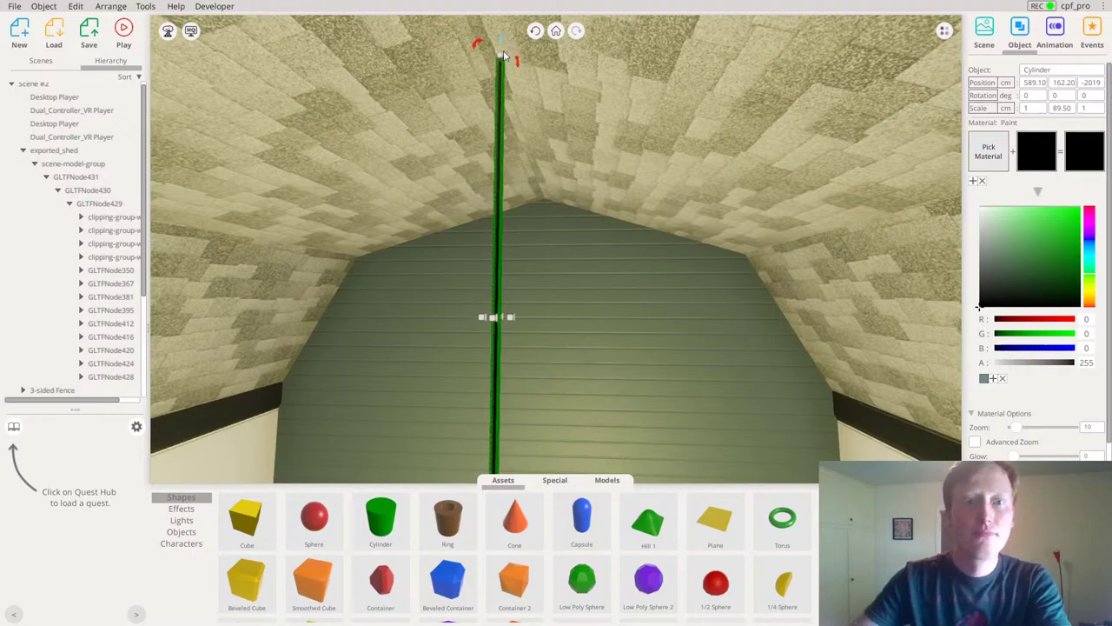
{"action": "scroll", "coordinate": [495, 100], "scroll_direction": "down", "scroll_amount": 3}
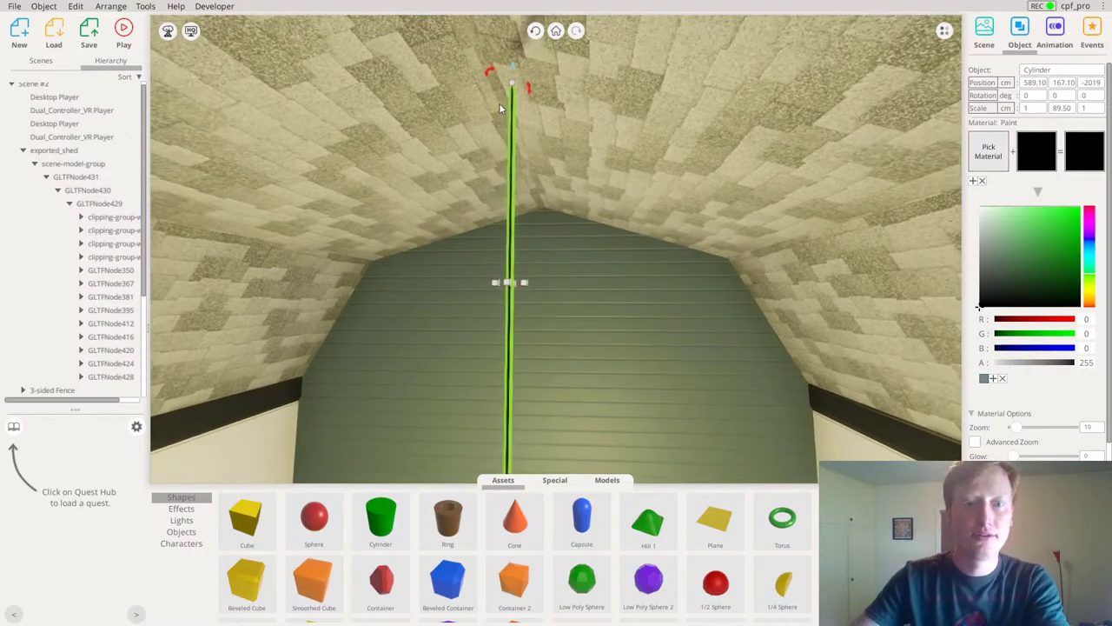
{"action": "right_click_drag", "start_coordinate": [494, 100], "coordinate": [504, 154]}
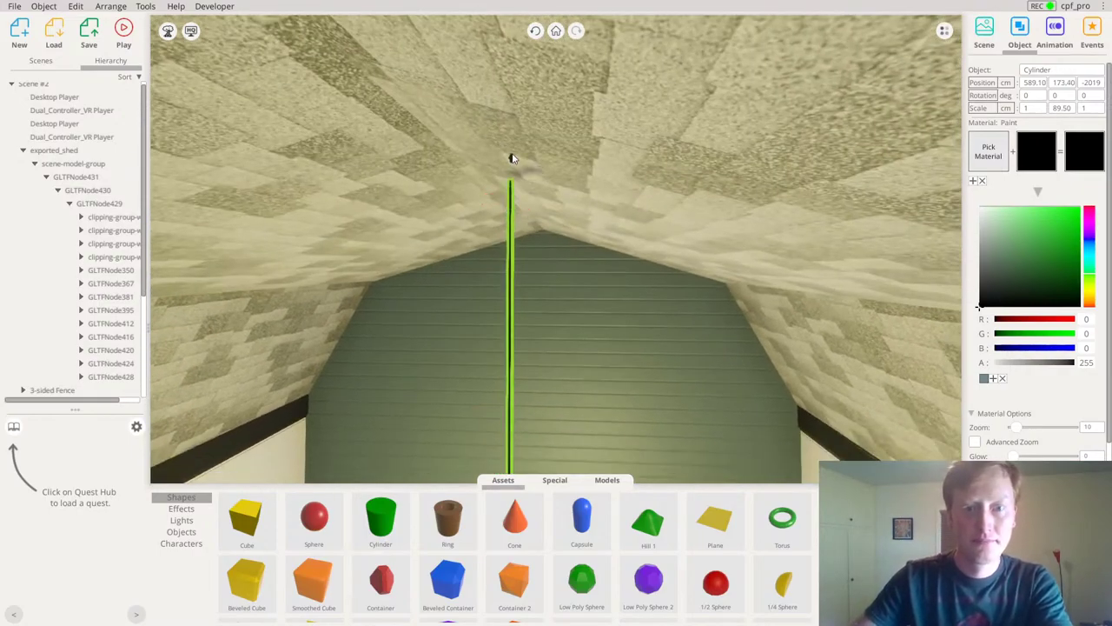
{"action": "left_click_drag", "start_coordinate": [515, 209], "coordinate": [476, 217]}
{"action": "left_click_drag", "start_coordinate": [477, 128], "coordinate": [477, 122]}
Move the LightOn sphere up to the lower end of the hanging black cylinder
{"action": "right_click_drag", "start_coordinate": [477, 122], "coordinate": [588, 280]}
{"action": "left_click_drag", "start_coordinate": [626, 235], "coordinate": [630, 229]}
{"action": "mouse_move", "coordinate": [630, 229]}
{"action": "right_mouse_down"}
{"action": "mouse_move", "coordinate": [624, 214]}
{"action": "mouse_move", "coordinate": [618, 222]}
{"action": "right_mouse_up"}
{"action": "left_click", "coordinate": [649, 259]}
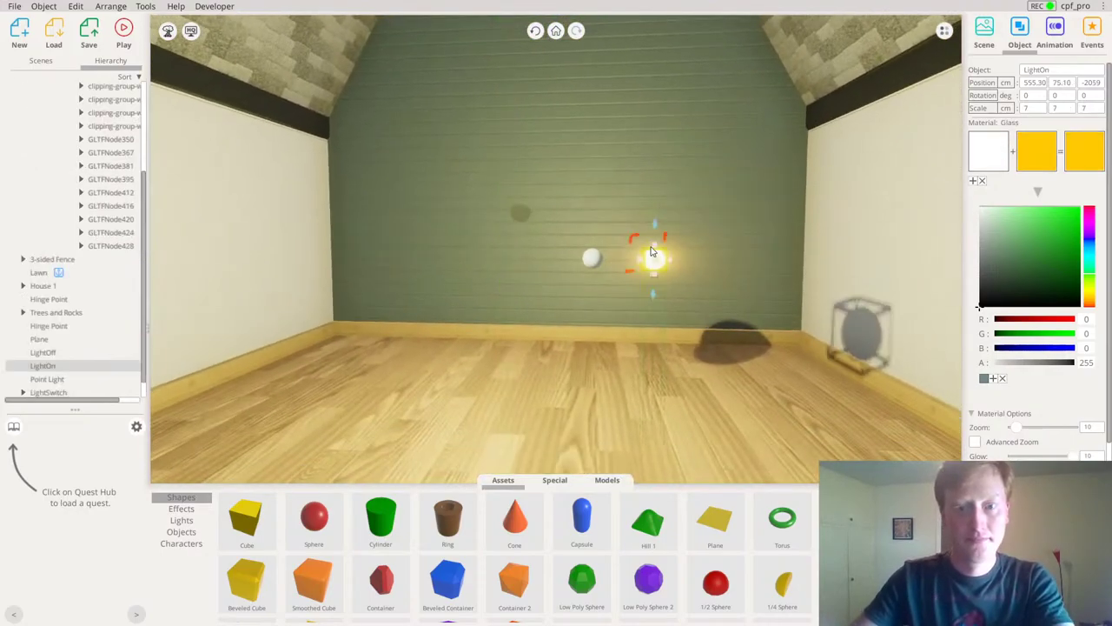
{"action": "right_click_drag", "start_coordinate": [547, 255], "coordinate": [550, 266]}
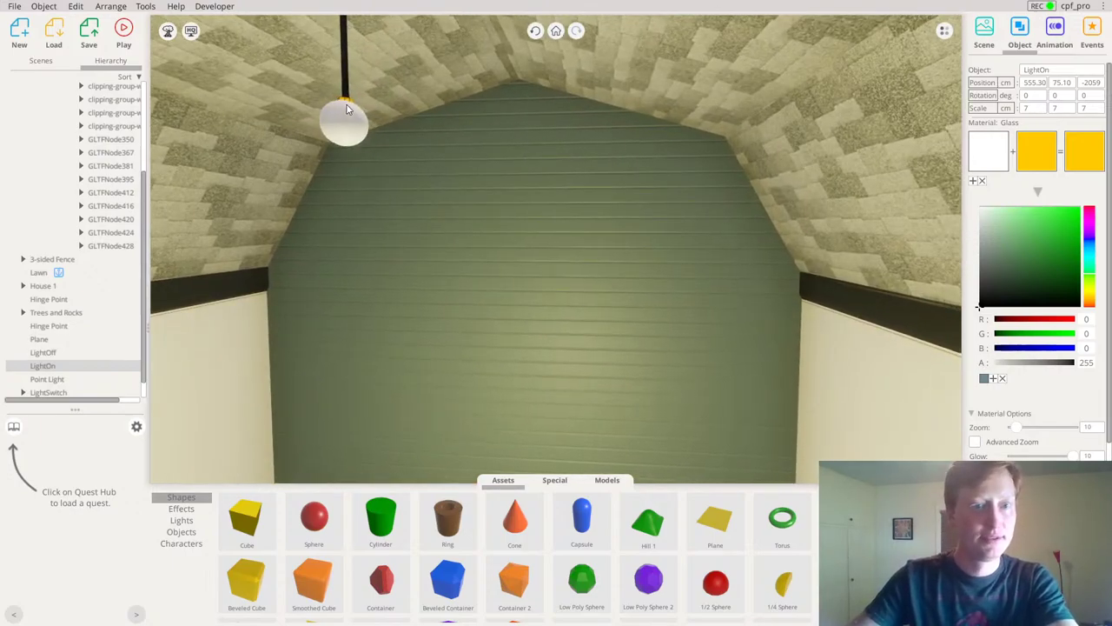
Move the LightOff sphere up from near the floor to just below the LightOn sphere on the hanging cylinder
{"action": "right_click_drag", "start_coordinate": [462, 153], "coordinate": [620, 343]}
{"action": "left_click", "coordinate": [606, 374]}
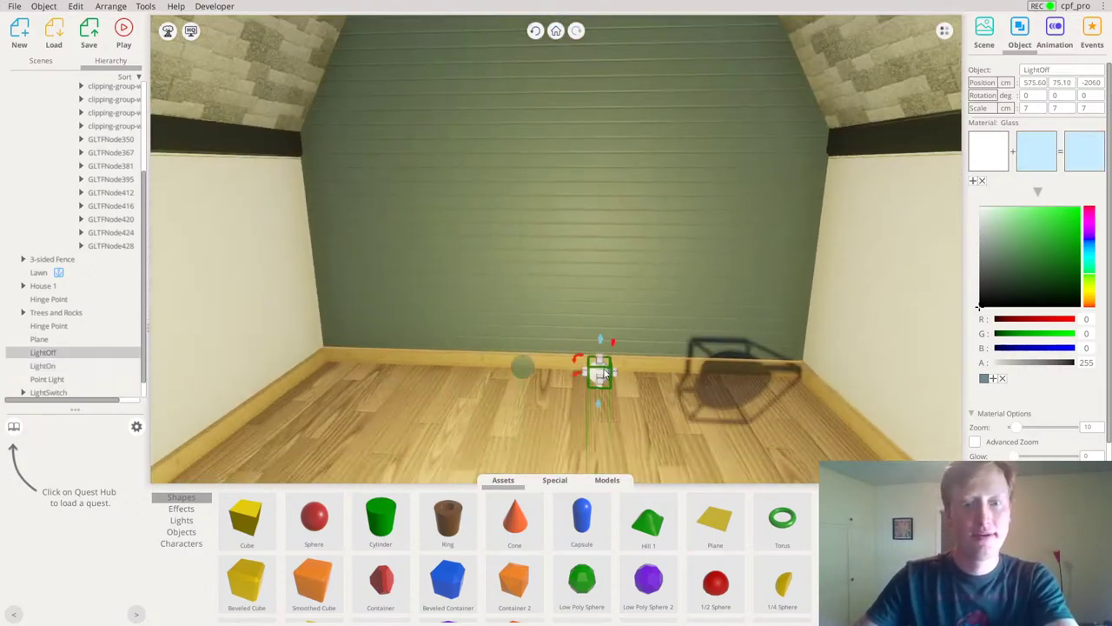
{"action": "key", "text": "e"}
{"action": "key", "text": "a"}
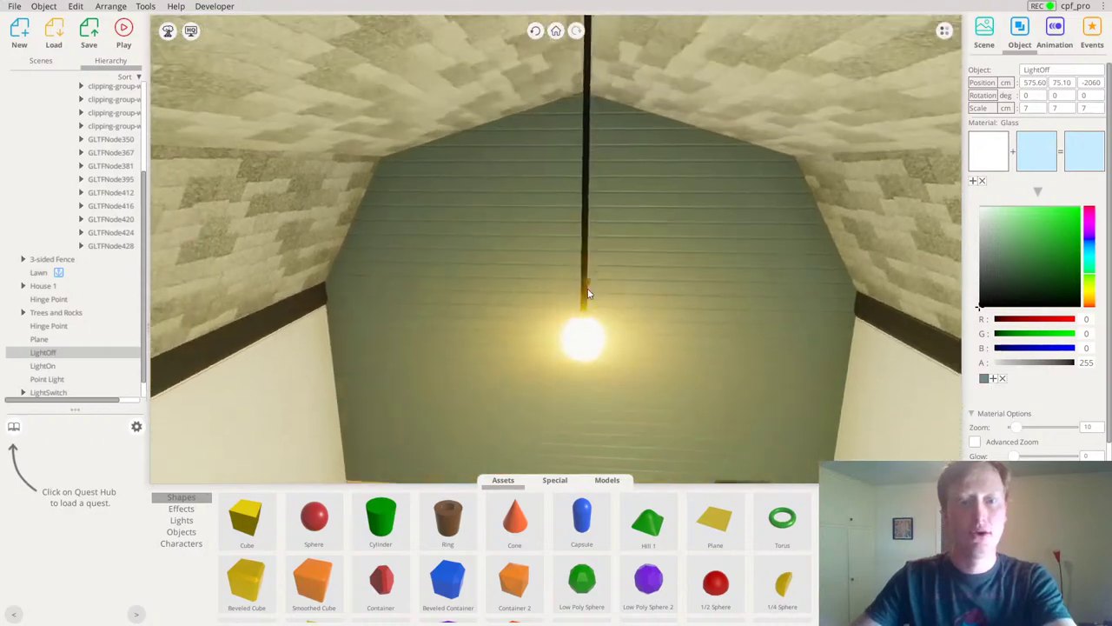
{"action": "key", "text": "ctrl+v"}
{"action": "key", "text": "q"}
{"action": "key", "text": "d"}
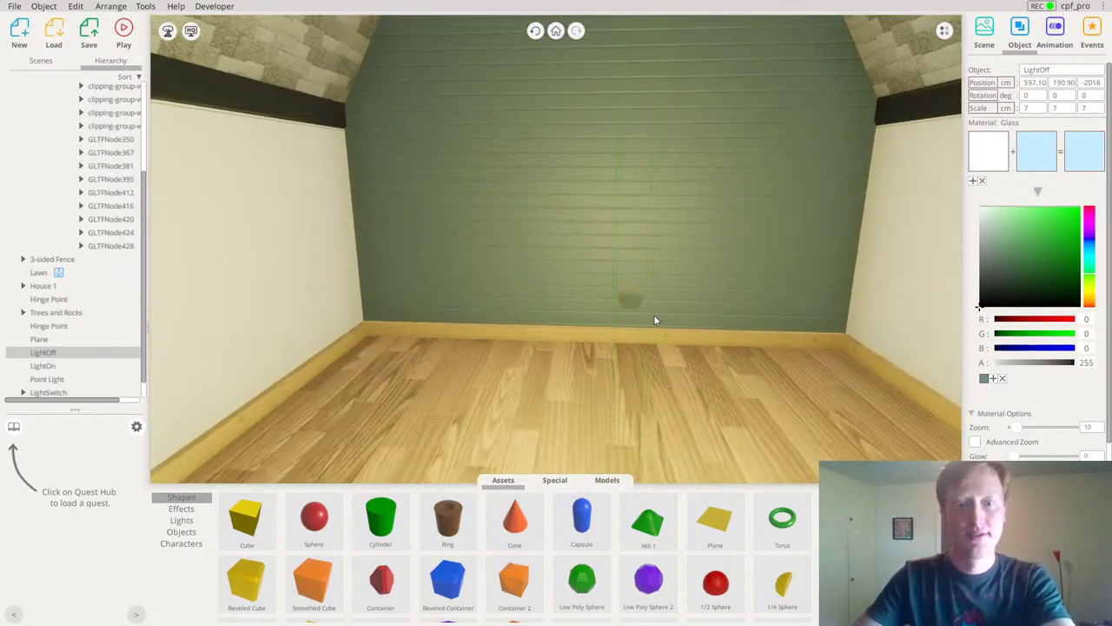
Move the Point Light to a spot just below the hanging LightOn and LightOff spheres, at a height of about 180 cm
{"action": "left_click", "coordinate": [629, 300]}
{"action": "left_click_drag", "start_coordinate": [629, 300], "coordinate": [657, 98]}
{"action": "left_click", "coordinate": [622, 146]}
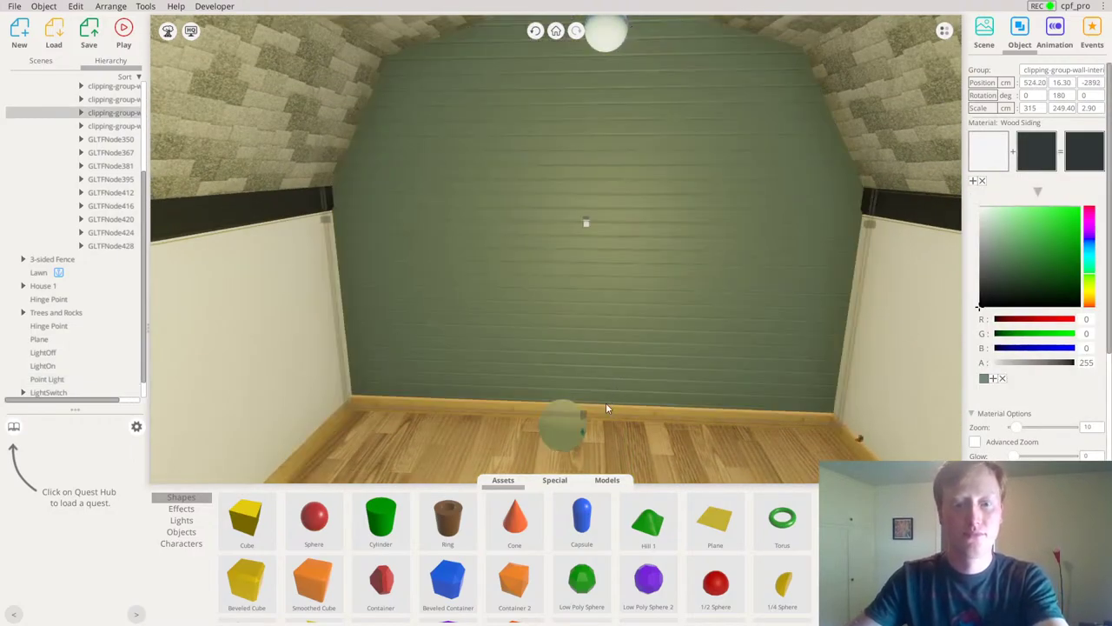
{"action": "left_click", "coordinate": [581, 392]}
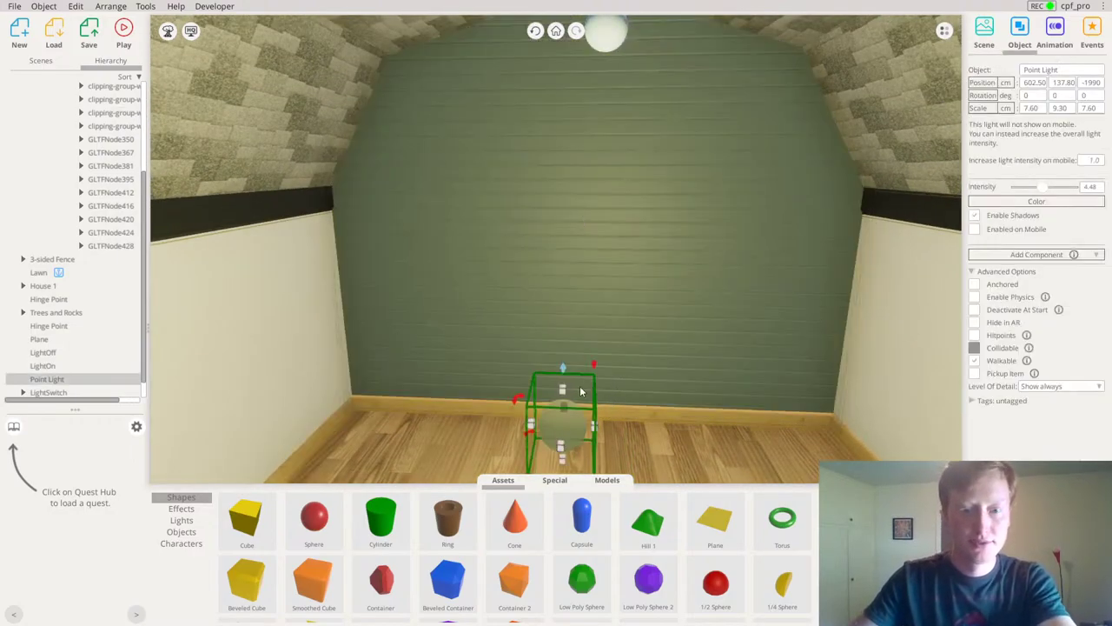
{"action": "left_click_drag", "start_coordinate": [565, 368], "coordinate": [519, 215]}
{"action": "left_click_drag", "start_coordinate": [523, 387], "coordinate": [591, 268]}
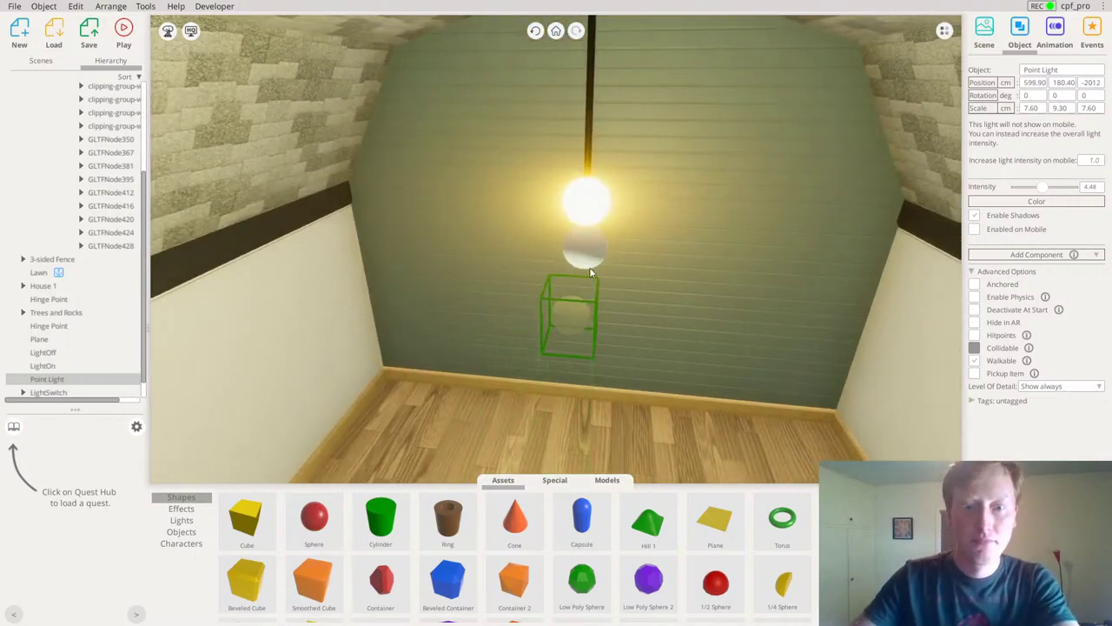
Select the wall-mounted LightSwitch group and add a new Interaction Start event to it
{"action": "right_click_drag", "start_coordinate": [511, 368], "coordinate": [709, 207]}
{"action": "left_click_drag", "start_coordinate": [709, 207], "coordinate": [1108, 341]}
{"action": "left_click", "coordinate": [781, 260]}
{"action": "left_click_drag", "start_coordinate": [702, 258], "coordinate": [1034, 70]}
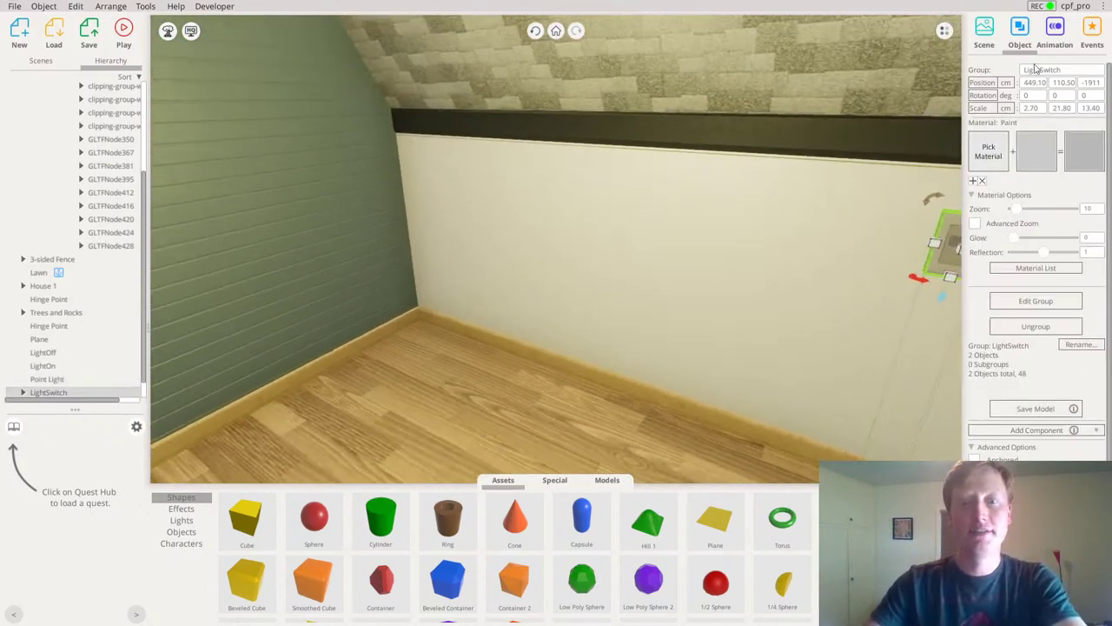
{"action": "left_click", "coordinate": [1091, 30]}
{"action": "left_click_drag", "start_coordinate": [365, 187], "coordinate": [458, 189]}
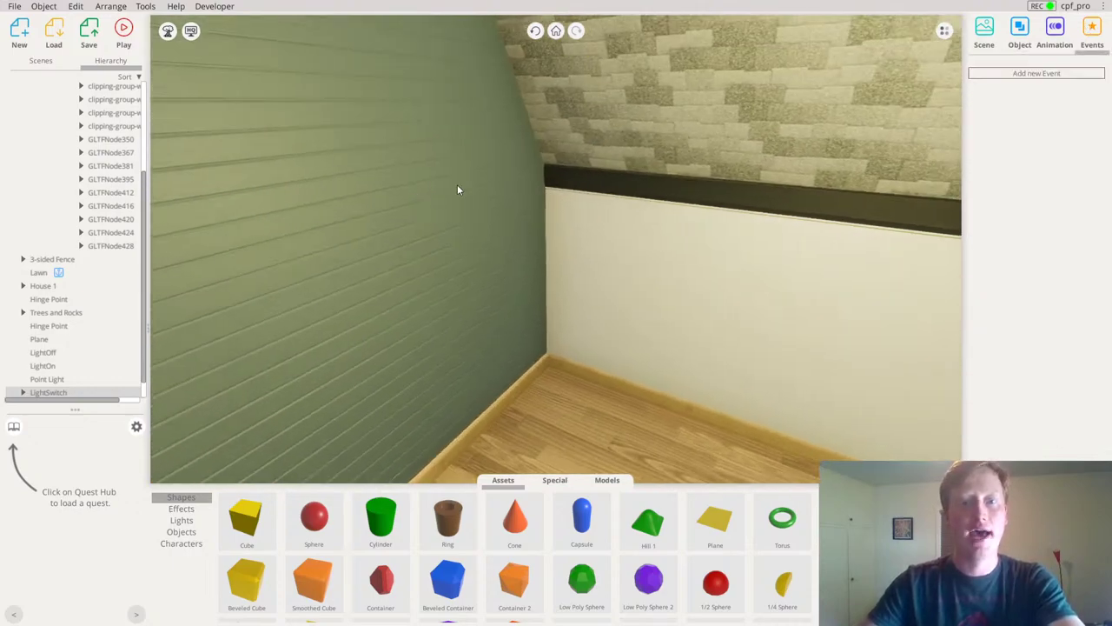
{"action": "left_click", "coordinate": [1067, 74]}
Make the LightSwitch event's first action deactivate the LightOff object
{"action": "left_click", "coordinate": [1015, 104]}
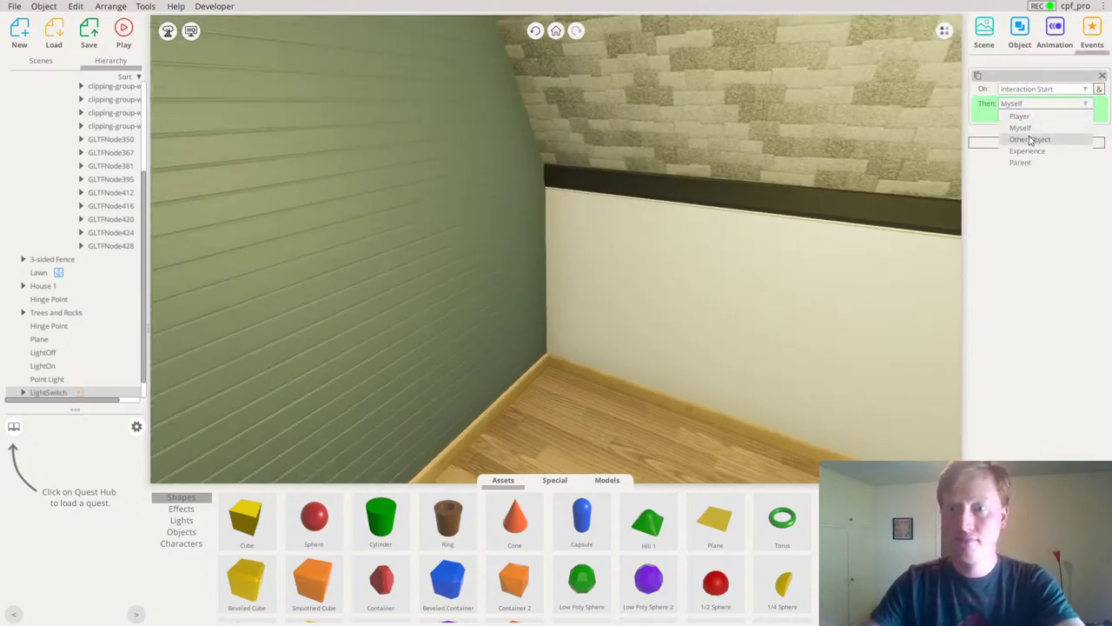
{"action": "left_click", "coordinate": [1031, 140]}
{"action": "left_click", "coordinate": [763, 160]}
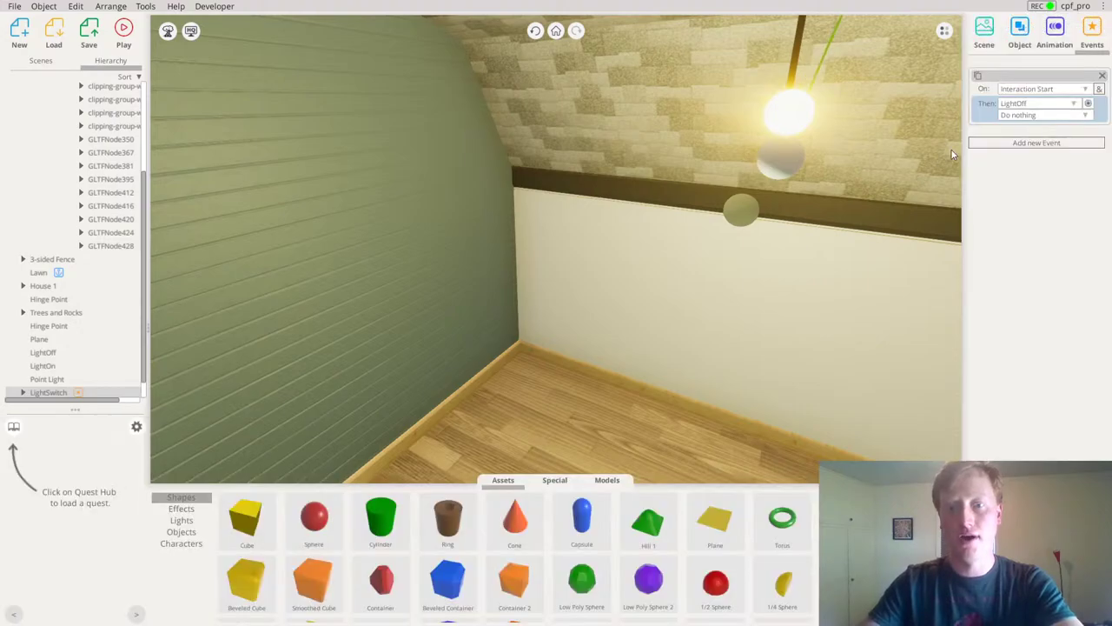
{"action": "left_click", "coordinate": [1014, 116]}
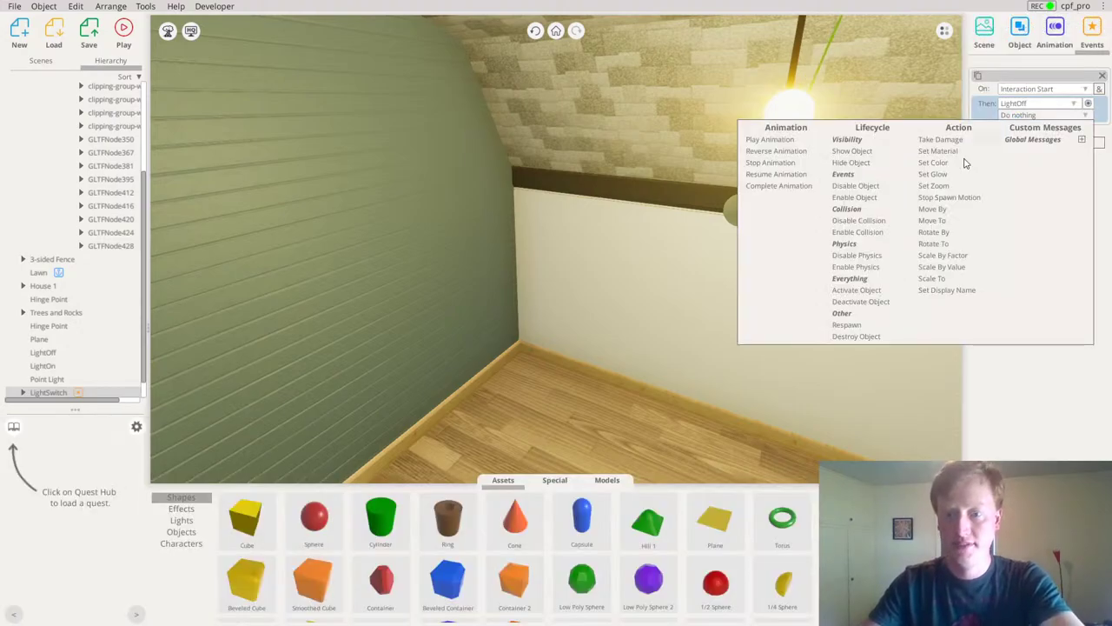
{"action": "left_click", "coordinate": [856, 300]}
Add a second action to the LightSwitch event that activates the LightOn object
{"action": "left_click", "coordinate": [1099, 115]}
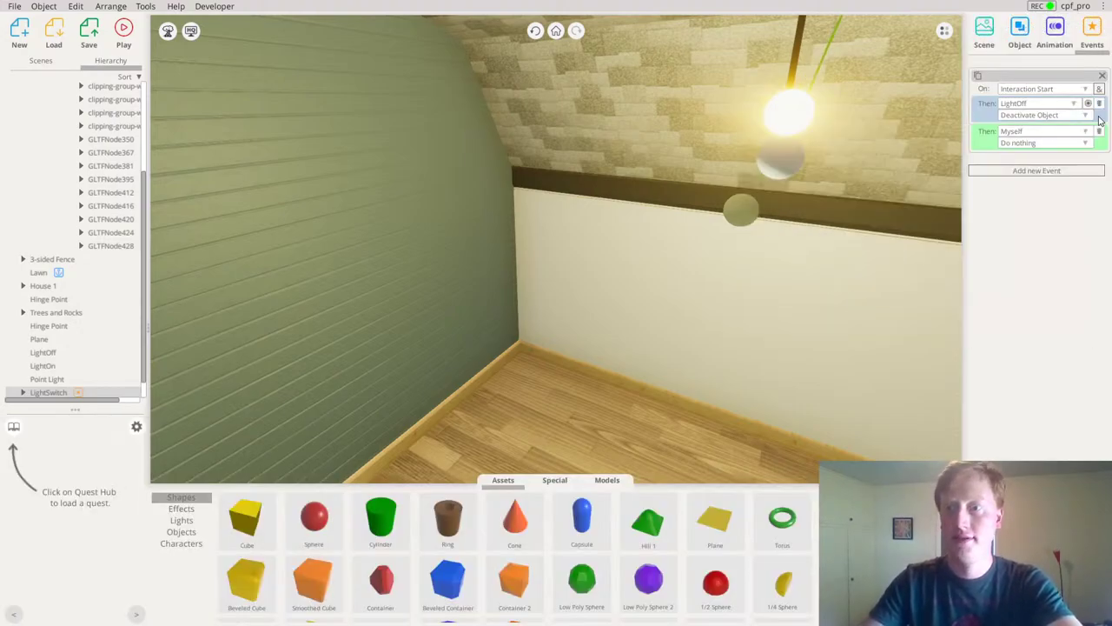
{"action": "left_click", "coordinate": [1026, 133]}
{"action": "left_click", "coordinate": [1029, 167]}
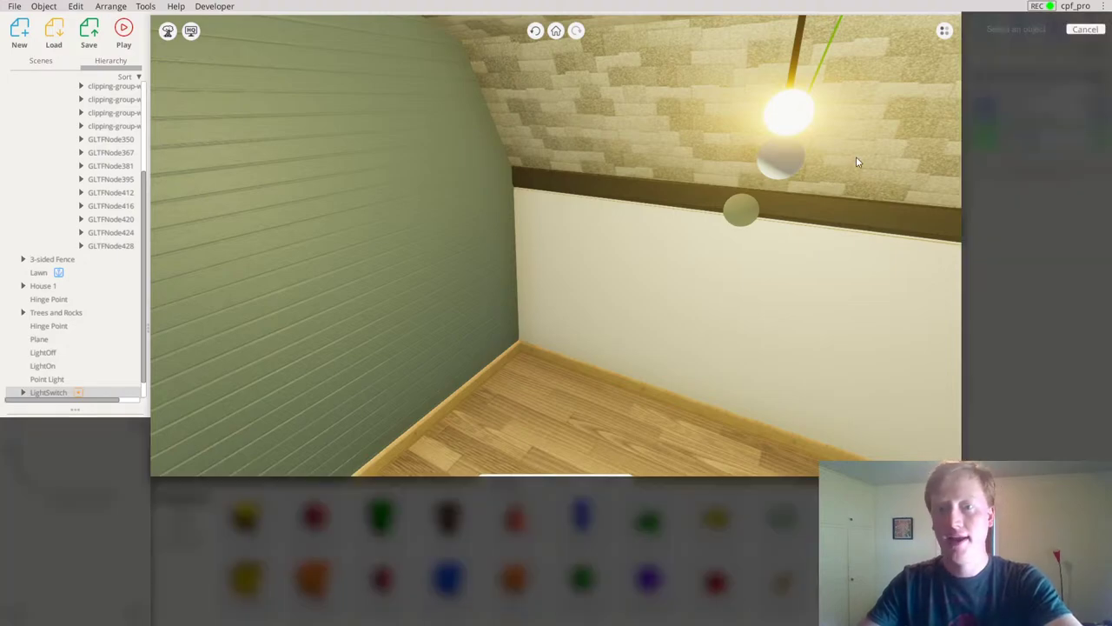
{"action": "left_click", "coordinate": [789, 115]}
{"action": "left_click", "coordinate": [1020, 142]}
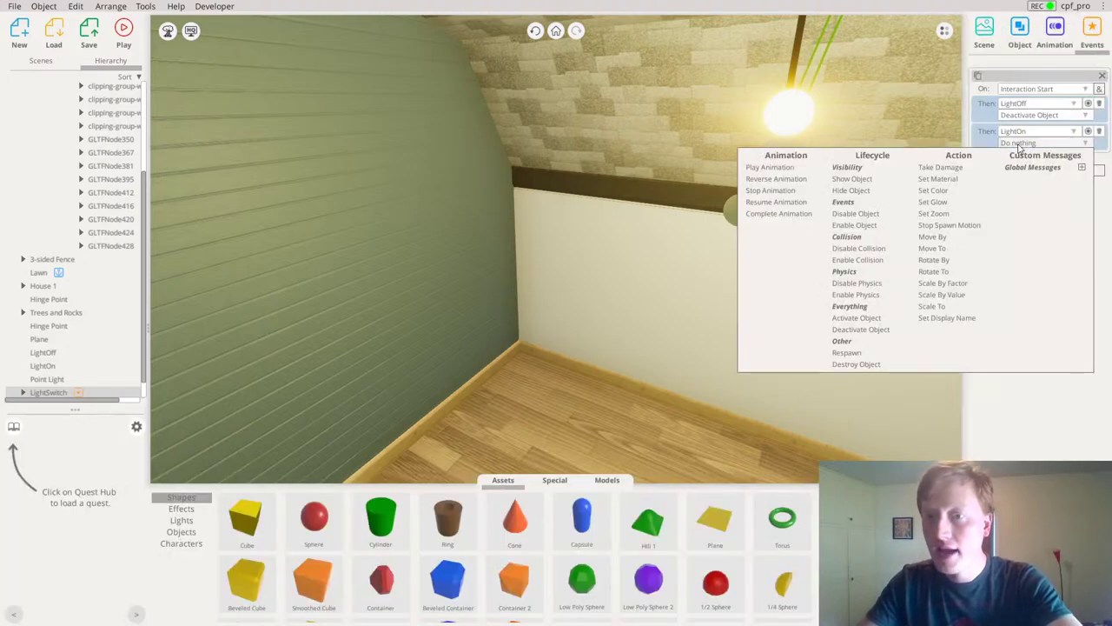
{"action": "left_click", "coordinate": [857, 318]}
Add a third action to the LightSwitch event that activates the Point Light object
{"action": "left_click", "coordinate": [1098, 144]}
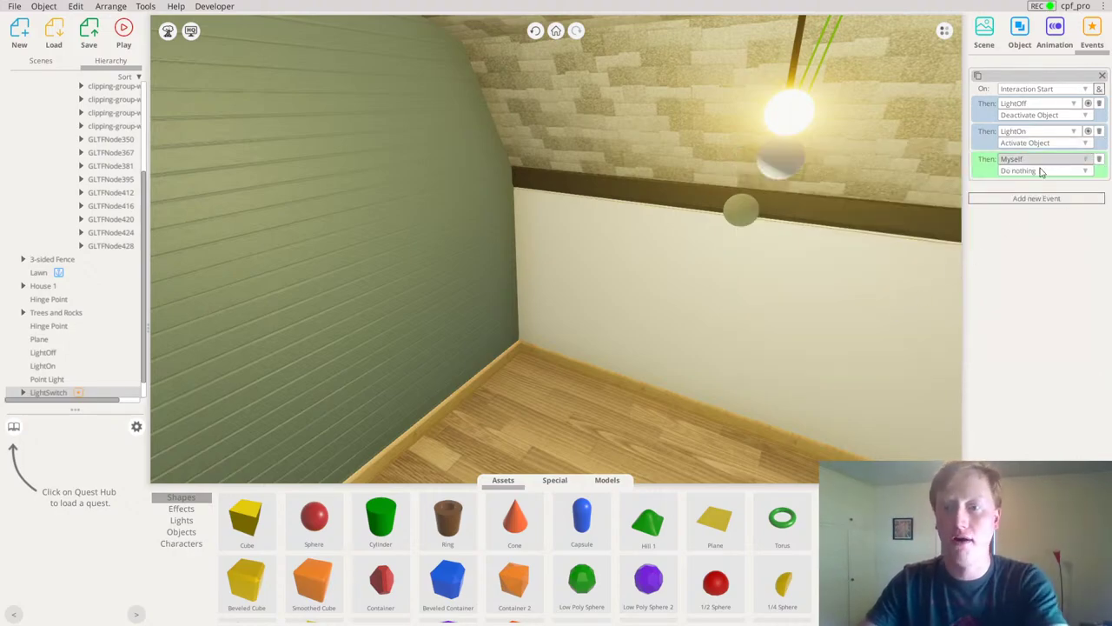
{"action": "left_click", "coordinate": [1039, 158]}
{"action": "left_click", "coordinate": [1032, 198]}
{"action": "left_click", "coordinate": [741, 215]}
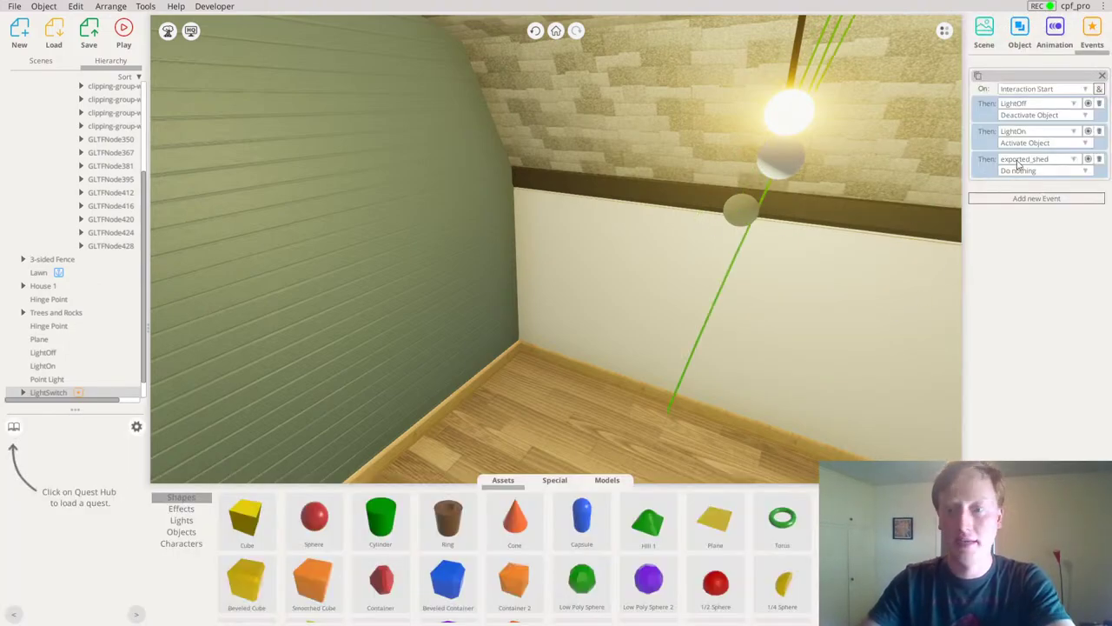
{"action": "left_click", "coordinate": [1025, 171]}
{"action": "left_click", "coordinate": [1058, 165]}
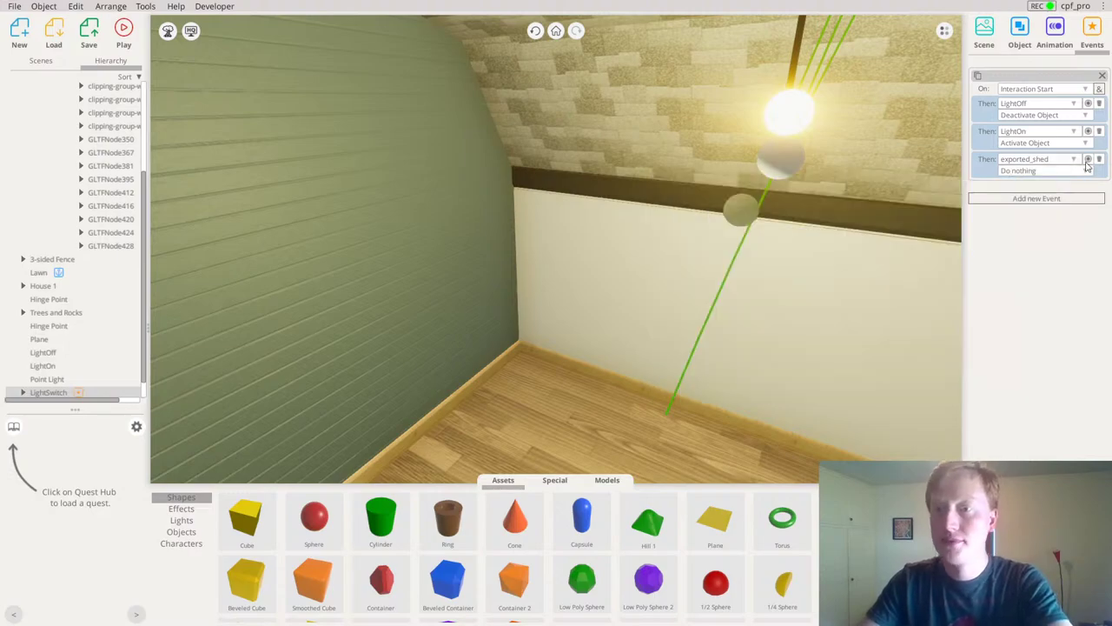
{"action": "left_click", "coordinate": [1028, 162]}
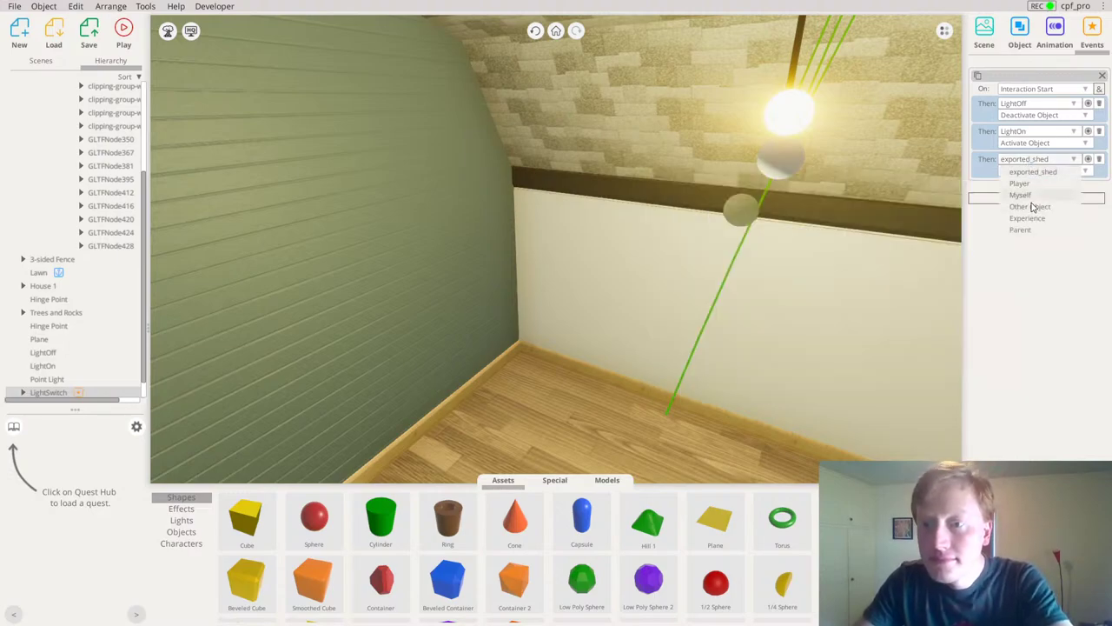
{"action": "left_click", "coordinate": [1036, 205]}
{"action": "left_click", "coordinate": [743, 217]}
{"action": "scroll", "coordinate": [853, 209], "scroll_direction": "up", "scroll_amount": 1}
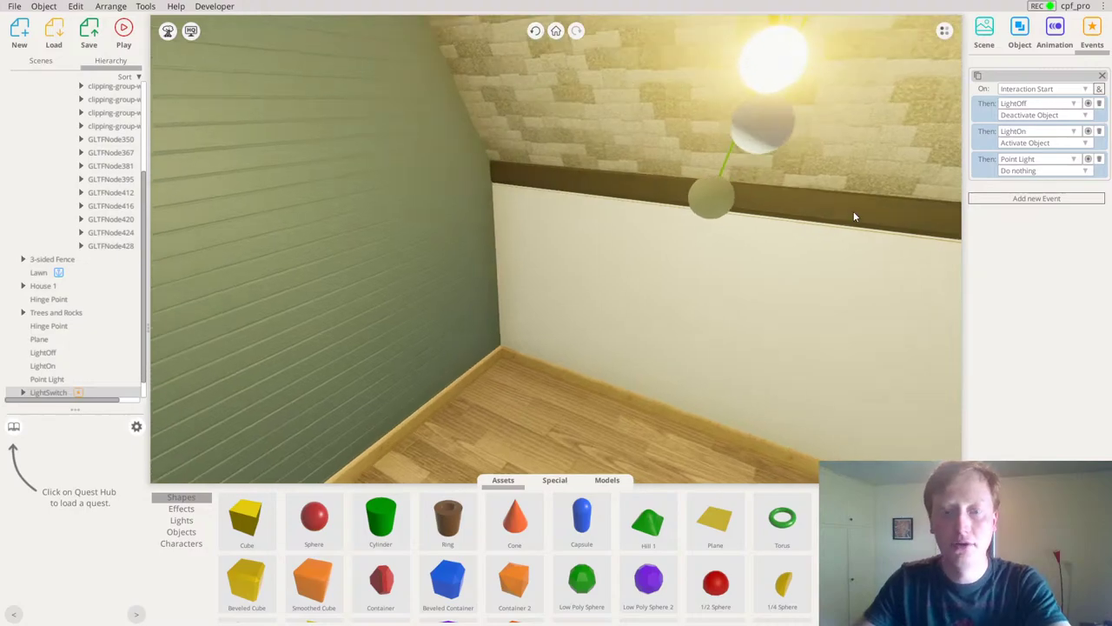
{"action": "left_click", "coordinate": [1021, 172]}
{"action": "left_click", "coordinate": [857, 345]}
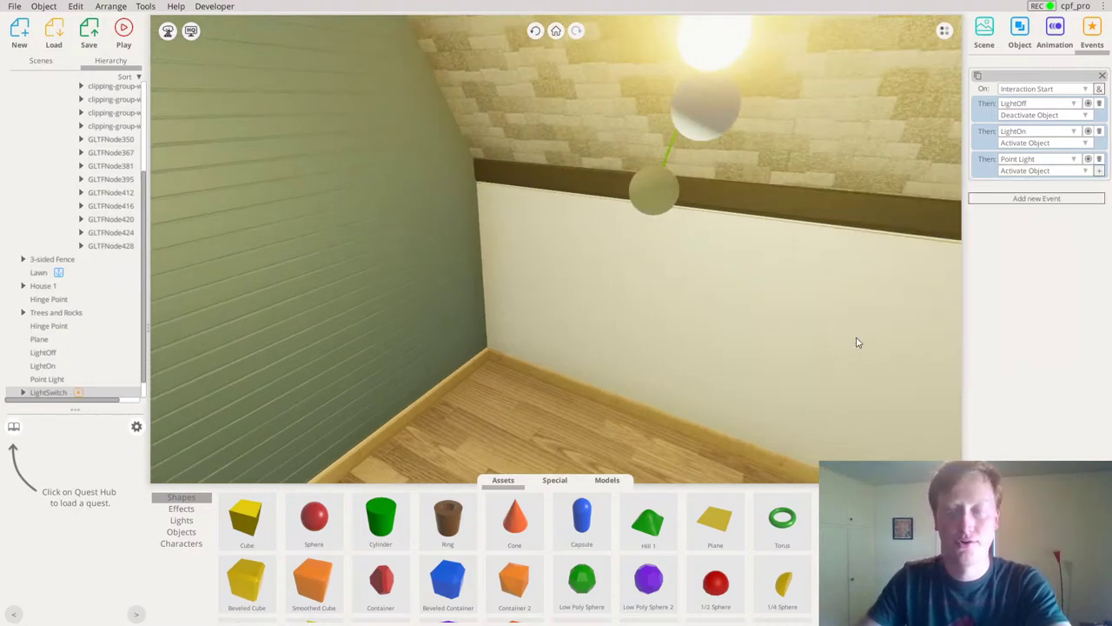
Set the glowing LightOn sphere to be deactivated at start
{"action": "left_click_drag", "start_coordinate": [896, 206], "coordinate": [623, 151]}
{"action": "left_click", "coordinate": [547, 219]}
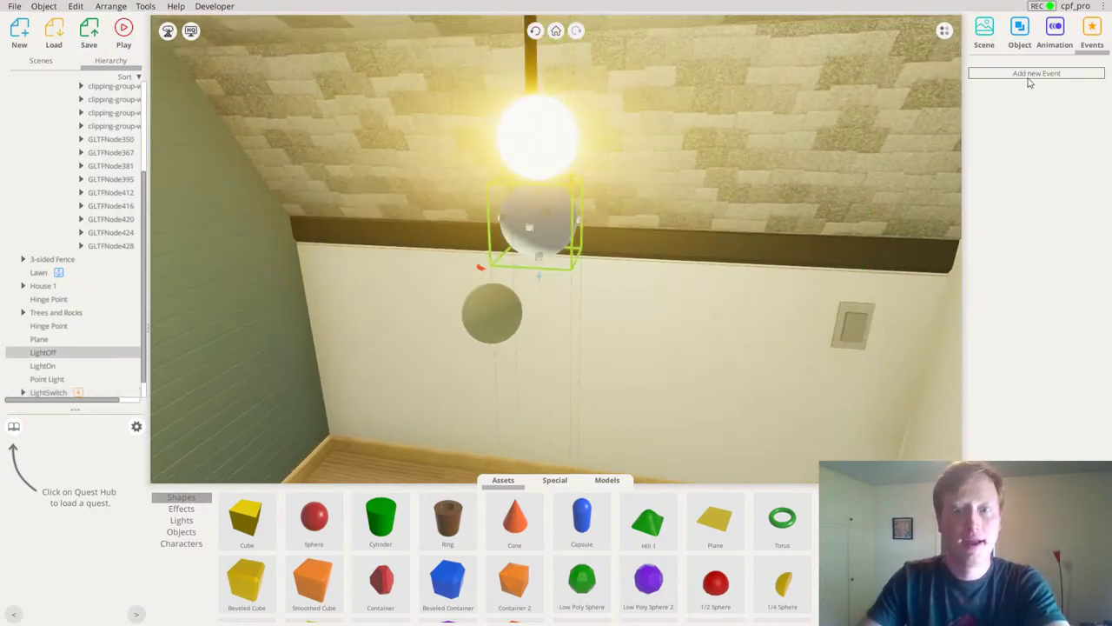
{"action": "left_click", "coordinate": [574, 147]}
{"action": "left_click", "coordinate": [1020, 35]}
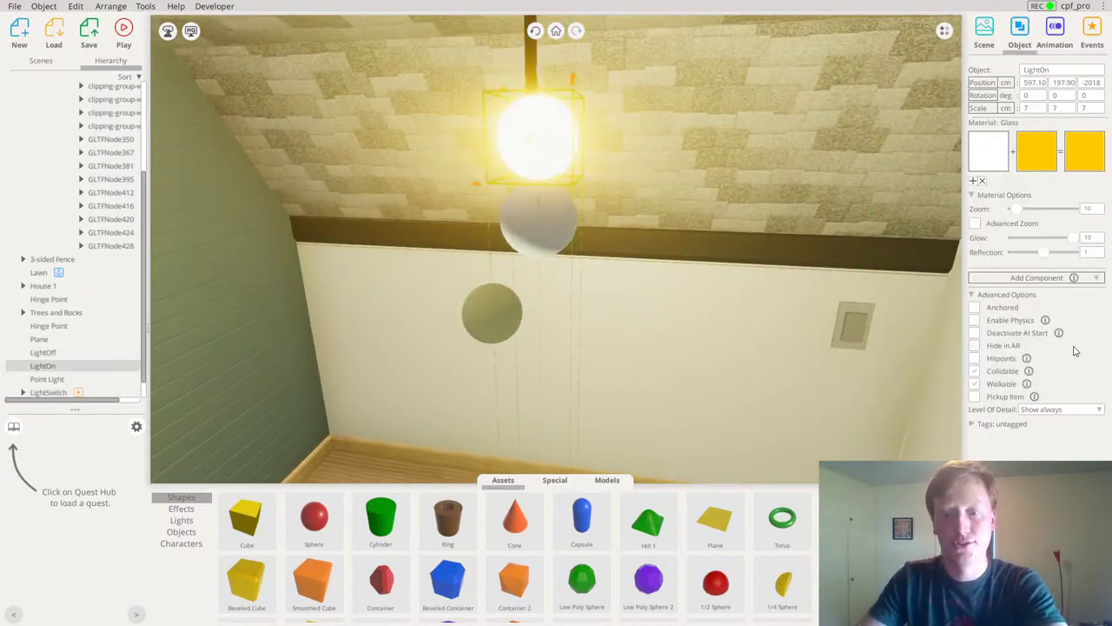
{"action": "left_click", "coordinate": [1006, 334]}
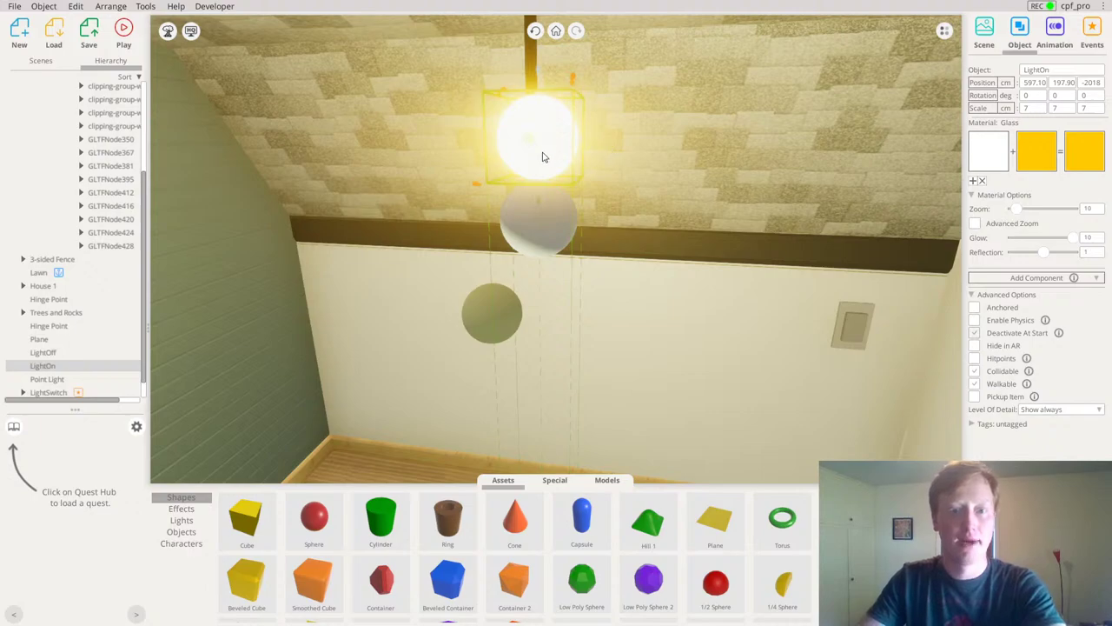
Raise the Point Light to a height of about 196 cm and move the LightOff sphere up onto LightOn
{"action": "left_click", "coordinate": [494, 330]}
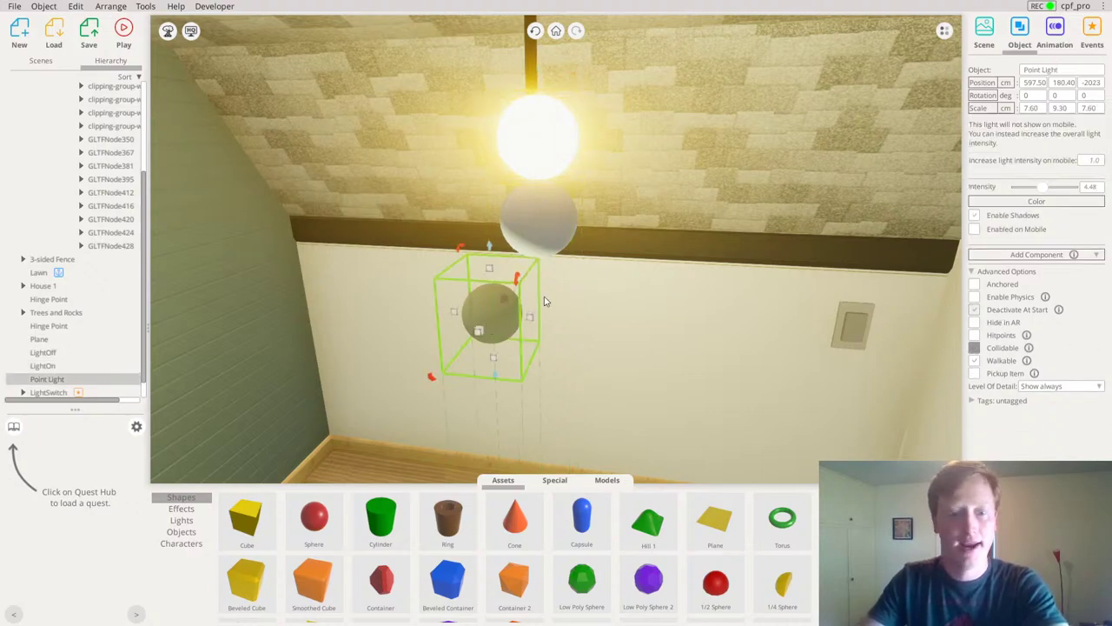
{"action": "left_click_drag", "start_coordinate": [489, 246], "coordinate": [532, 148]}
{"action": "left_click", "coordinate": [535, 212]}
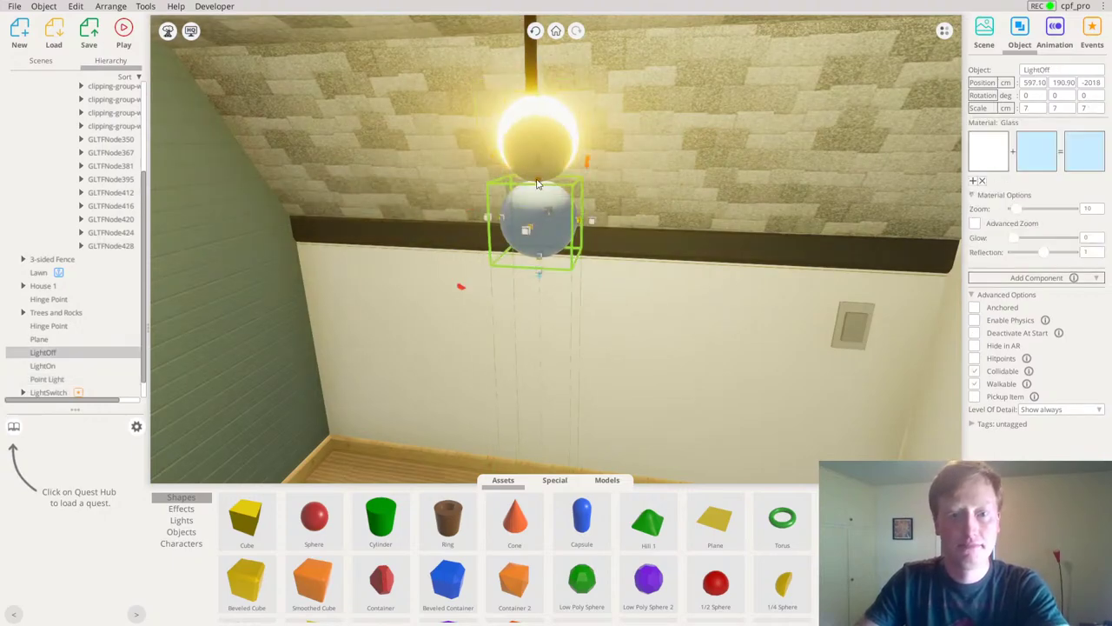
{"action": "left_click_drag", "start_coordinate": [533, 97], "coordinate": [532, 19]}
Shift the Point Light sideways onto the overlapping spheres, at about 596.9, 196.1, -2019 cm
{"action": "right_click_drag", "start_coordinate": [587, 166], "coordinate": [541, 224]}
{"action": "left_click", "coordinate": [597, 149]}
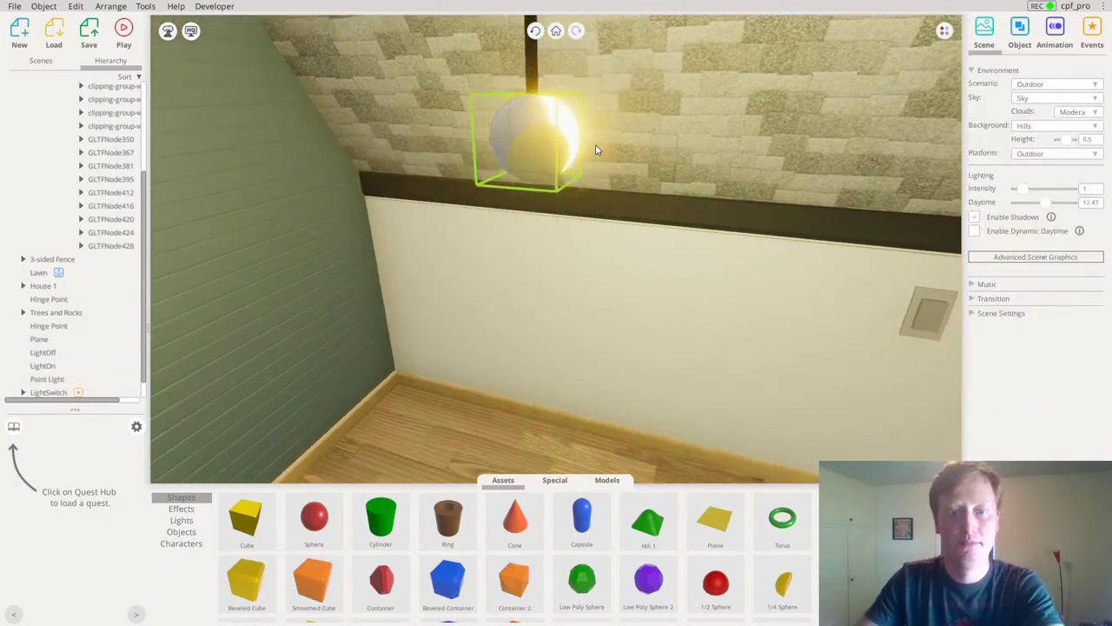
{"action": "right_click_drag", "start_coordinate": [597, 149], "coordinate": [499, 165]}
{"action": "left_click", "coordinate": [525, 157]}
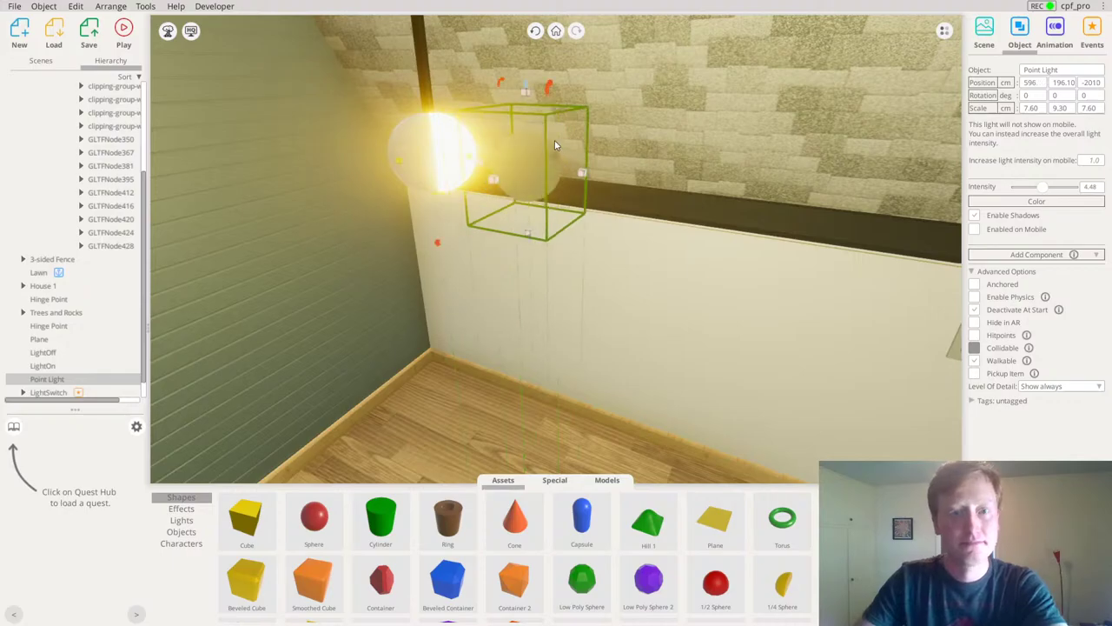
{"action": "left_click_drag", "start_coordinate": [543, 146], "coordinate": [422, 135]}
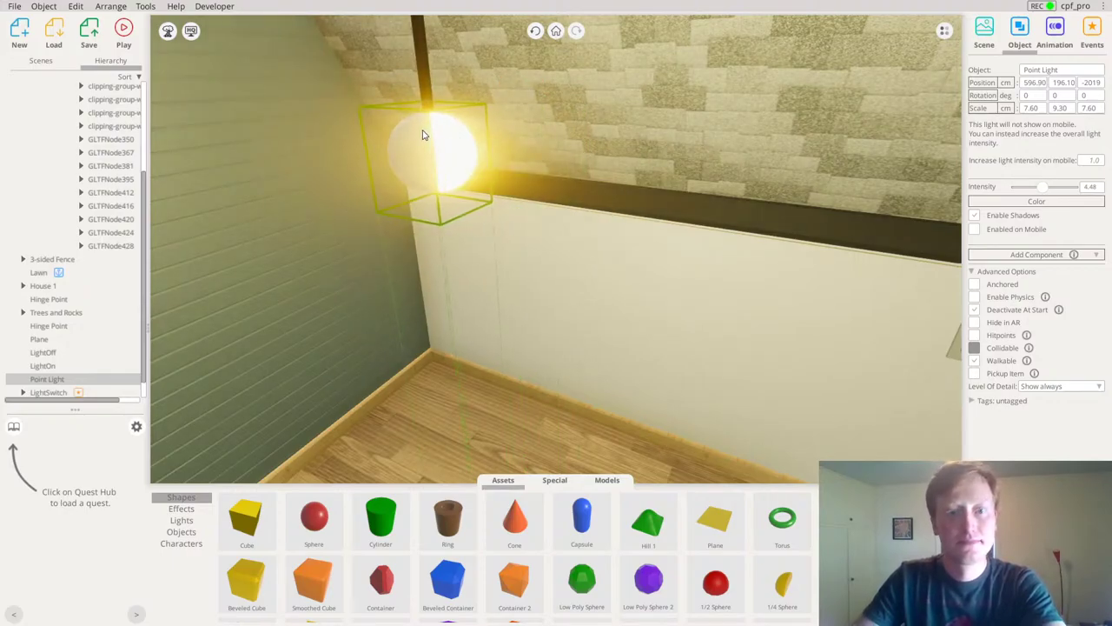
Start a play test of the experience in the viewer
{"action": "scroll", "coordinate": [567, 171], "scroll_direction": "down", "scroll_amount": 10}
{"action": "right_click_drag", "start_coordinate": [655, 223], "coordinate": [375, 189]}
{"action": "left_click", "coordinate": [357, 197]}
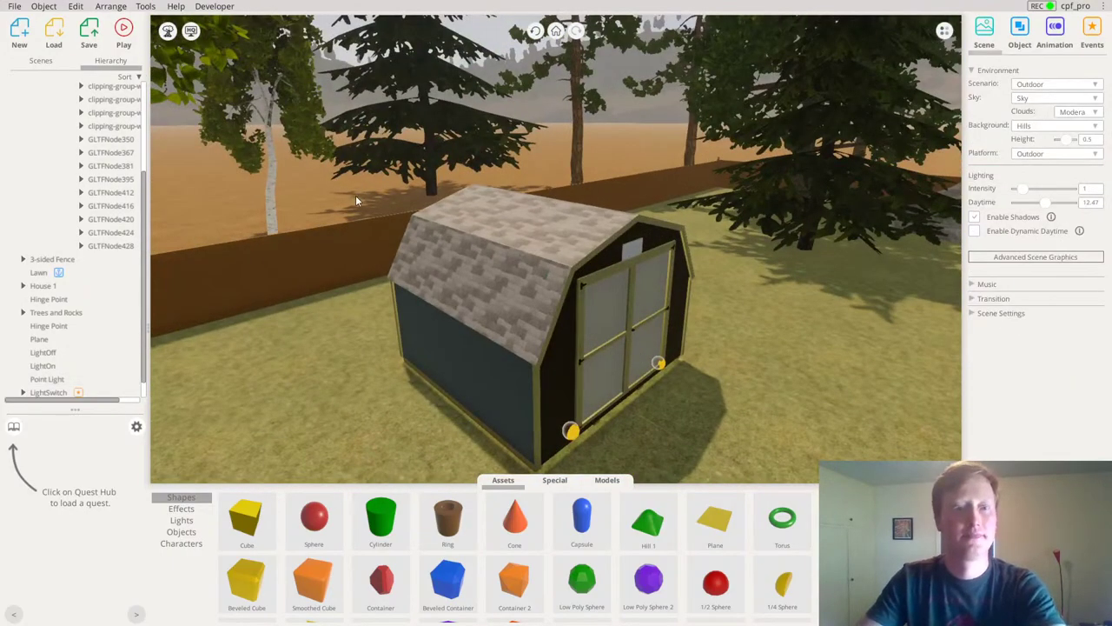
{"action": "scroll", "coordinate": [551, 227], "scroll_direction": "down", "scroll_amount": 3}
{"action": "left_click_drag", "start_coordinate": [551, 232], "coordinate": [435, 233]}
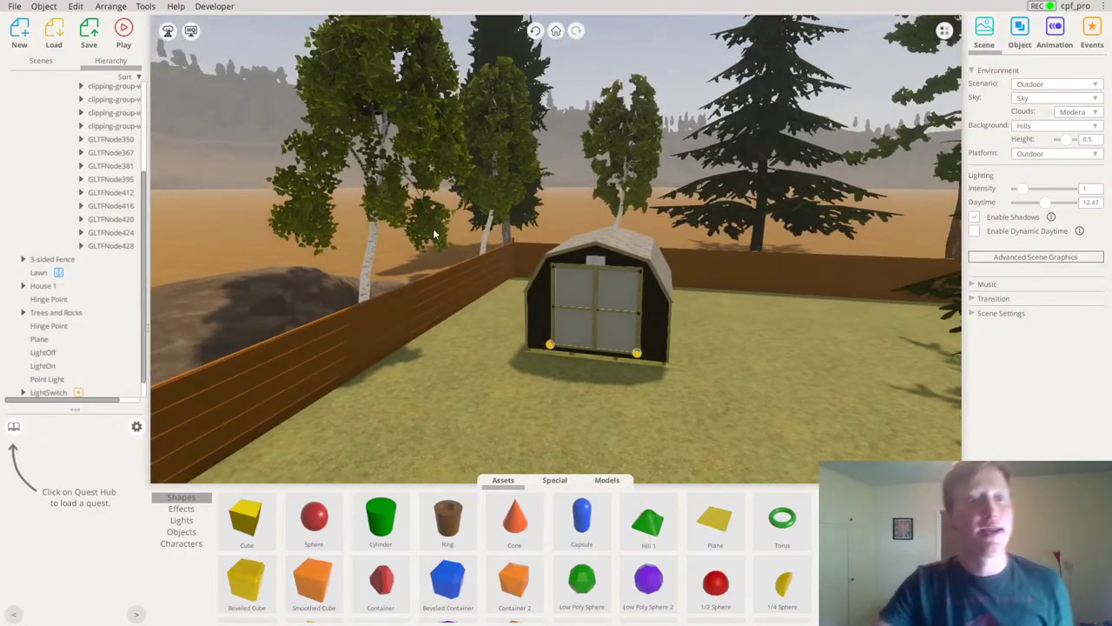
{"action": "left_click", "coordinate": [124, 29]}
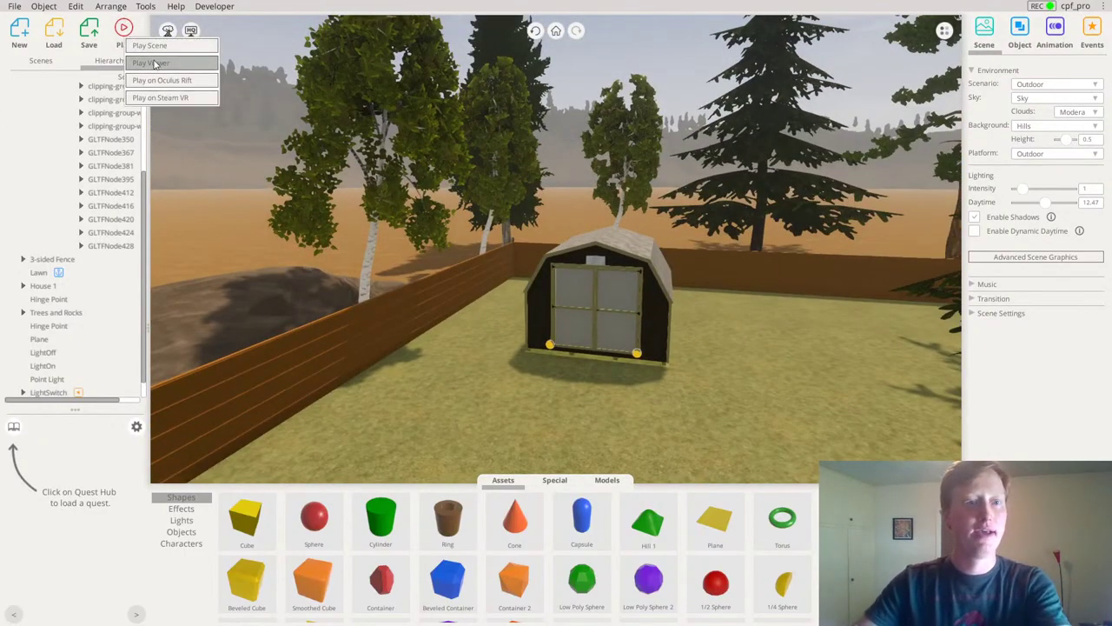
{"action": "left_click", "coordinate": [152, 62]}
{"action": "left_click", "coordinate": [539, 383]}
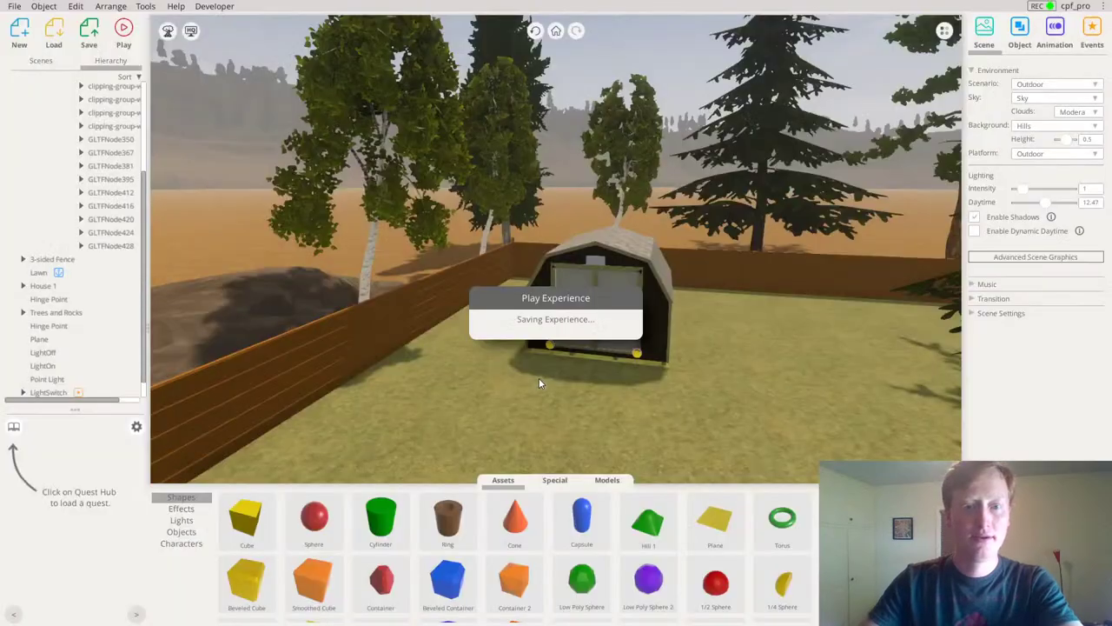
{"action": "left_click", "coordinate": [545, 355]}
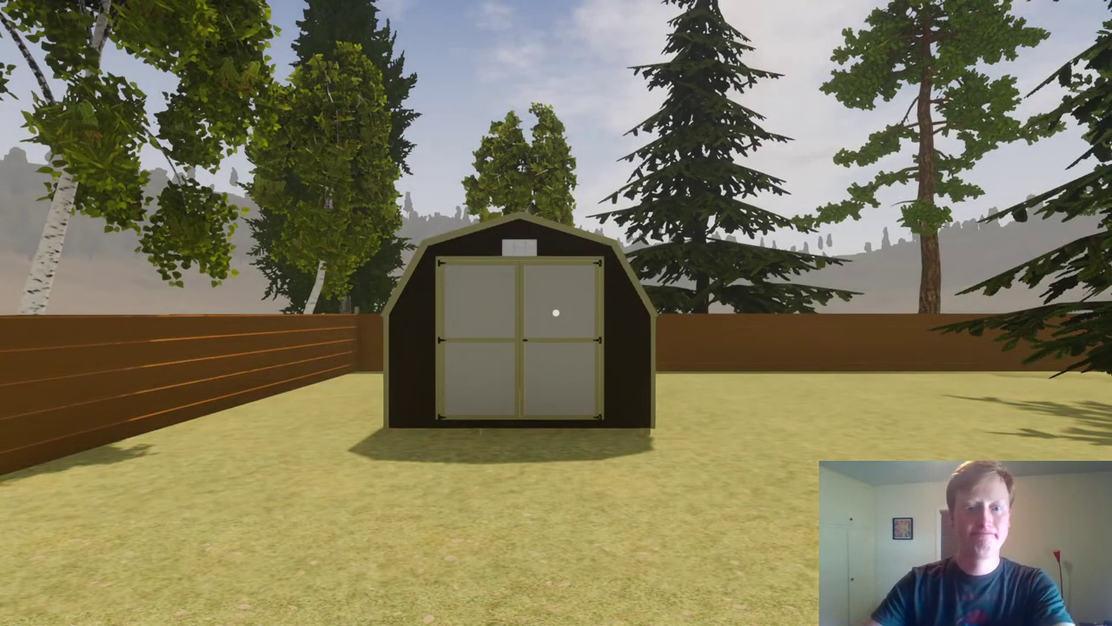
Open the shed's double doors and turn on the hanging light with the wall switch inside
{"action": "key", "text": "w"}
{"action": "key", "text": "d"}
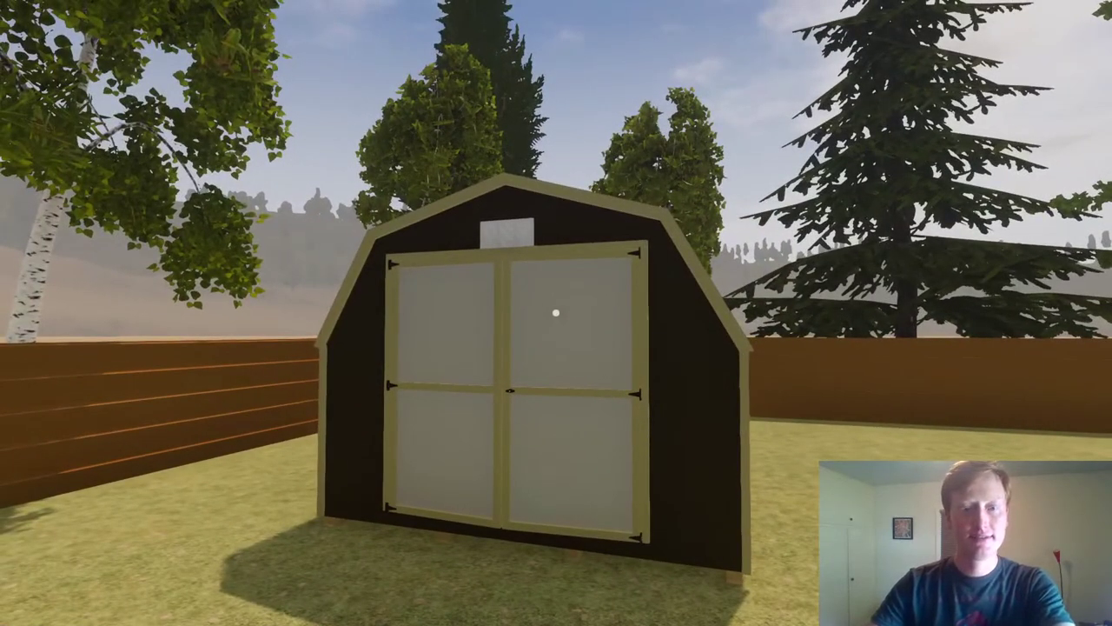
{"action": "left_click", "coordinate": [556, 313]}
{"action": "key", "text": "s"}
{"action": "key", "text": "w"}
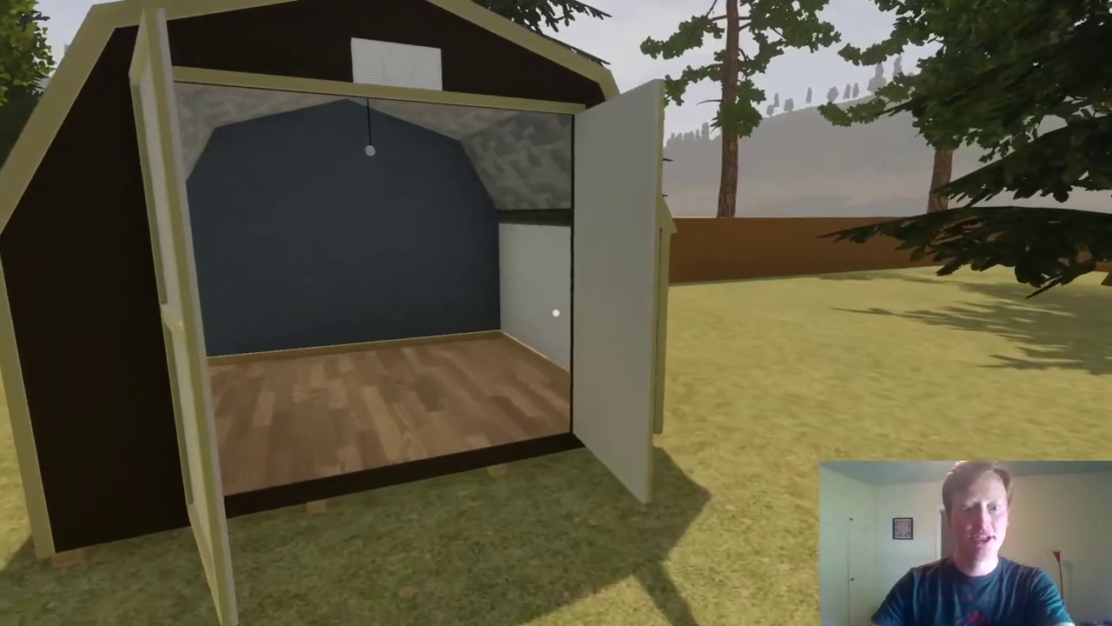
{"action": "key", "text": "w"}
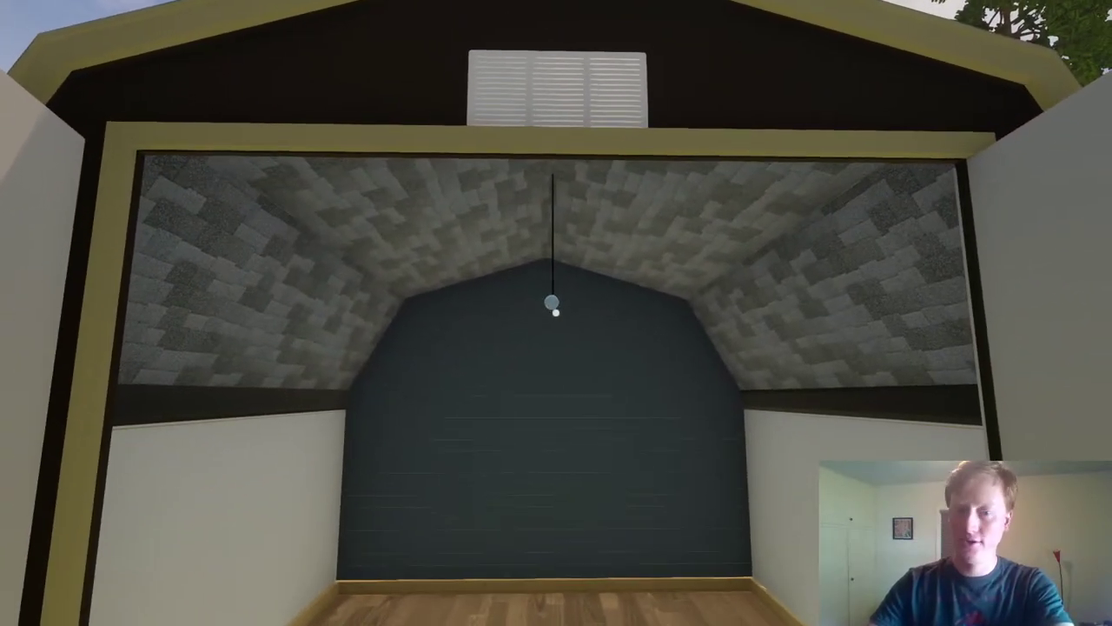
{"action": "key", "text": "w"}
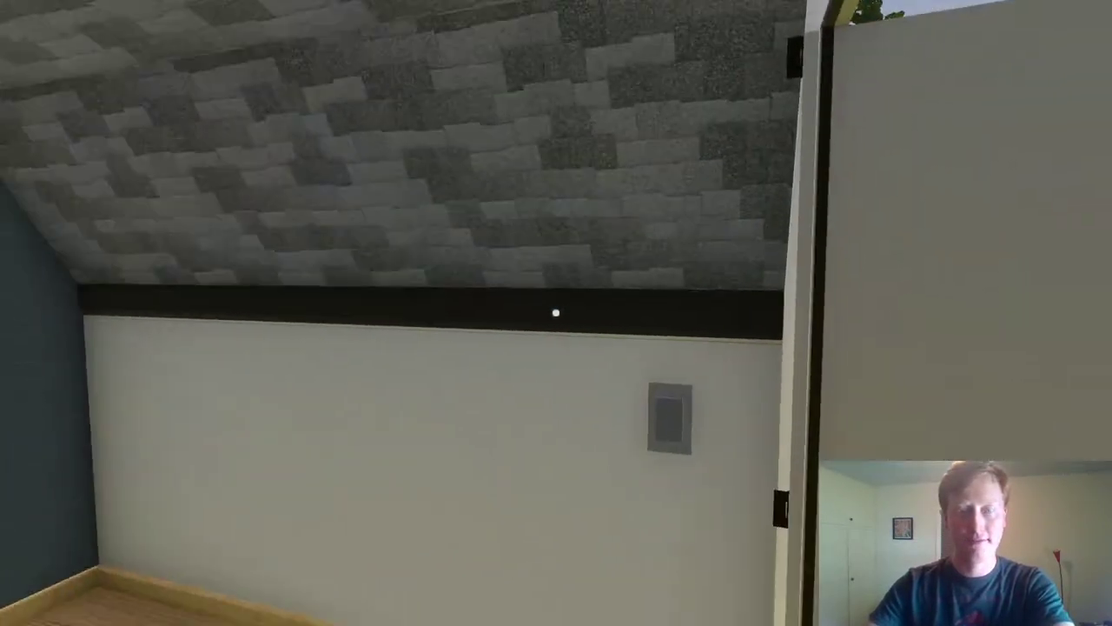
{"action": "left_click", "coordinate": [556, 313]}
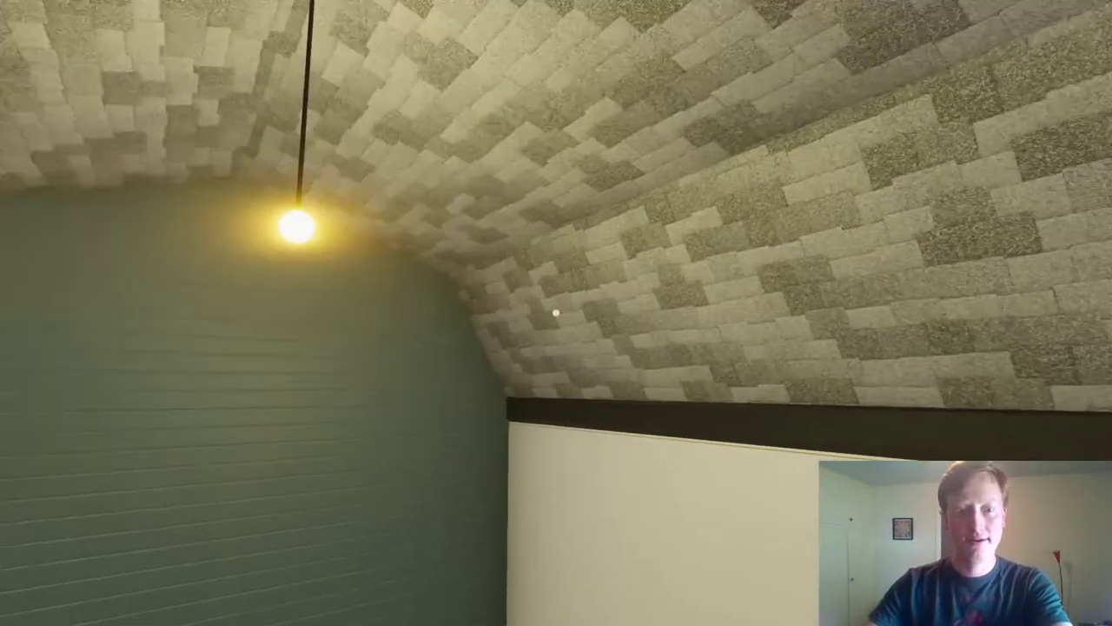
Examine the lit shed through its open doors from several spots outside, and end the play test
{"action": "key", "text": "s"}
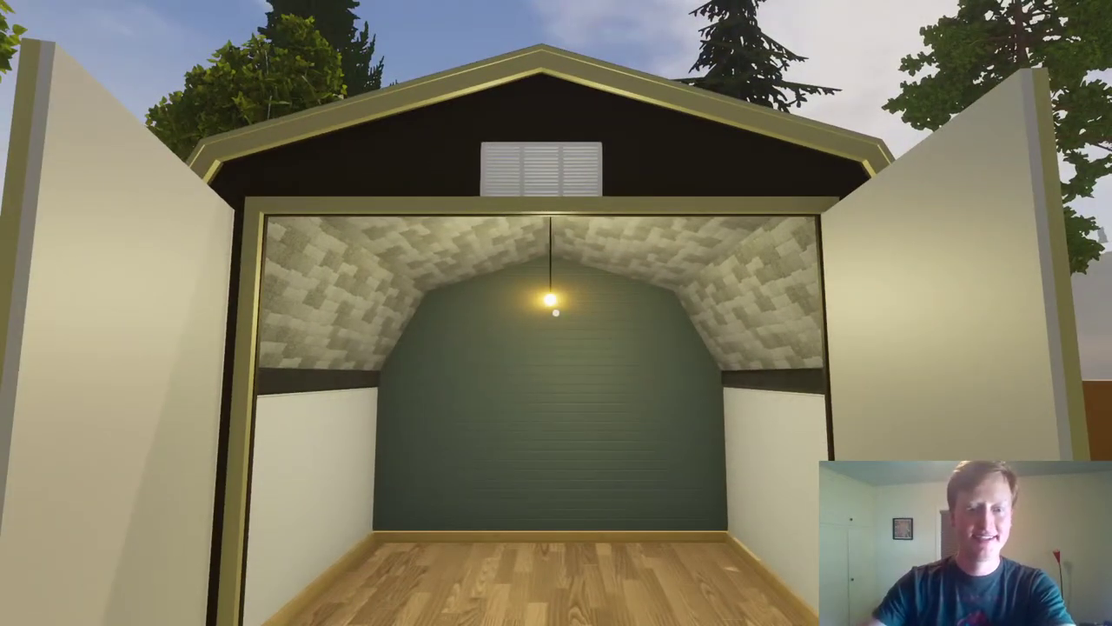
{"action": "key", "text": "w"}
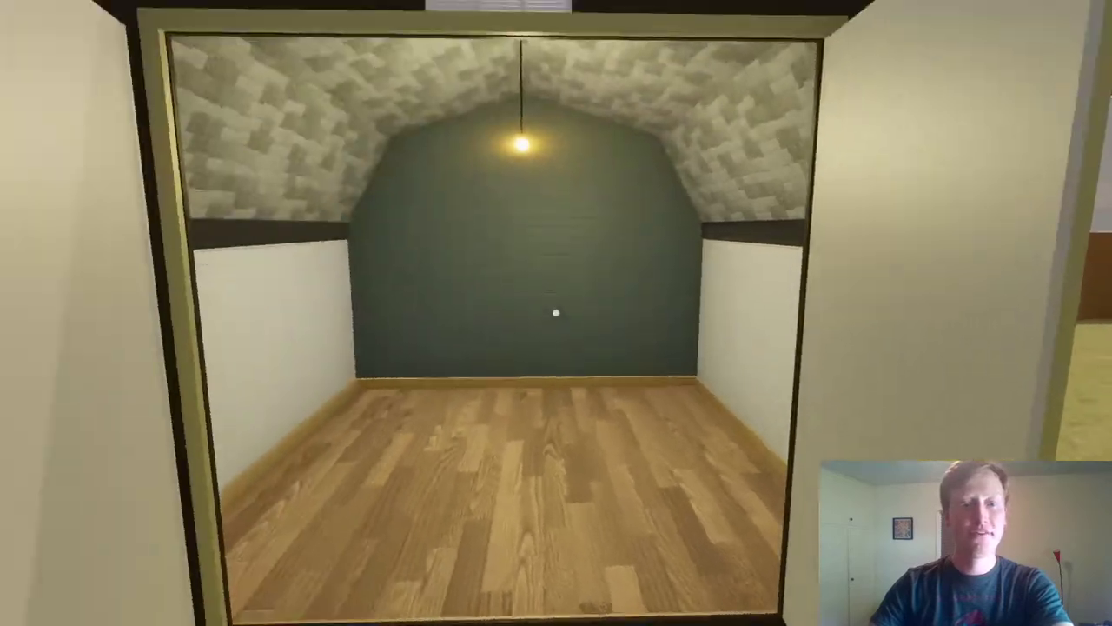
{"action": "key", "text": "s"}
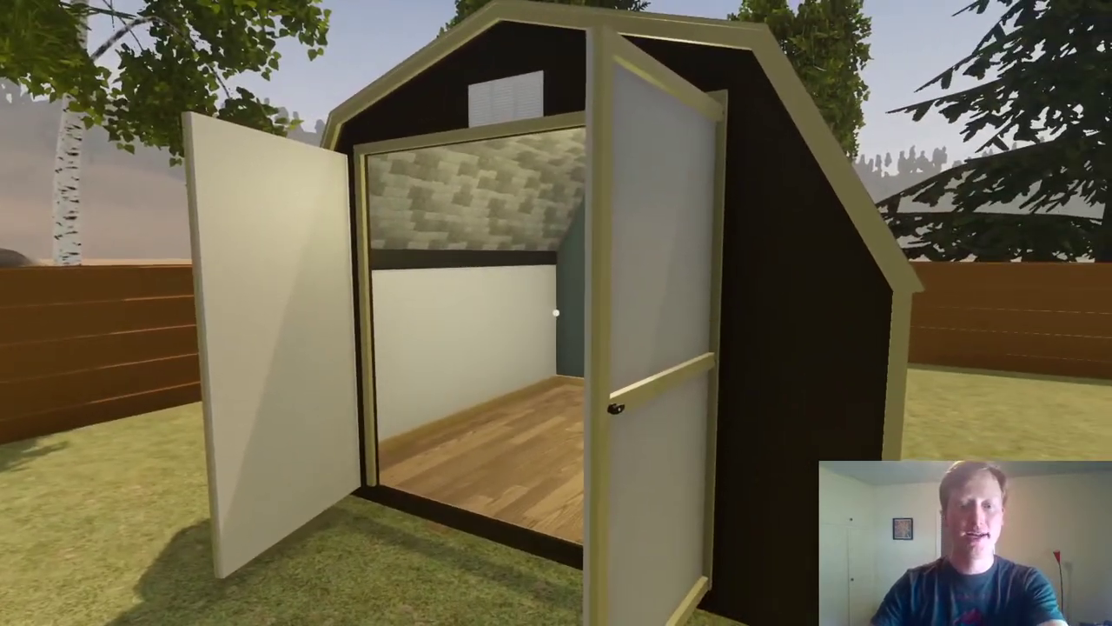
{"action": "key", "text": "a"}
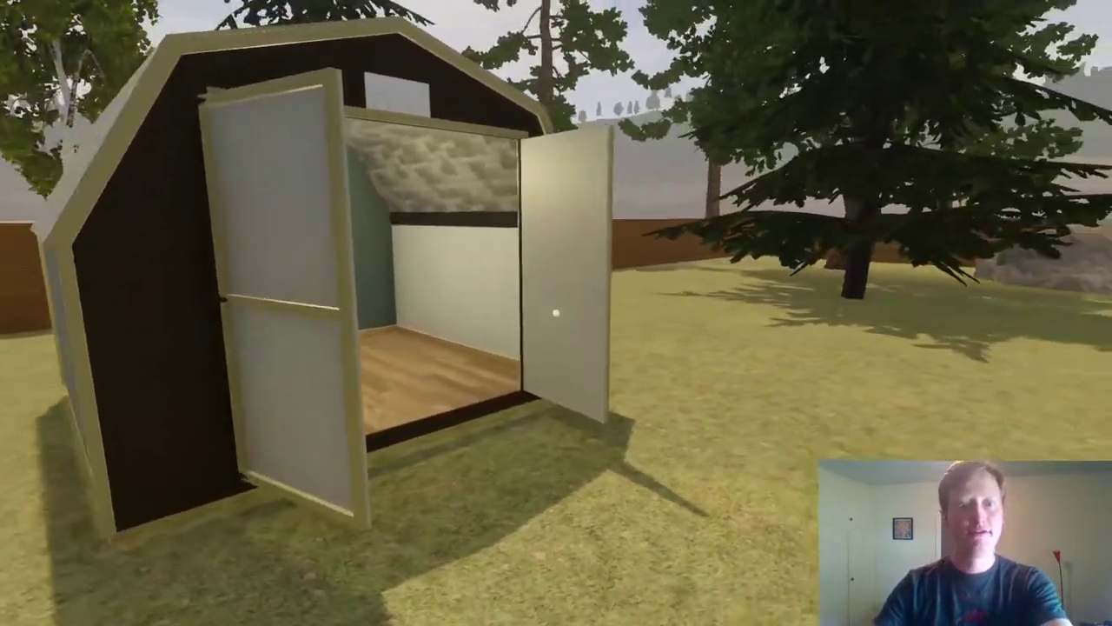
{"action": "key", "text": "d"}
{"action": "key", "text": "s"}
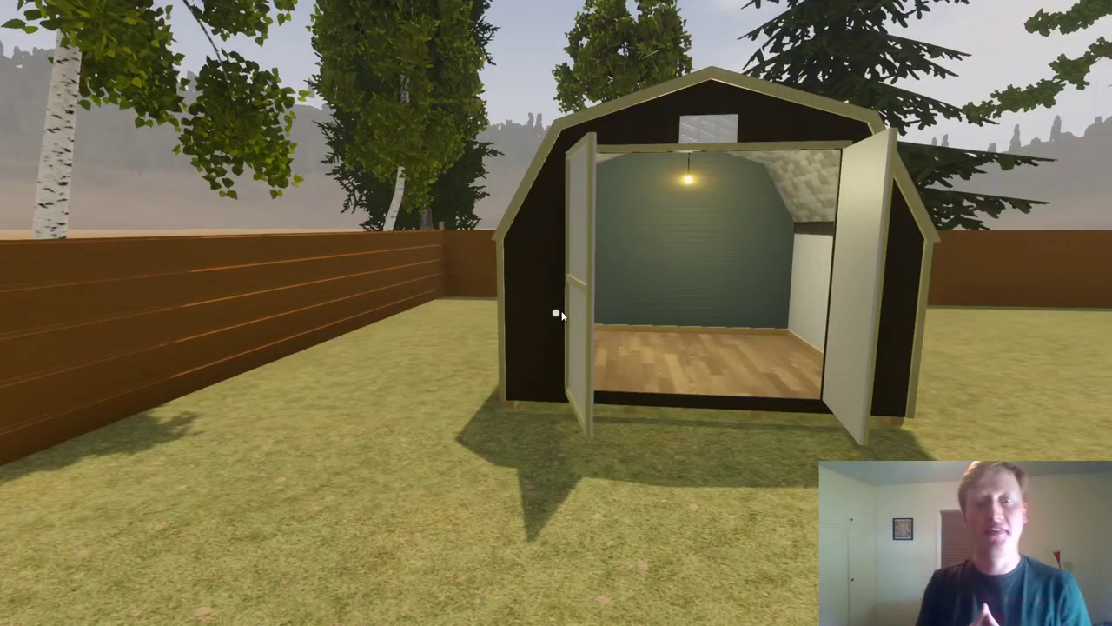
{"action": "key", "text": "Escape"}
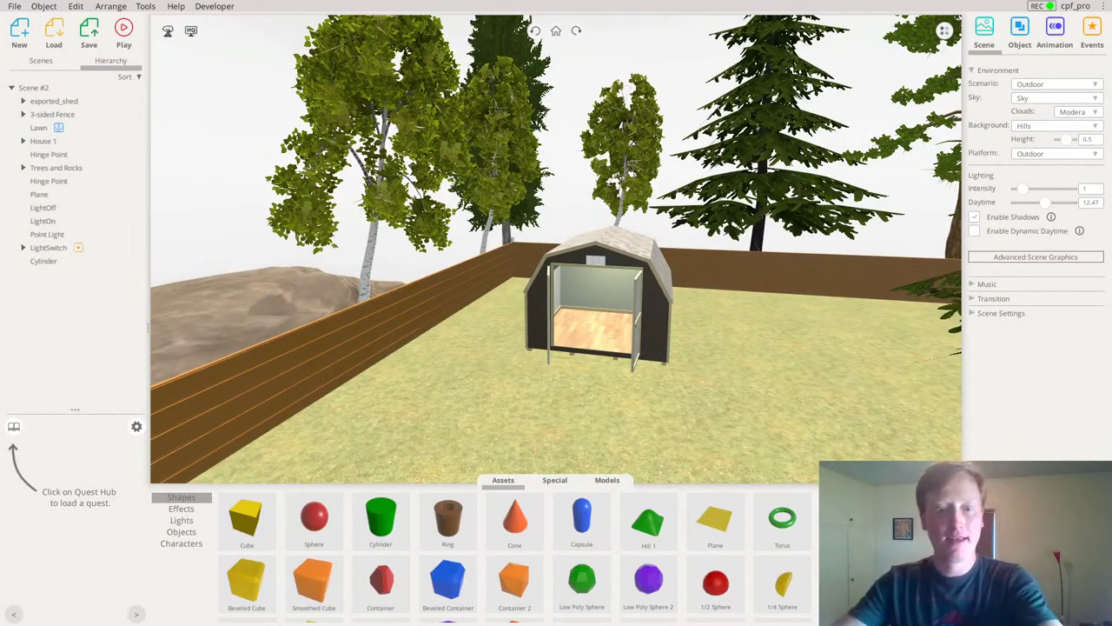
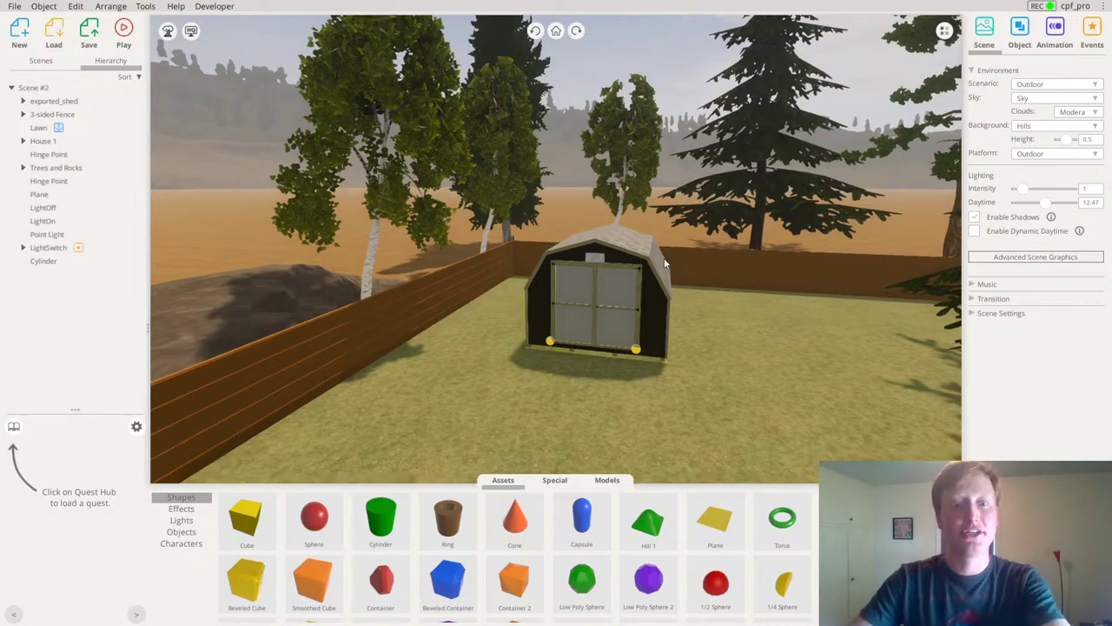
Place the Wooden Toolbench model from the library on the floor inside the shed
{"action": "right_click_drag", "start_coordinate": [663, 266], "coordinate": [651, 313]}
{"action": "scroll", "coordinate": [649, 309], "scroll_direction": "up", "scroll_amount": 3}
{"action": "scroll", "coordinate": [648, 306], "scroll_direction": "up", "scroll_amount": 2}
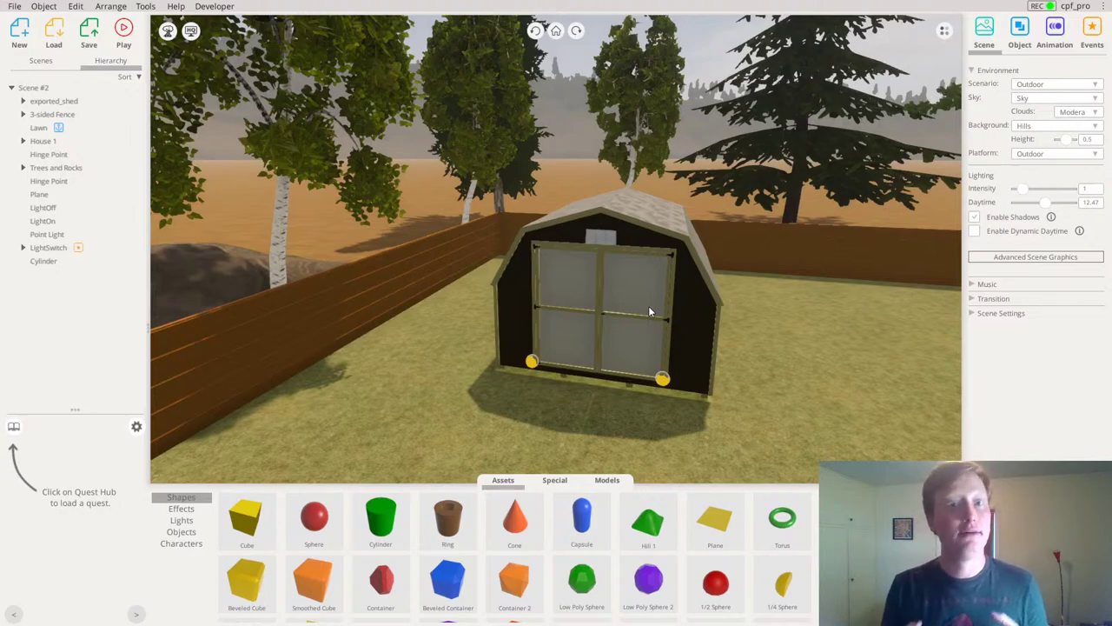
{"action": "scroll", "coordinate": [685, 285], "scroll_direction": "up", "scroll_amount": 3}
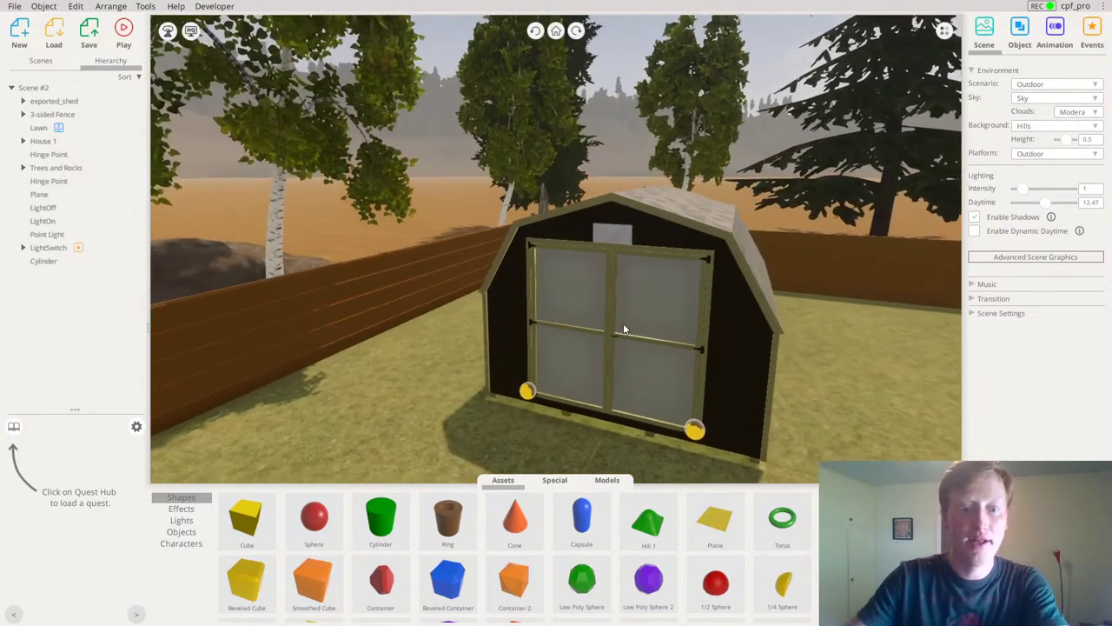
{"action": "middle_click_drag", "start_coordinate": [627, 426], "coordinate": [622, 344]}
{"action": "left_click", "coordinate": [616, 481]}
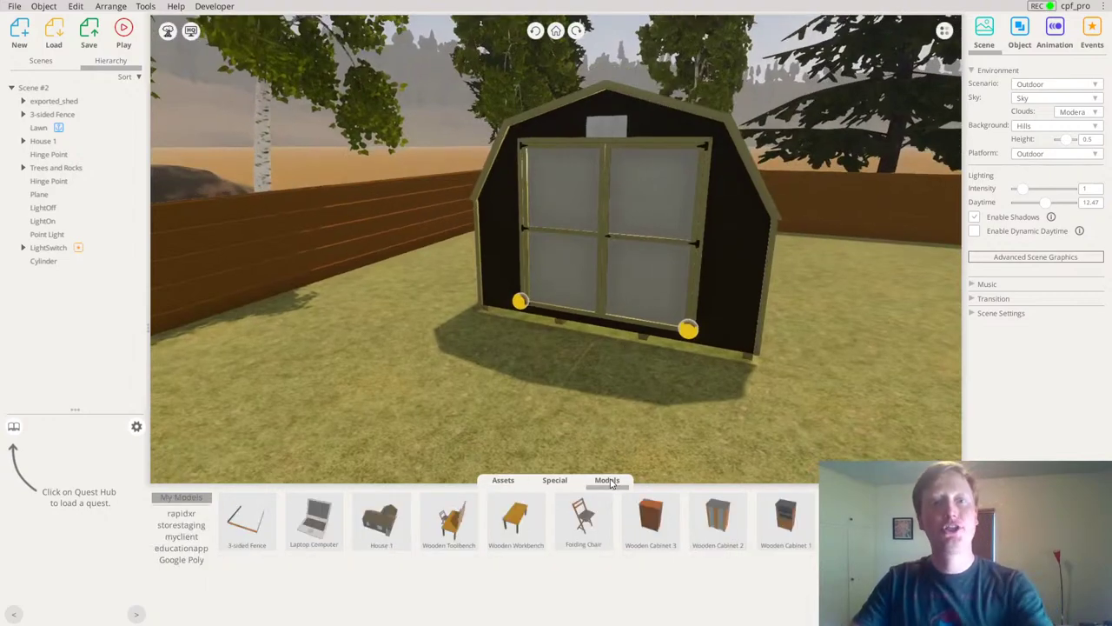
{"action": "scroll", "coordinate": [654, 308], "scroll_direction": "up", "scroll_amount": 5}
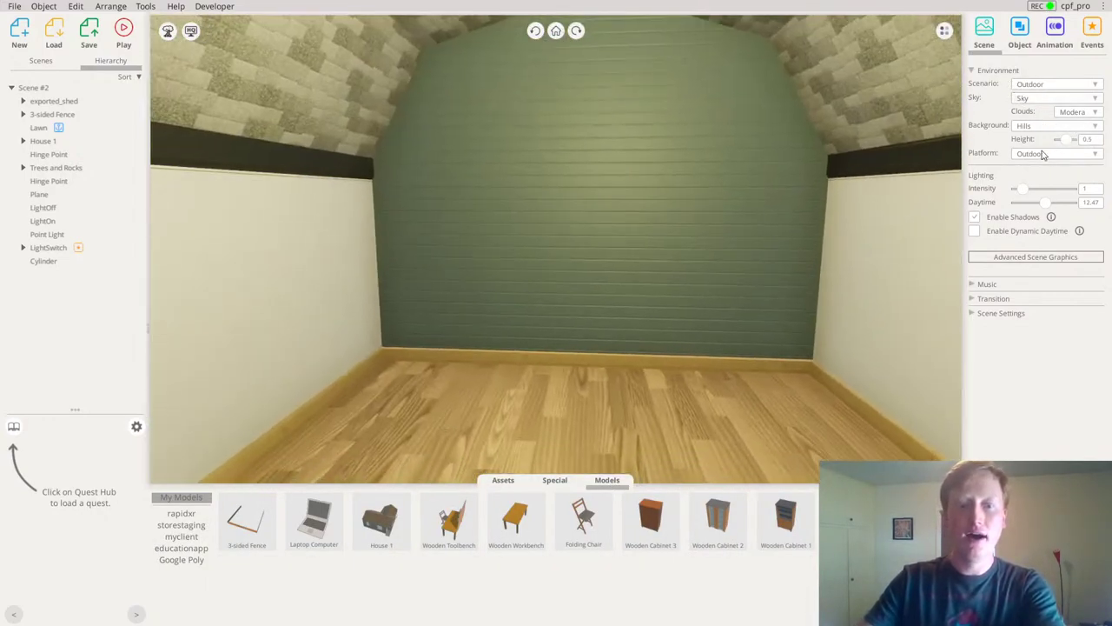
{"action": "right_click_drag", "start_coordinate": [841, 228], "coordinate": [722, 243]}
{"action": "scroll", "coordinate": [721, 305], "scroll_direction": "down", "scroll_amount": 2}
{"action": "left_click_drag", "start_coordinate": [722, 249], "coordinate": [648, 239]}
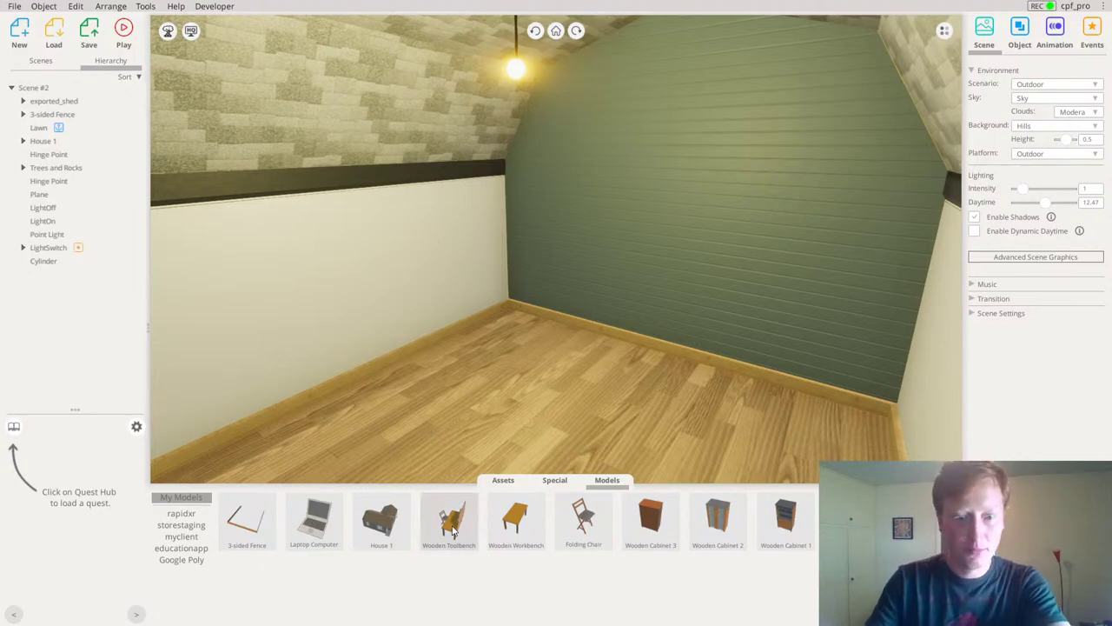
{"action": "left_click_drag", "start_coordinate": [543, 407], "coordinate": [581, 382]}
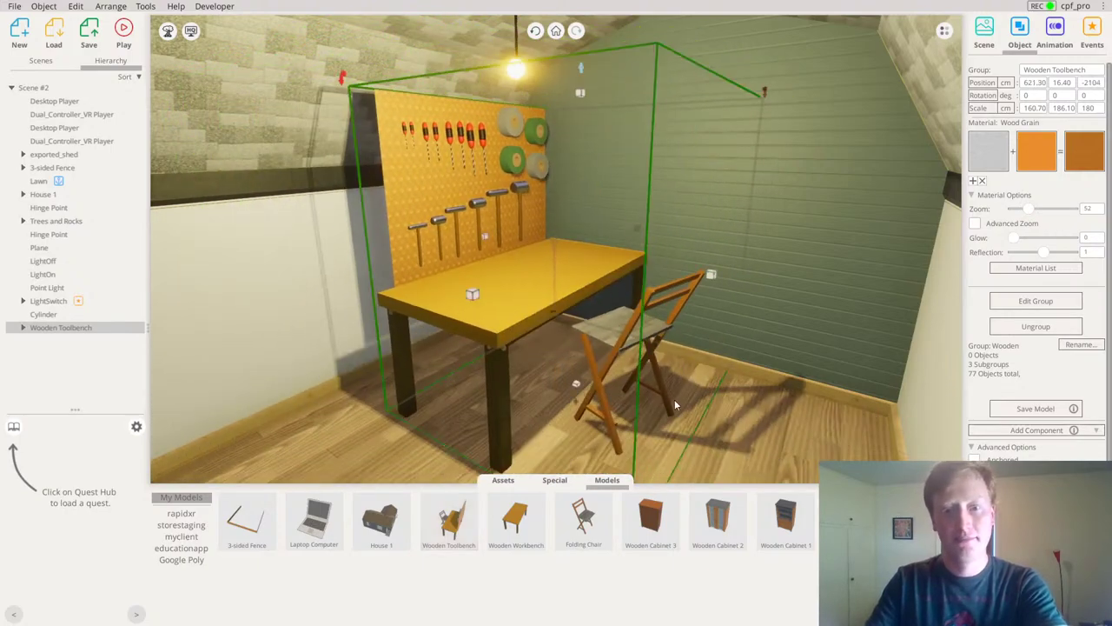
Move the Wooden Toolbench back against the shed's green rear wall, centred between the two side walls
{"action": "scroll", "coordinate": [674, 399], "scroll_direction": "down", "scroll_amount": 1}
{"action": "right_click_drag", "start_coordinate": [692, 430], "coordinate": [755, 528]}
{"action": "left_click_drag", "start_coordinate": [597, 312], "coordinate": [533, 357]}
{"action": "right_click_drag", "start_coordinate": [692, 293], "coordinate": [679, 317]}
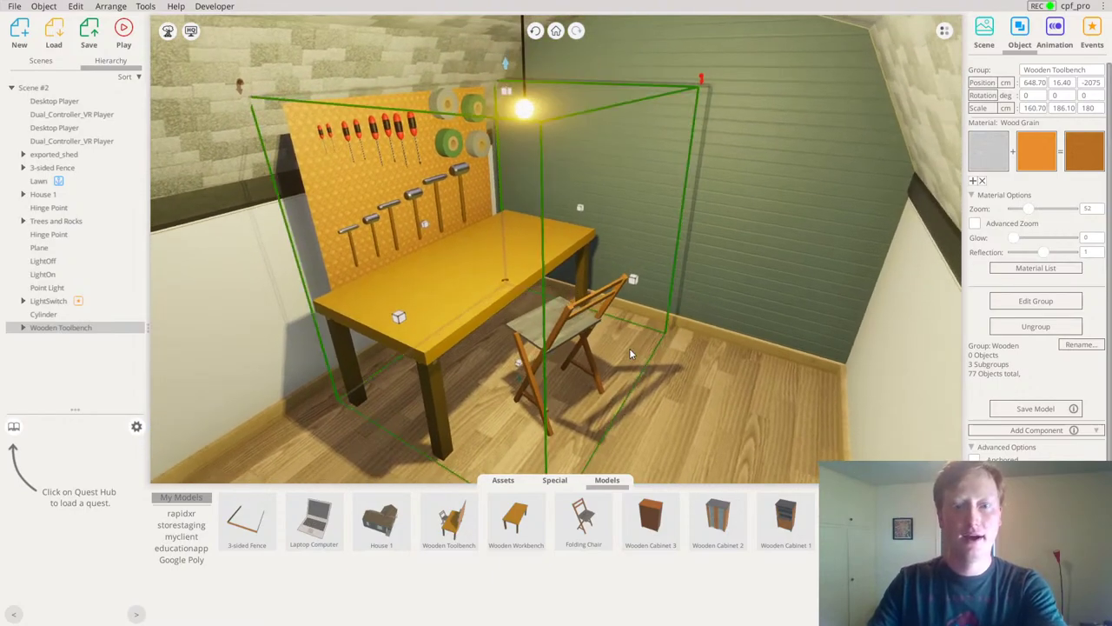
{"action": "mouse_move", "coordinate": [505, 282]}
{"action": "left_mouse_down"}
{"action": "mouse_move", "coordinate": [646, 304]}
{"action": "mouse_move", "coordinate": [589, 314]}
{"action": "left_mouse_up"}
{"action": "left_click_drag", "start_coordinate": [684, 264], "coordinate": [753, 222]}
{"action": "right_click_drag", "start_coordinate": [590, 271], "coordinate": [540, 360]}
{"action": "left_click", "coordinate": [660, 409]}
{"action": "right_click_drag", "start_coordinate": [660, 408], "coordinate": [653, 410]}
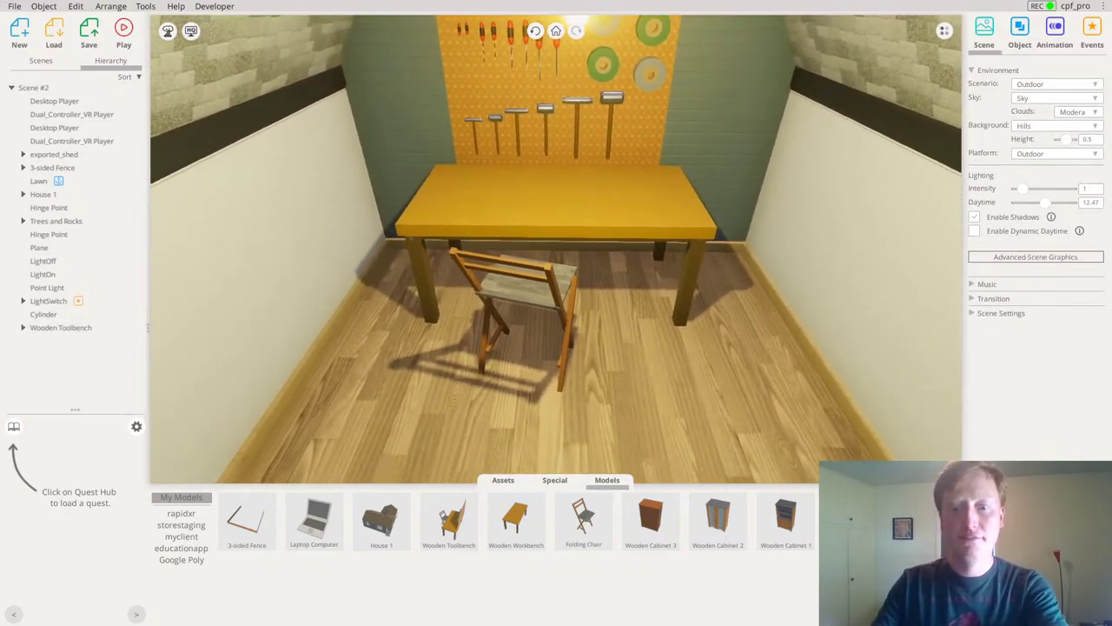
Add Wooden Cabinet 1 beside the workbench, rotate it to 270 degrees and shift it along the side wall to about 478.1, 16.4, -1983 cm
{"action": "left_click_drag", "start_coordinate": [786, 519], "coordinate": [774, 389]}
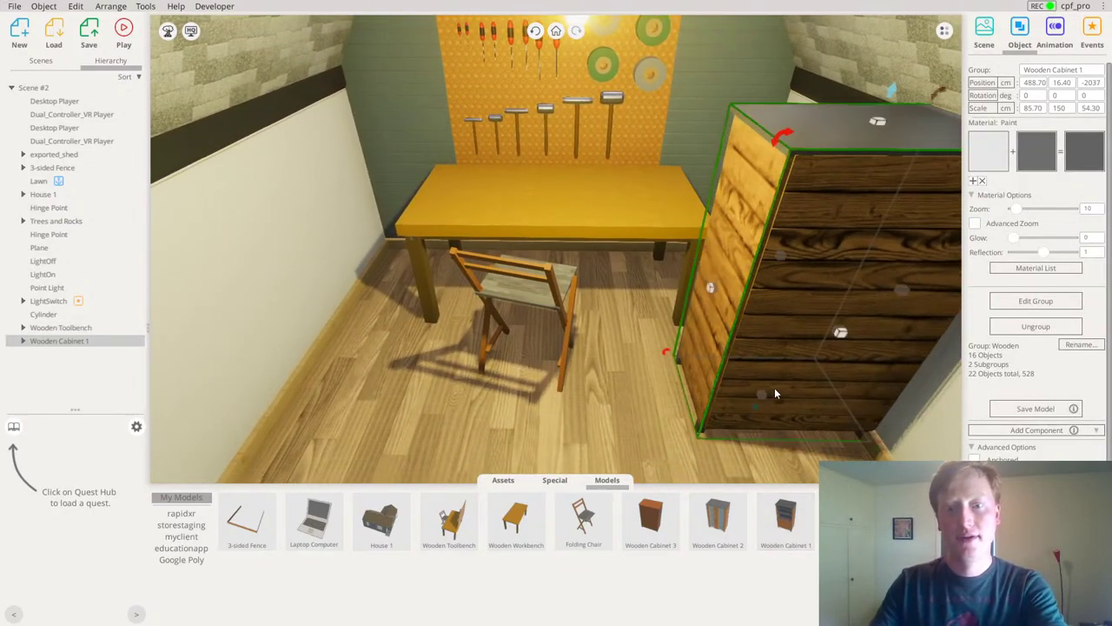
{"action": "right_click_drag", "start_coordinate": [774, 389], "coordinate": [608, 382]}
{"action": "scroll", "coordinate": [731, 397], "scroll_direction": "down", "scroll_amount": 5}
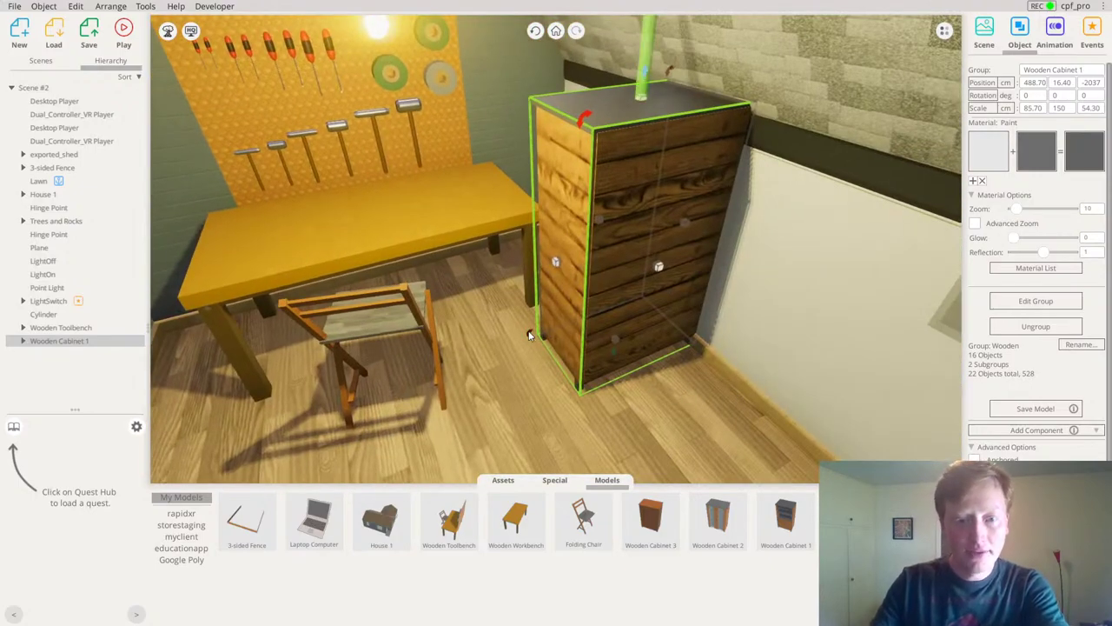
{"action": "left_click_drag", "start_coordinate": [528, 336], "coordinate": [441, 364]}
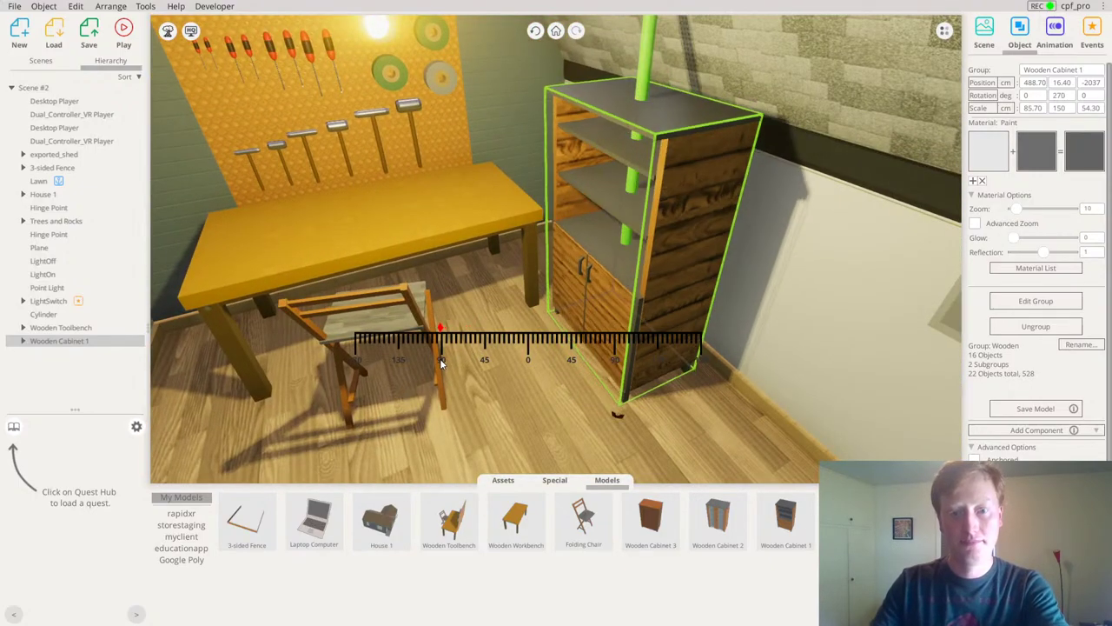
{"action": "left_click_drag", "start_coordinate": [641, 261], "coordinate": [763, 334]}
Try Wooden Cabinet 3 along the opposite side wall, rotated to 90 degrees at about 718.9, 16.4, -2008 cm, and delete it again
{"action": "right_click_drag", "start_coordinate": [631, 346], "coordinate": [3, 395]}
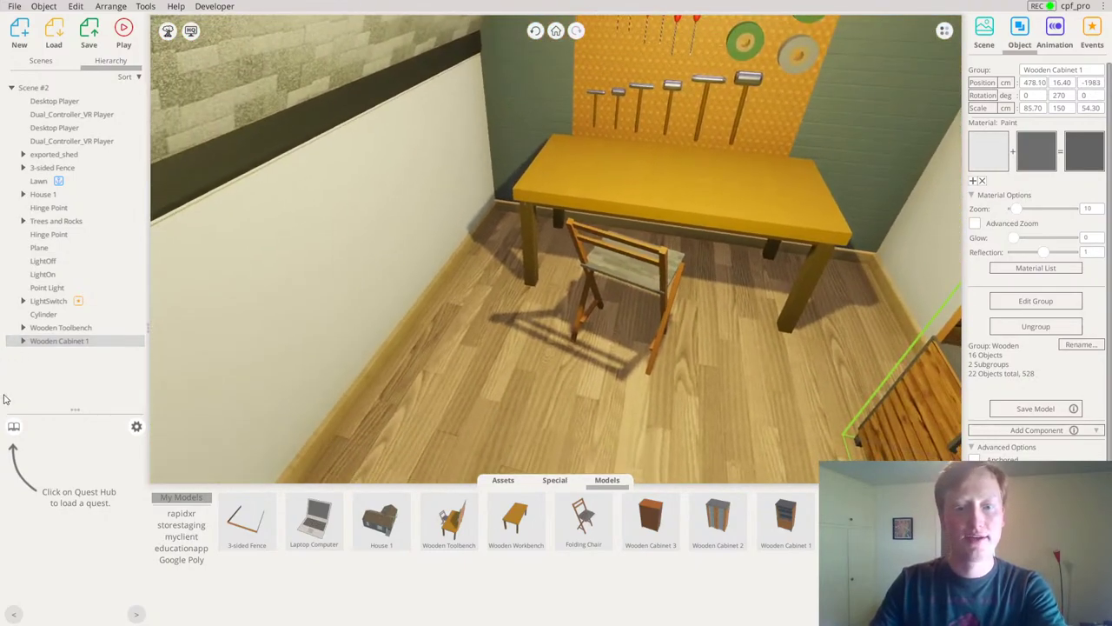
{"action": "left_click_drag", "start_coordinate": [516, 406], "coordinate": [466, 375]}
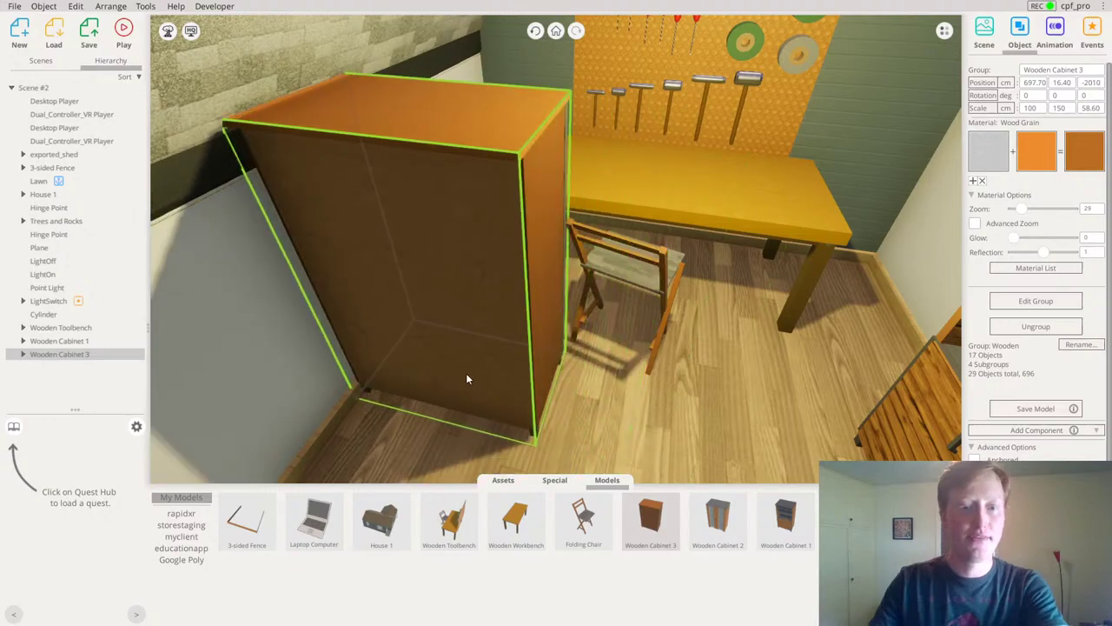
{"action": "double_click", "coordinate": [417, 315]}
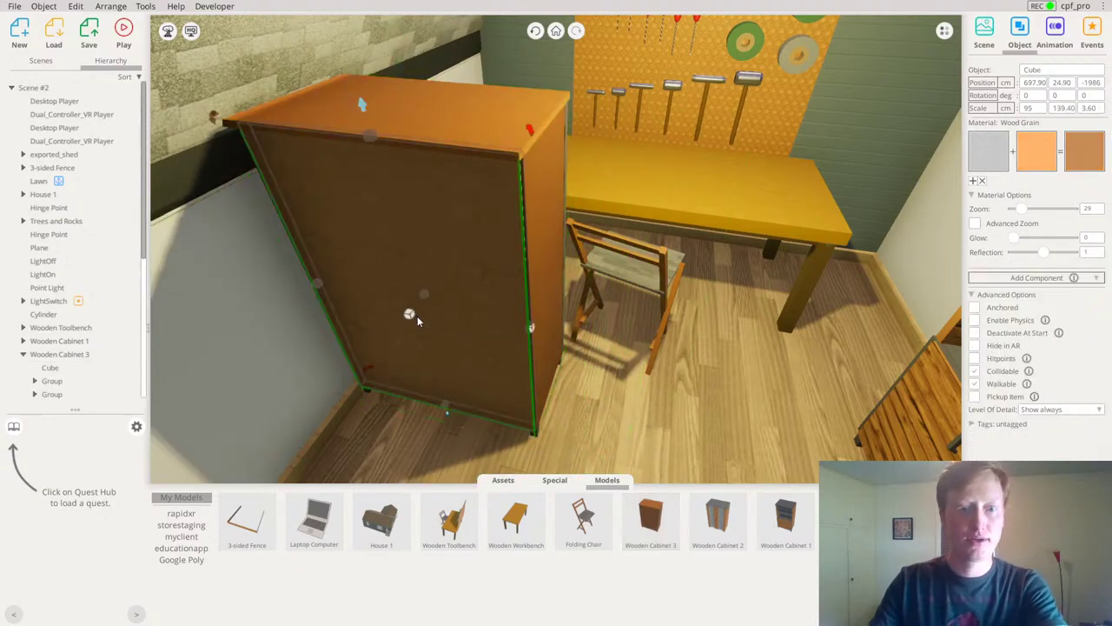
{"action": "left_click", "coordinate": [417, 319]}
{"action": "mouse_move", "coordinate": [417, 314]}
{"action": "left_mouse_down"}
{"action": "mouse_move", "coordinate": [517, 322]}
{"action": "mouse_move", "coordinate": [405, 328]}
{"action": "left_mouse_up"}
{"action": "right_click_drag", "start_coordinate": [718, 405], "coordinate": [588, 286]}
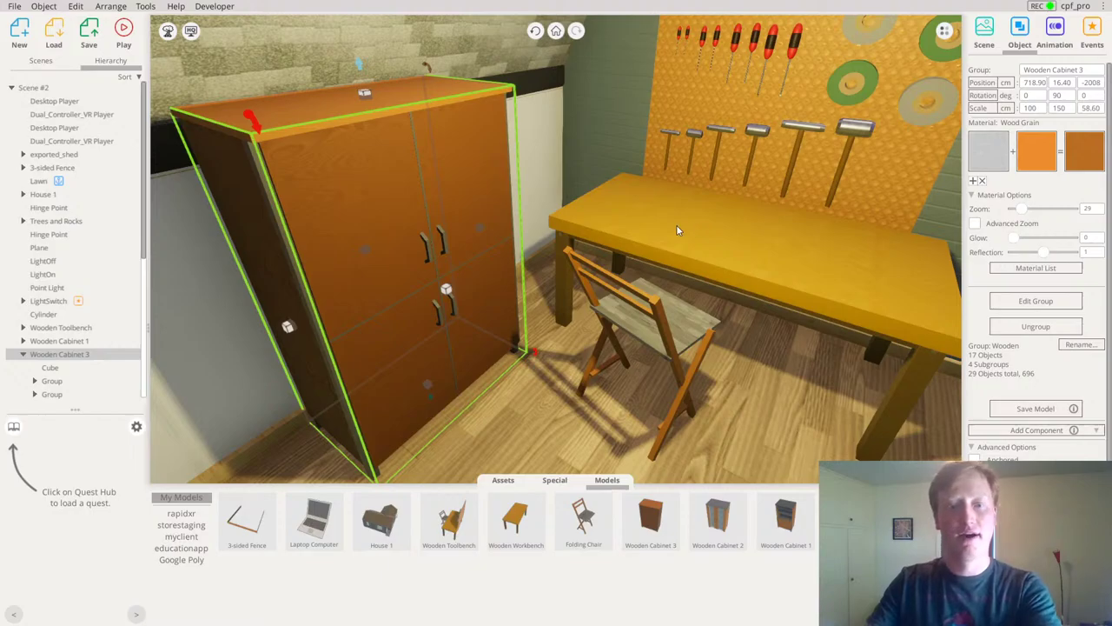
{"action": "right_click_drag", "start_coordinate": [678, 230], "coordinate": [0, 4]}
{"action": "key", "text": "Delete"}
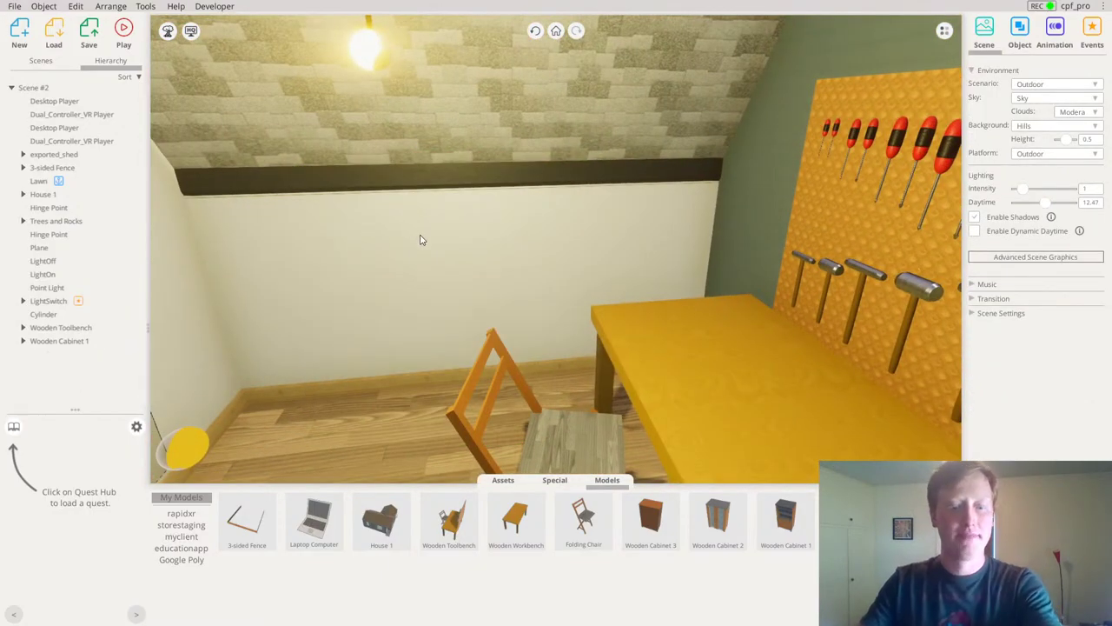
Place the Laptop Computer model on the end of the workbench nearest the cabinet and rotate it to 210 degrees
{"action": "right_click_drag", "start_coordinate": [421, 240], "coordinate": [2, 274]}
{"action": "key", "text": "s"}
{"action": "key", "text": "w"}
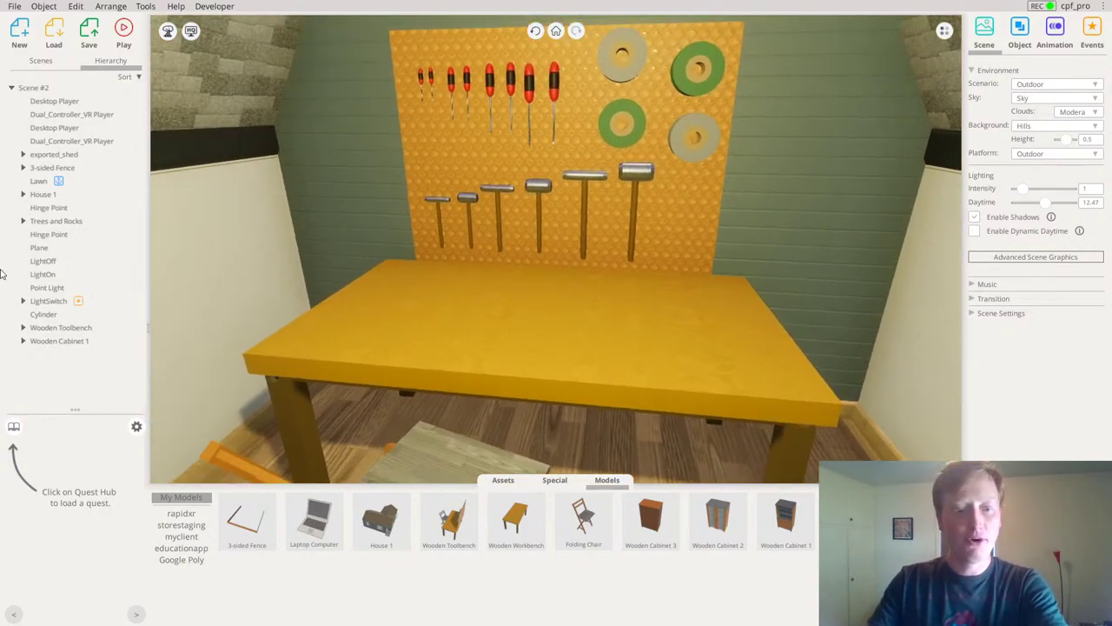
{"action": "left_click_drag", "start_coordinate": [314, 520], "coordinate": [753, 365]}
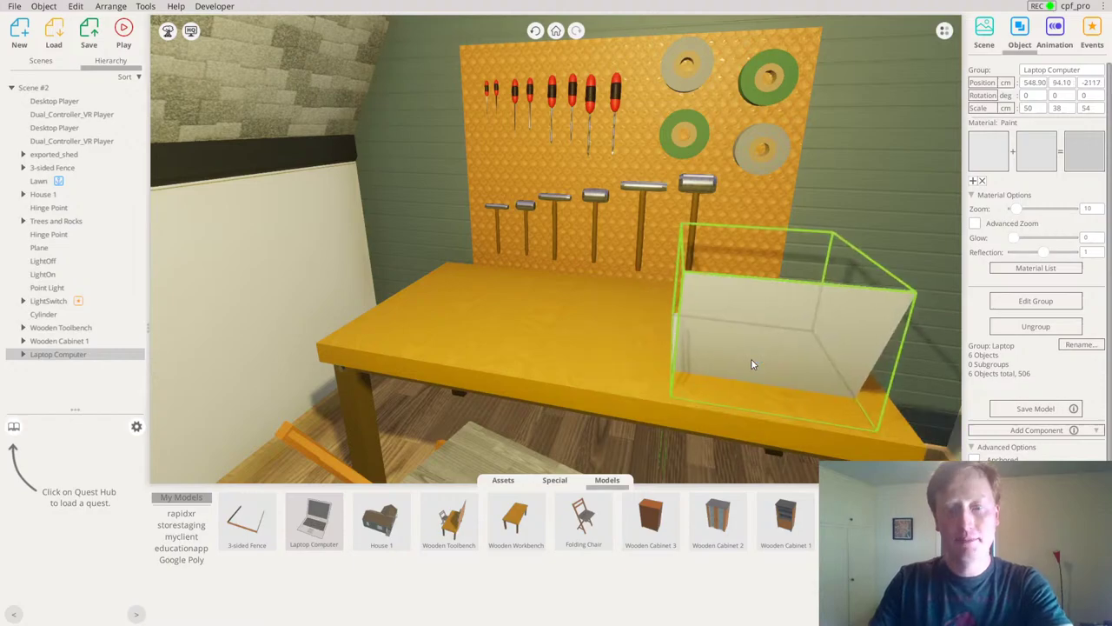
{"action": "left_click_drag", "start_coordinate": [668, 312], "coordinate": [526, 341]}
{"action": "right_click_drag", "start_coordinate": [526, 340], "coordinate": [791, 346]}
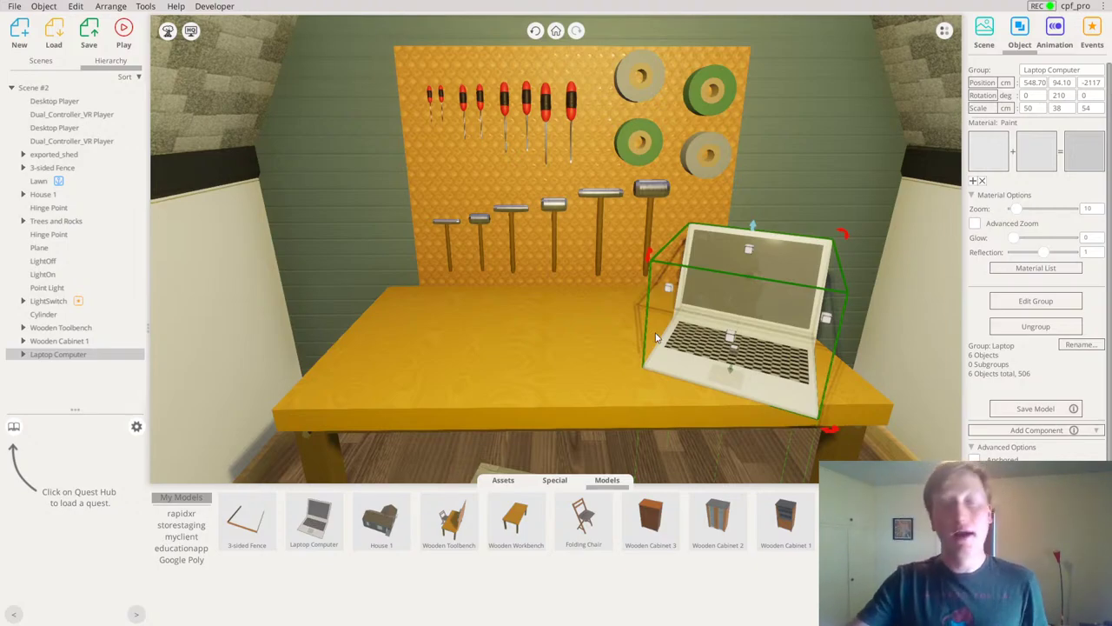
Place a Video object on the workbench beside the laptop and load sherborne.mp4 into it
{"action": "right_click_drag", "start_coordinate": [656, 337], "coordinate": [640, 371]}
{"action": "scroll", "coordinate": [627, 308], "scroll_direction": "down", "scroll_amount": 5}
{"action": "scroll", "coordinate": [684, 317], "scroll_direction": "up", "scroll_amount": 3}
{"action": "left_click", "coordinate": [554, 480]}
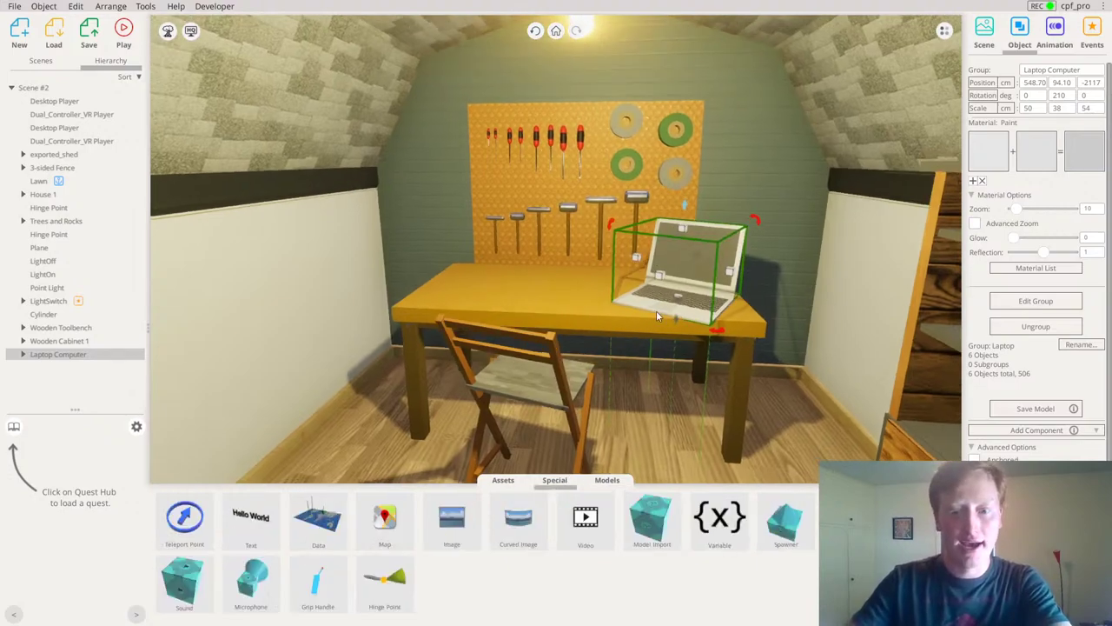
{"action": "left_click_drag", "start_coordinate": [586, 517], "coordinate": [557, 311]}
{"action": "scroll", "coordinate": [557, 306], "scroll_direction": "up", "scroll_amount": 2}
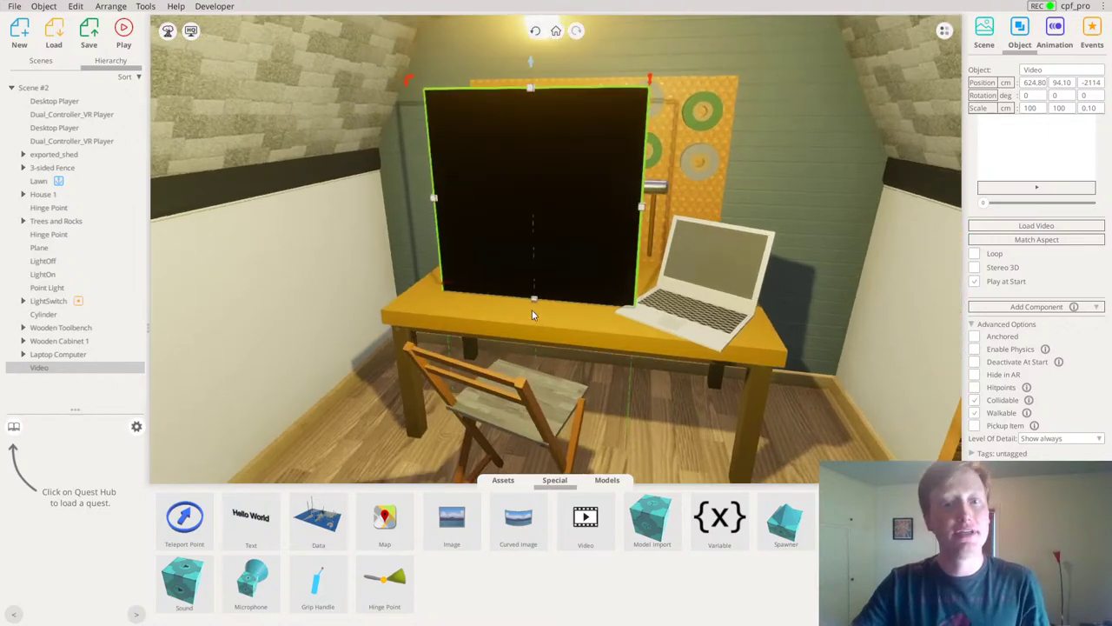
{"action": "right_click_drag", "start_coordinate": [531, 309], "coordinate": [685, 302]}
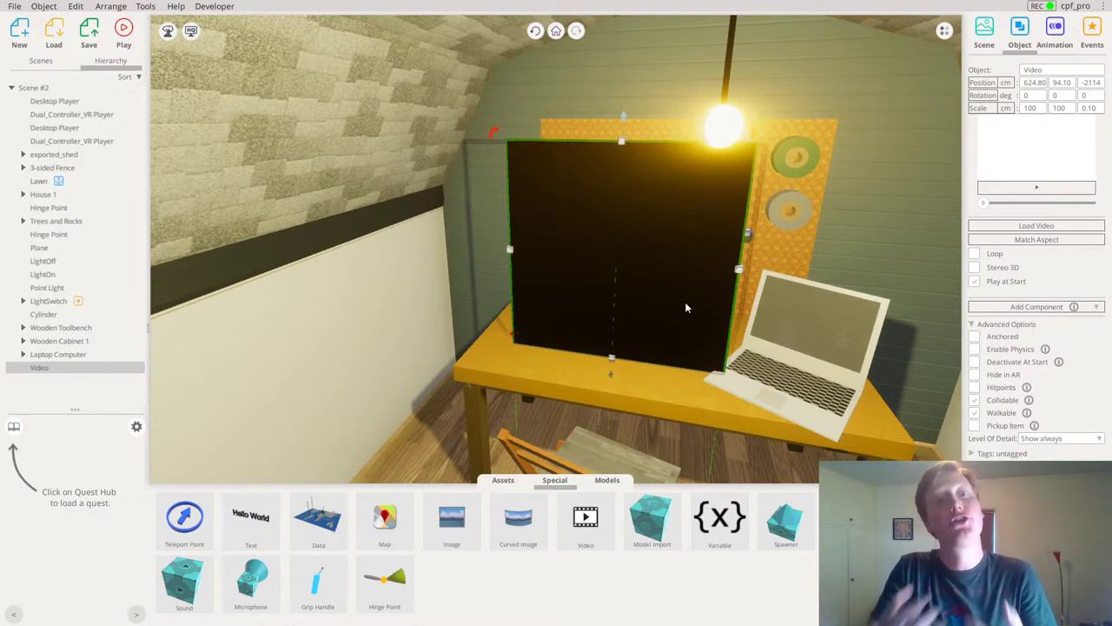
{"action": "left_click", "coordinate": [1016, 228]}
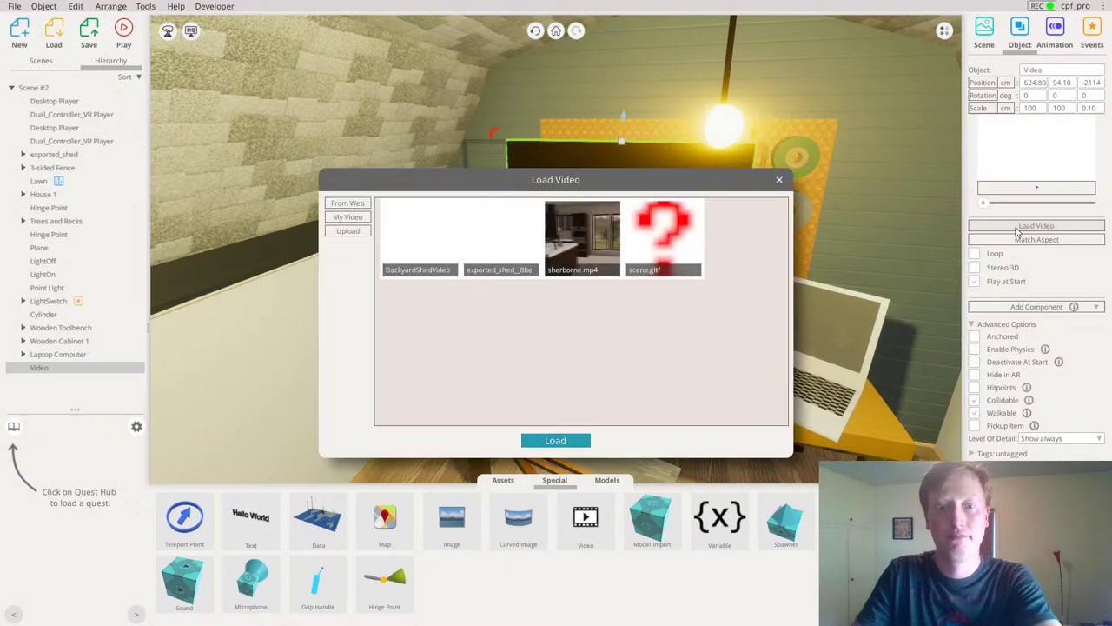
{"action": "double_click", "coordinate": [584, 250]}
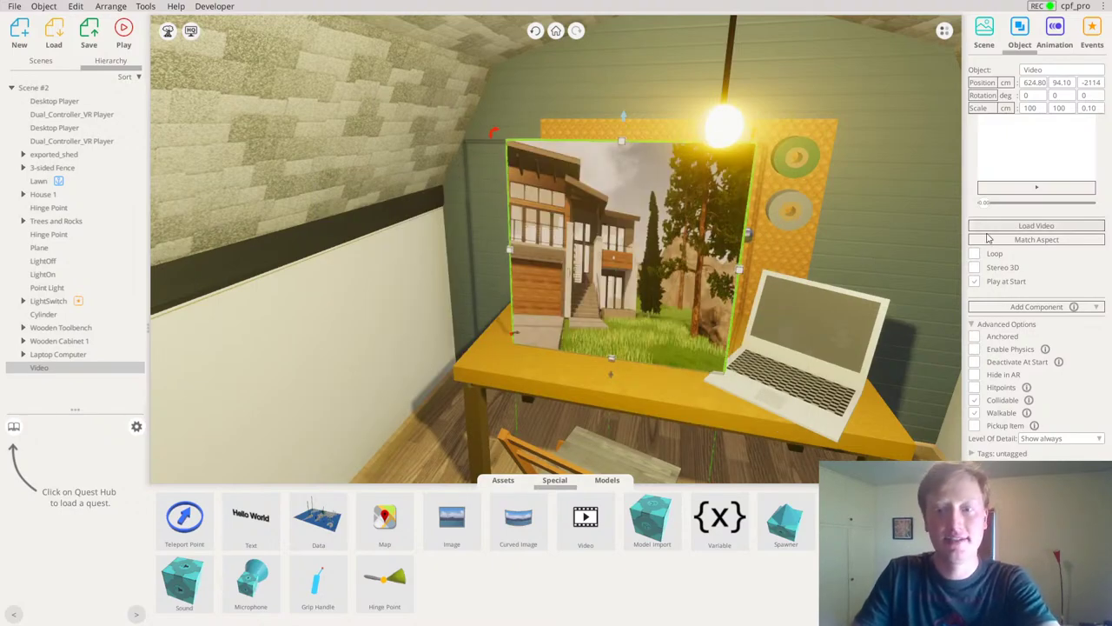
Copy the laptop screen's 45 x 30.6 cm scale onto the Video and move it to about 615.8, 94.1, -2103 cm on the workbench
{"action": "right_click_drag", "start_coordinate": [741, 330], "coordinate": [860, 300]}
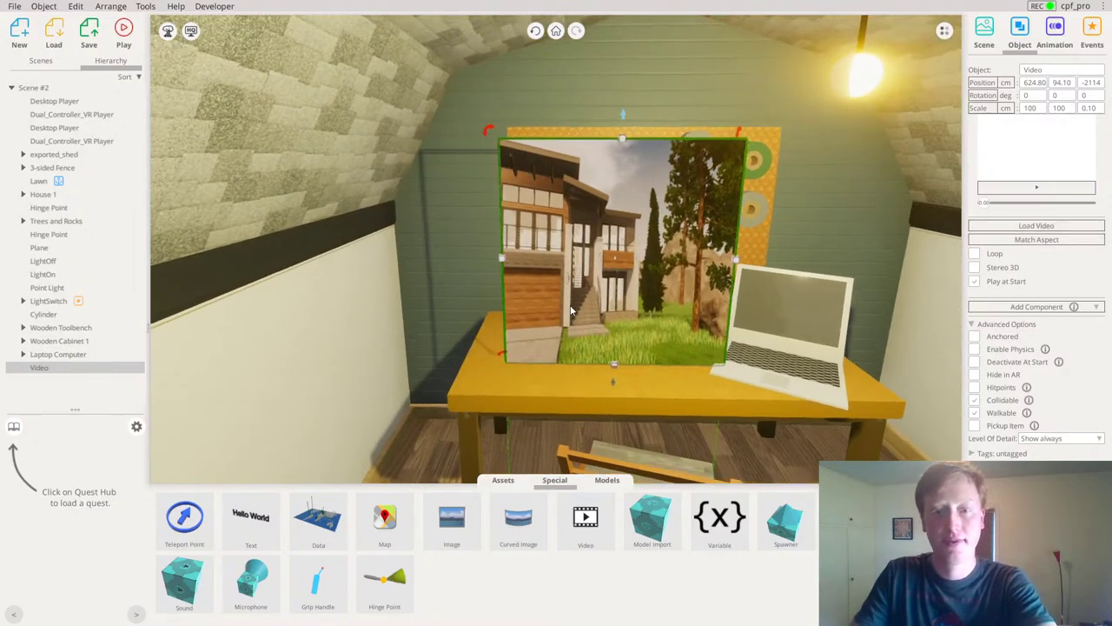
{"action": "scroll", "coordinate": [574, 308], "scroll_direction": "up", "scroll_amount": 5}
{"action": "right_click_drag", "start_coordinate": [593, 292], "coordinate": [765, 268]}
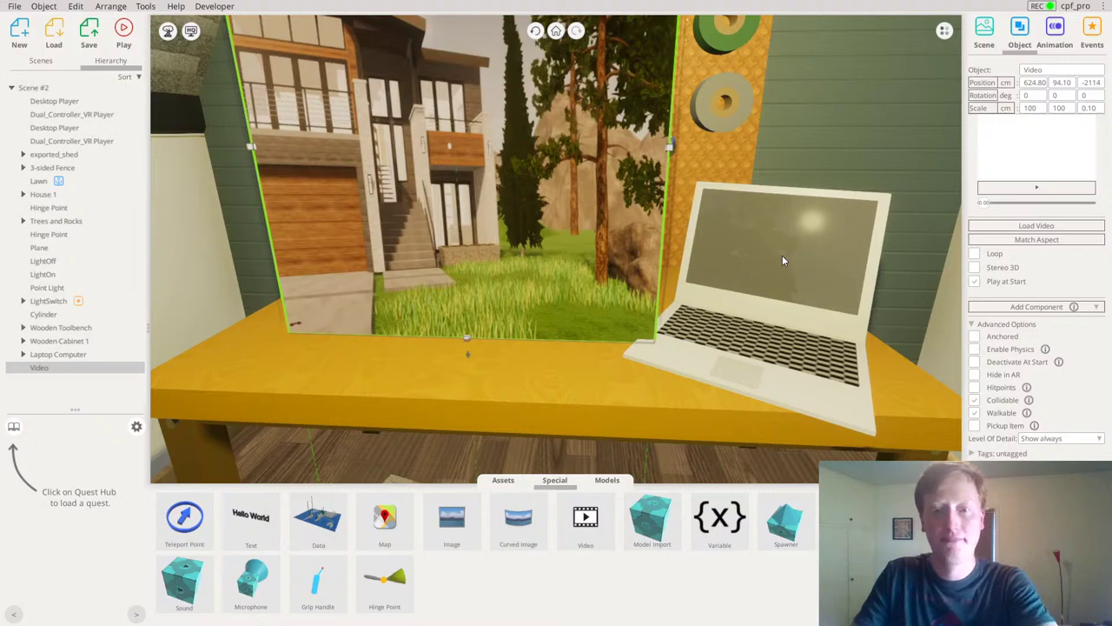
{"action": "left_click", "coordinate": [782, 255]}
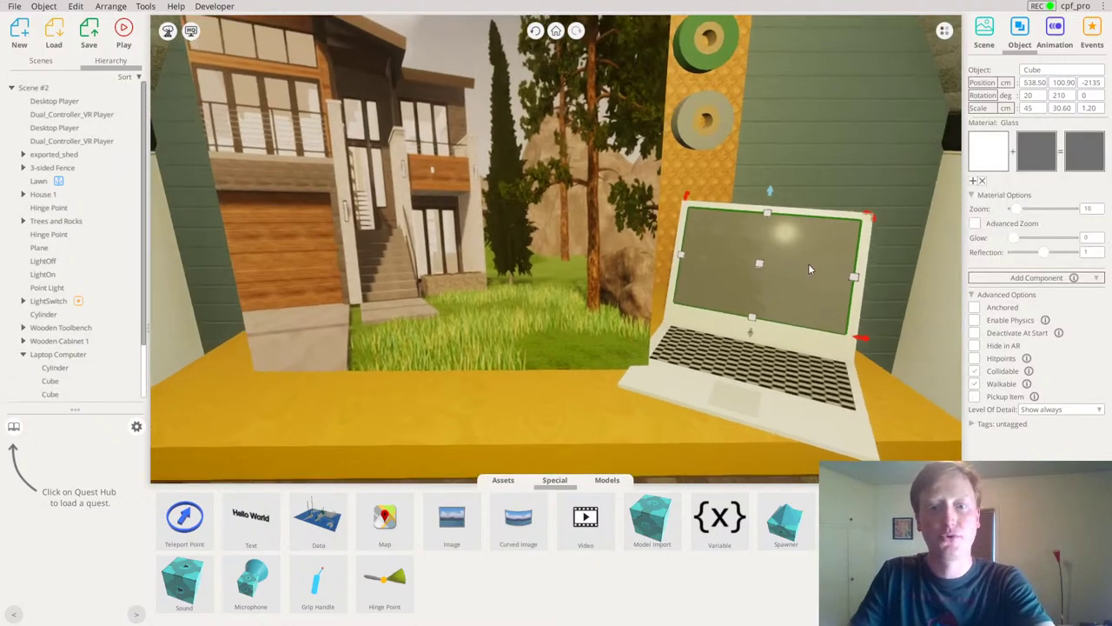
{"action": "left_click_drag", "start_coordinate": [570, 257], "coordinate": [725, 227]}
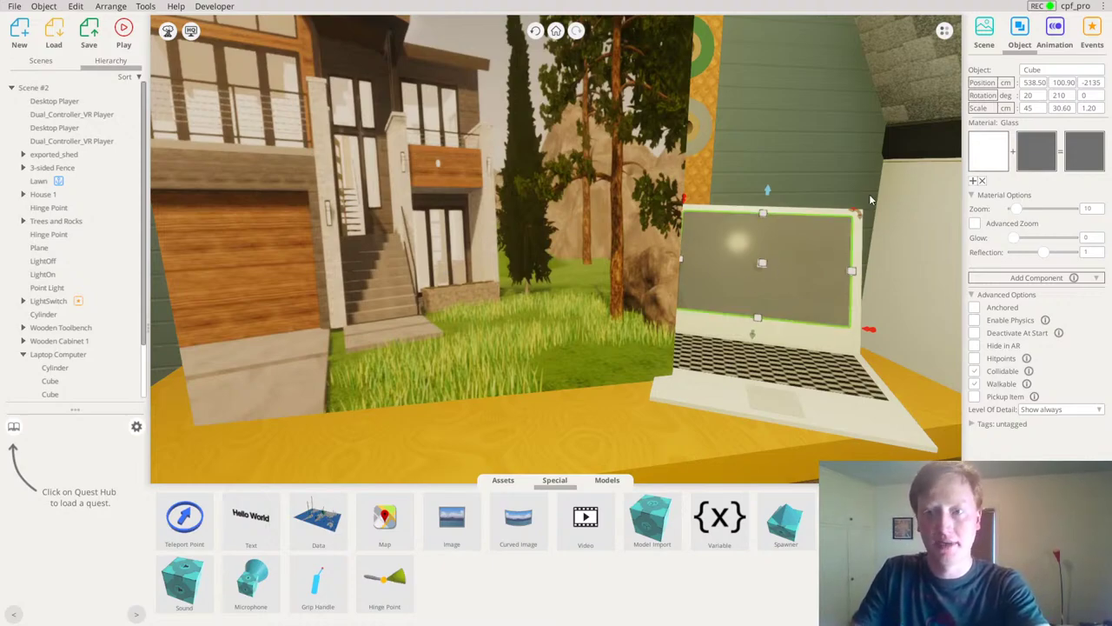
{"action": "left_click", "coordinate": [432, 207]}
{"action": "left_click", "coordinate": [986, 111]}
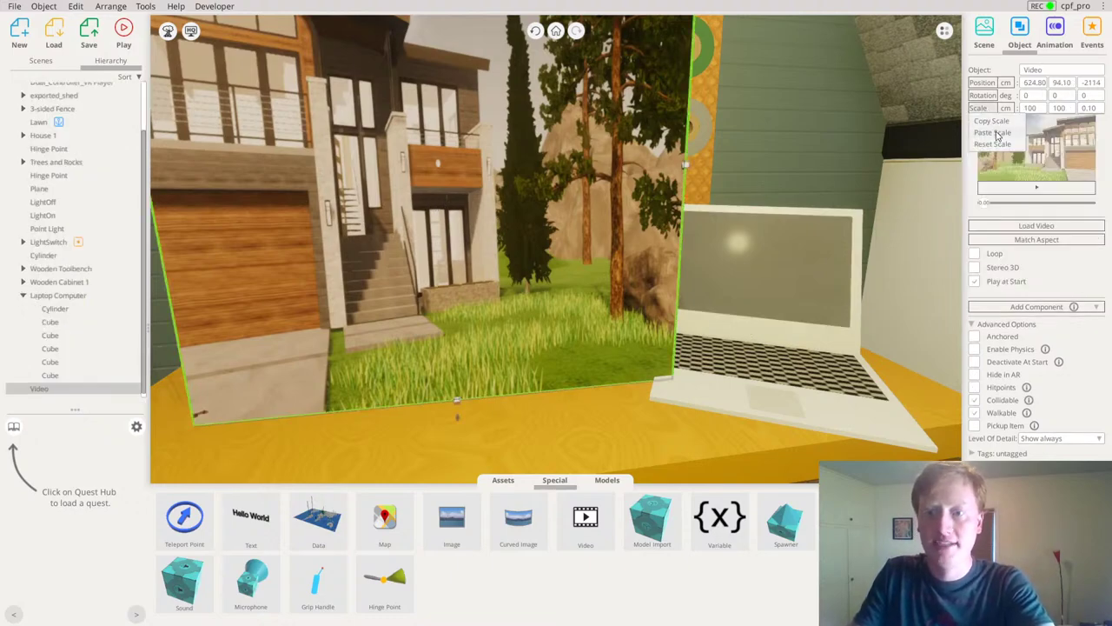
{"action": "left_click", "coordinate": [997, 135]}
{"action": "left_click_drag", "start_coordinate": [473, 216], "coordinate": [485, 427]}
Ungroup the Laptop Computer into its separate parts
{"action": "left_click", "coordinate": [797, 268]}
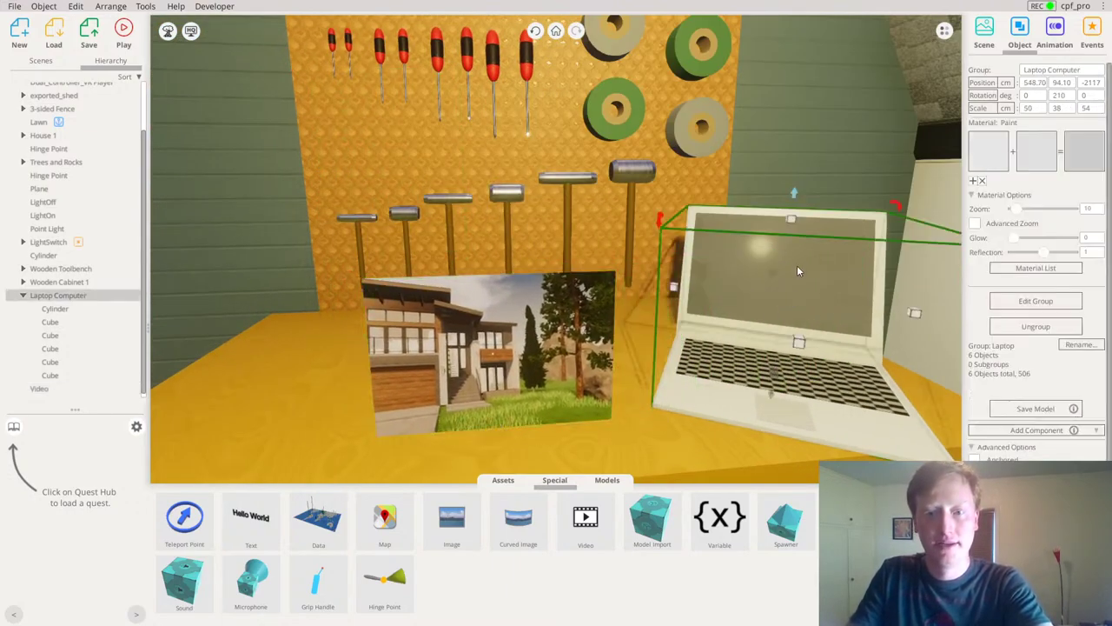
{"action": "double_click", "coordinate": [775, 271]}
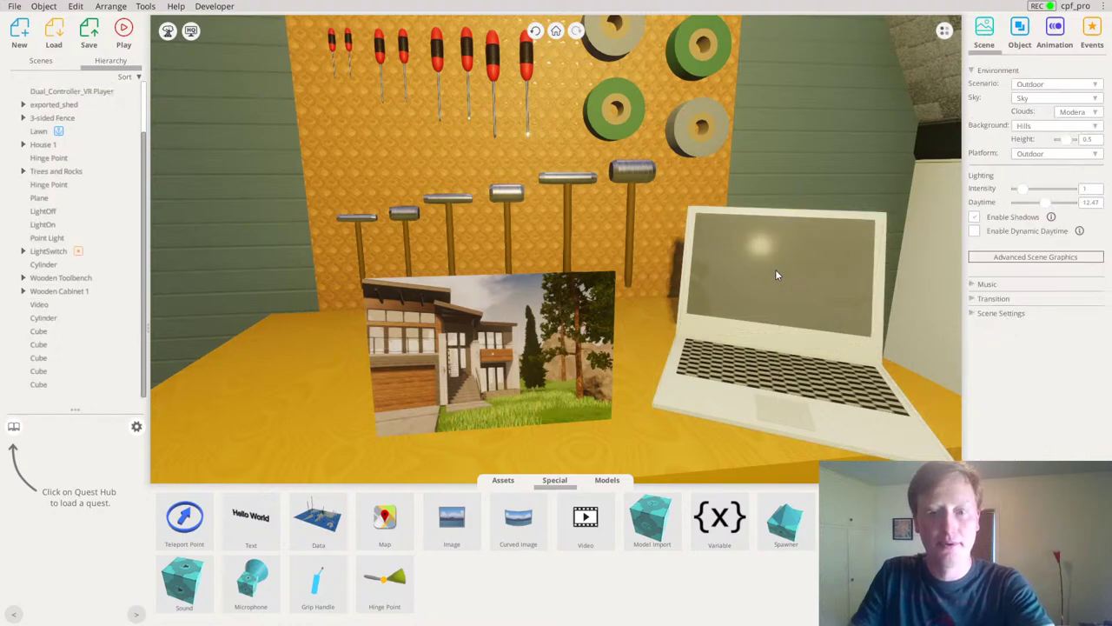
{"action": "left_click", "coordinate": [446, 366]}
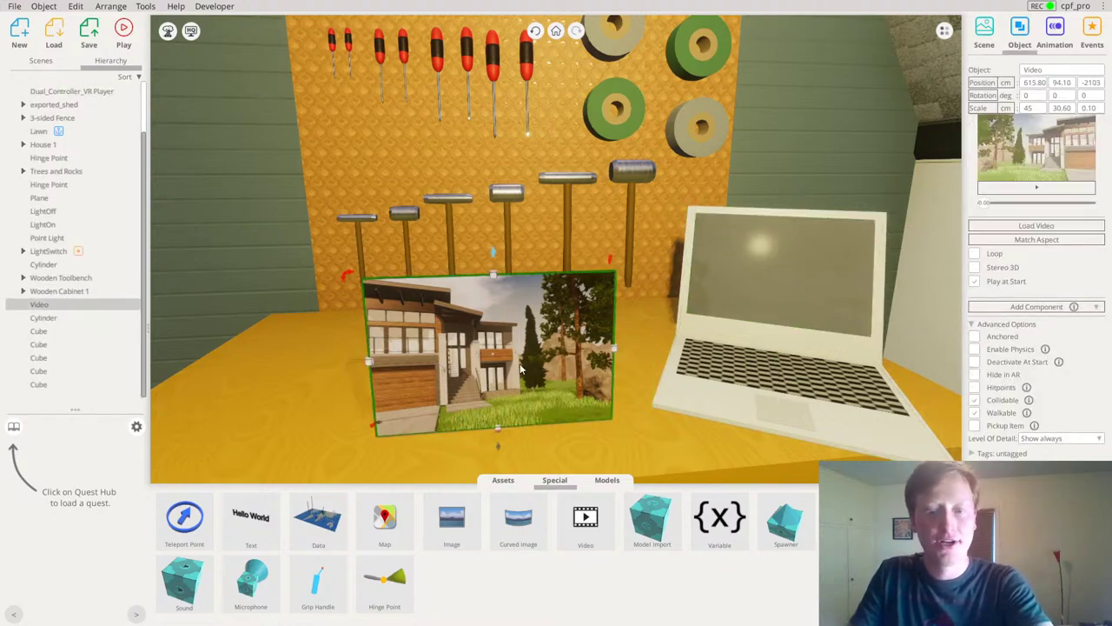
Copy the laptop screen's rotation of 20, 210, 0 degrees onto the Video object
{"action": "left_click", "coordinate": [770, 266]}
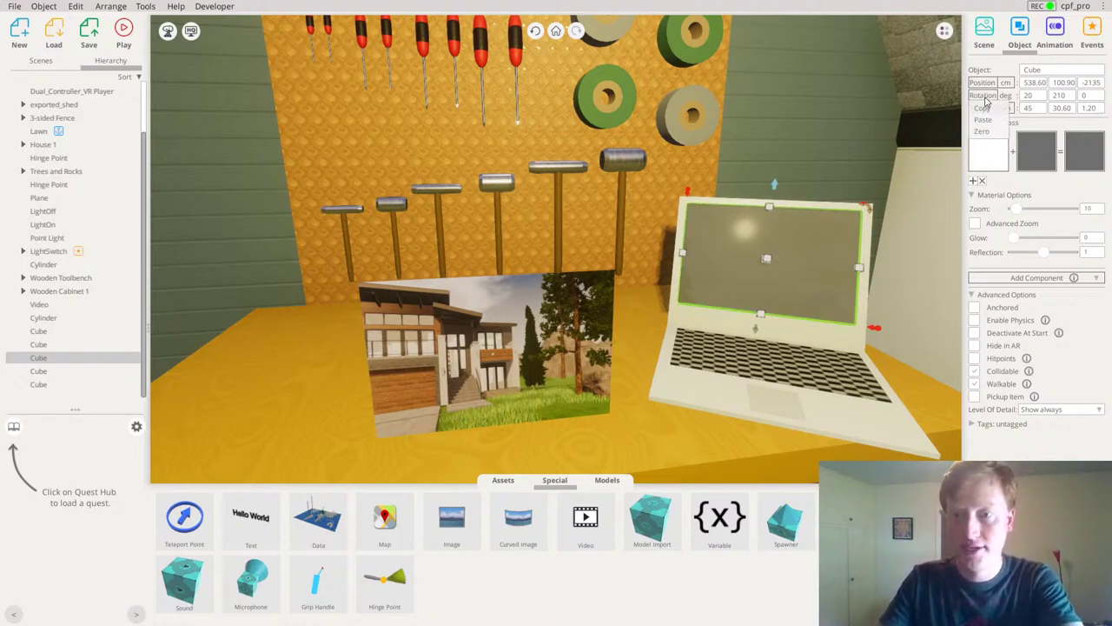
{"action": "left_click", "coordinate": [984, 112]}
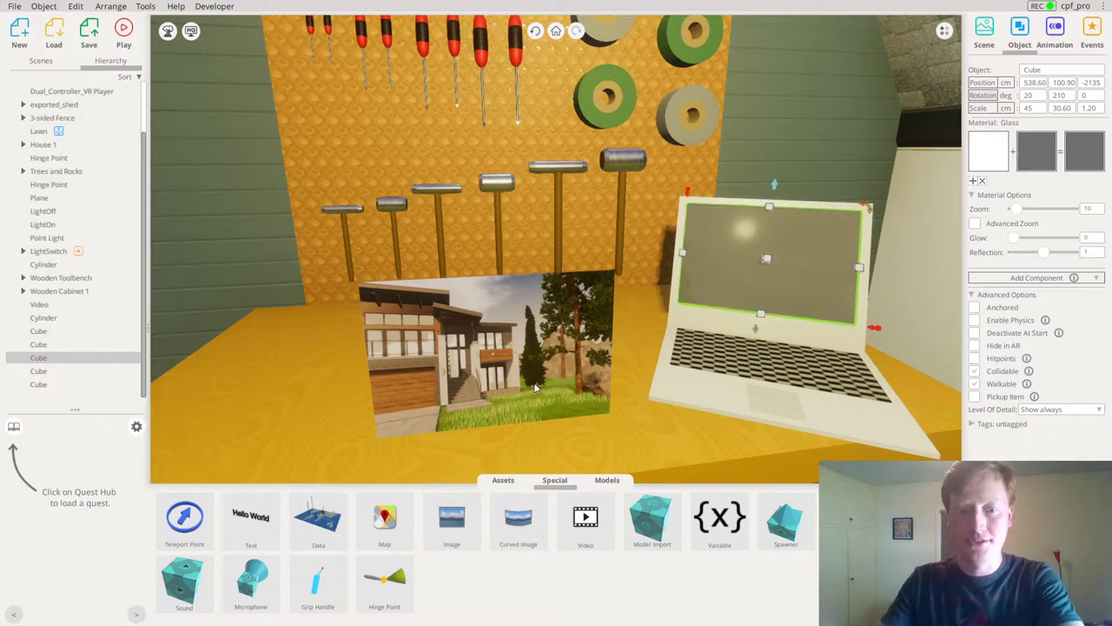
{"action": "left_click", "coordinate": [560, 330]}
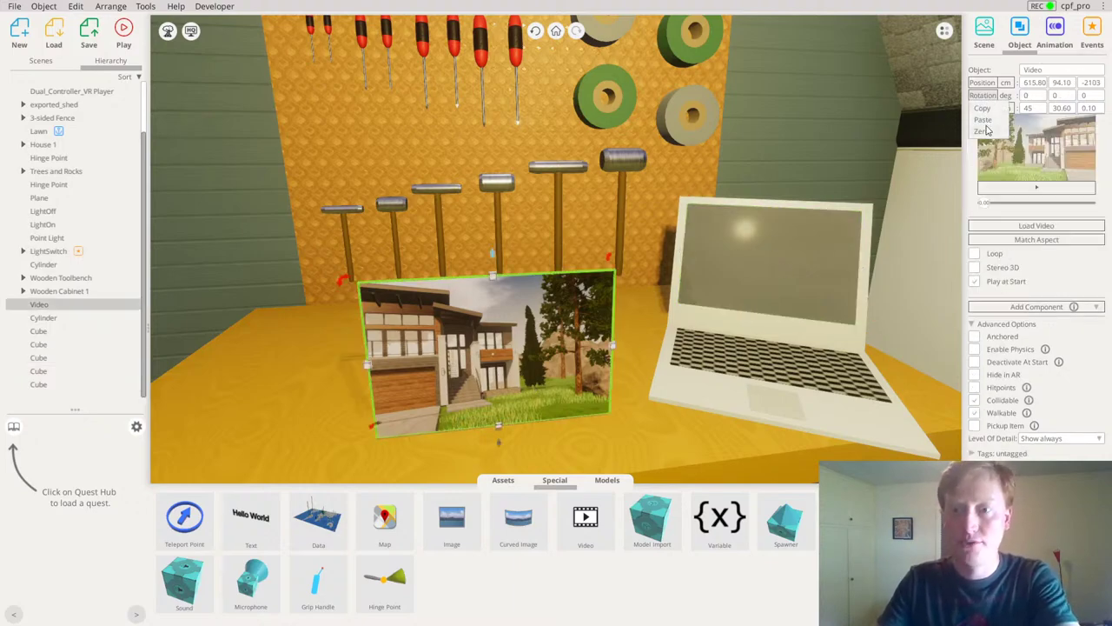
{"action": "left_click", "coordinate": [982, 119]}
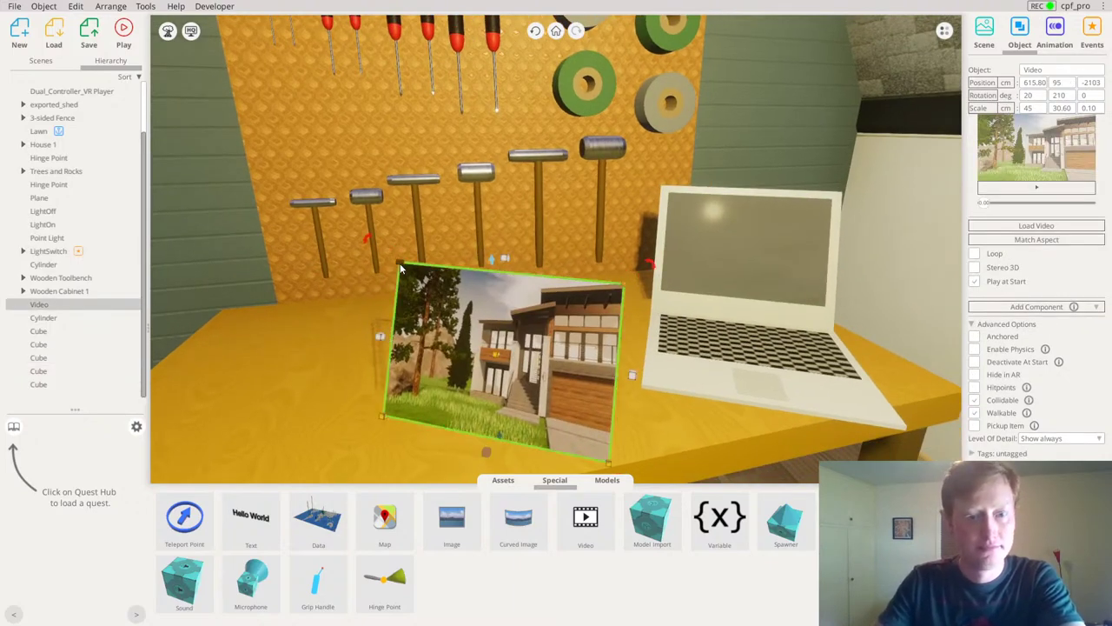
Snap the Video onto the laptop's screen and align it at about 538.9, 101.3, -2134 cm
{"action": "left_click", "coordinate": [671, 193]}
{"action": "right_click_drag", "start_coordinate": [805, 244], "coordinate": [805, 267]}
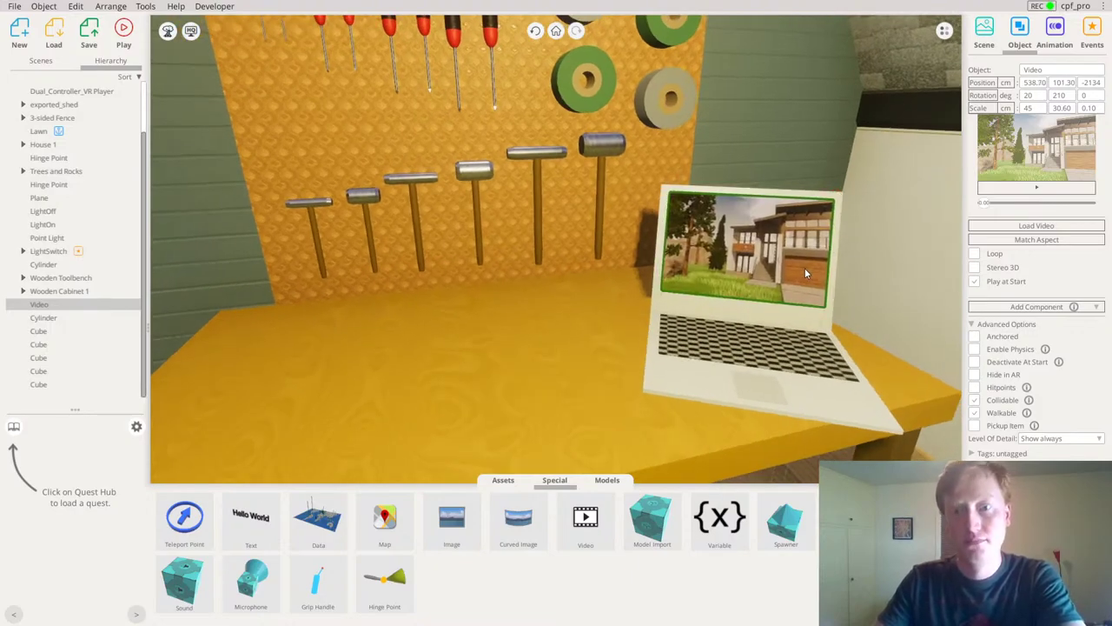
{"action": "key", "text": "f"}
{"action": "right_click_drag", "start_coordinate": [800, 314], "coordinate": [612, 313]}
{"action": "scroll", "coordinate": [612, 313], "scroll_direction": "up", "scroll_amount": 8}
{"action": "scroll", "coordinate": [597, 321], "scroll_direction": "down", "scroll_amount": 10}
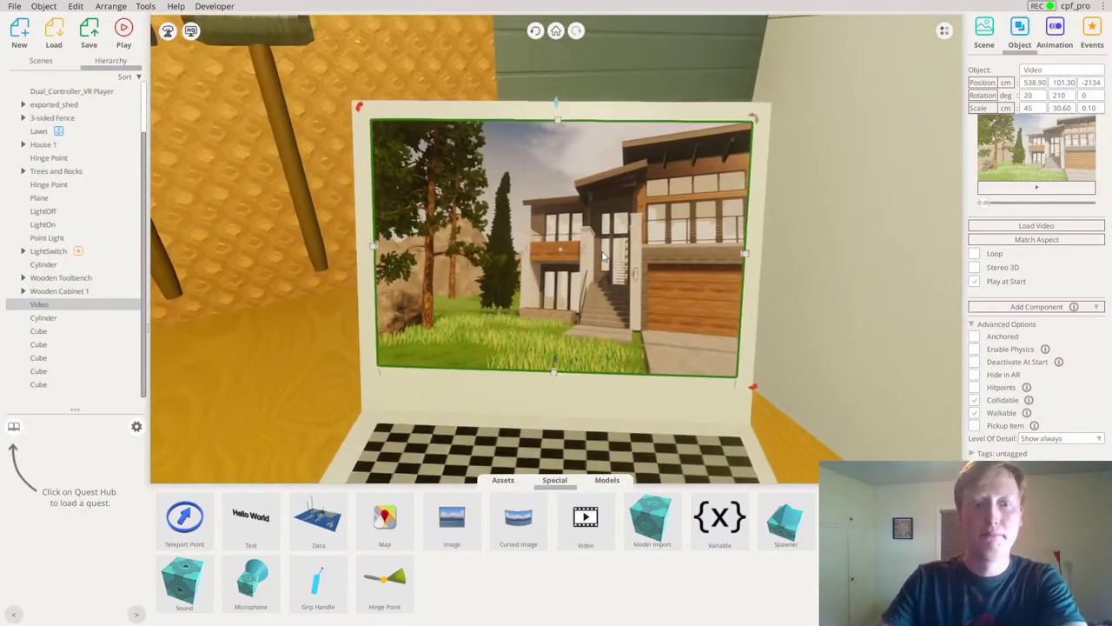
{"action": "right_click_drag", "start_coordinate": [704, 286], "coordinate": [599, 283]}
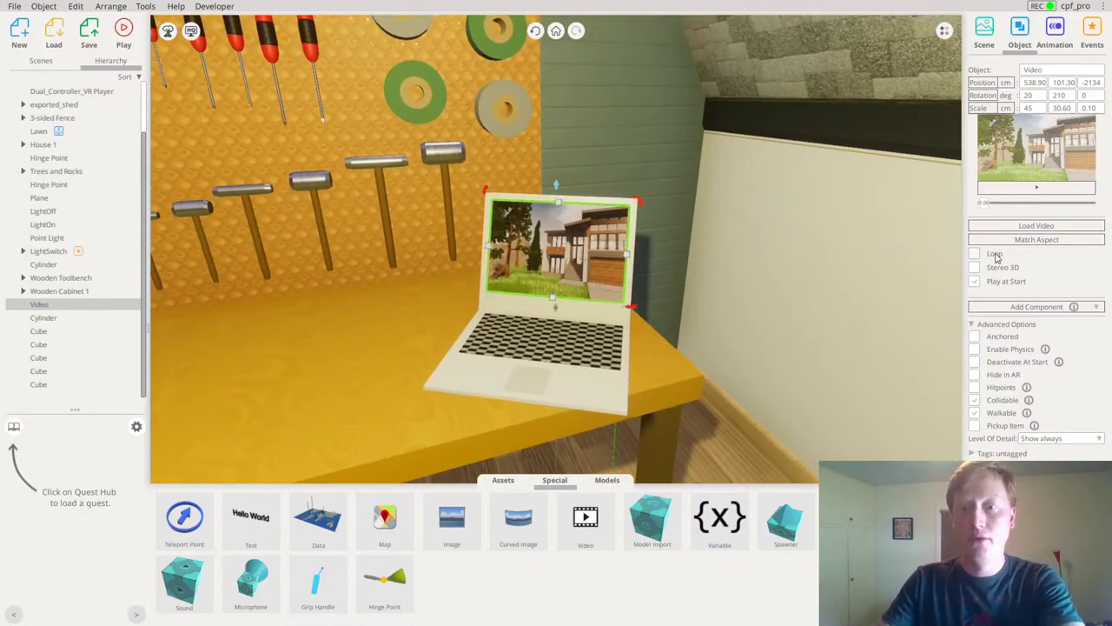
Enable looping for the Video and widen it on both sides to about 46.7 cm to cover the laptop screen
{"action": "right_click_drag", "start_coordinate": [943, 272], "coordinate": [690, 216]}
{"action": "scroll", "coordinate": [690, 216], "scroll_direction": "down", "scroll_amount": 2}
{"action": "scroll", "coordinate": [617, 252], "scroll_direction": "up", "scroll_amount": 2}
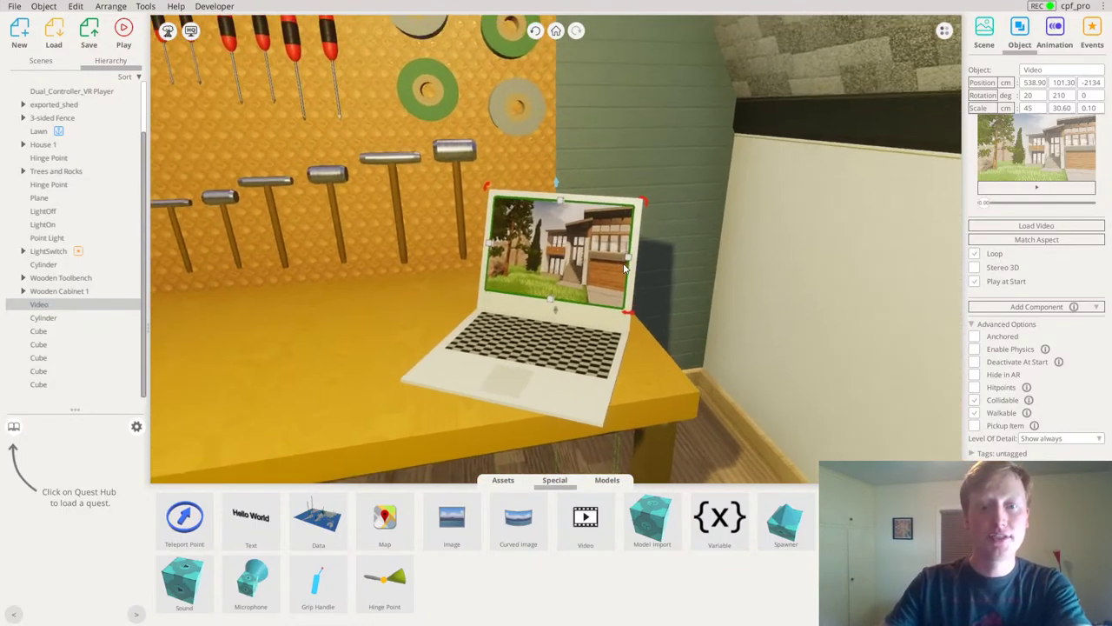
{"action": "left_click_drag", "start_coordinate": [633, 256], "coordinate": [636, 257]}
{"action": "left_click_drag", "start_coordinate": [489, 245], "coordinate": [484, 245]}
{"action": "scroll", "coordinate": [541, 244], "scroll_direction": "down", "scroll_amount": 2}
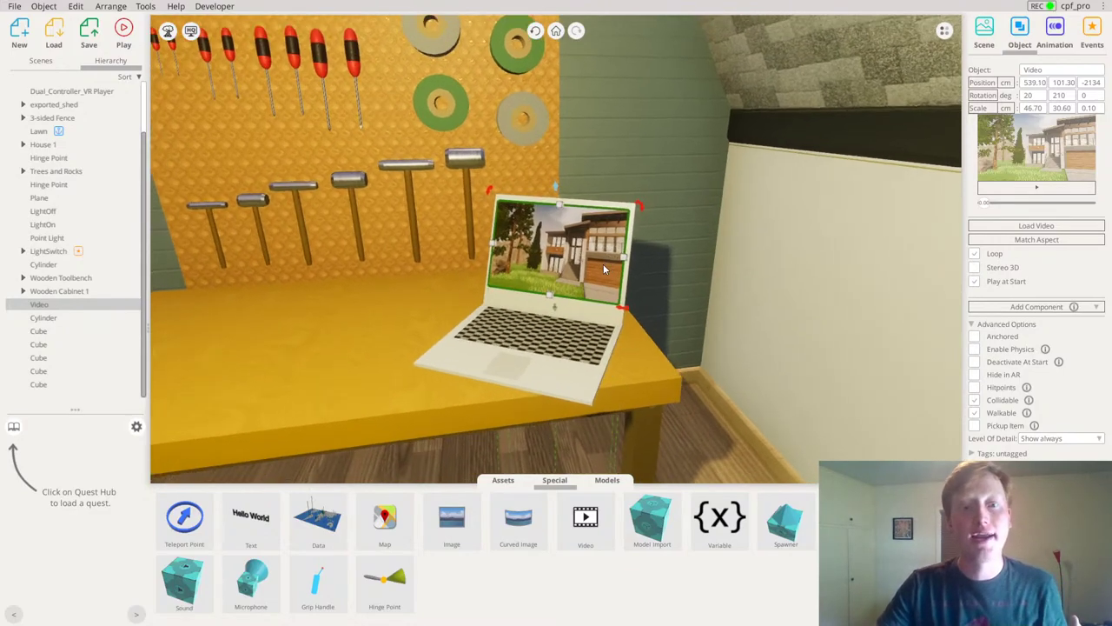
Deselect the Video and start the experience in the Viewer, accepting the preset player
{"action": "right_click_drag", "start_coordinate": [603, 263], "coordinate": [583, 282]}
{"action": "scroll", "coordinate": [582, 282], "scroll_direction": "up", "scroll_amount": 3}
{"action": "scroll", "coordinate": [581, 281], "scroll_direction": "down", "scroll_amount": 10}
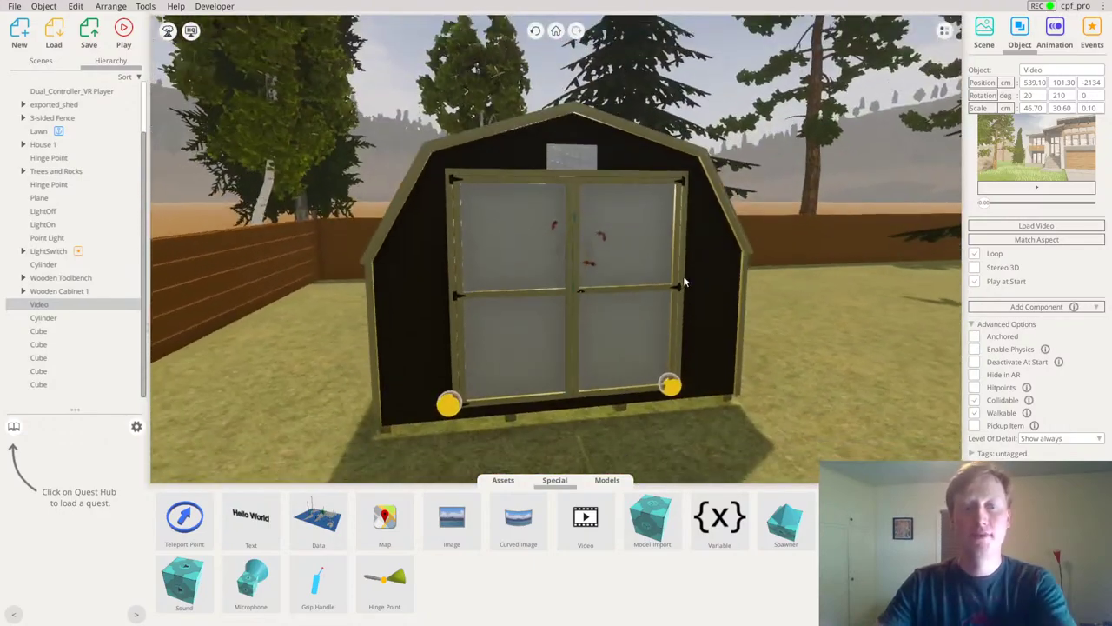
{"action": "scroll", "coordinate": [684, 281], "scroll_direction": "down", "scroll_amount": 3}
{"action": "right_click_drag", "start_coordinate": [900, 278], "coordinate": [366, 208]}
{"action": "left_click", "coordinate": [736, 284]}
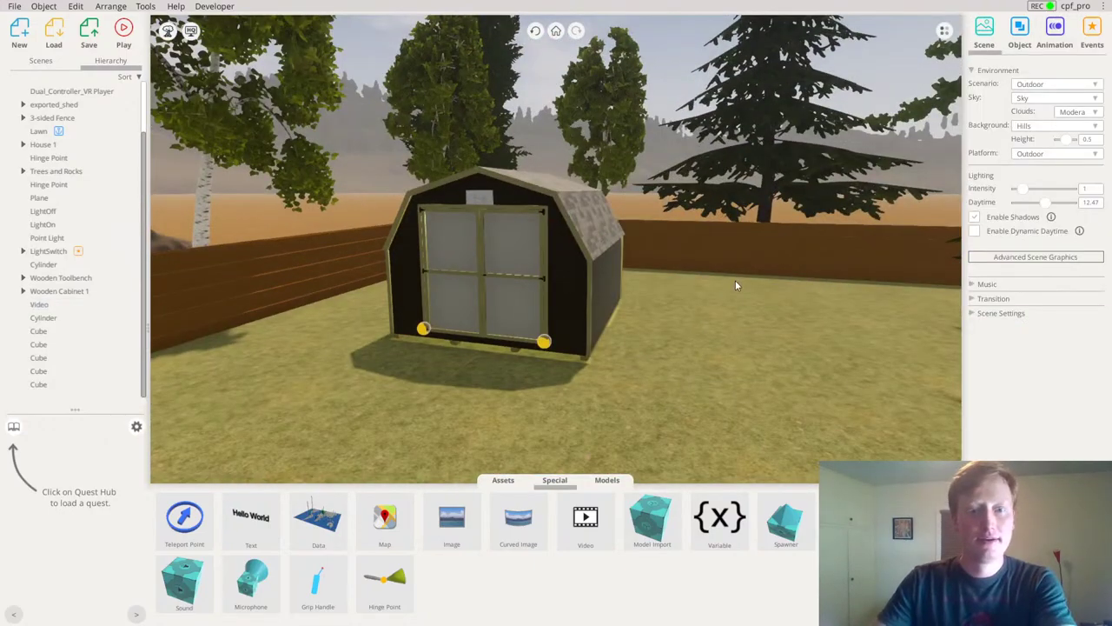
{"action": "scroll", "coordinate": [696, 291], "scroll_direction": "down", "scroll_amount": 2}
{"action": "left_click_drag", "start_coordinate": [696, 292], "coordinate": [403, 193]}
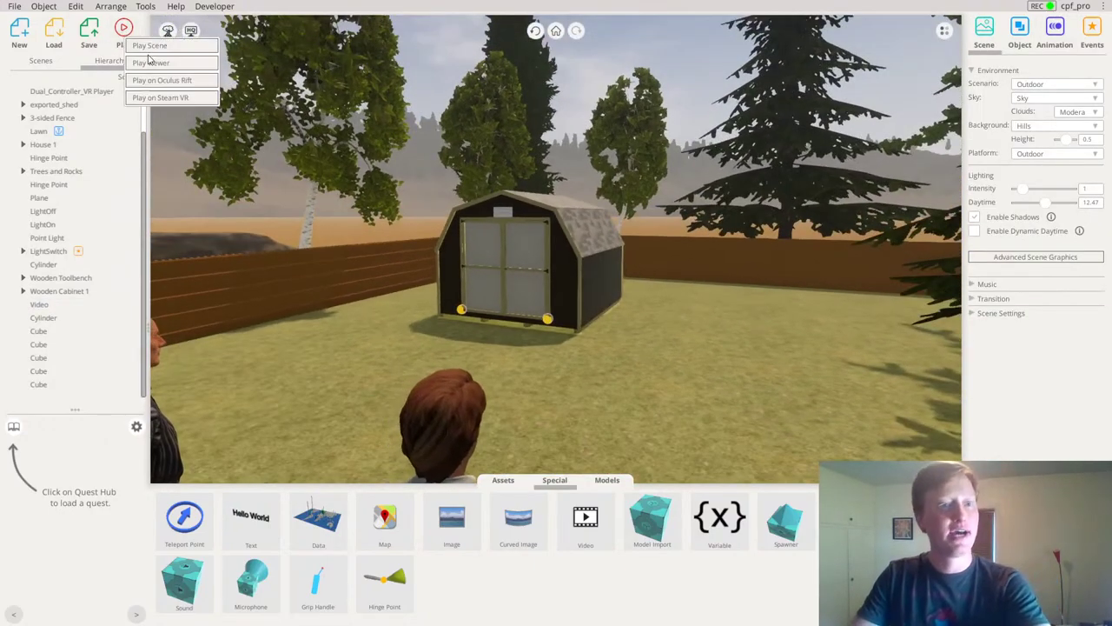
{"action": "left_click", "coordinate": [160, 64]}
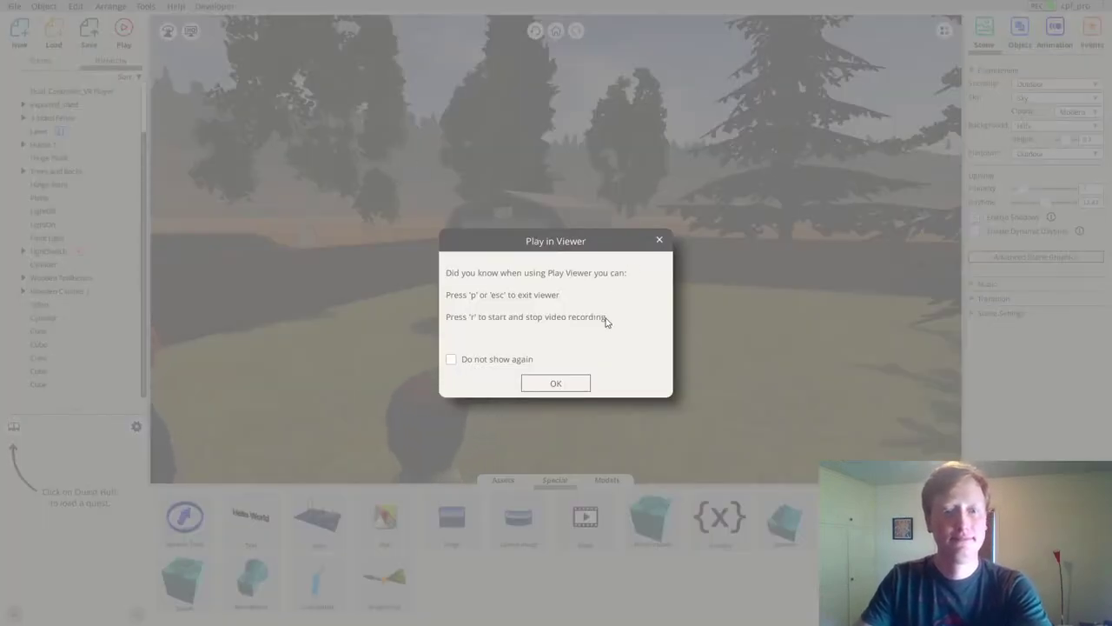
{"action": "left_click", "coordinate": [553, 383]}
{"action": "left_click", "coordinate": [555, 354]}
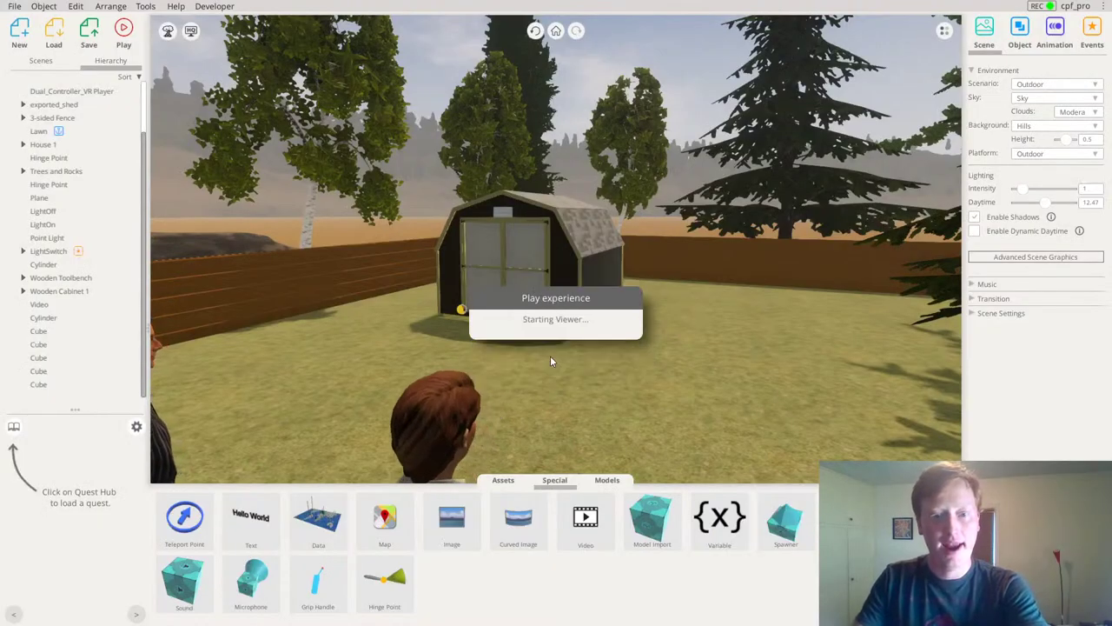
Walk across the lawn to the shed, open its double doors and go inside
{"action": "key", "text": "a"}
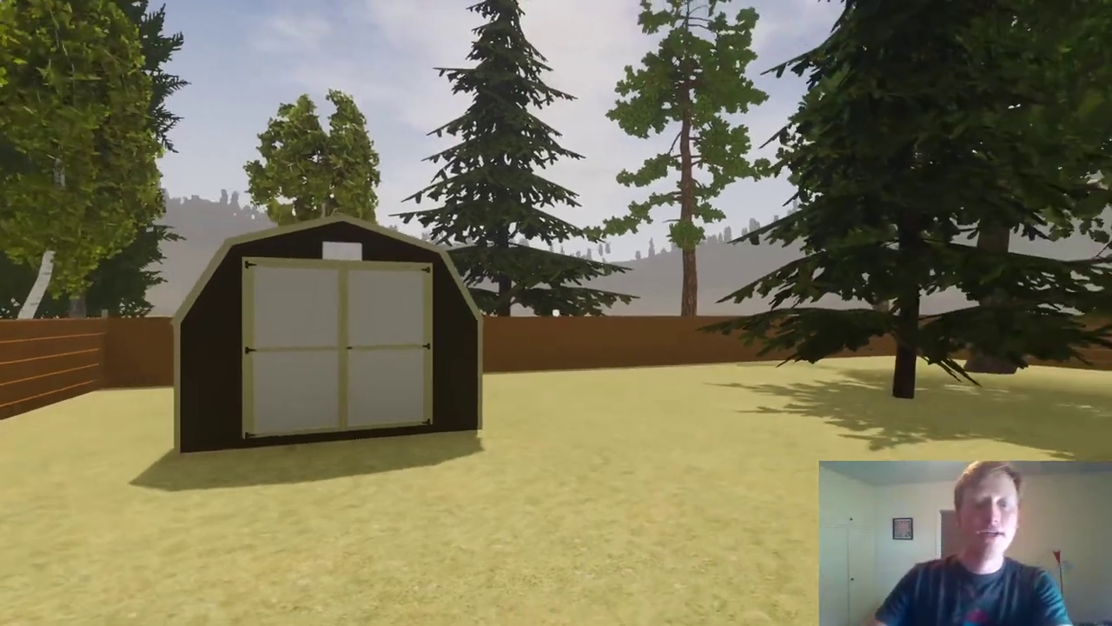
{"action": "key", "text": "w"}
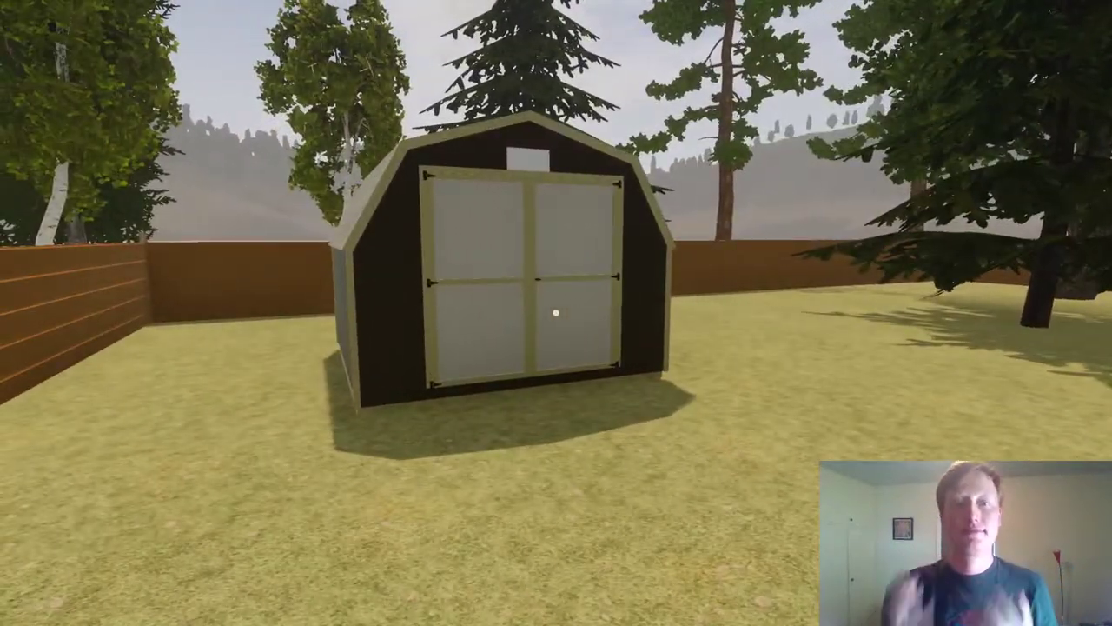
{"action": "left_click", "coordinate": [555, 312]}
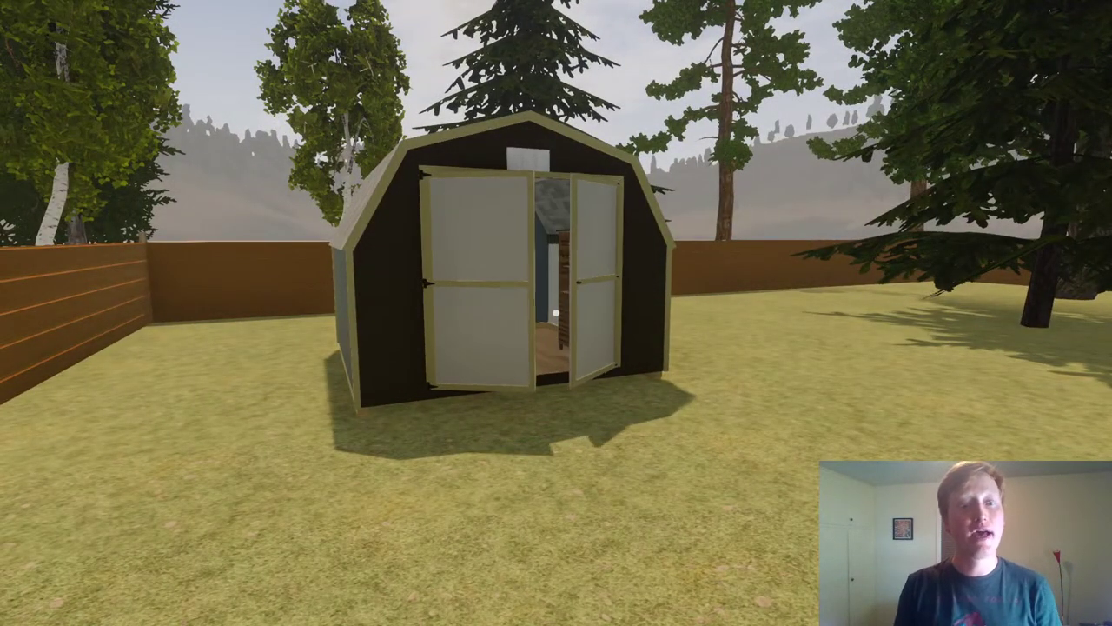
{"action": "key", "text": "d"}
{"action": "key", "text": "w"}
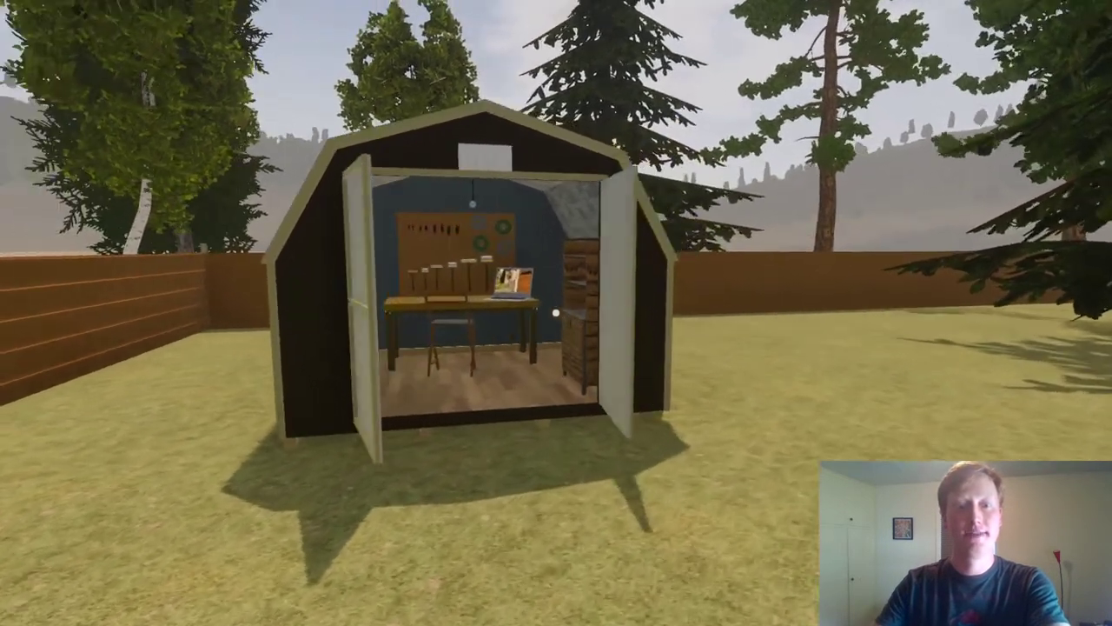
{"action": "key", "text": "w"}
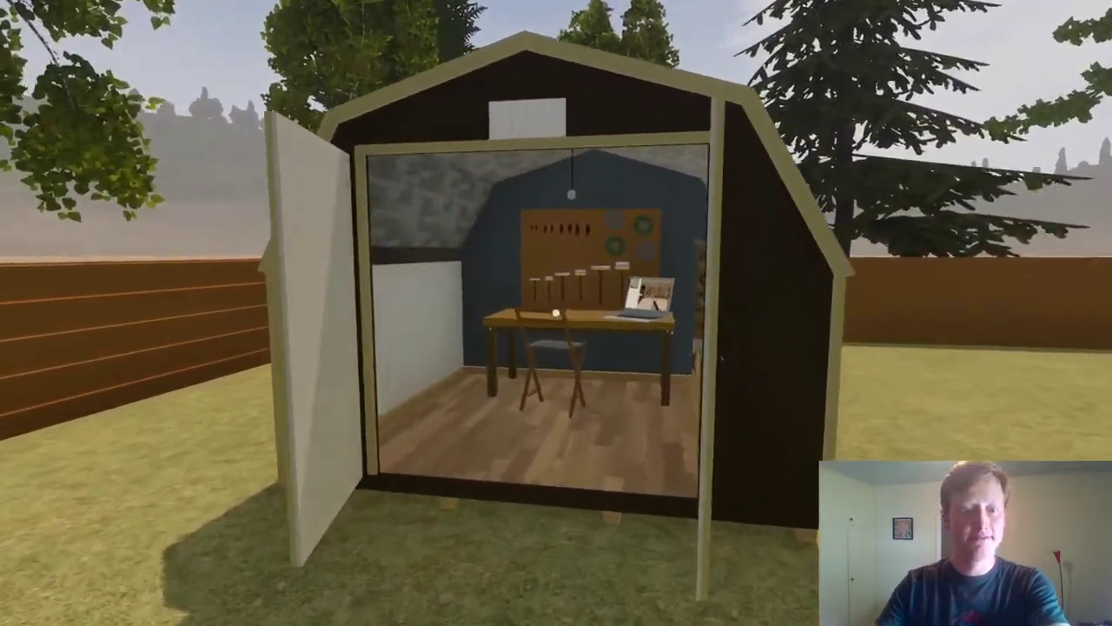
{"action": "key", "text": "w"}
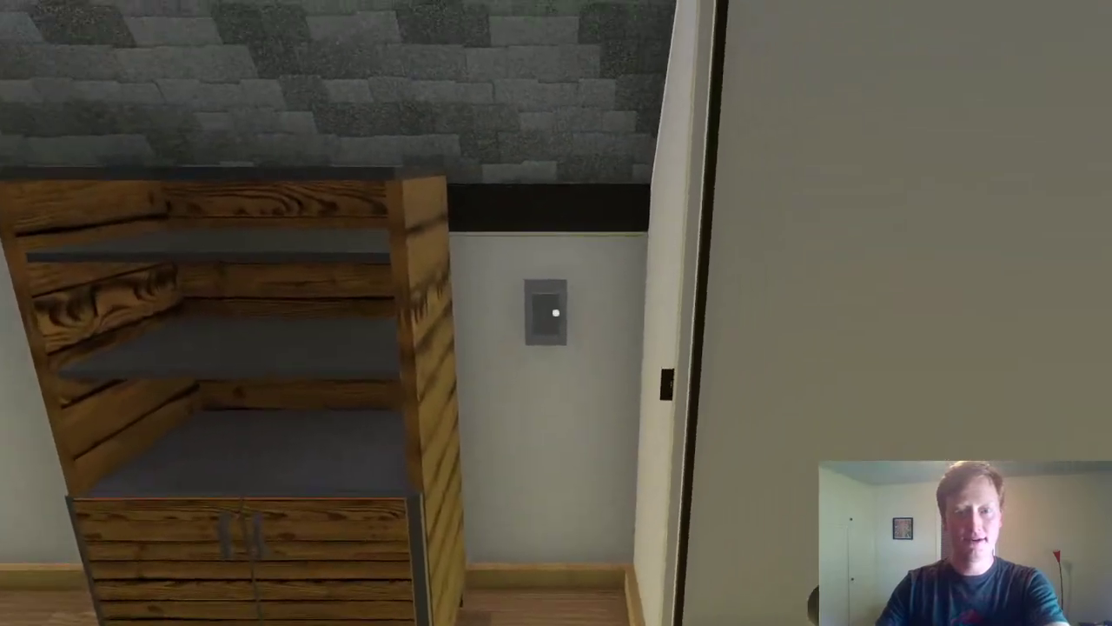
Turn on the shed light at the wall switch and inspect the laptop video, workbench and cabinet
{"action": "left_click", "coordinate": [556, 313]}
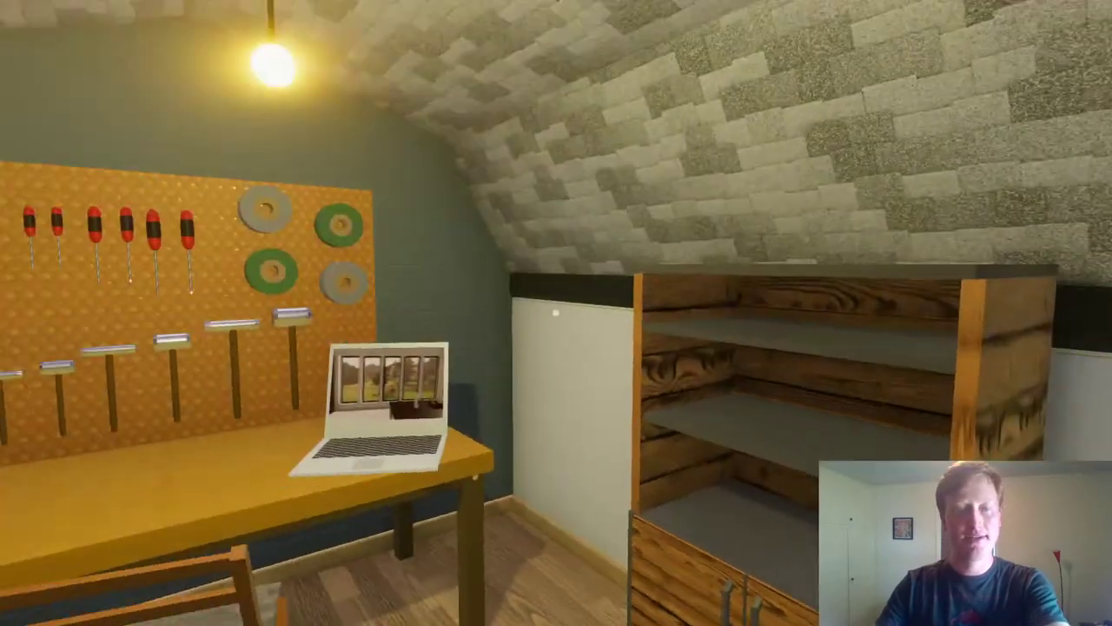
{"action": "key", "text": "d"}
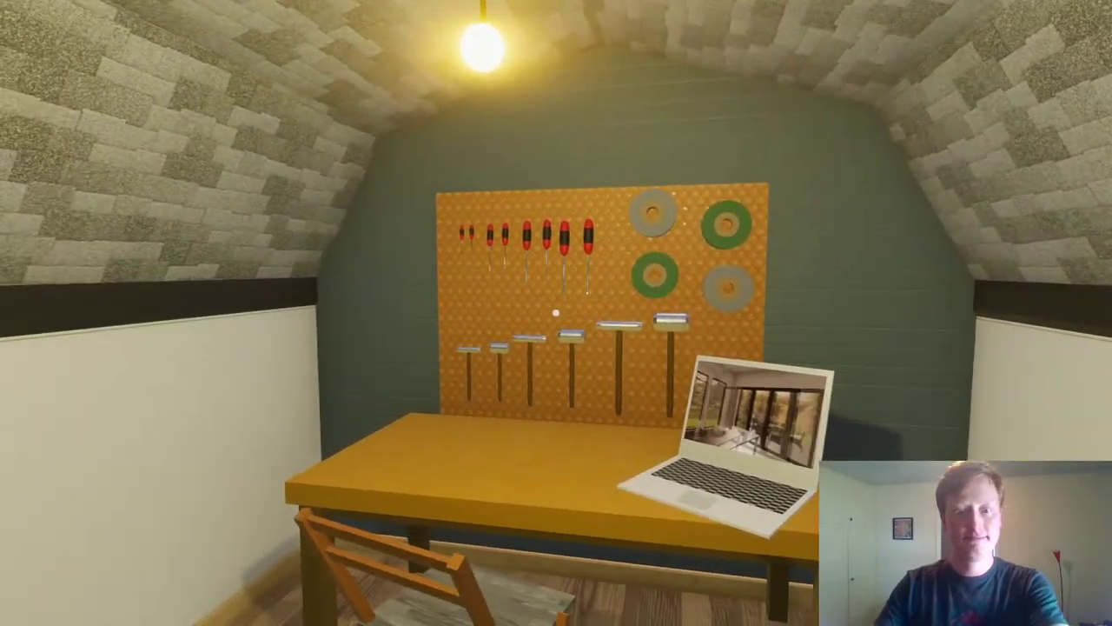
{"action": "key", "text": "w"}
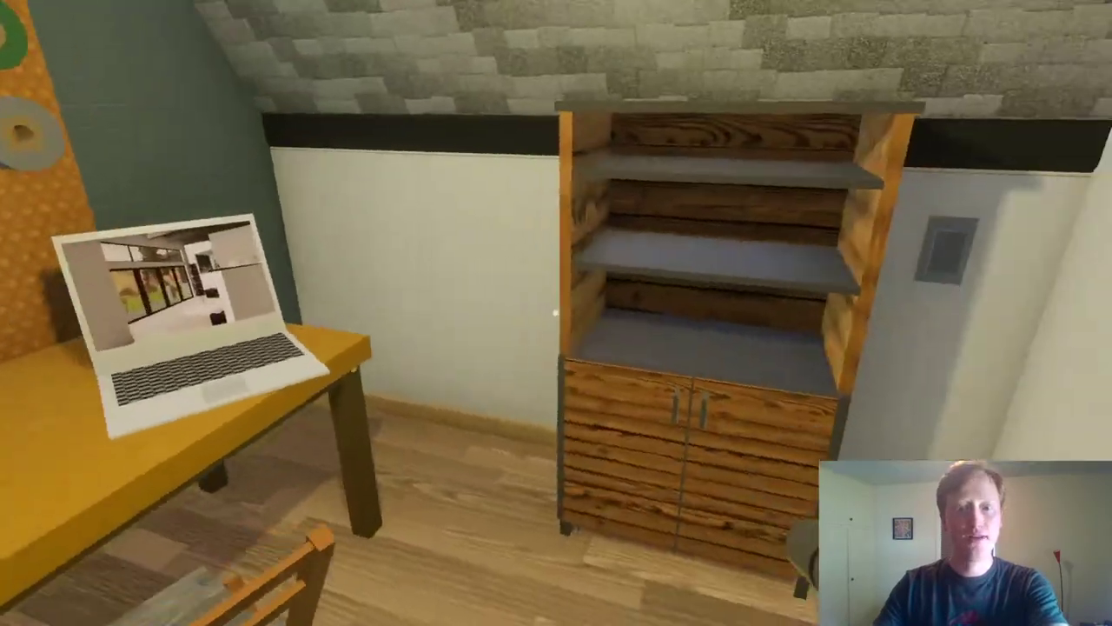
{"action": "key", "text": "w"}
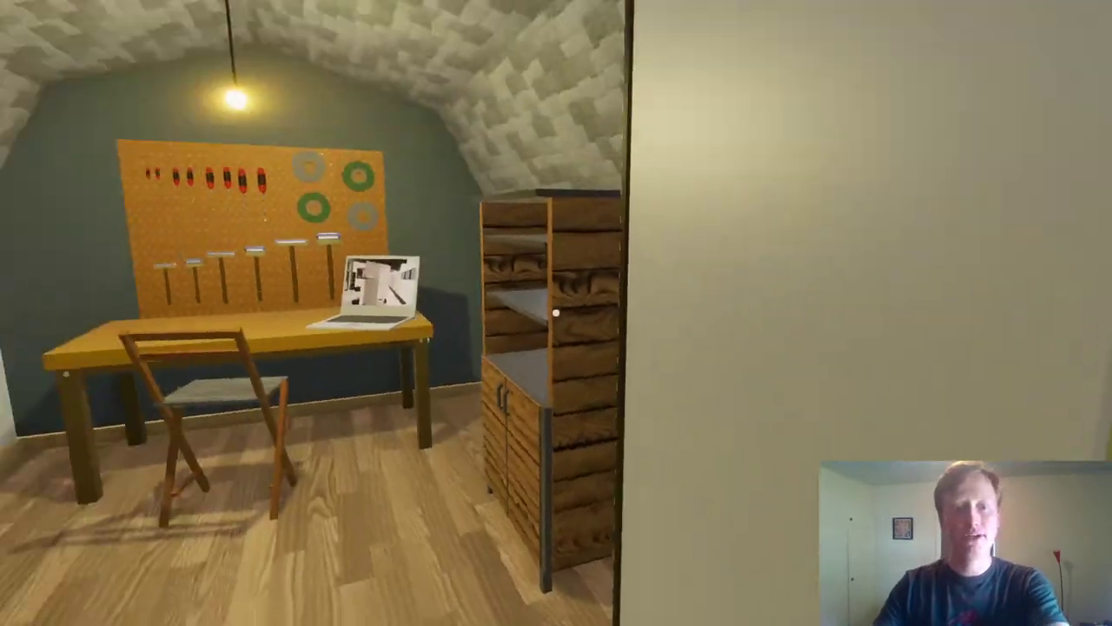
Back out of the shed onto the lawn and exit the Viewer
{"action": "key", "text": "s"}
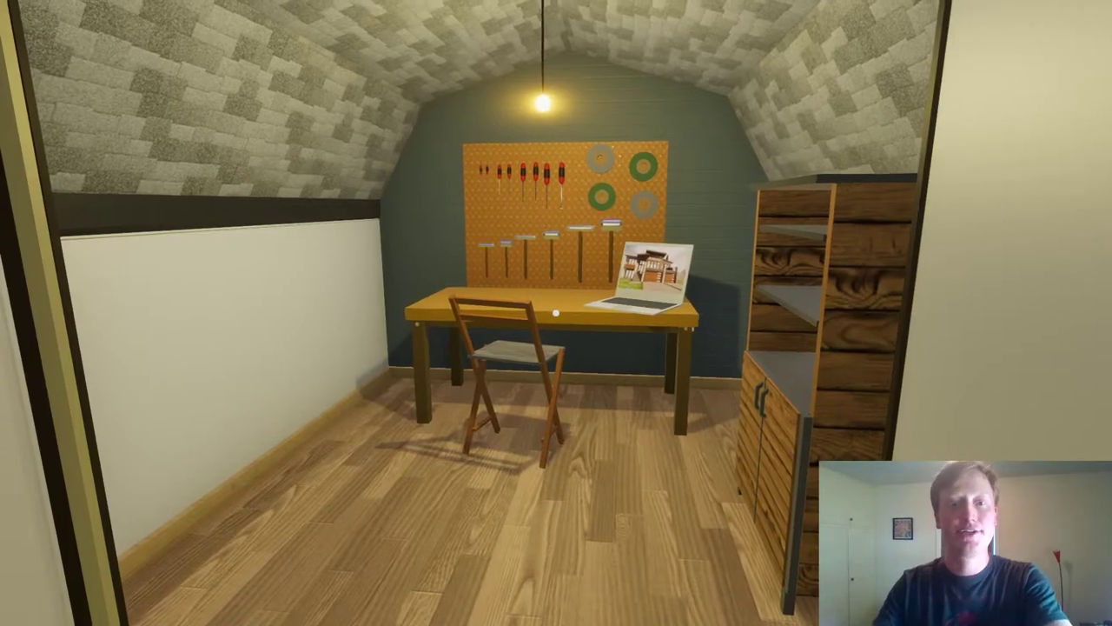
{"action": "key", "text": "s"}
{"action": "key", "text": "s"}
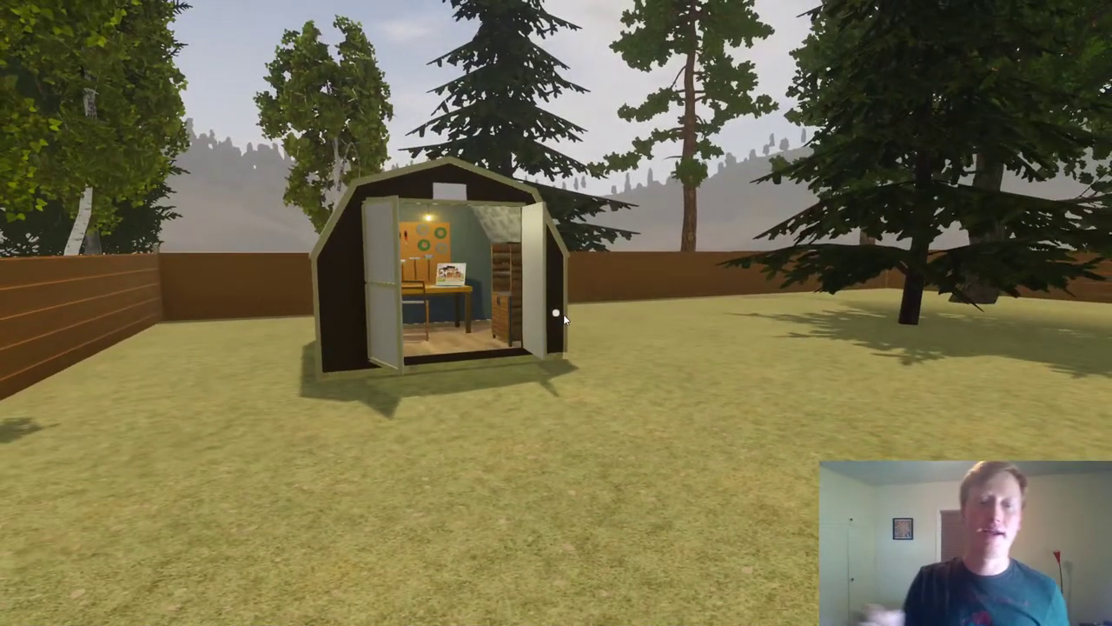
{"action": "key", "text": "Escape"}
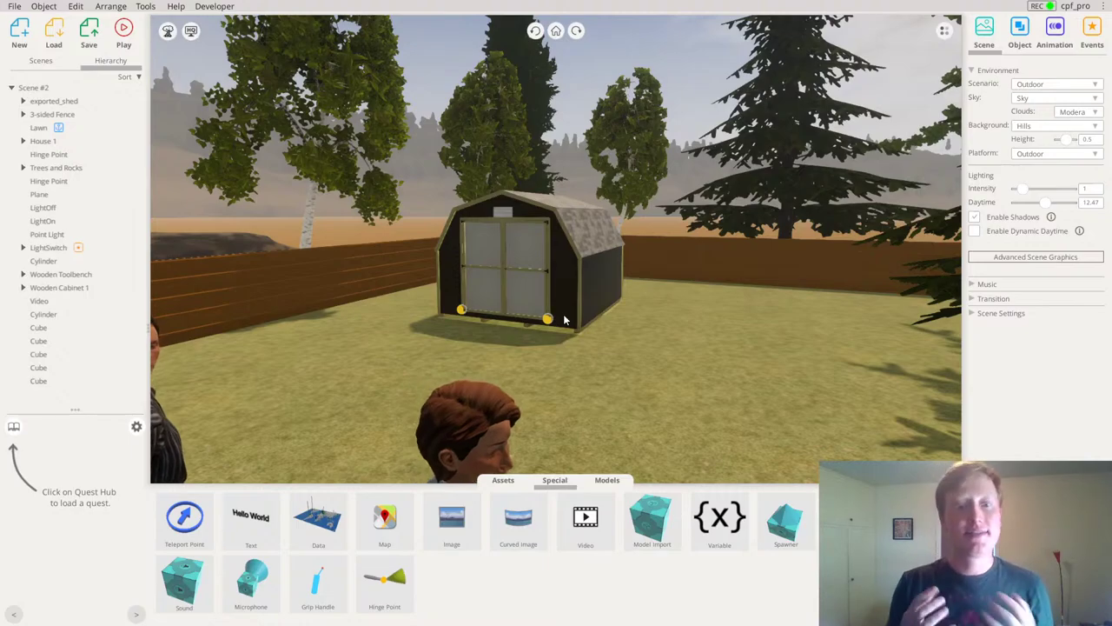
Set the scene's Daytime to 3.88 so the yard and shed are in darkness
{"action": "left_click", "coordinate": [41, 61]}
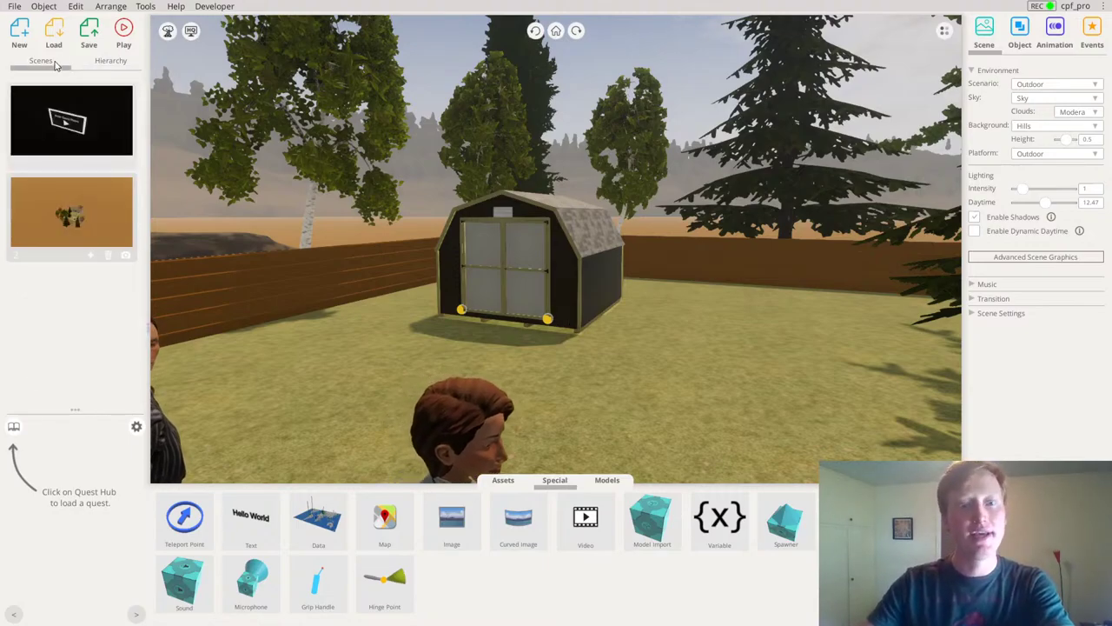
{"action": "right_click_drag", "start_coordinate": [718, 286], "coordinate": [521, 296]}
{"action": "left_click_drag", "start_coordinate": [520, 291], "coordinate": [101, 315]}
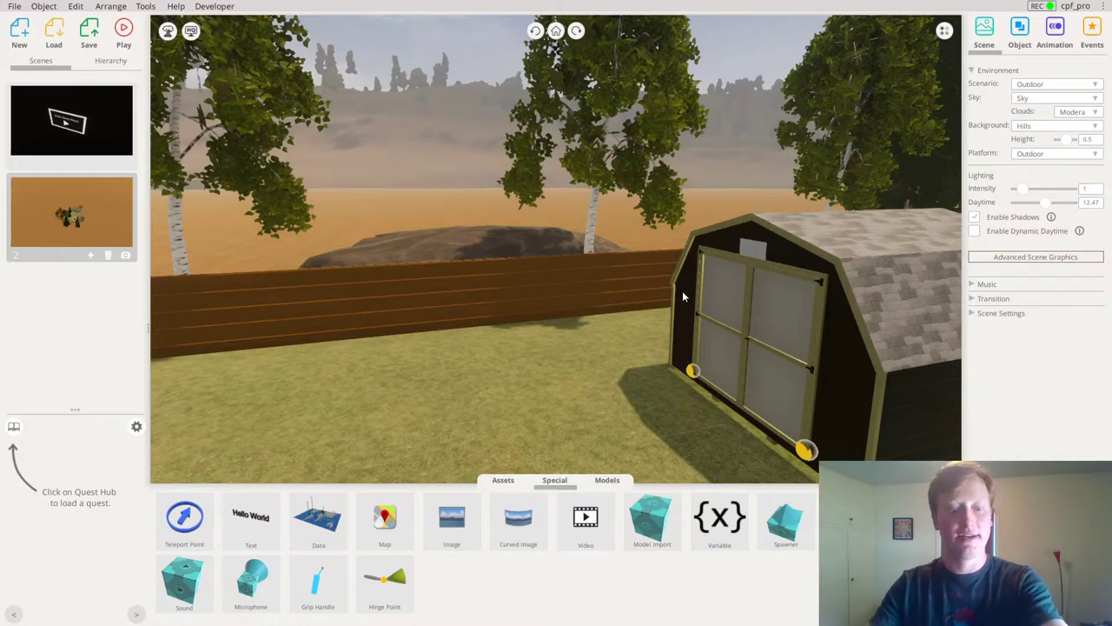
{"action": "scroll", "coordinate": [682, 290], "scroll_direction": "down", "scroll_amount": 5}
{"action": "scroll", "coordinate": [652, 293], "scroll_direction": "down", "scroll_amount": 5}
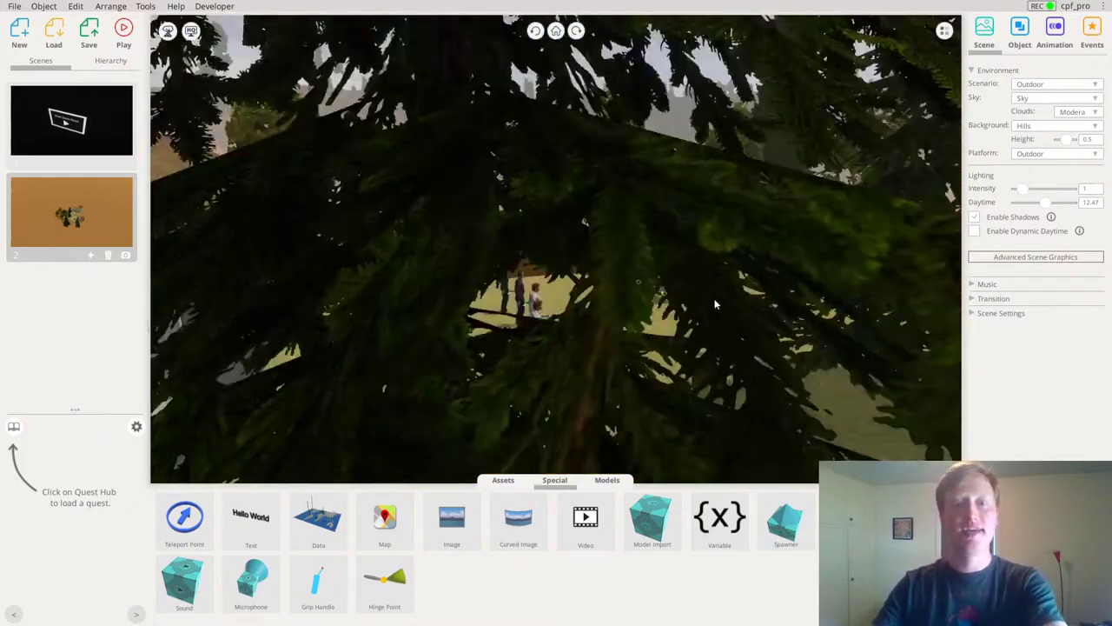
{"action": "left_click_drag", "start_coordinate": [717, 303], "coordinate": [1050, 240]}
{"action": "scroll", "coordinate": [782, 299], "scroll_direction": "up", "scroll_amount": 5}
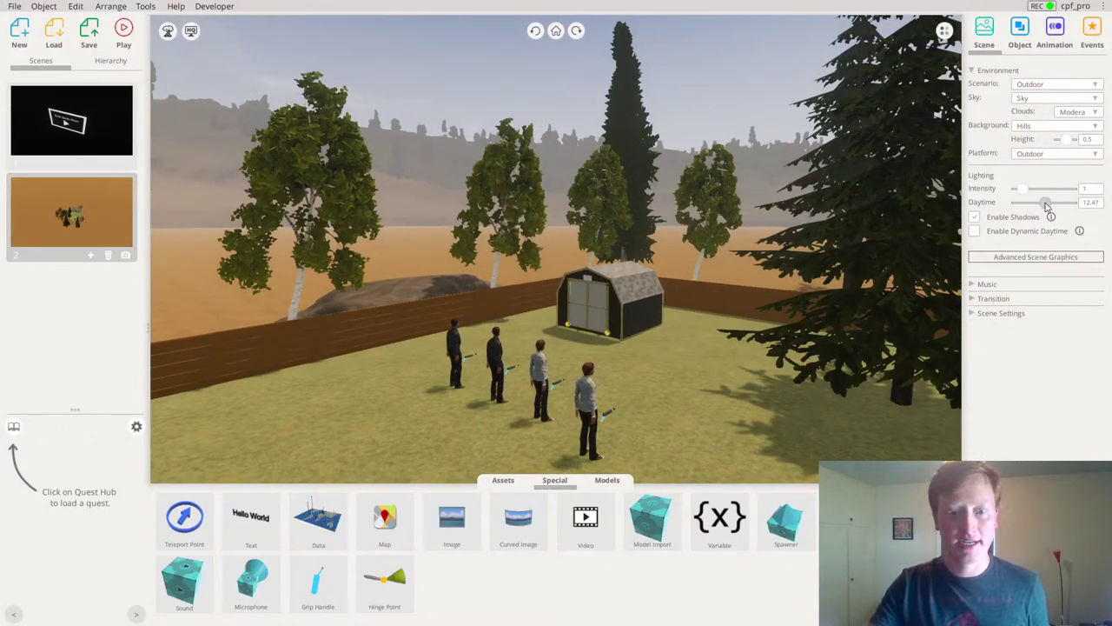
{"action": "mouse_move", "coordinate": [1045, 202]}
{"action": "left_mouse_down"}
{"action": "mouse_move", "coordinate": [1028, 206]}
{"action": "mouse_move", "coordinate": [1076, 208]}
{"action": "mouse_move", "coordinate": [1026, 211]}
{"action": "left_mouse_up"}
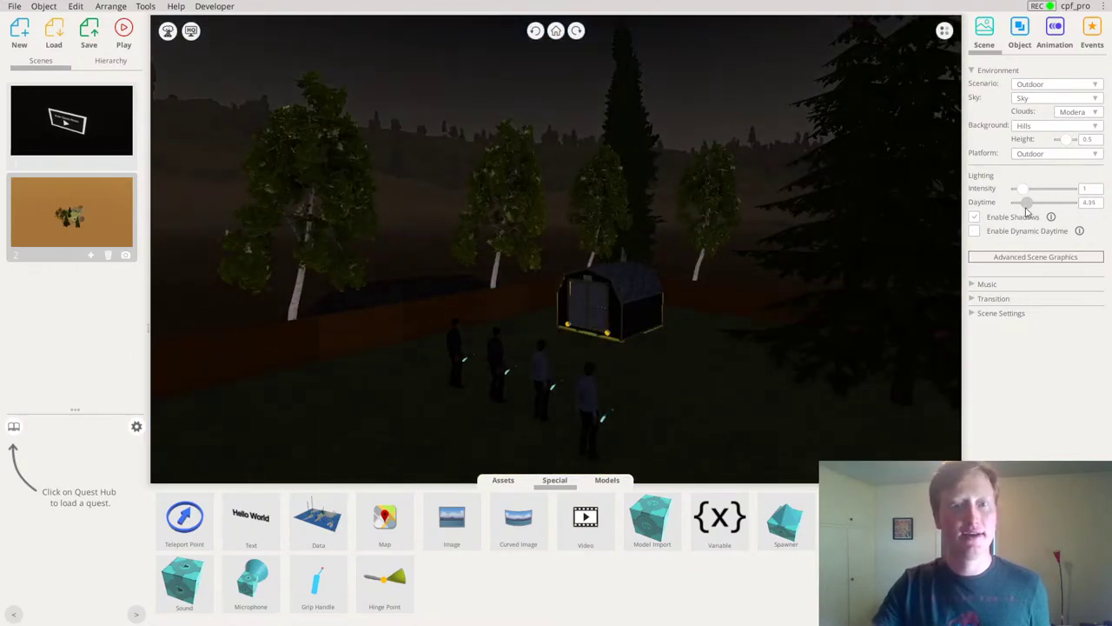
{"action": "right_click_drag", "start_coordinate": [697, 235], "coordinate": [684, 230]}
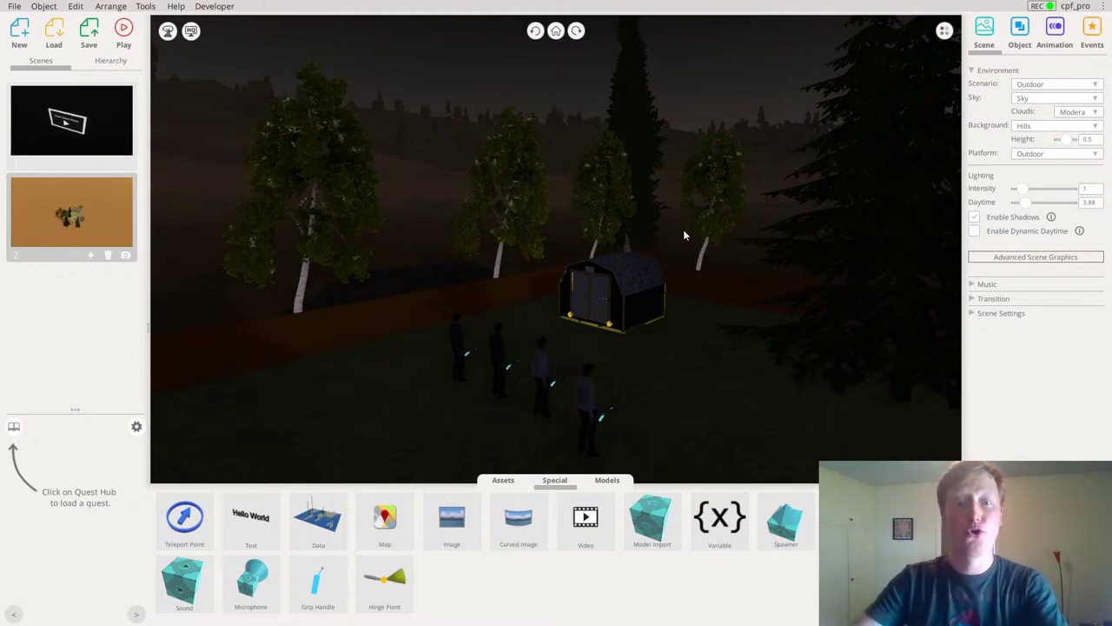
Play the night scene in the Viewer as the Desktop player on Team A
{"action": "left_click", "coordinate": [126, 31]}
{"action": "left_click", "coordinate": [168, 59]}
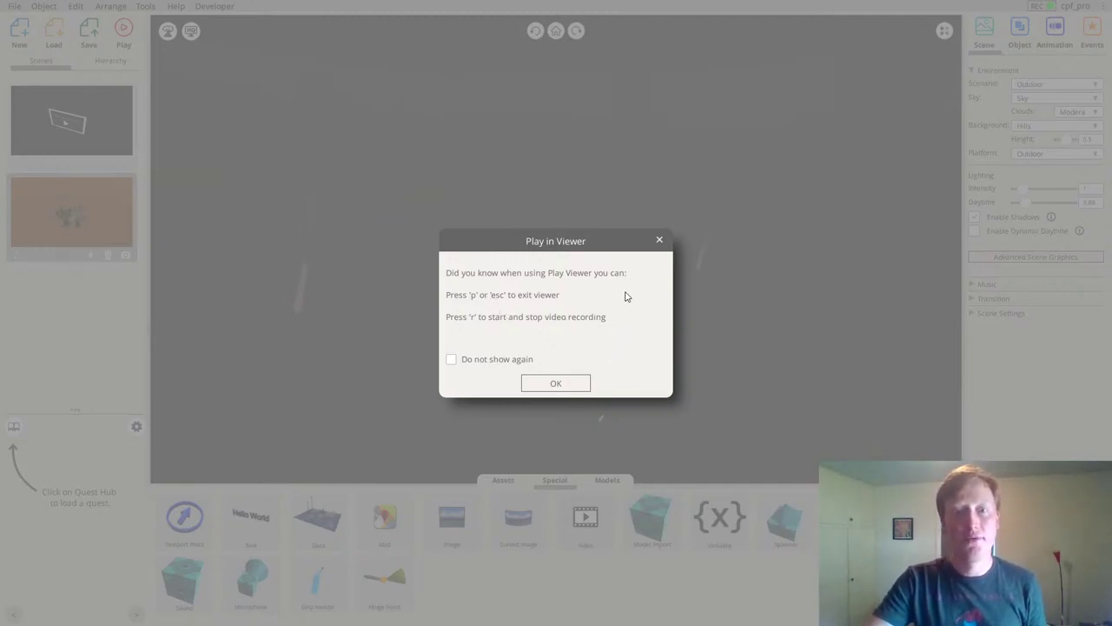
{"action": "left_click", "coordinate": [553, 384]}
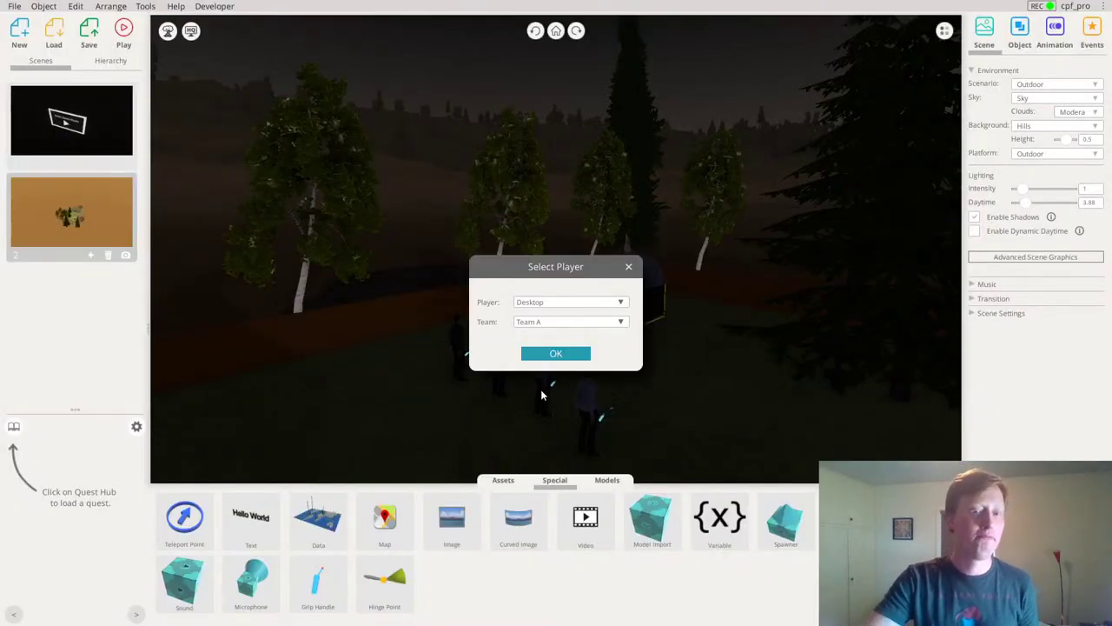
{"action": "left_click", "coordinate": [555, 355]}
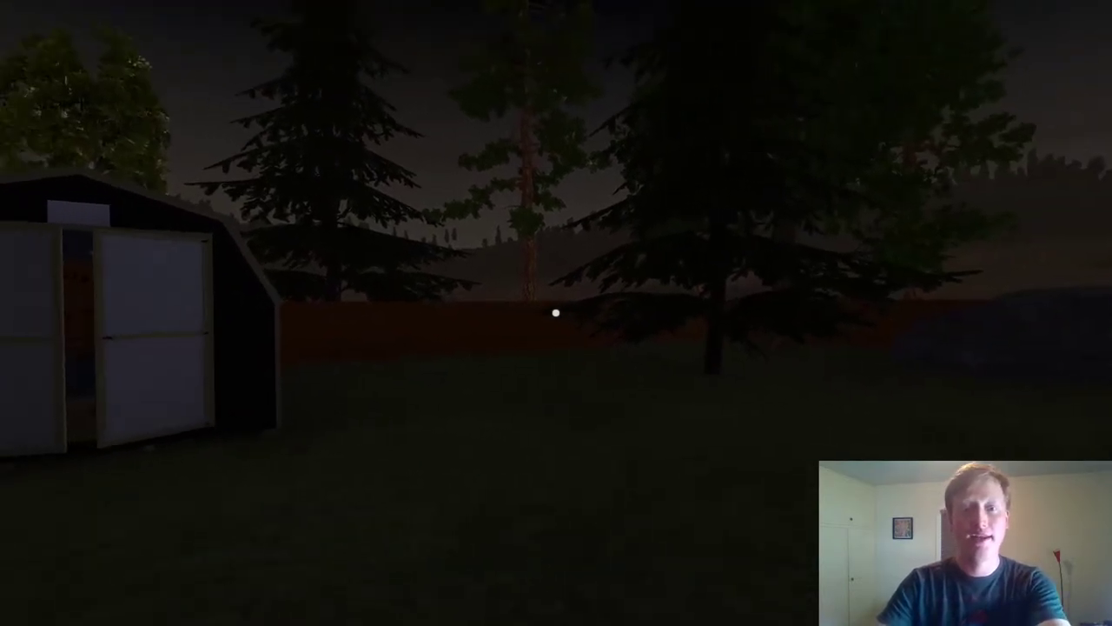
Open the shed's double doors, walk inside in the dark and turn on the light at the wall switch
{"action": "left_click", "coordinate": [556, 313]}
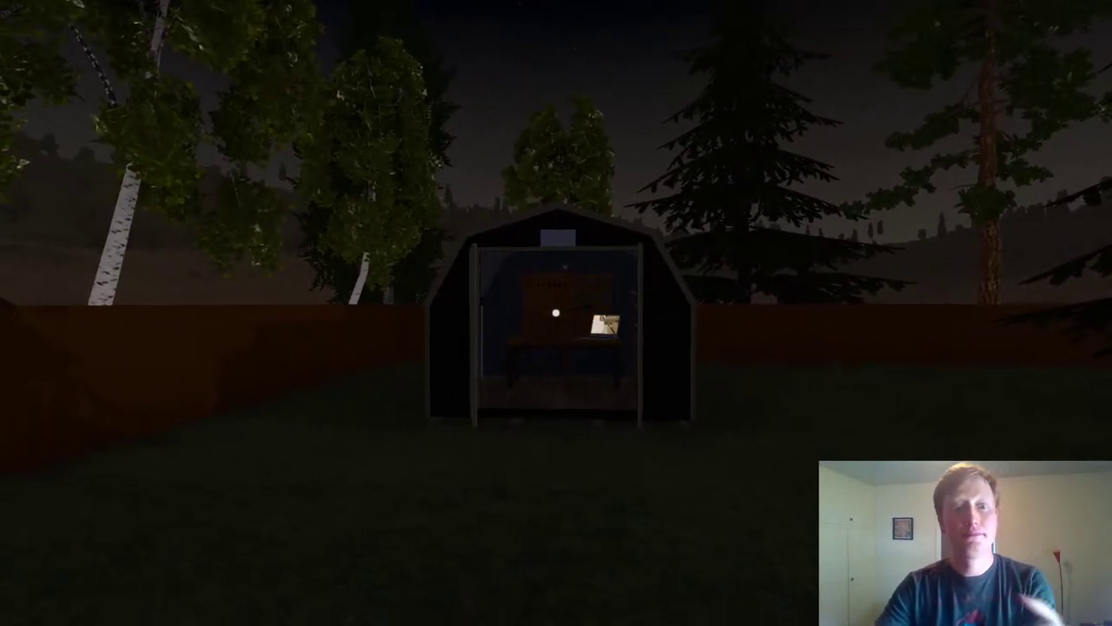
{"action": "key", "text": "w"}
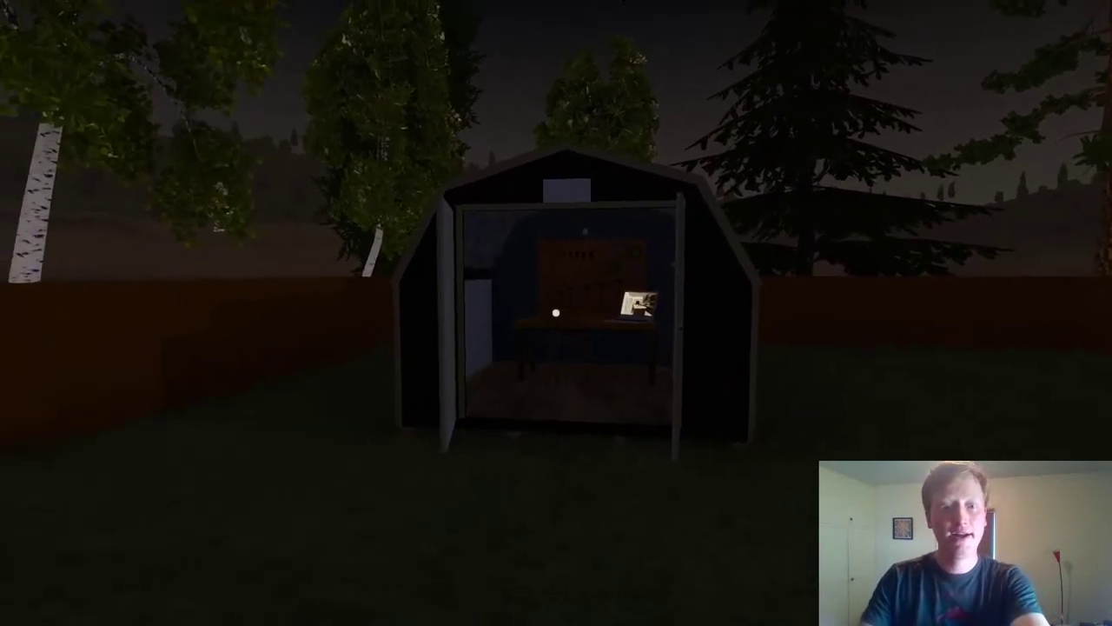
{"action": "key", "text": "s"}
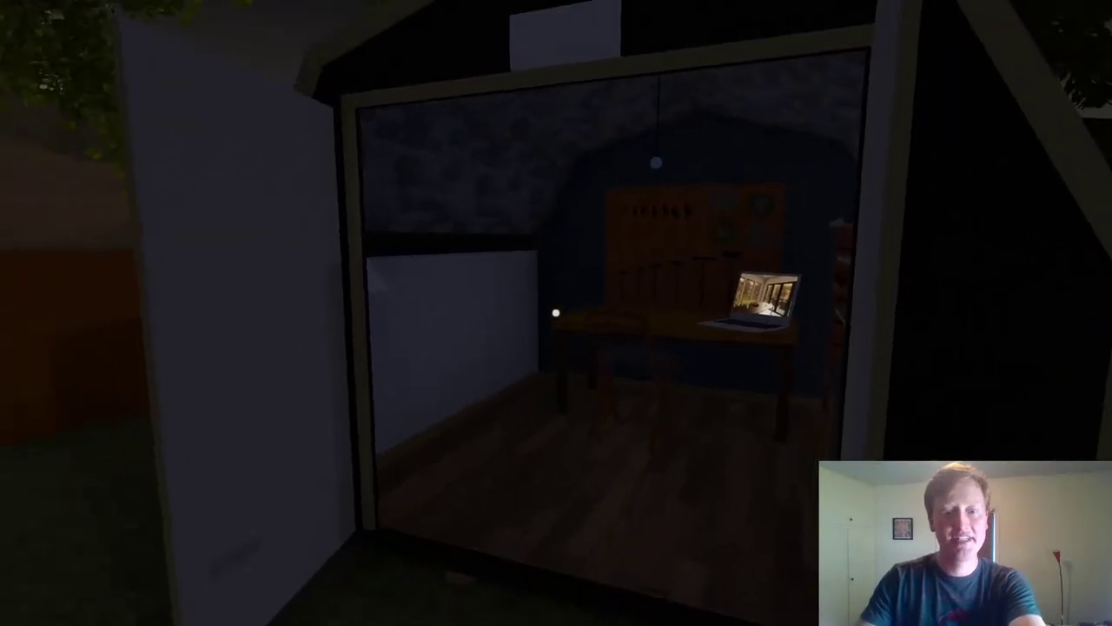
{"action": "key", "text": "w"}
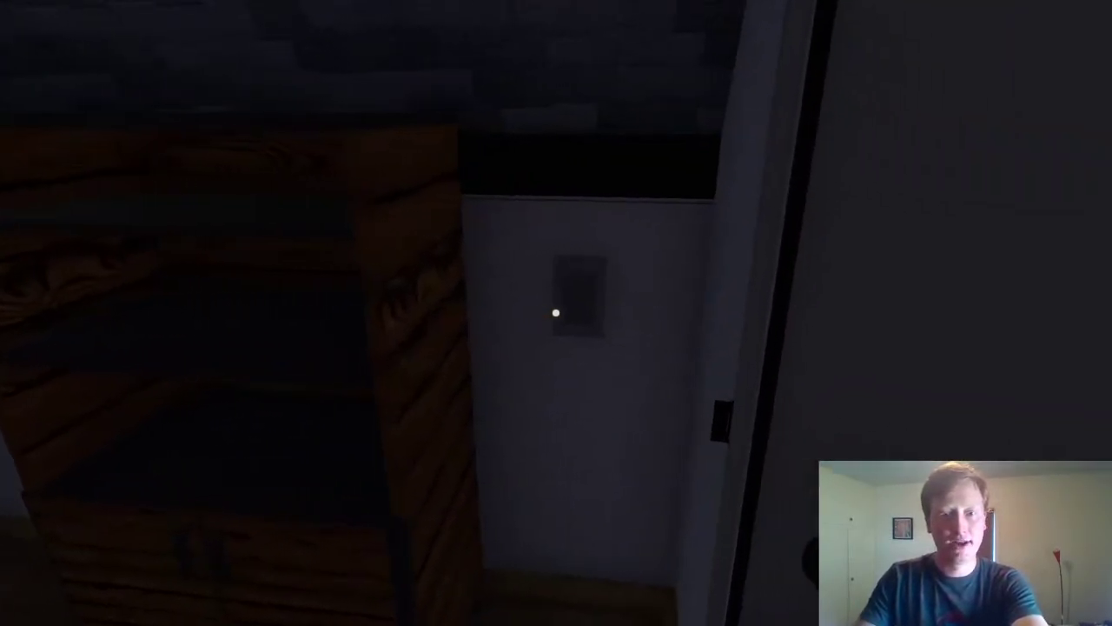
{"action": "left_click", "coordinate": [556, 313]}
Back out onto the lawn, inspect the lit shed from outside at night and exit the Viewer
{"action": "key", "text": "s"}
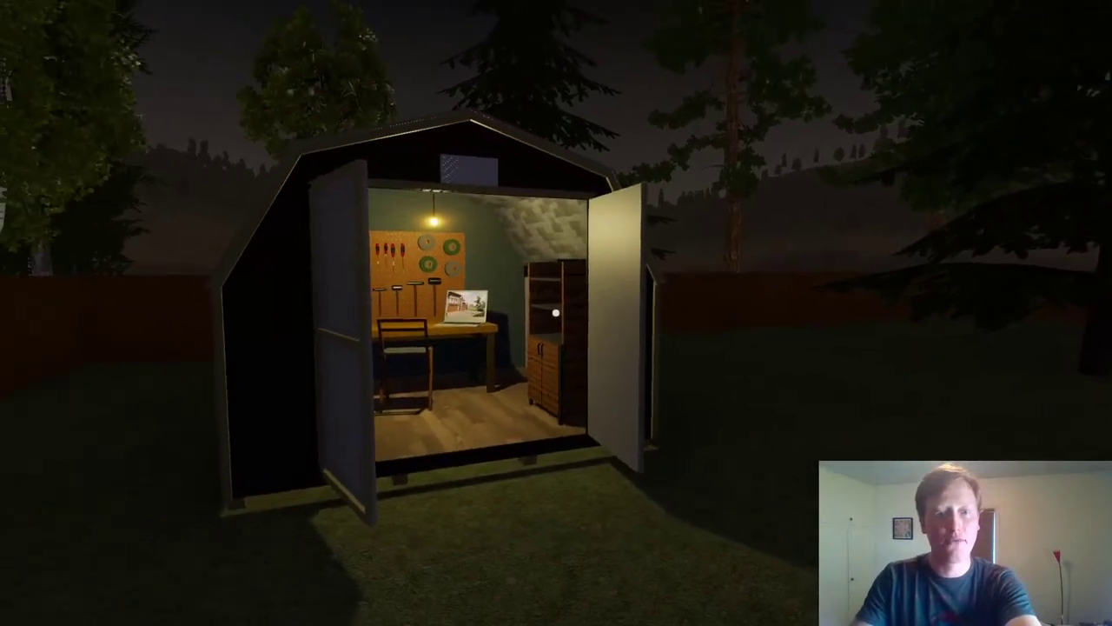
{"action": "key", "text": "w"}
{"action": "key", "text": "d"}
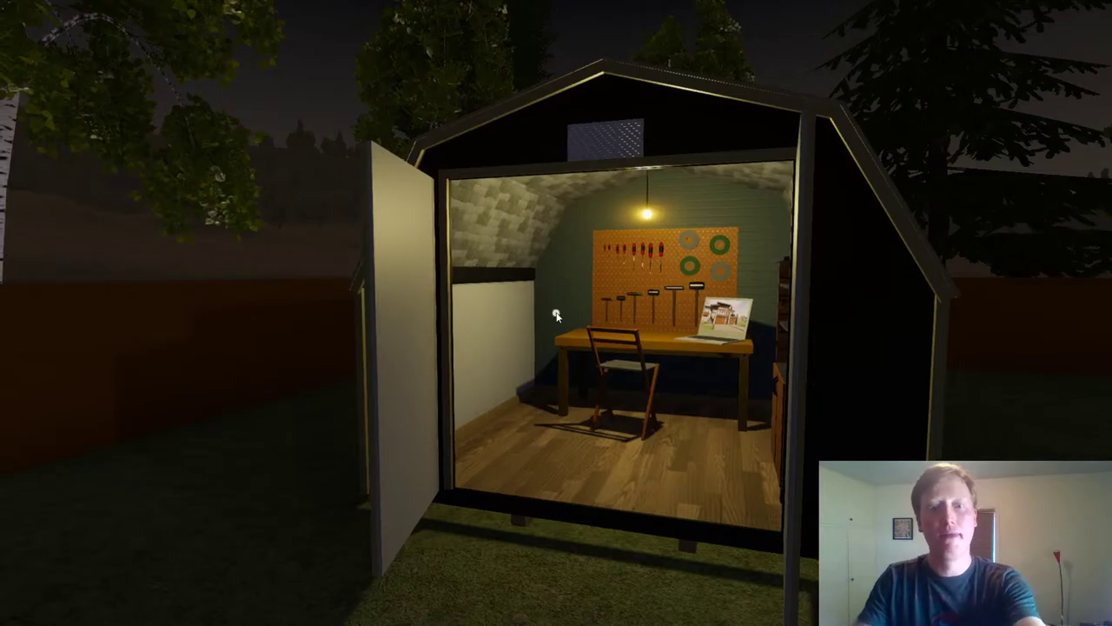
{"action": "key", "text": "Escape"}
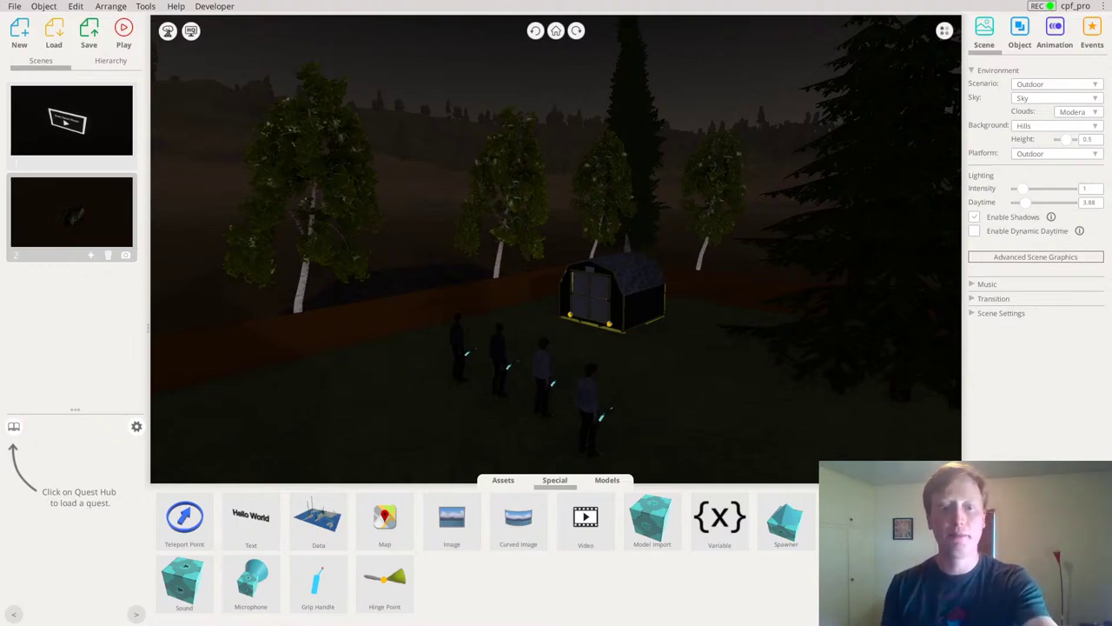
Set the scene's Daytime to 9.19 to return the yard to daylight
{"action": "right_click_drag", "start_coordinate": [585, 341], "coordinate": [637, 339]}
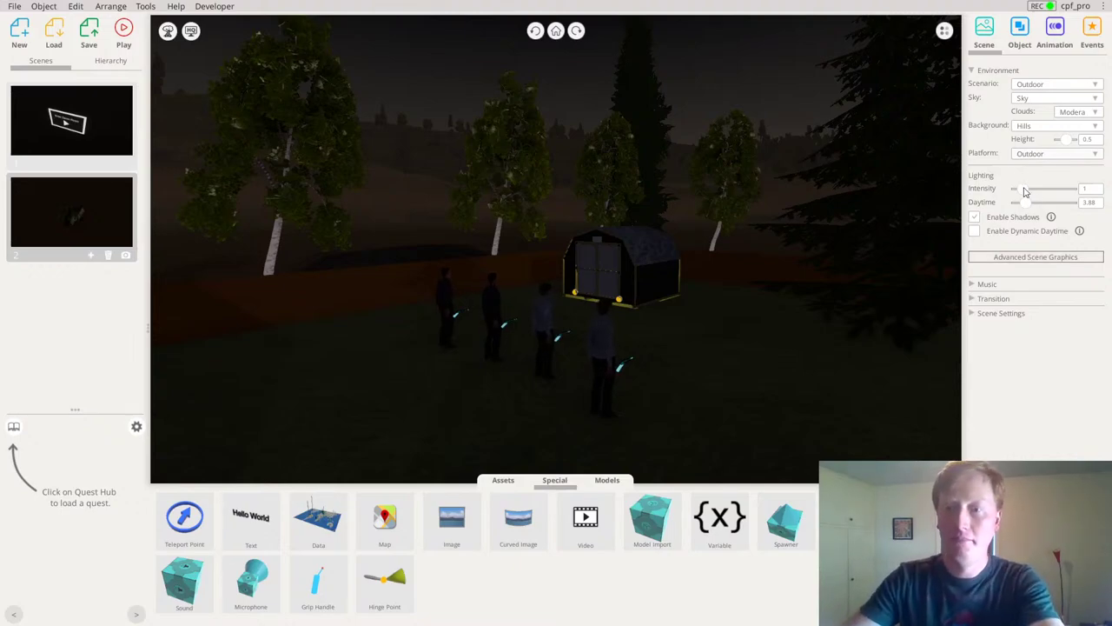
{"action": "left_click_drag", "start_coordinate": [1018, 203], "coordinate": [1039, 213]}
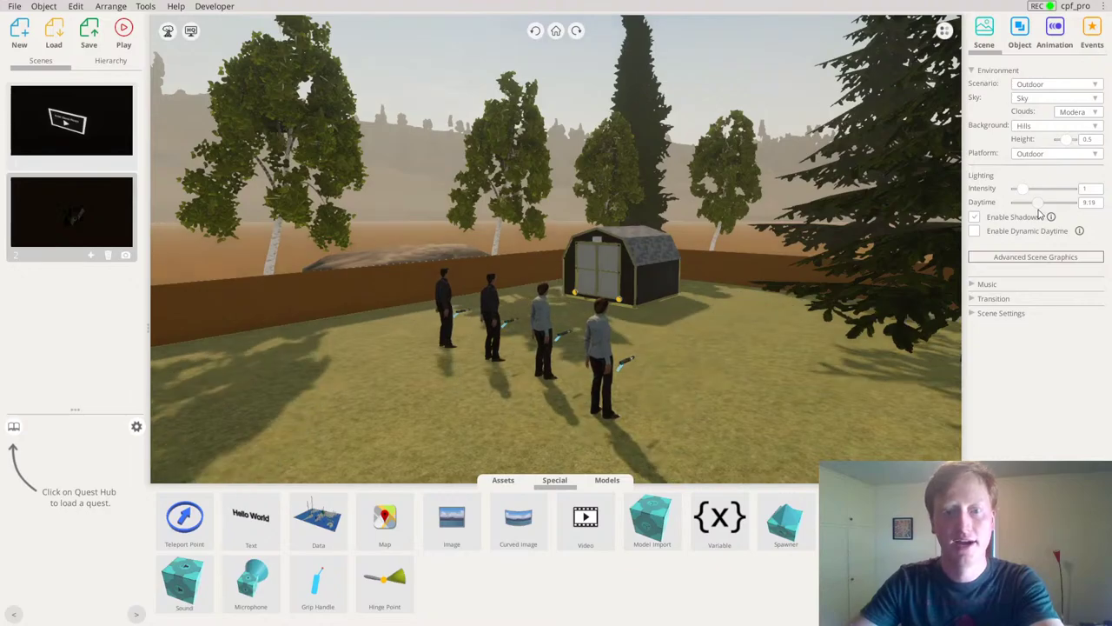
{"action": "right_click_drag", "start_coordinate": [628, 294], "coordinate": [1, 339]}
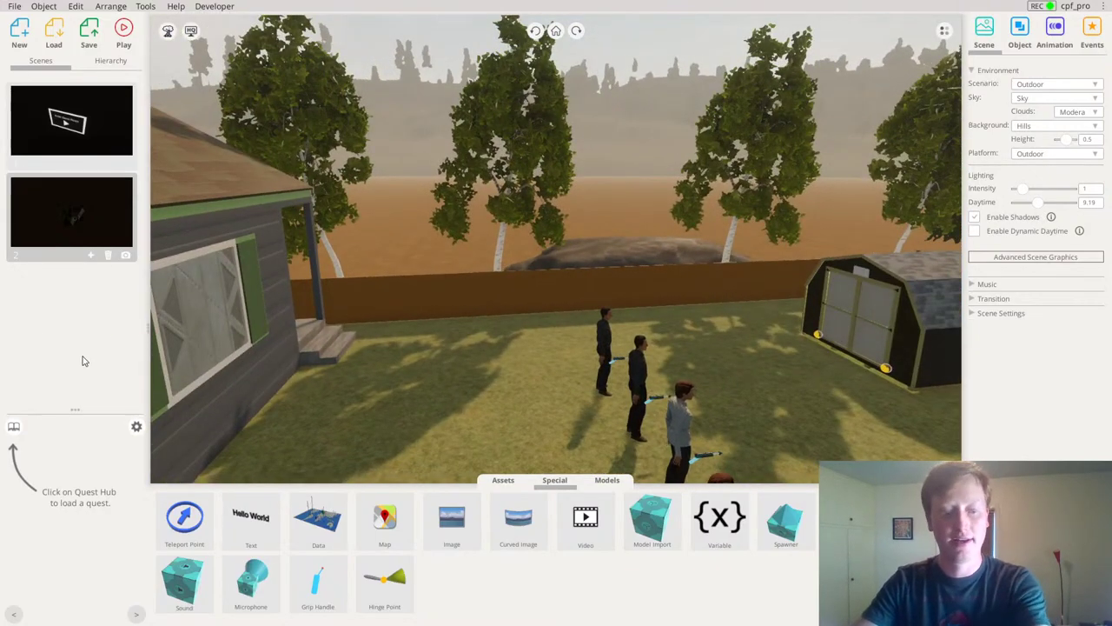
{"action": "left_click_drag", "start_coordinate": [656, 287], "coordinate": [555, 248]}
{"action": "scroll", "coordinate": [557, 248], "scroll_direction": "down", "scroll_amount": 3}
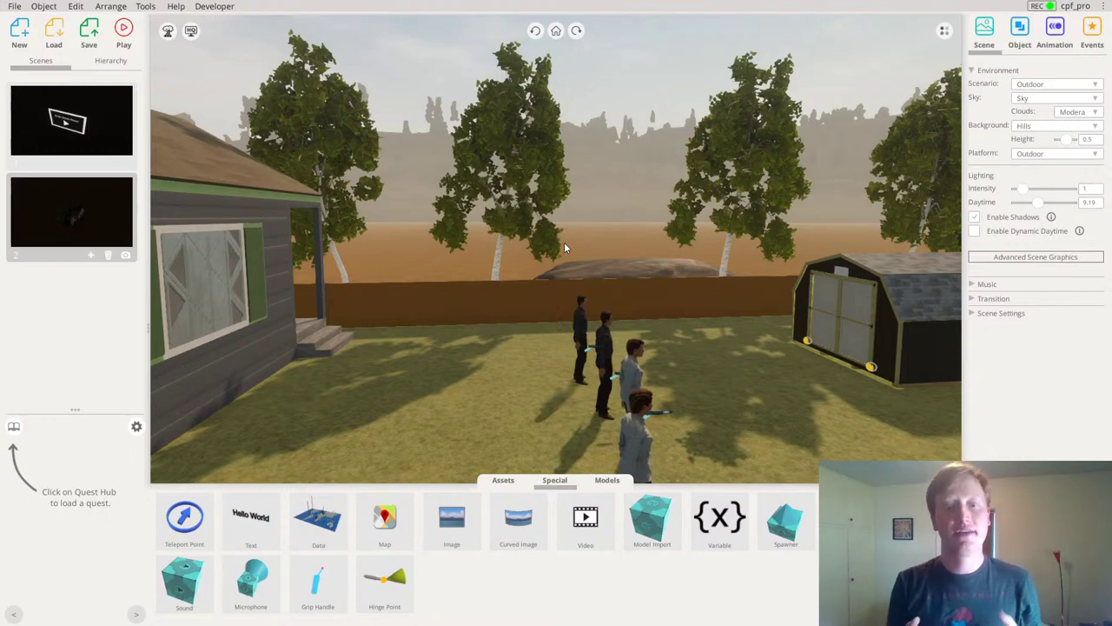
Manually capture a new thumbnail for scene 2, framing the shed's front and the surrounding trees in daylight
{"action": "left_click", "coordinate": [90, 37]}
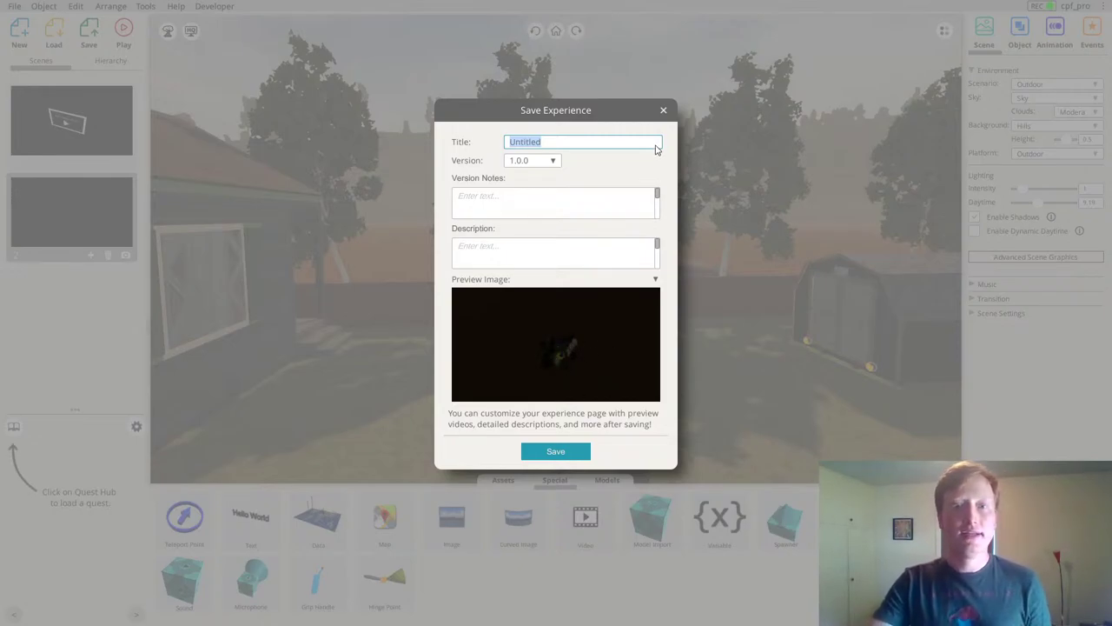
{"action": "left_click", "coordinate": [663, 110]}
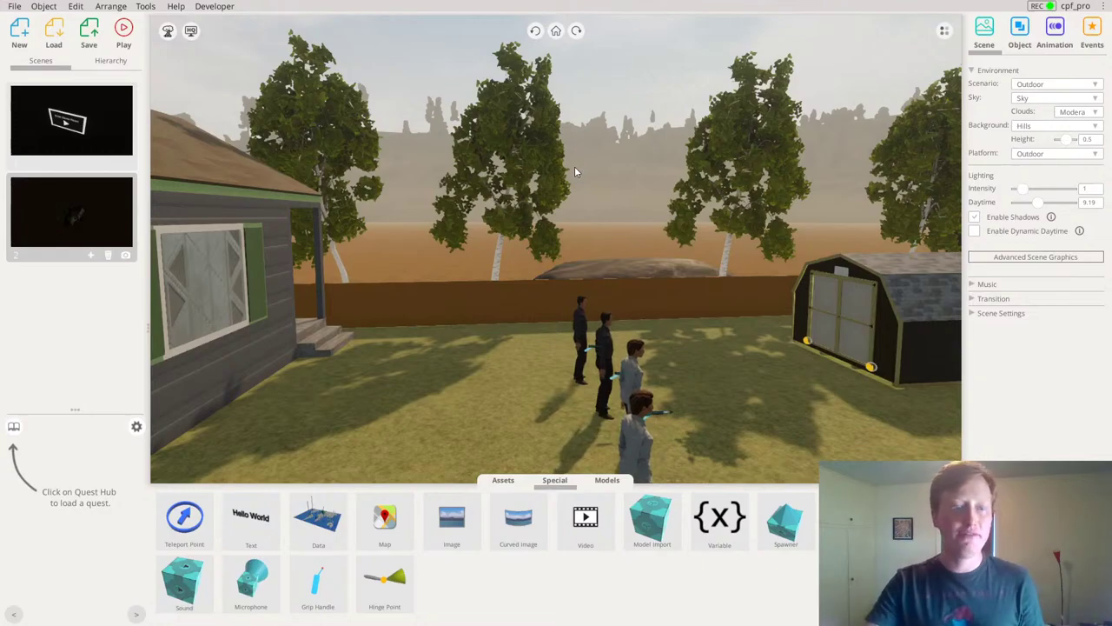
{"action": "left_click", "coordinate": [126, 255]}
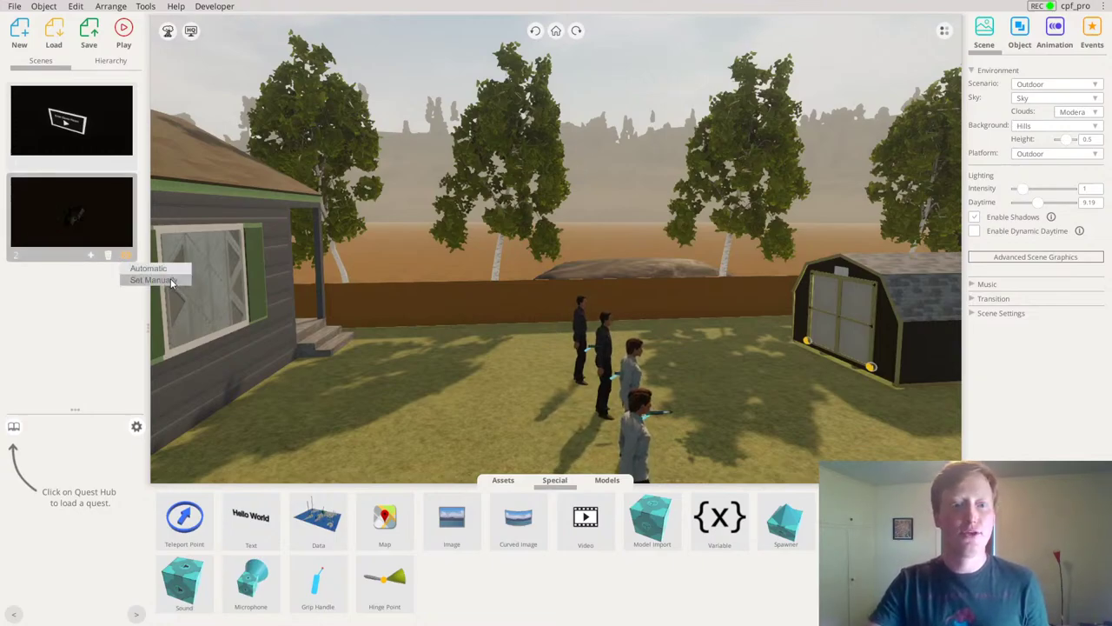
{"action": "left_click", "coordinate": [171, 282]}
{"action": "right_click_drag", "start_coordinate": [708, 245], "coordinate": [1111, 124]}
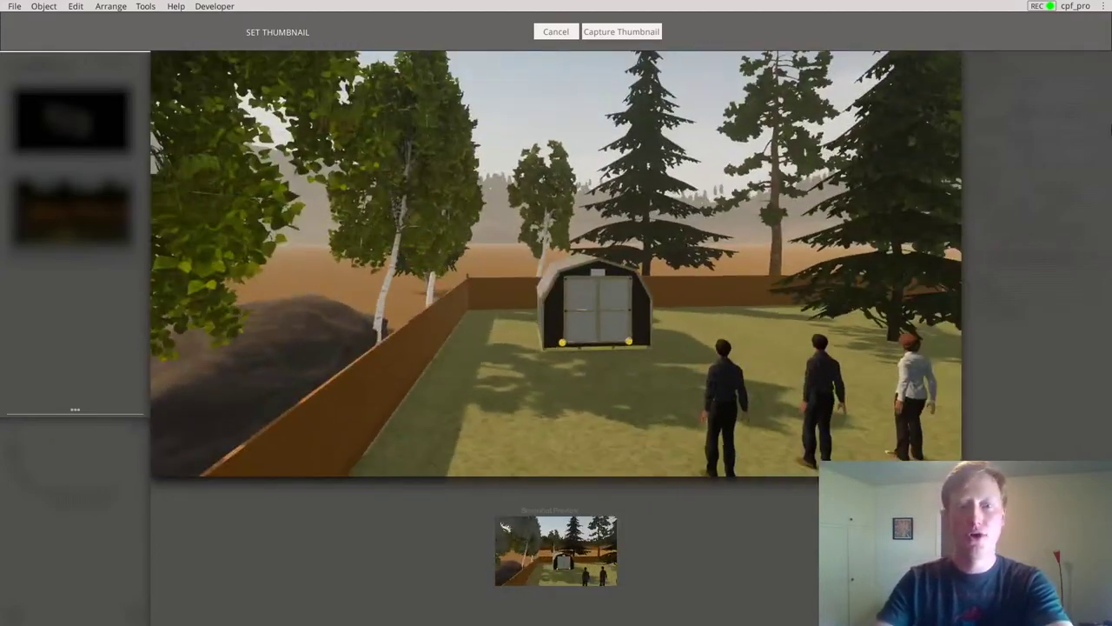
{"action": "left_click_drag", "start_coordinate": [1110, 131], "coordinate": [1107, 258]}
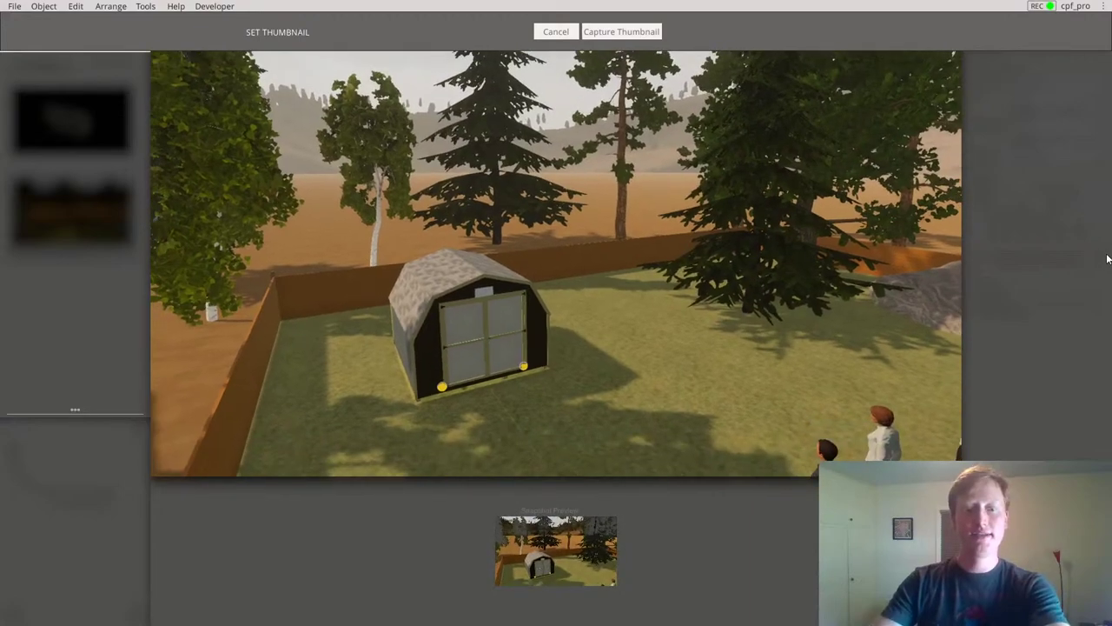
{"action": "right_click_drag", "start_coordinate": [1107, 258], "coordinate": [1105, 206]}
{"action": "left_click", "coordinate": [627, 35]}
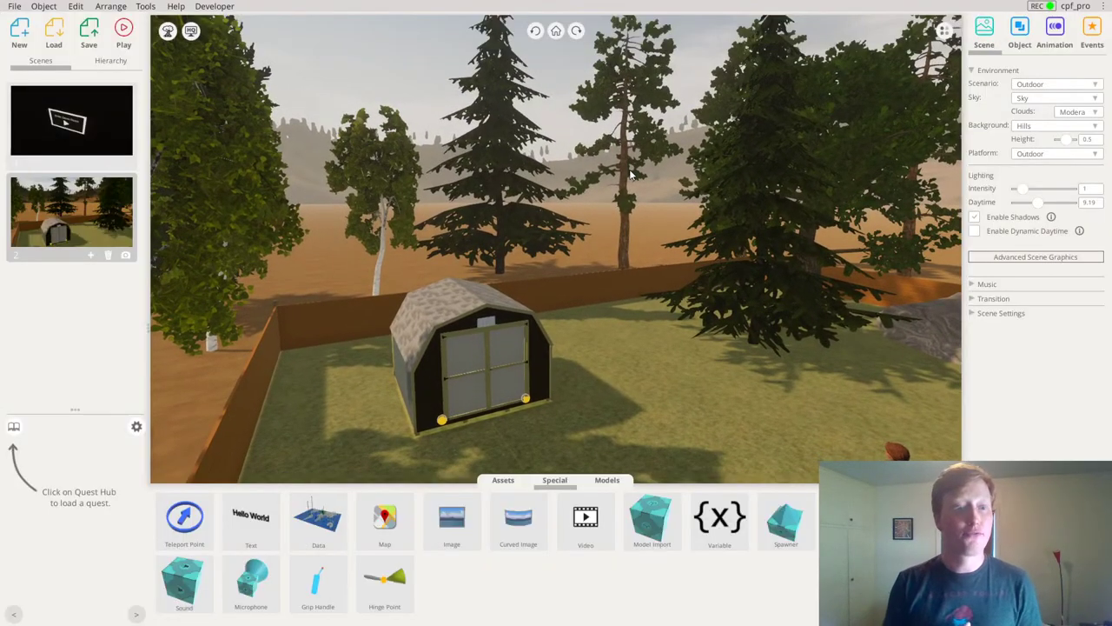
Save the experience as "Backyard Shed Experience", version 1.0.0, with the version notes "Base Version."
{"action": "right_click_drag", "start_coordinate": [442, 178], "coordinate": [287, 259]}
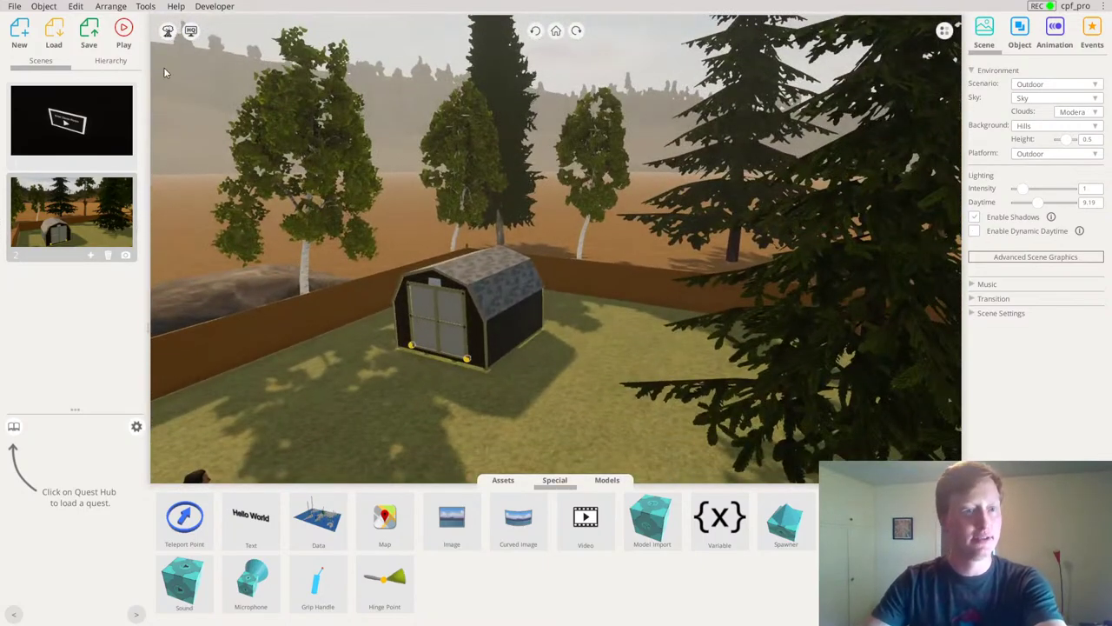
{"action": "left_click", "coordinate": [88, 35]}
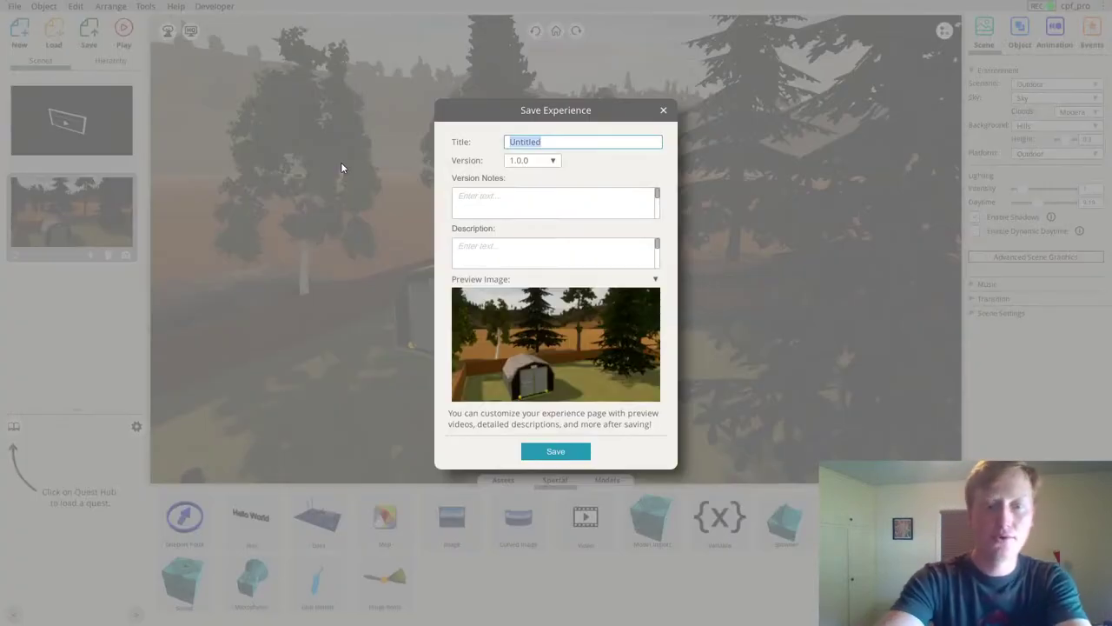
{"action": "type", "text": "Backyard "}
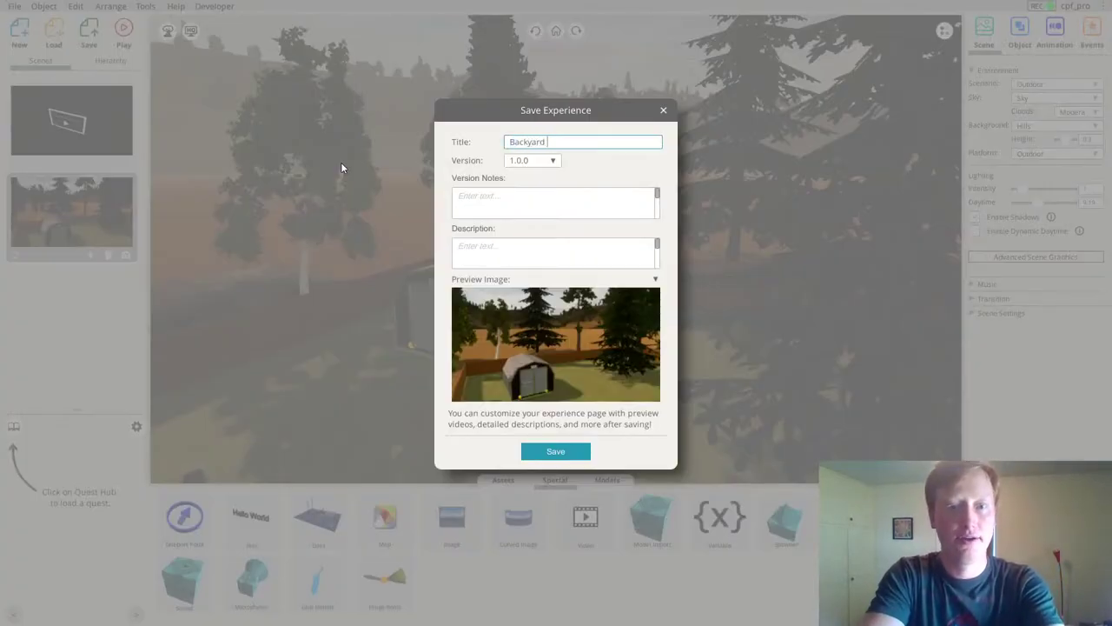
{"action": "type", "text": "Shed "}
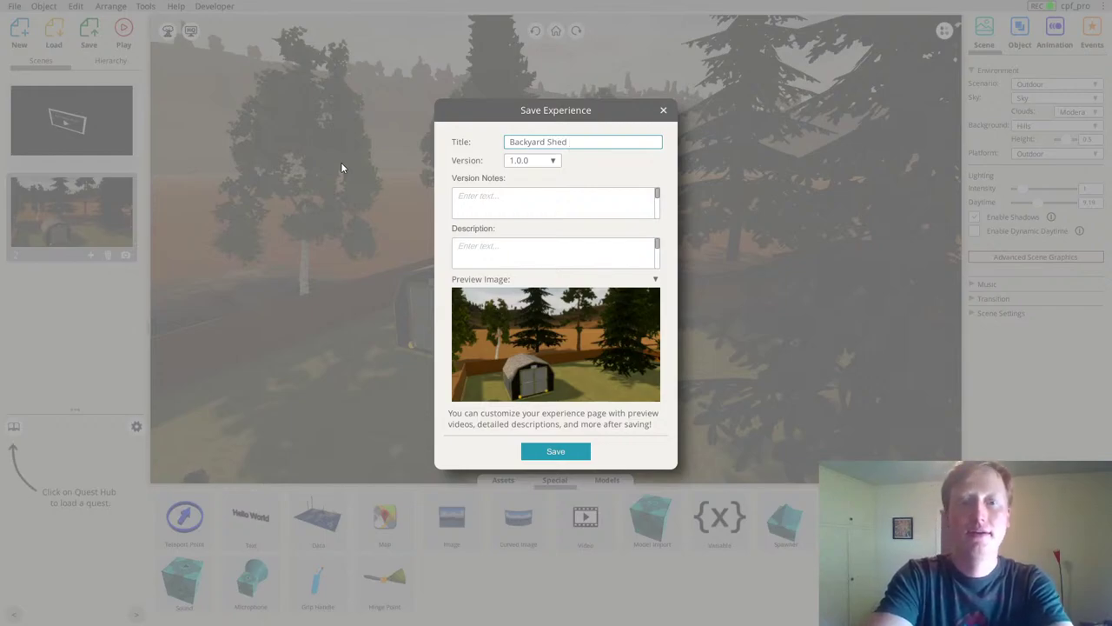
{"action": "type", "text": "Experience"}
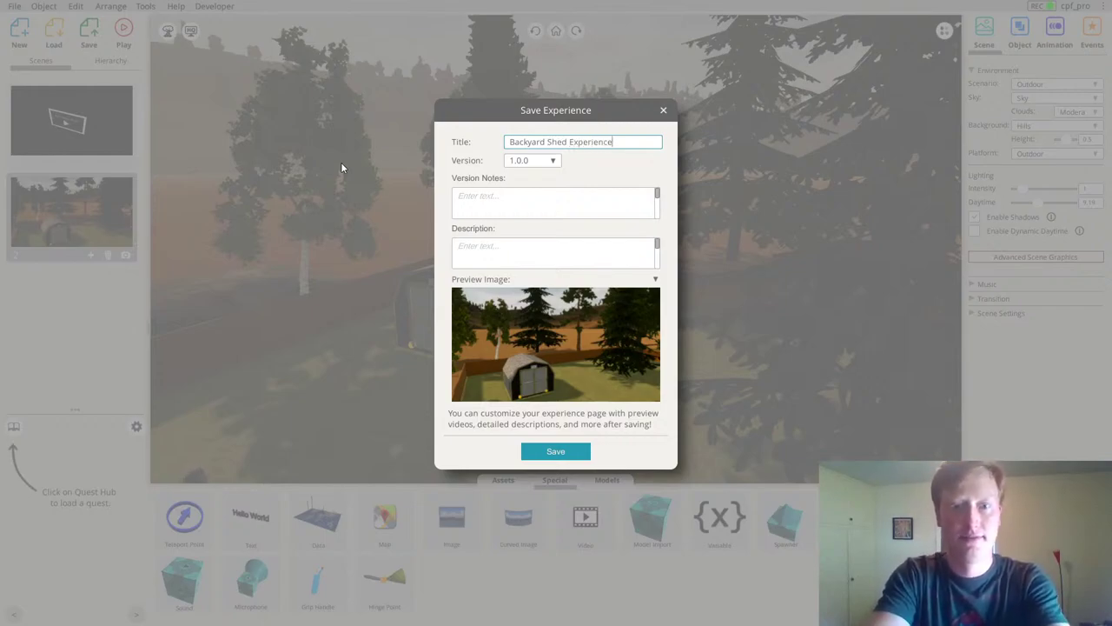
{"action": "left_click", "coordinate": [506, 204]}
{"action": "type", "text": "Base "}
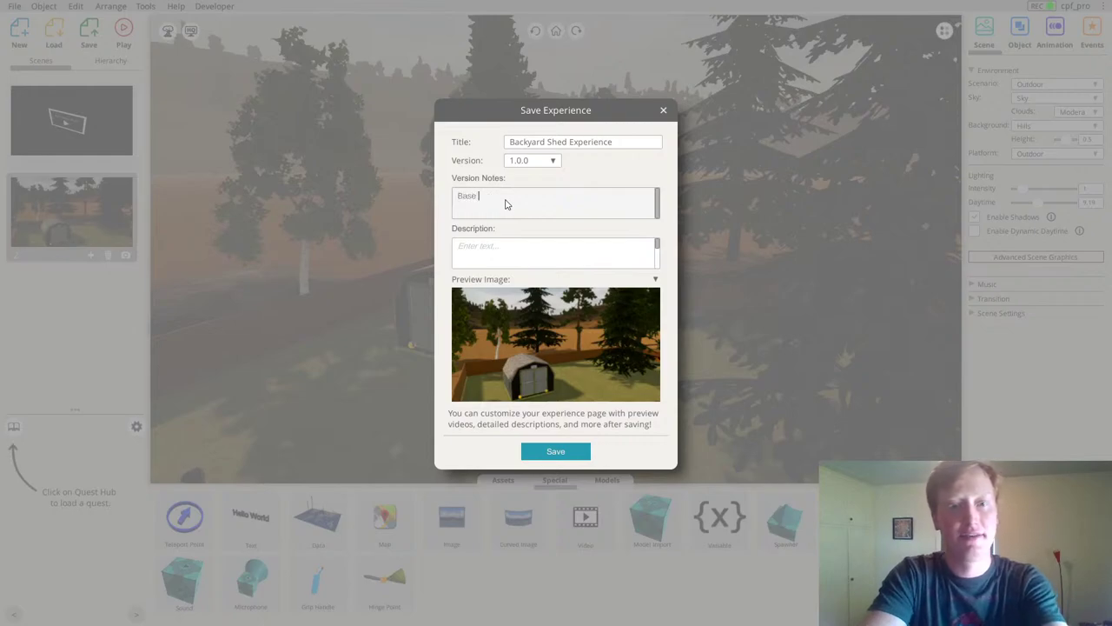
{"action": "type", "text": "Version."}
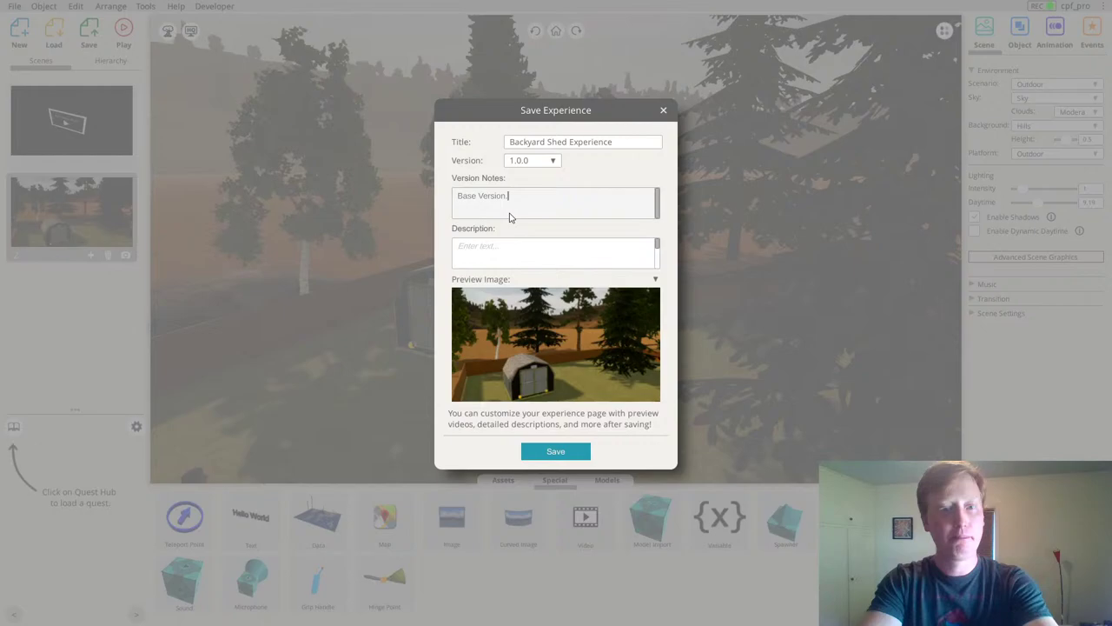
{"action": "left_click", "coordinate": [495, 255]}
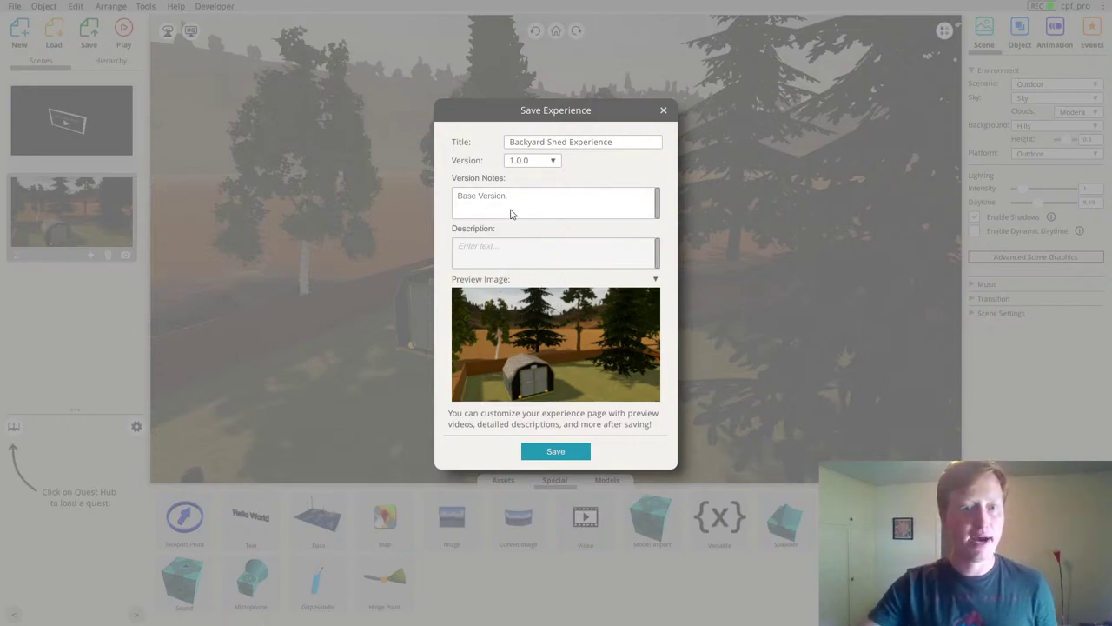
{"action": "left_click", "coordinate": [560, 451]}
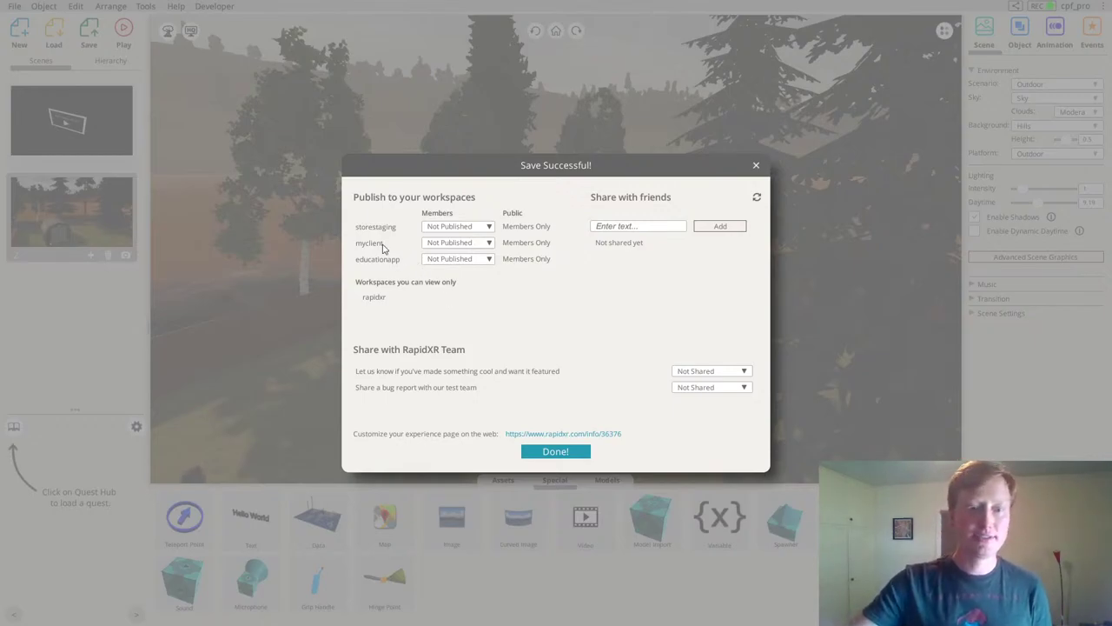
Publish the experience to members of the myclient workspace as View Only and finish the sharing setup
{"action": "left_click", "coordinate": [454, 245]}
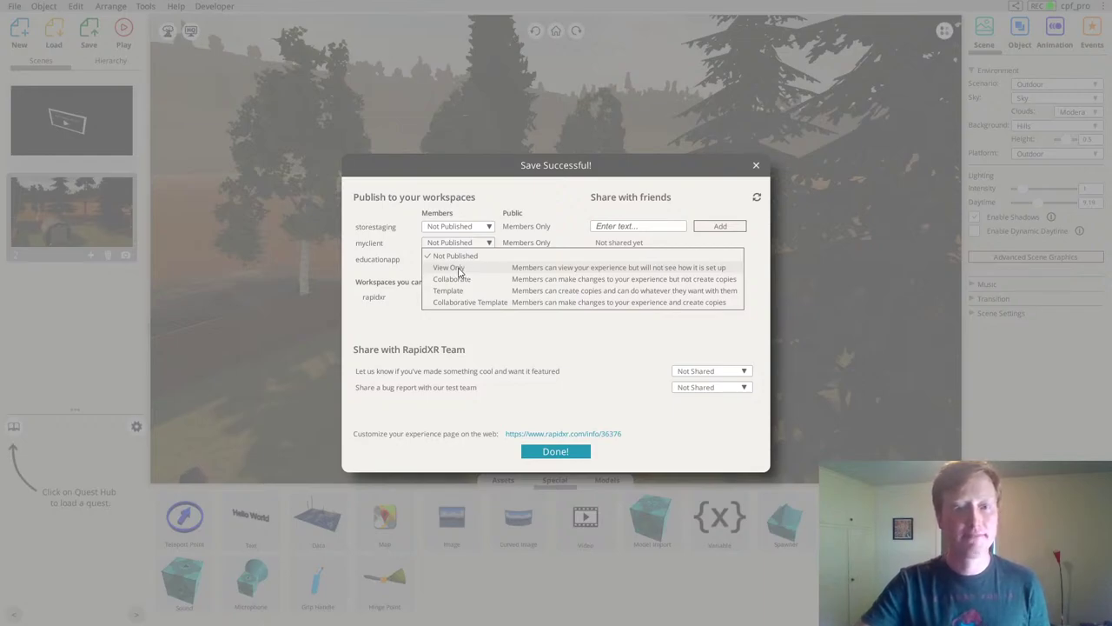
{"action": "left_click", "coordinate": [459, 268]}
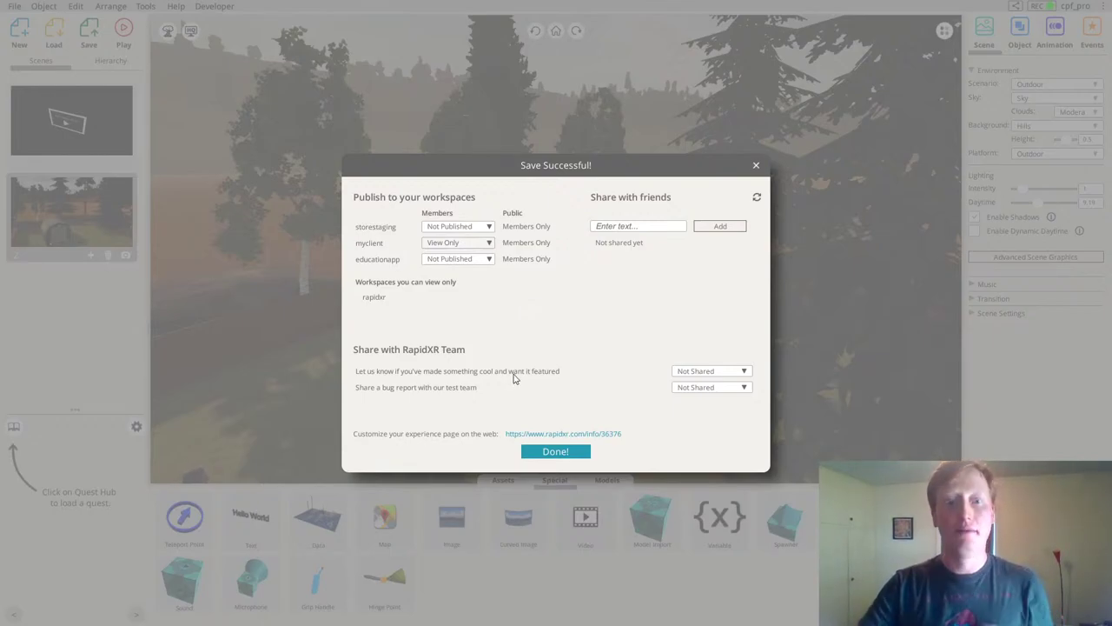
{"action": "left_click", "coordinate": [556, 451]}
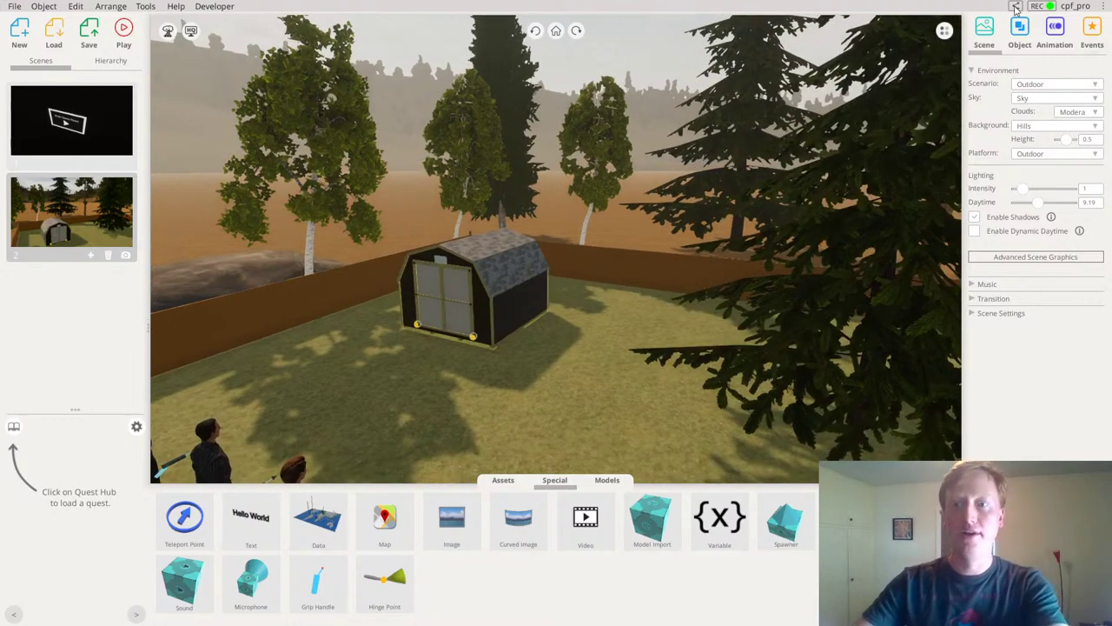
Reopen the experience's sharing options to review the workspace publishing settings, then return to the scene
{"action": "left_click", "coordinate": [1015, 7]}
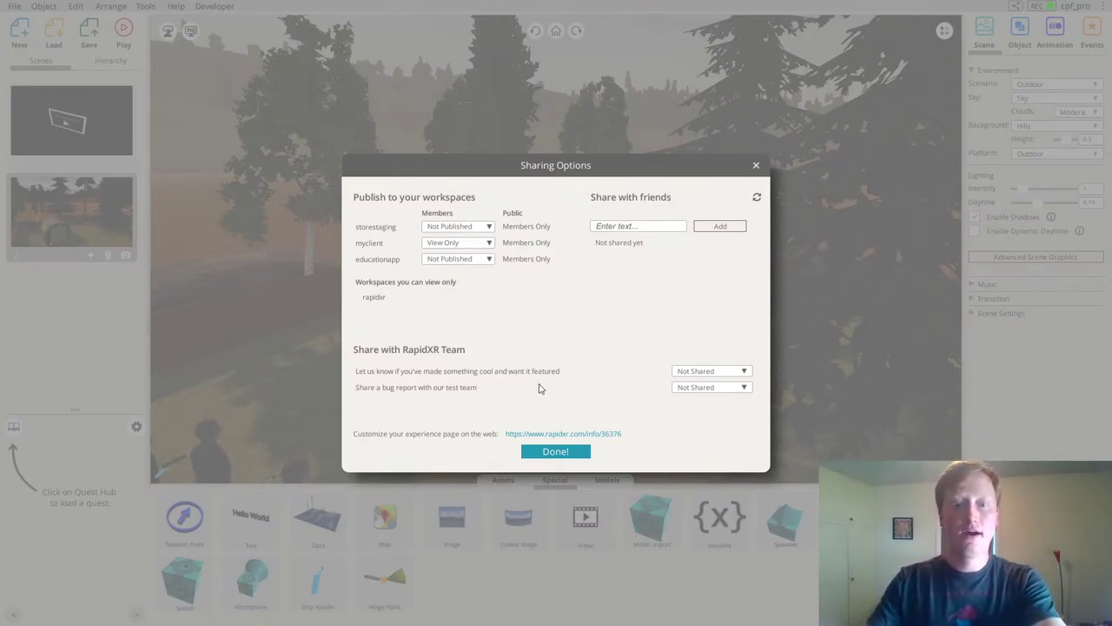
{"action": "left_click", "coordinate": [756, 165]}
{"action": "left_click_drag", "start_coordinate": [585, 262], "coordinate": [1111, 279]}
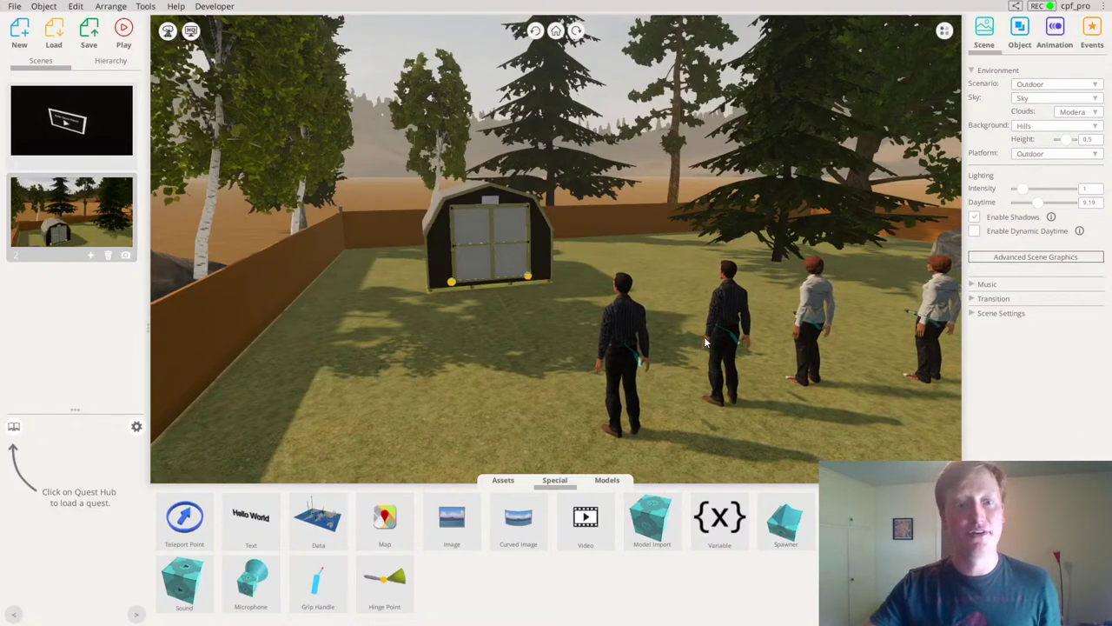
{"action": "middle_click_drag", "start_coordinate": [707, 340], "coordinate": [720, 320]}
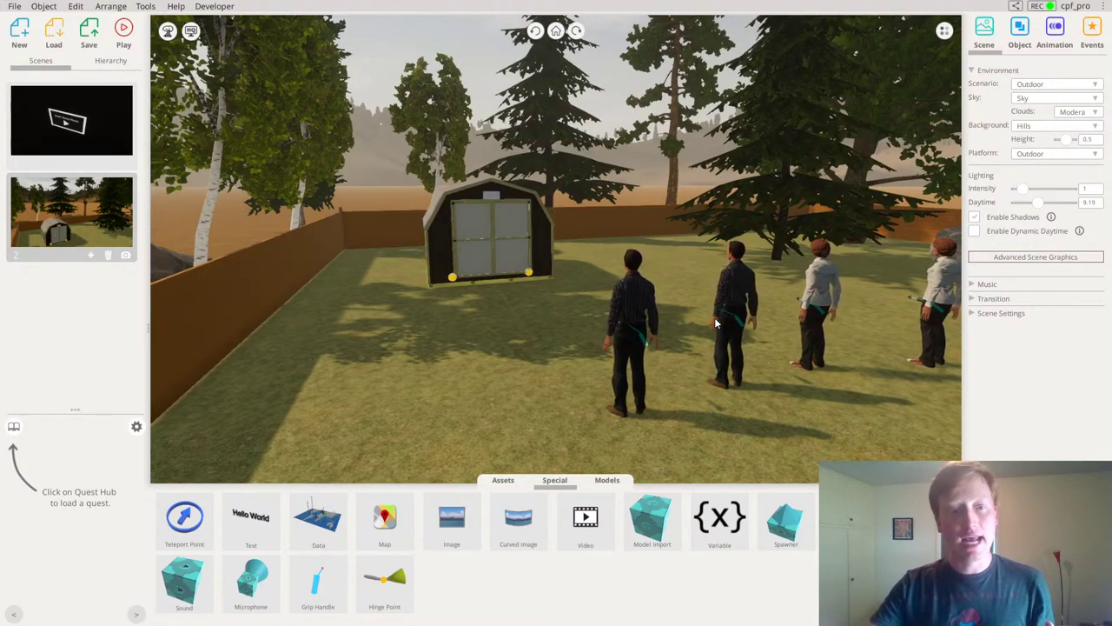
Play the experience in the viewer with the Desktop player on Team A
{"action": "left_click", "coordinate": [124, 31]}
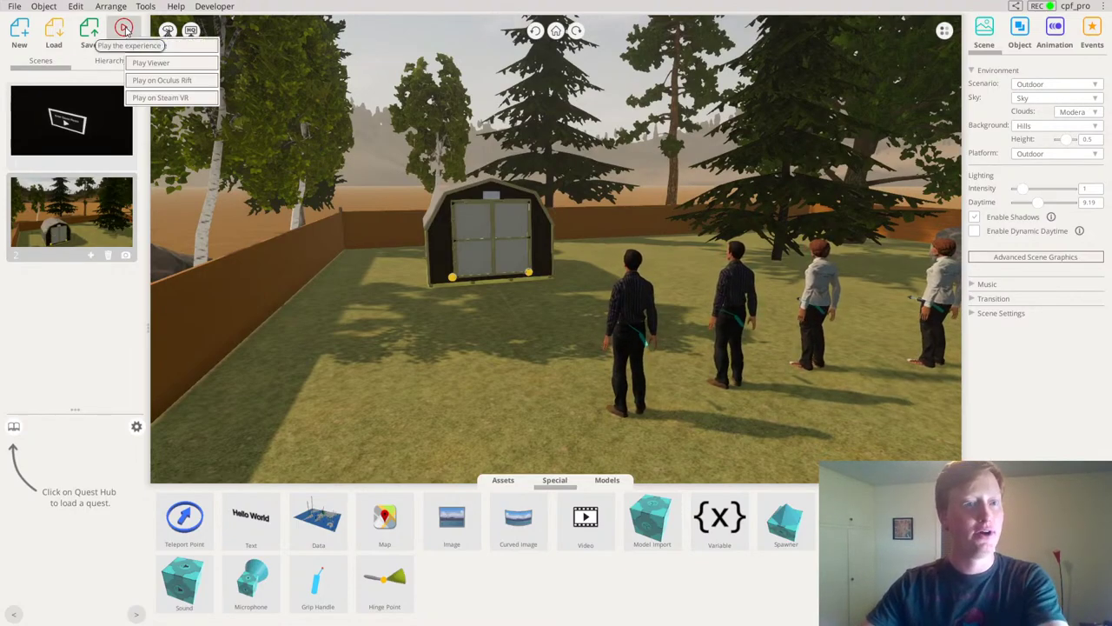
{"action": "left_click", "coordinate": [152, 63]}
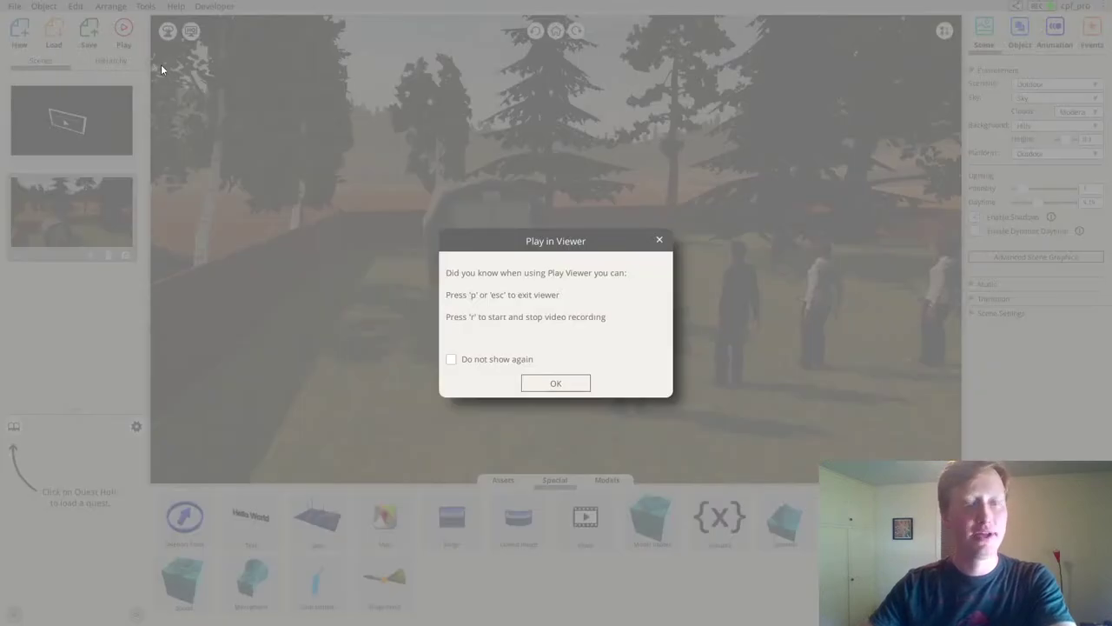
{"action": "left_click", "coordinate": [562, 384]}
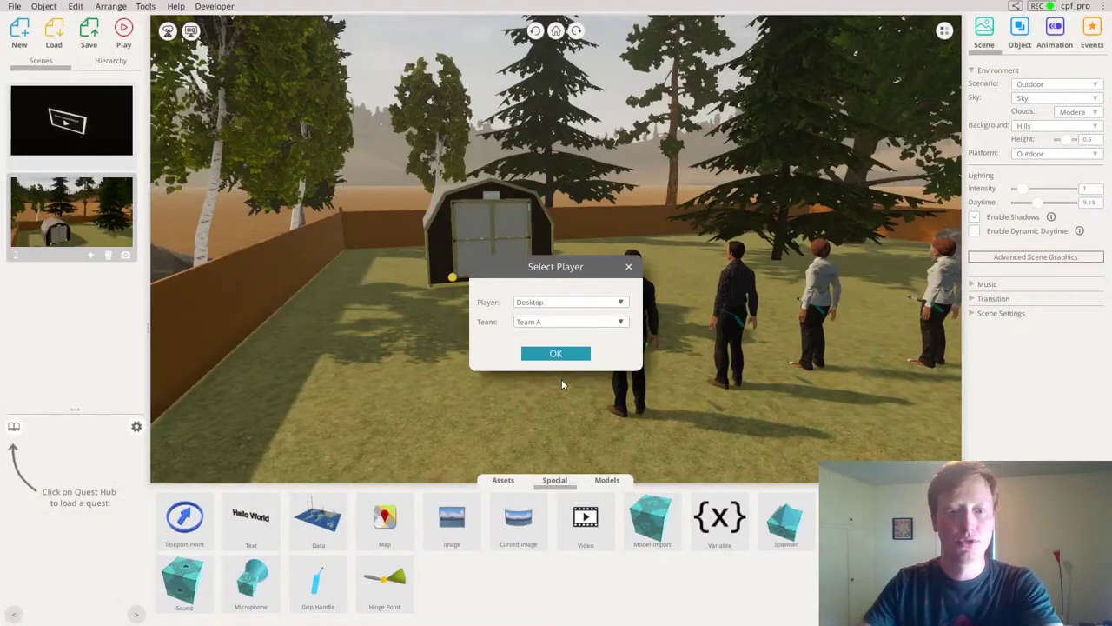
{"action": "left_click", "coordinate": [553, 353]}
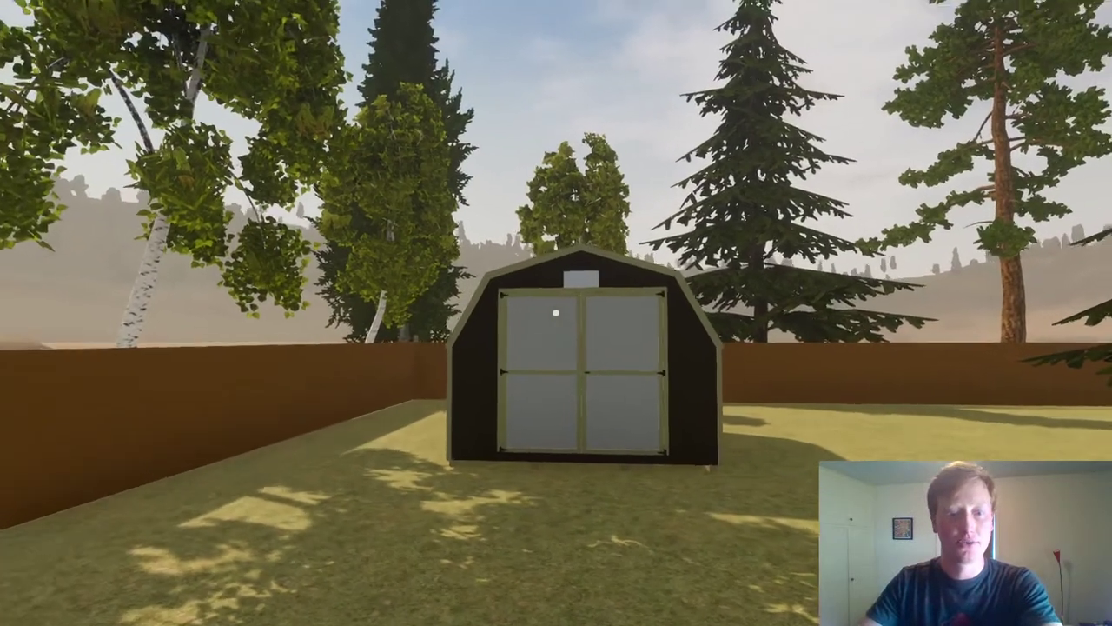
Record a video walkthrough of the yard, approaching the shed, opening its double doors and circling in front of it
{"action": "key", "text": "w"}
{"action": "key", "text": "v"}
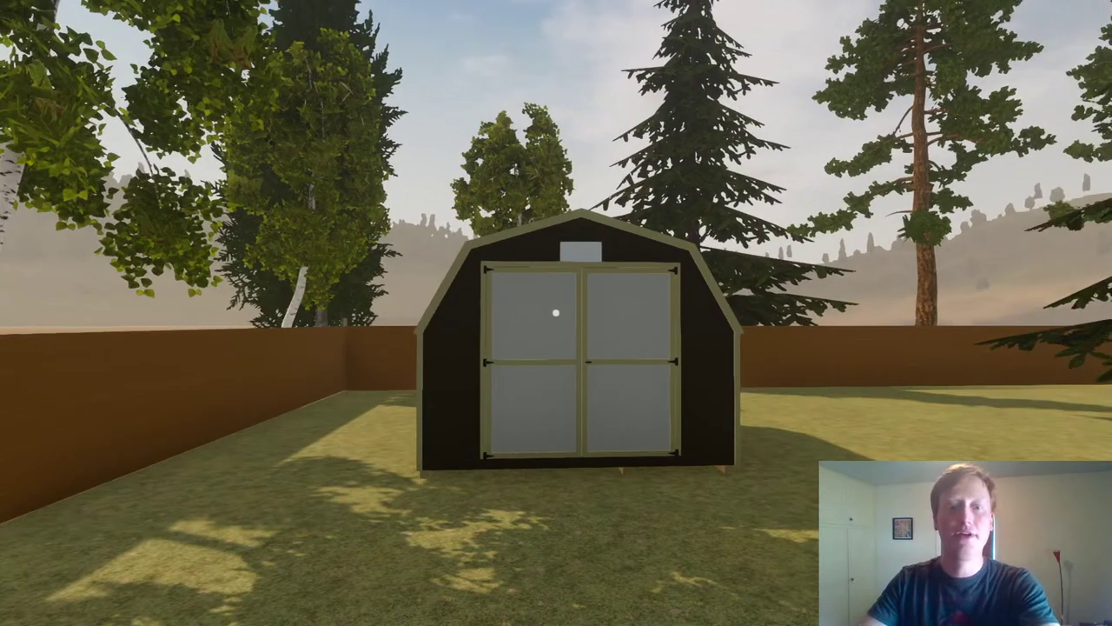
{"action": "key", "text": "a"}
{"action": "left_click", "coordinate": [556, 312]}
{"action": "key", "text": "w"}
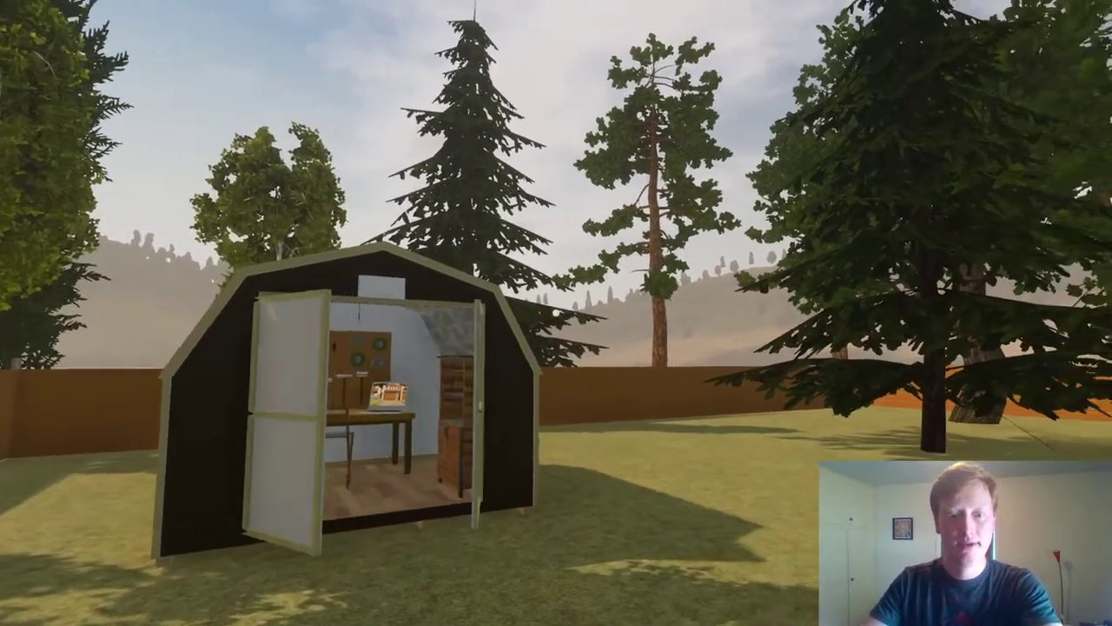
{"action": "key", "text": "d"}
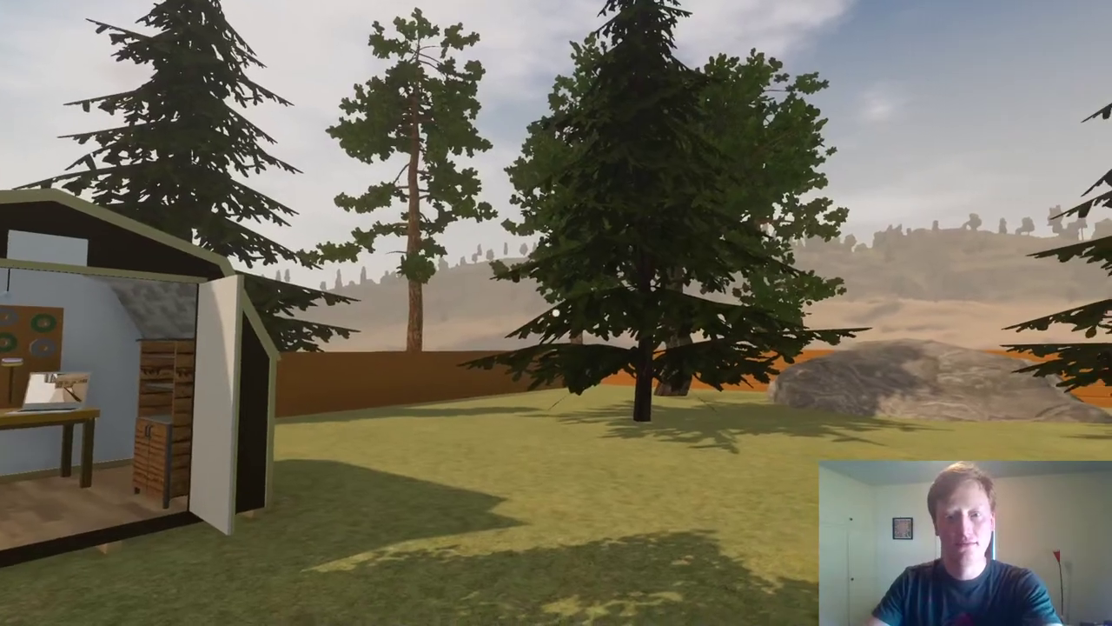
{"action": "key", "text": "d"}
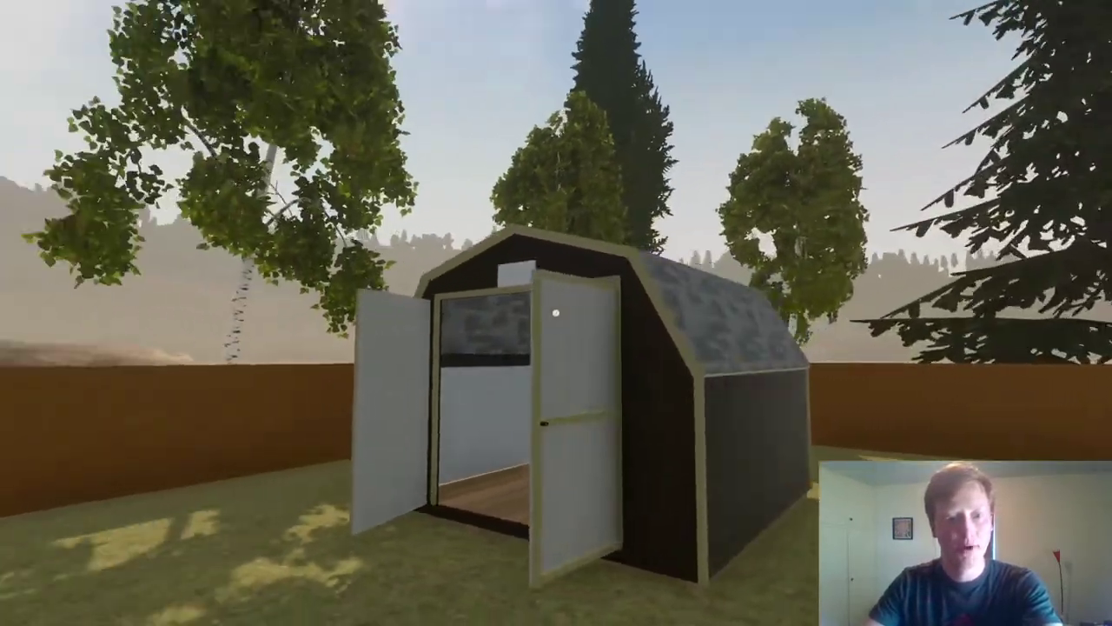
Walk into the shed, switch on its light with the wall switch, and back out to show the lit interior
{"action": "key", "text": "w"}
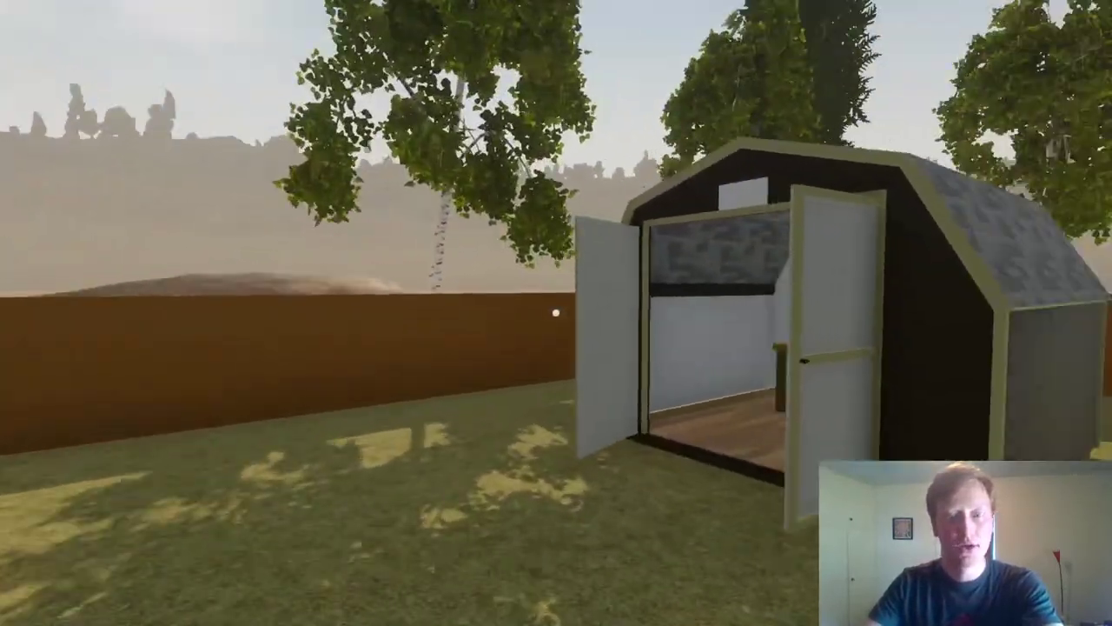
{"action": "key", "text": "w"}
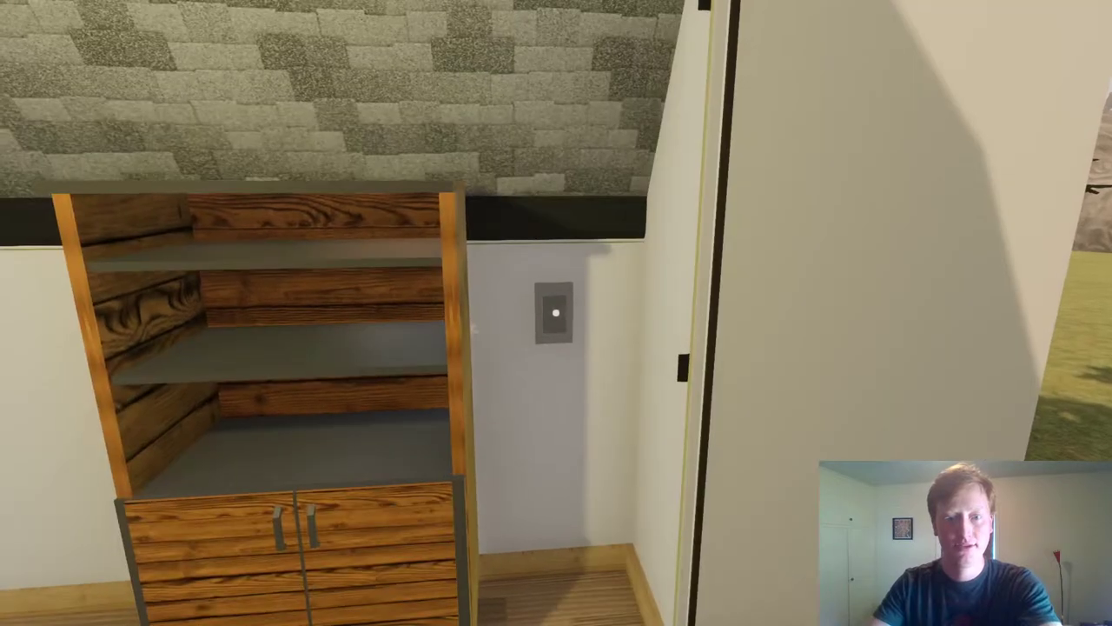
{"action": "key", "text": "s"}
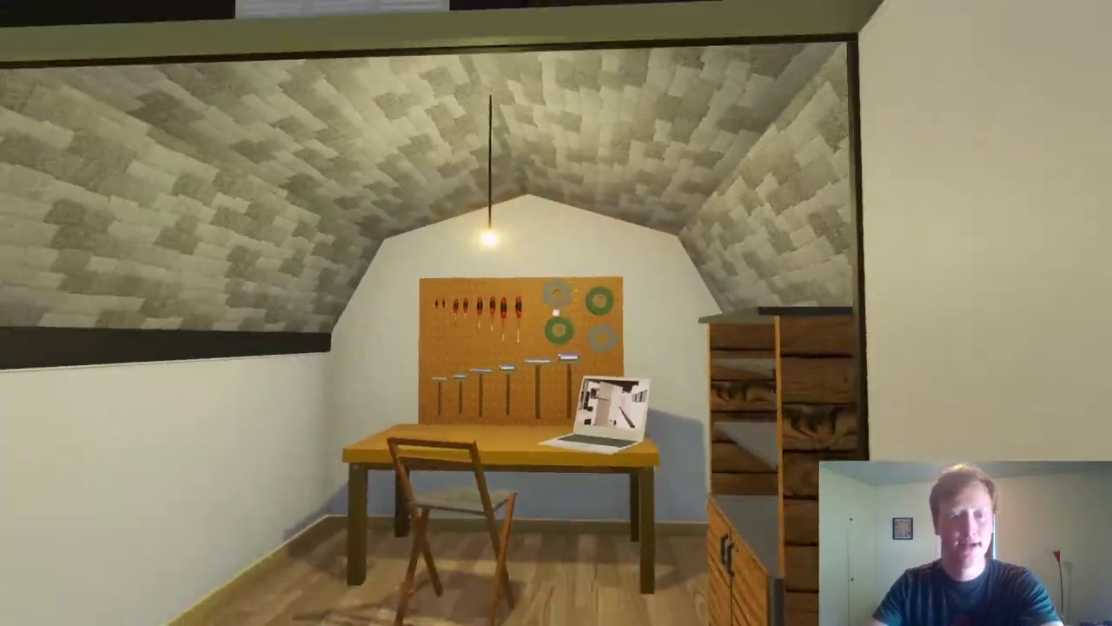
{"action": "key", "text": "a"}
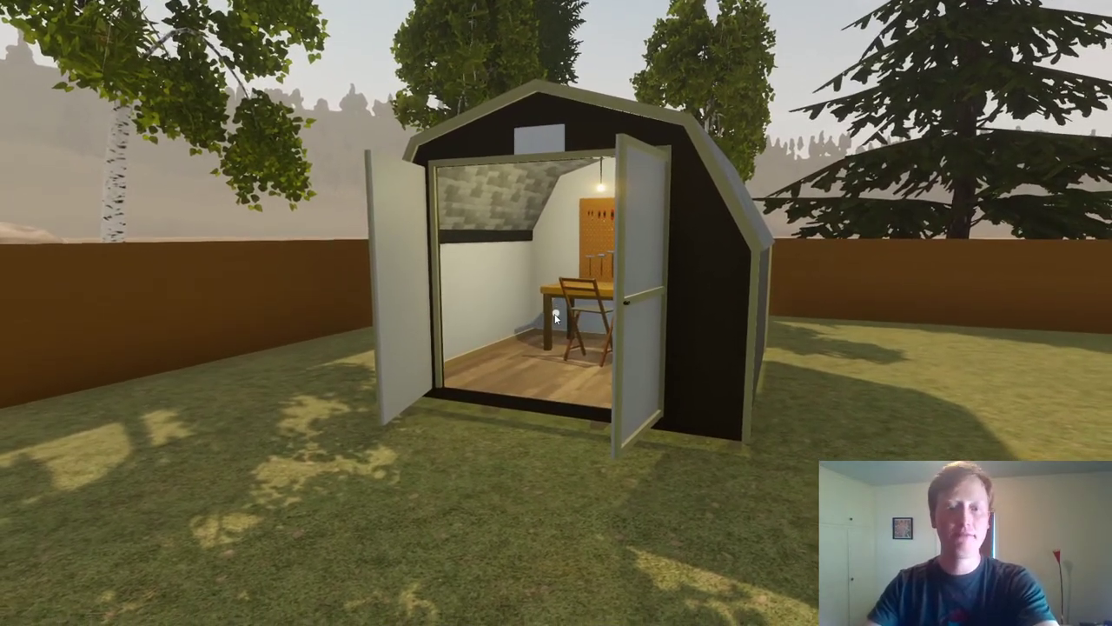
Exit the viewer and decline uploading the recorded video to the media
{"action": "key", "text": "Escape"}
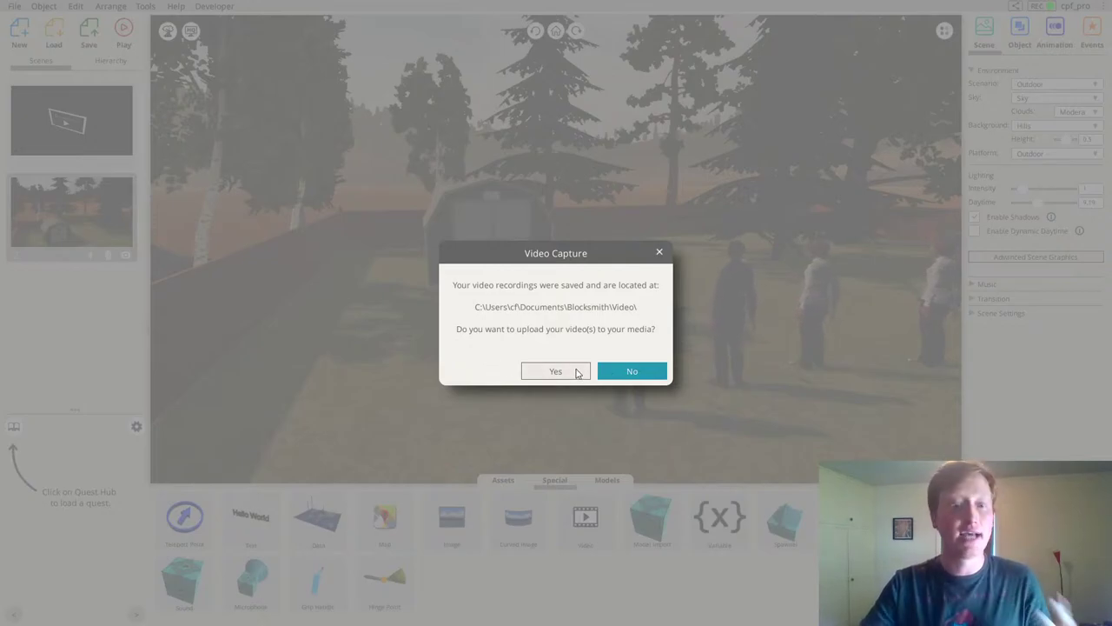
{"action": "left_click", "coordinate": [631, 371]}
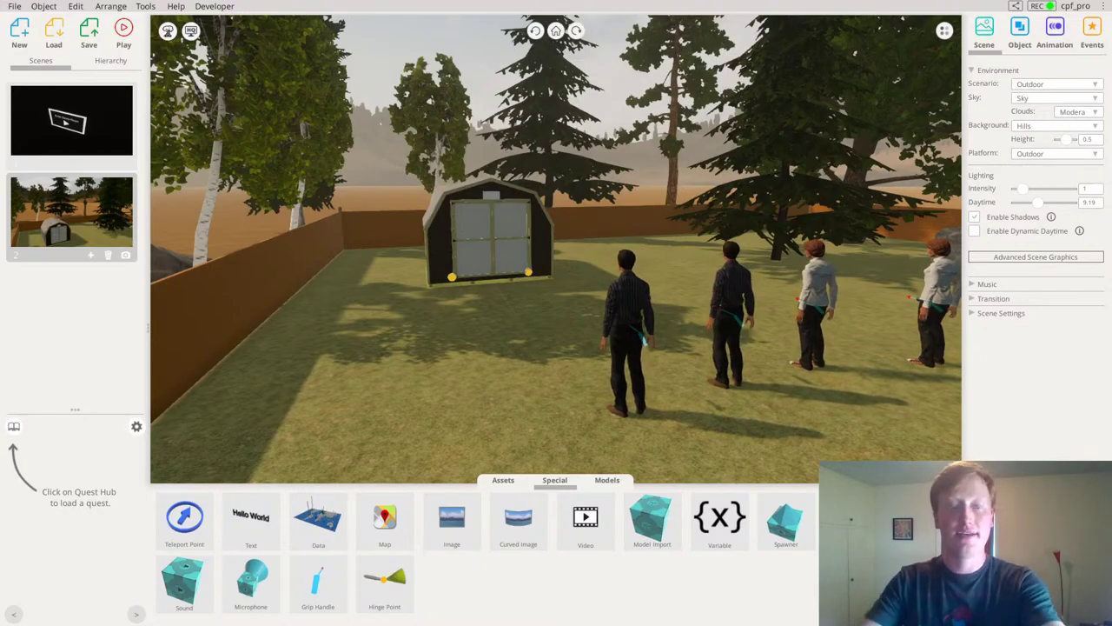
{"action": "middle_click_drag", "start_coordinate": [669, 261], "coordinate": [707, 264]}
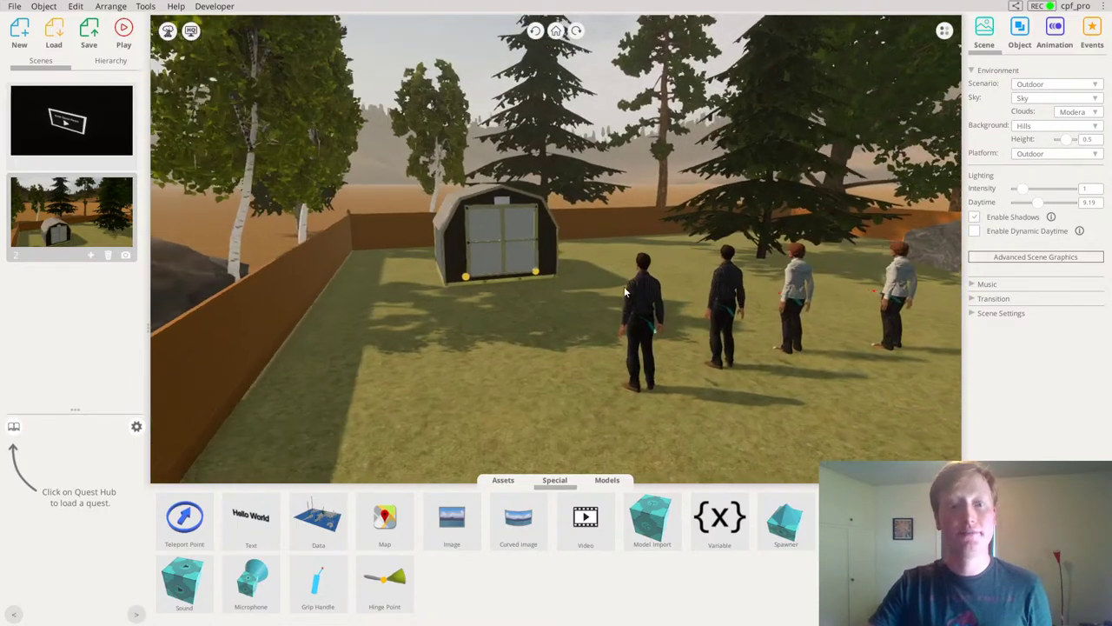
{"action": "scroll", "coordinate": [626, 288], "scroll_direction": "up", "scroll_amount": 3}
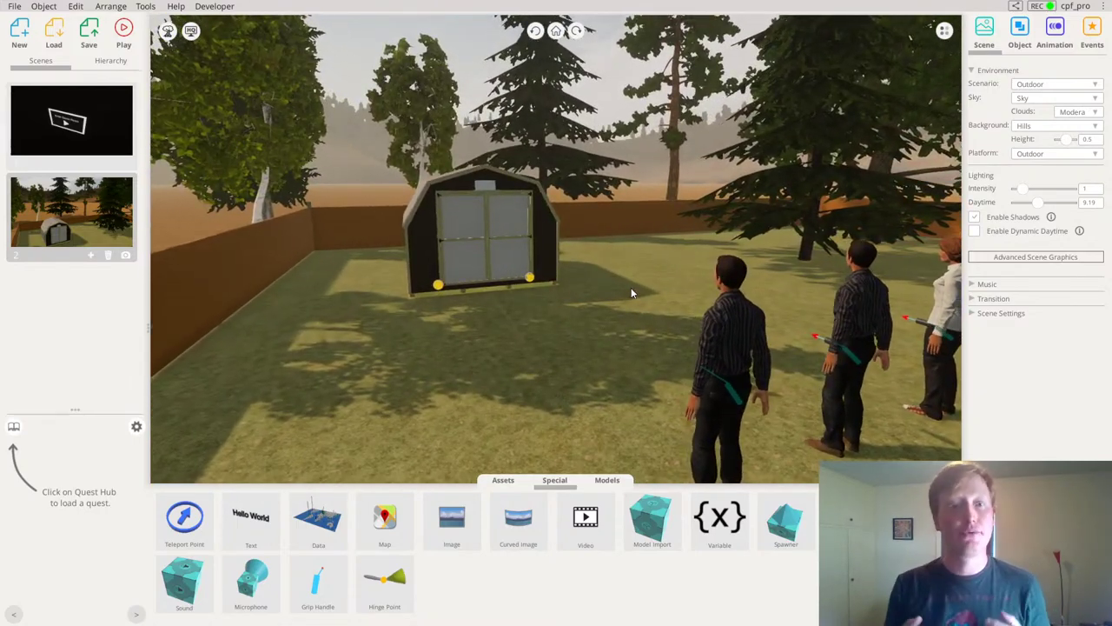
{"action": "middle_click_drag", "start_coordinate": [631, 293], "coordinate": [635, 301]}
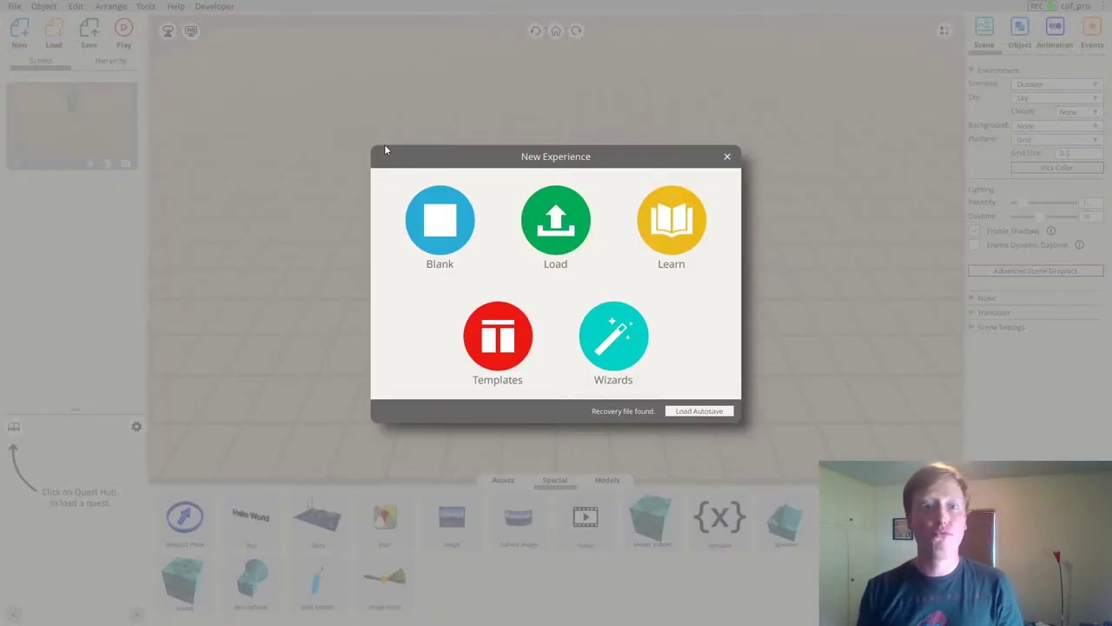
Open the available wizards for creating a new experience
{"action": "left_click", "coordinate": [639, 330]}
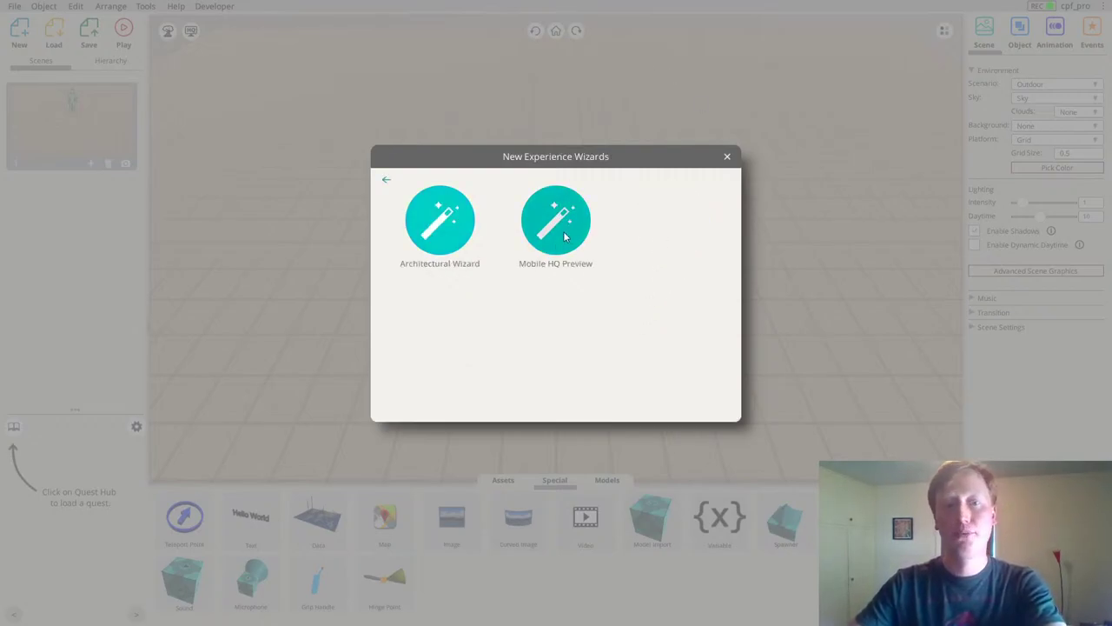